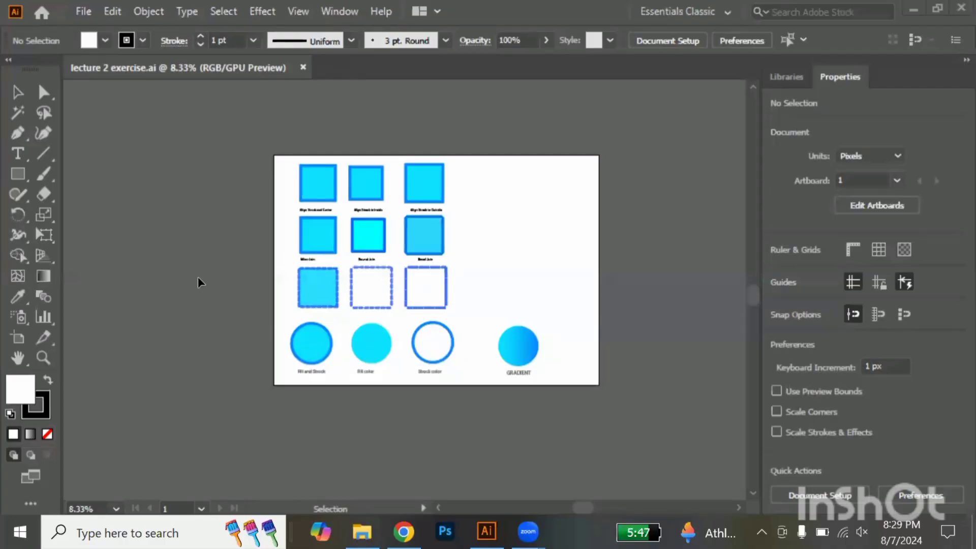
Draw a square about 472 px wide on the empty canvas beside the artboard
scroll(197, 277, up, 3)
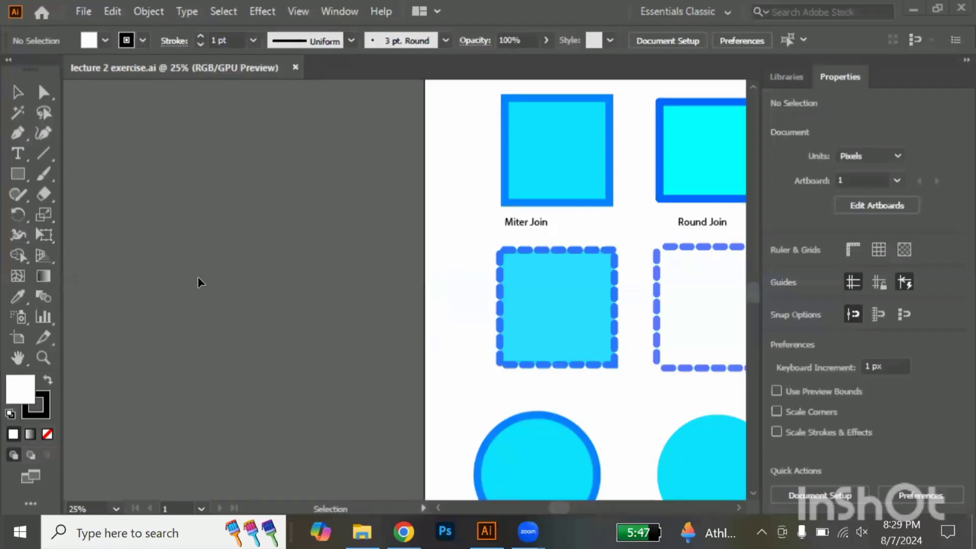
scroll(198, 278, down, 3)
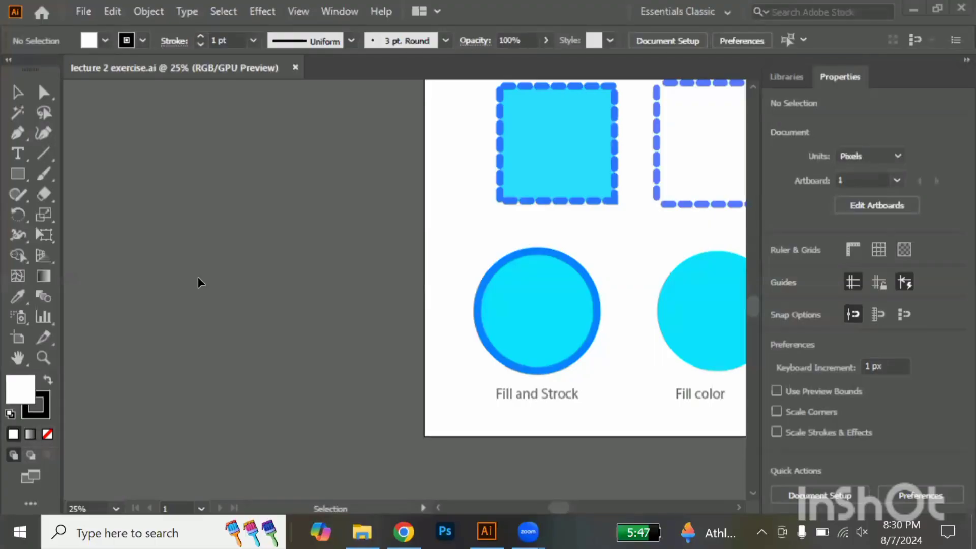
click(17, 175)
mouse_move(297, 225)
mouse_down()
mouse_move(329, 214)
mouse_move(359, 289)
mouse_up()
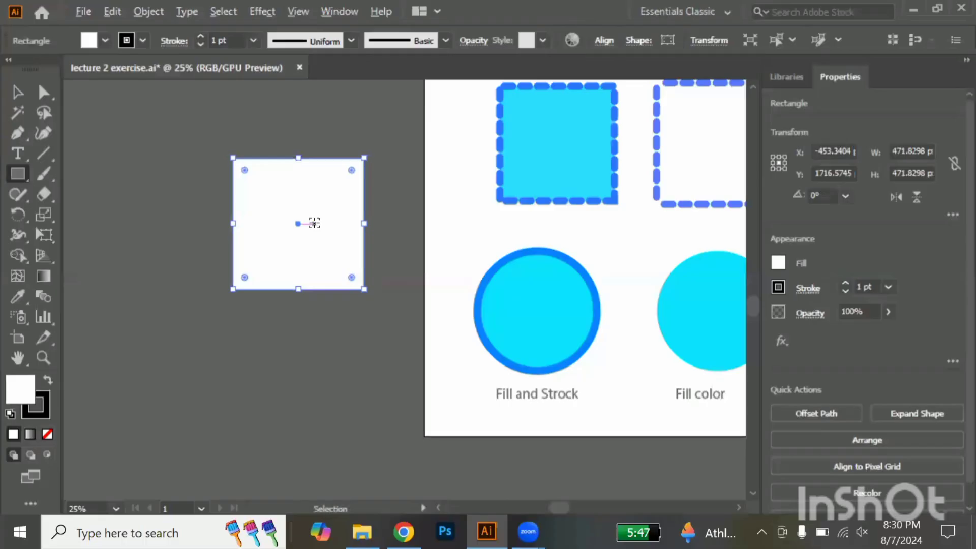
scroll(314, 223, up, 1)
scroll(314, 223, up, 1)
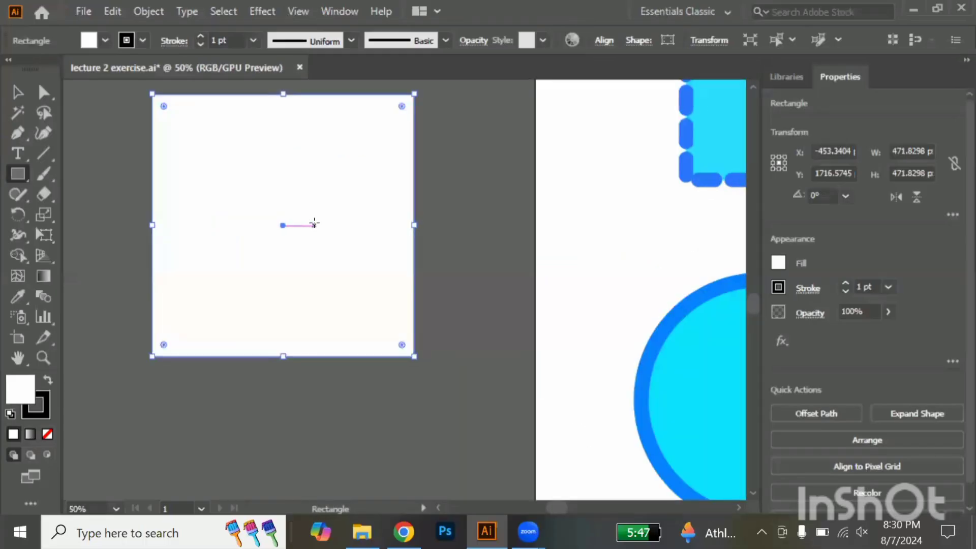
scroll(314, 223, up, 3)
scroll(314, 223, down, 2)
scroll(314, 223, left, 3)
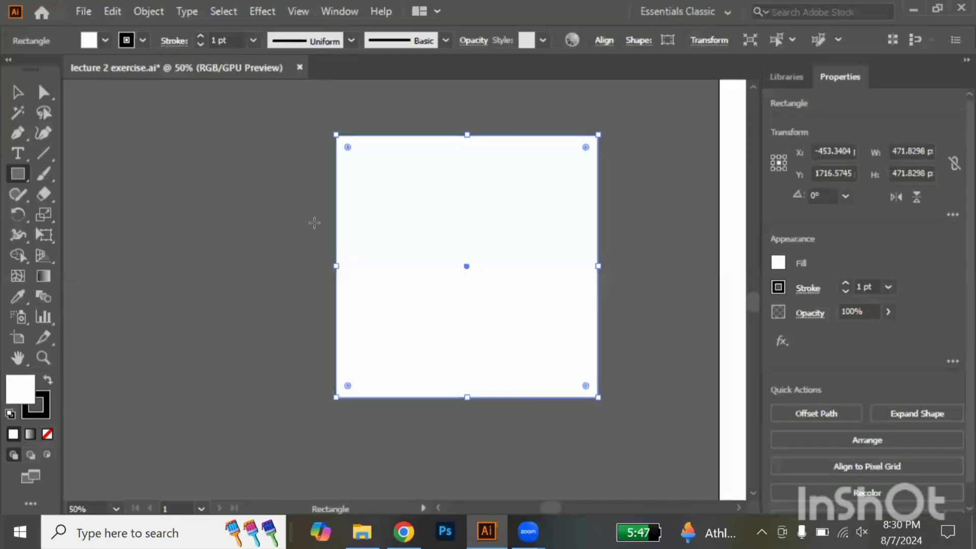
click(16, 93)
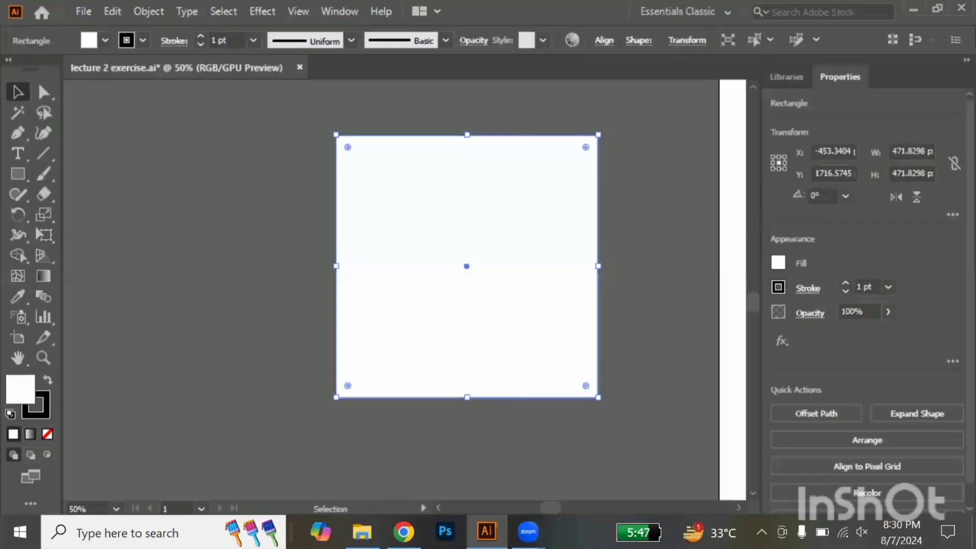
Switch to Chrome, look through the Instagram profile's highlights and posts, and return to Illustrator
click(404, 532)
click(539, 25)
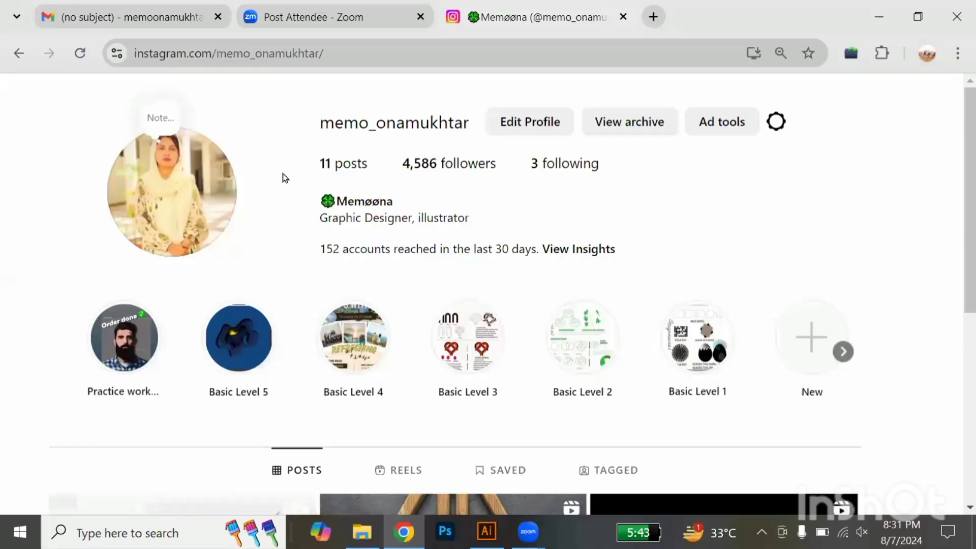
scroll(283, 173, down, 8)
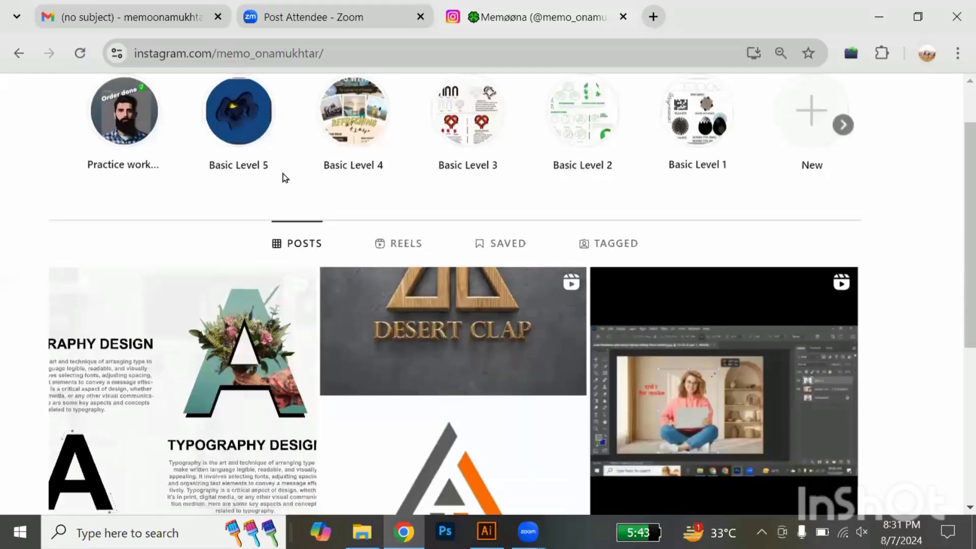
scroll(283, 173, down, 5)
scroll(283, 181, up, 1)
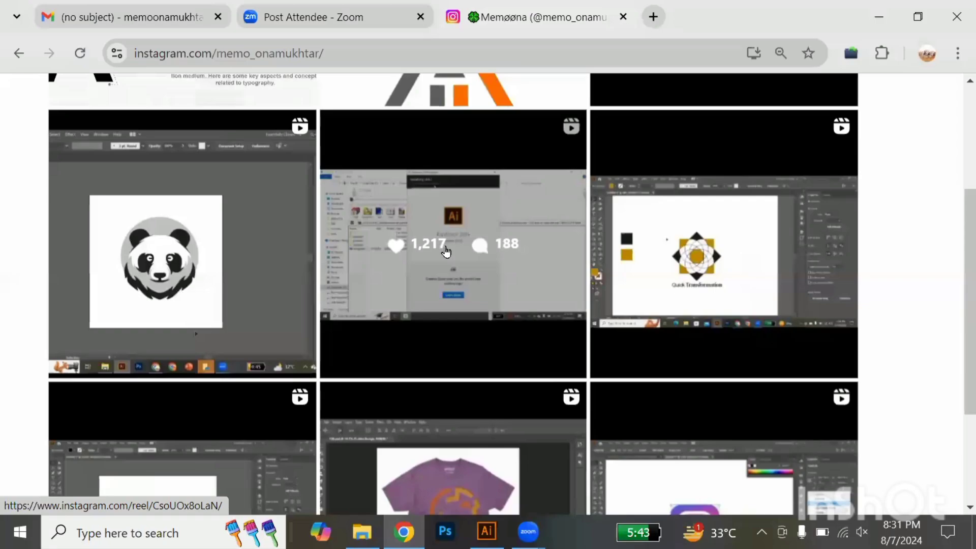
scroll(446, 251, up, 9)
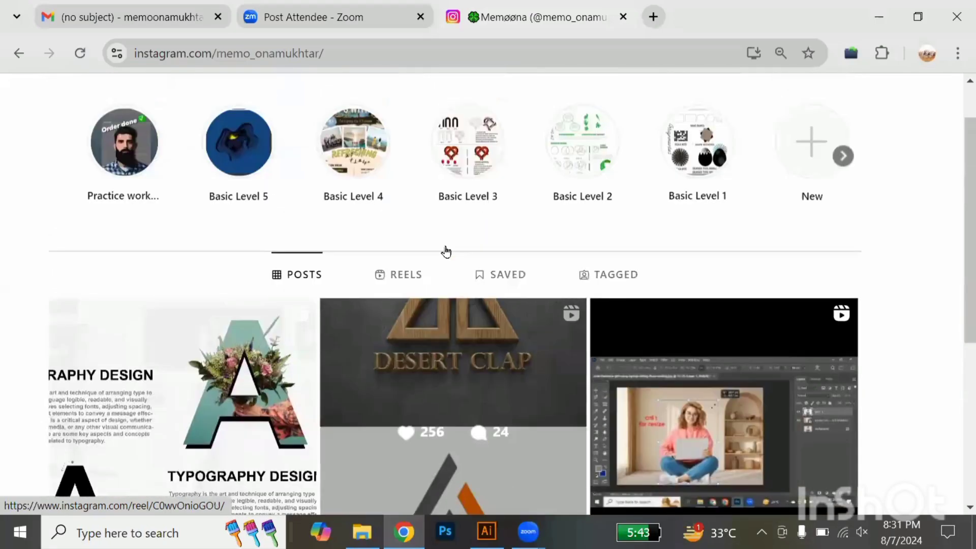
scroll(446, 251, up, 4)
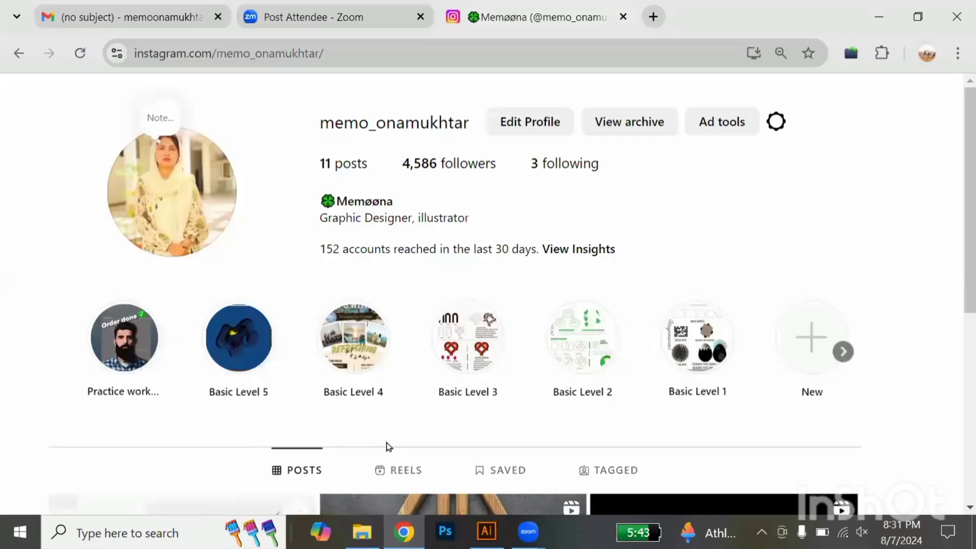
key(alt+Tab)
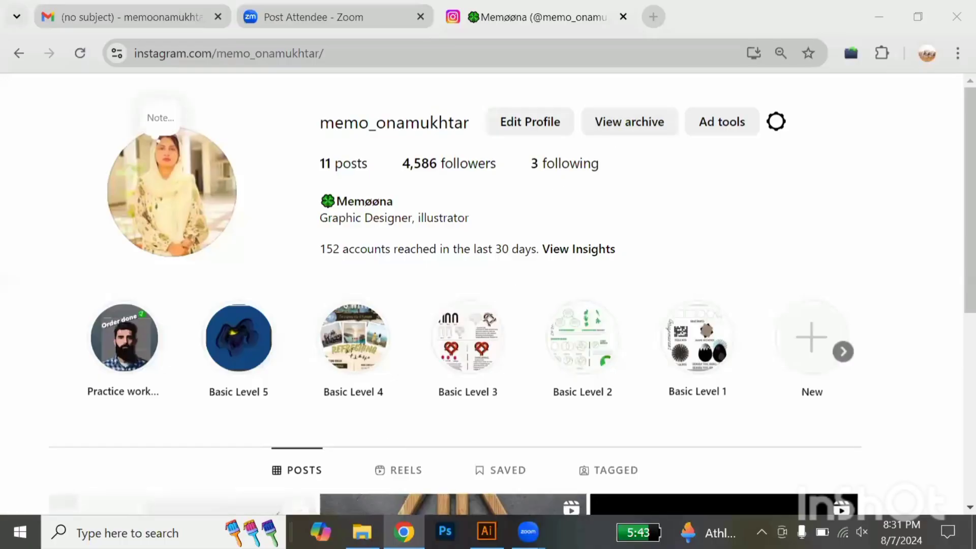
key(alt+Tab)
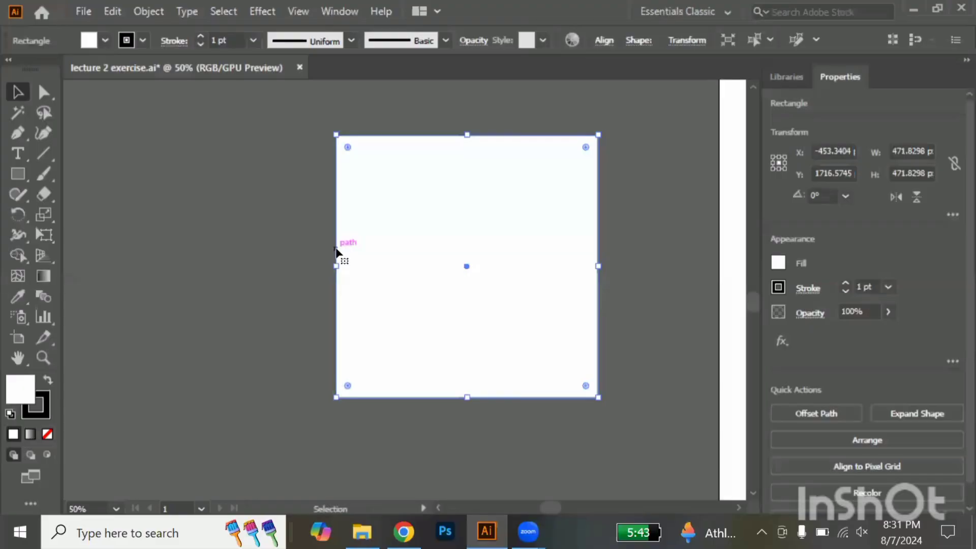
Set the square's fill colour to bright green
double_click(20, 395)
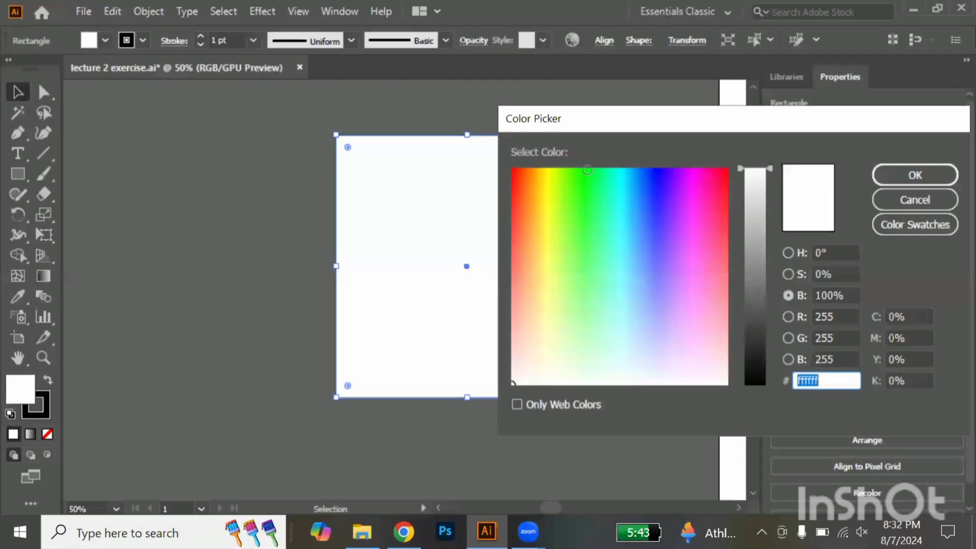
click(588, 170)
key(Return)
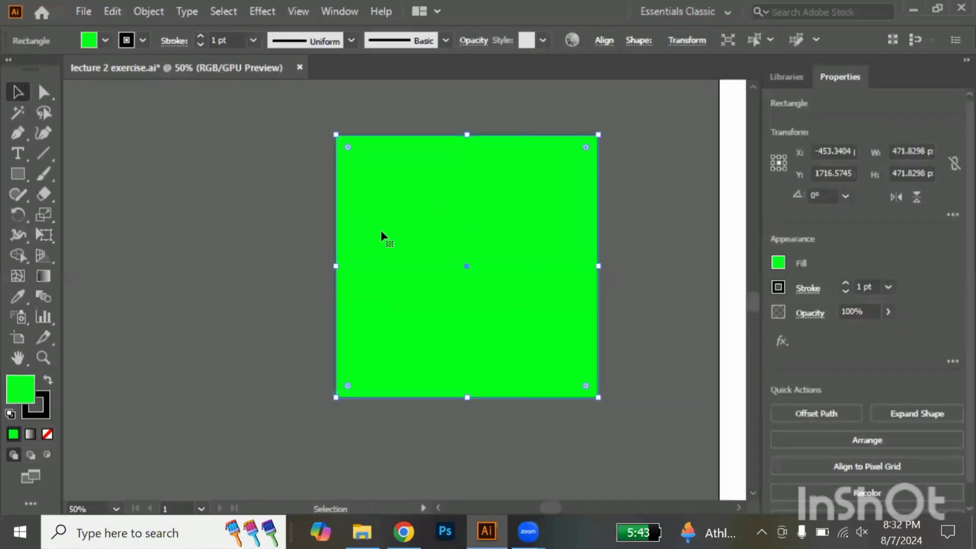
Inspect the stroke along the square's edge up close and set its weight to 60 pt
click(48, 404)
scroll(335, 336, up, 10)
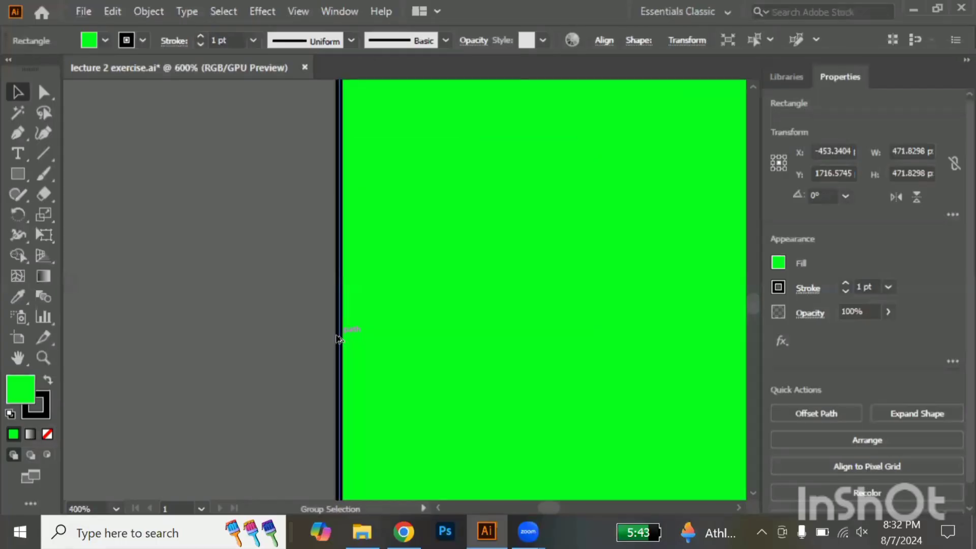
scroll(337, 340, up, 1)
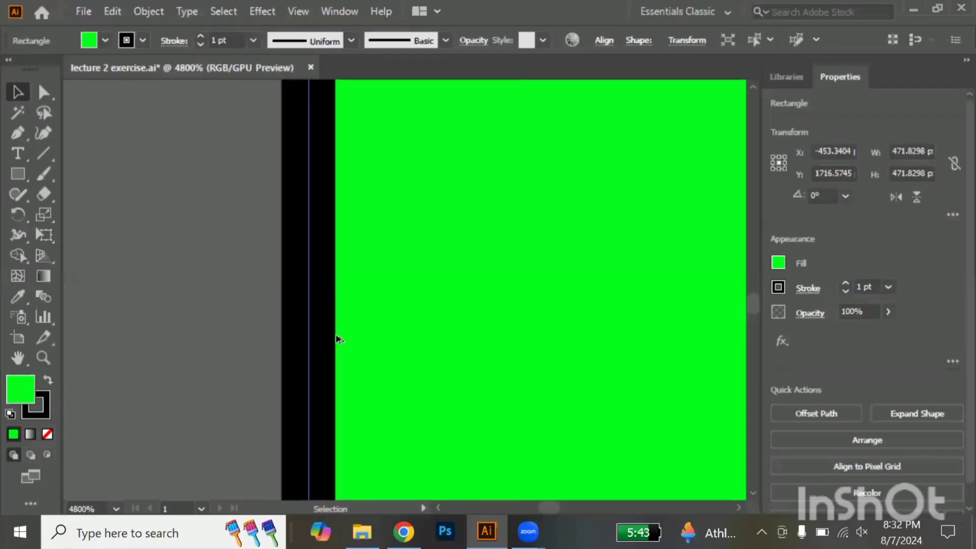
scroll(337, 340, down, 5)
scroll(336, 340, down, 5)
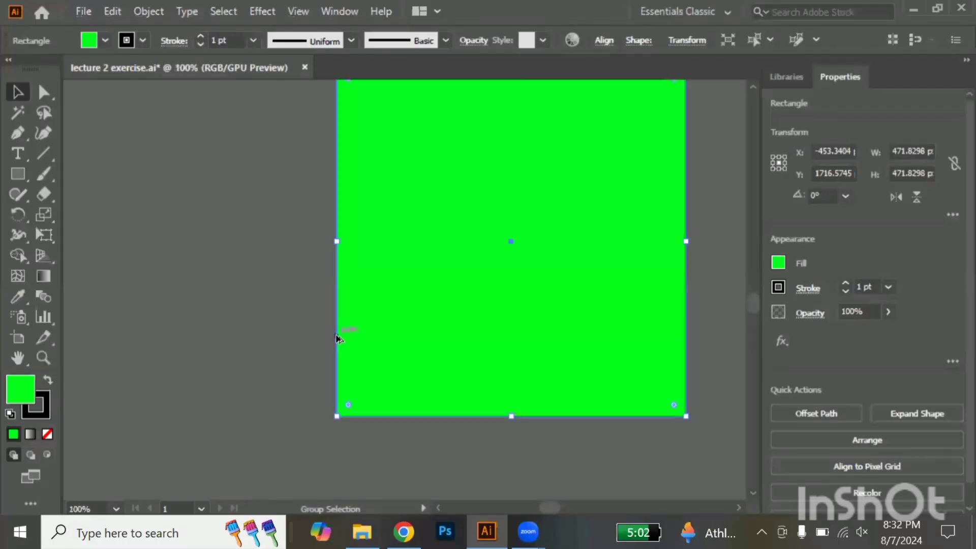
scroll(335, 337, down, 3)
scroll(336, 337, up, 1)
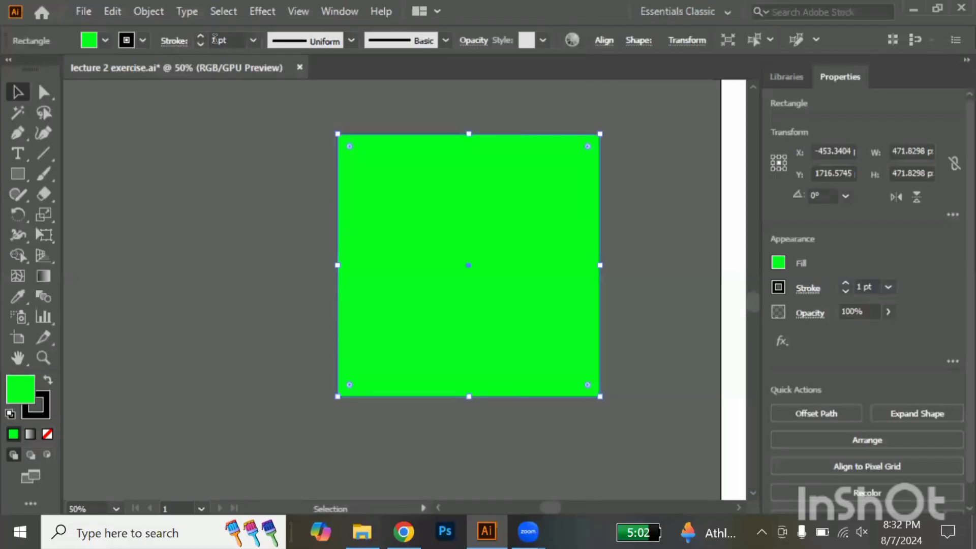
click(254, 41)
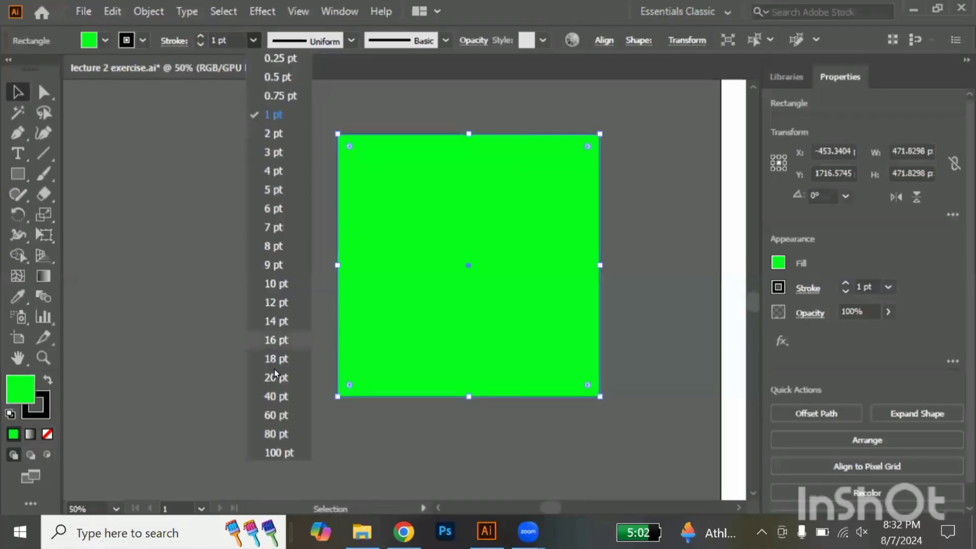
click(273, 416)
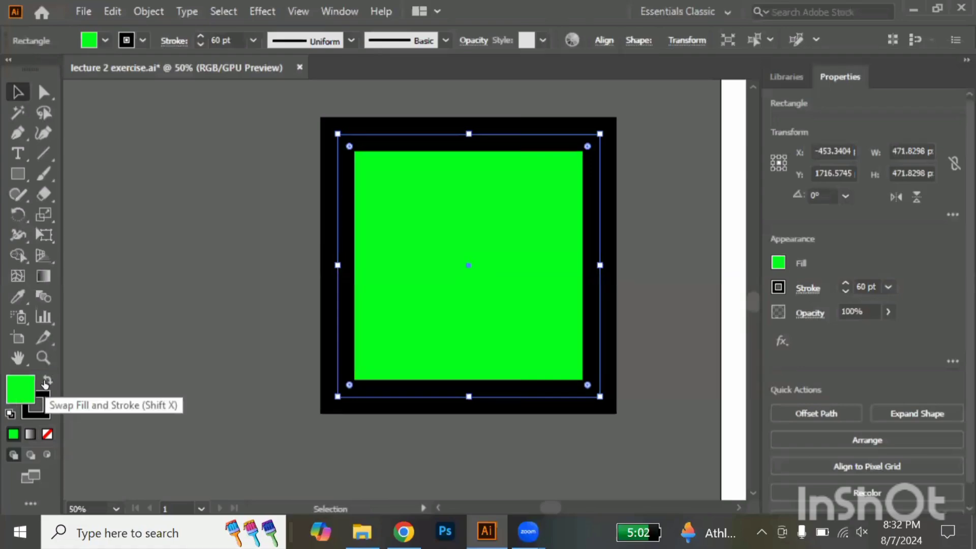
Swap the square's fill and stroke colours, try setting the fill to None, and undo that removal
click(46, 382)
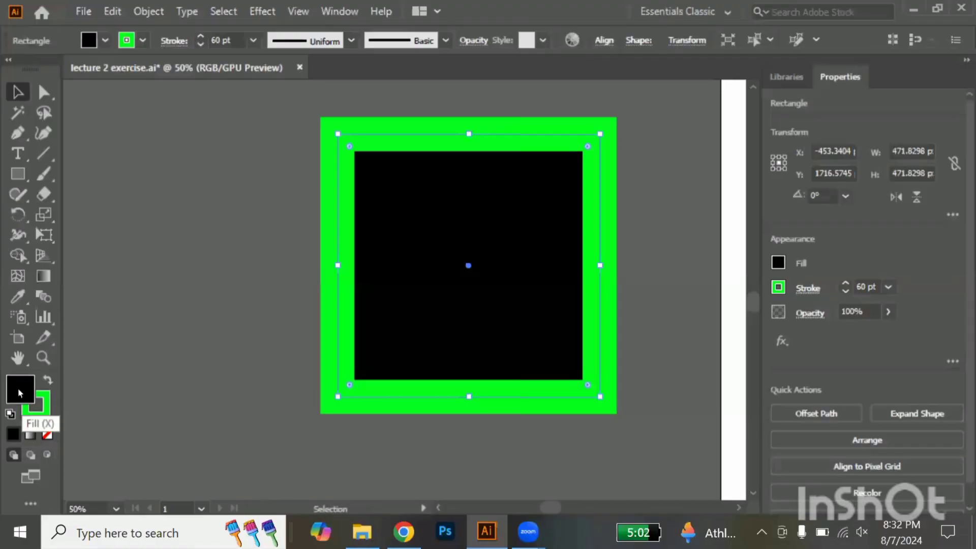
click(47, 434)
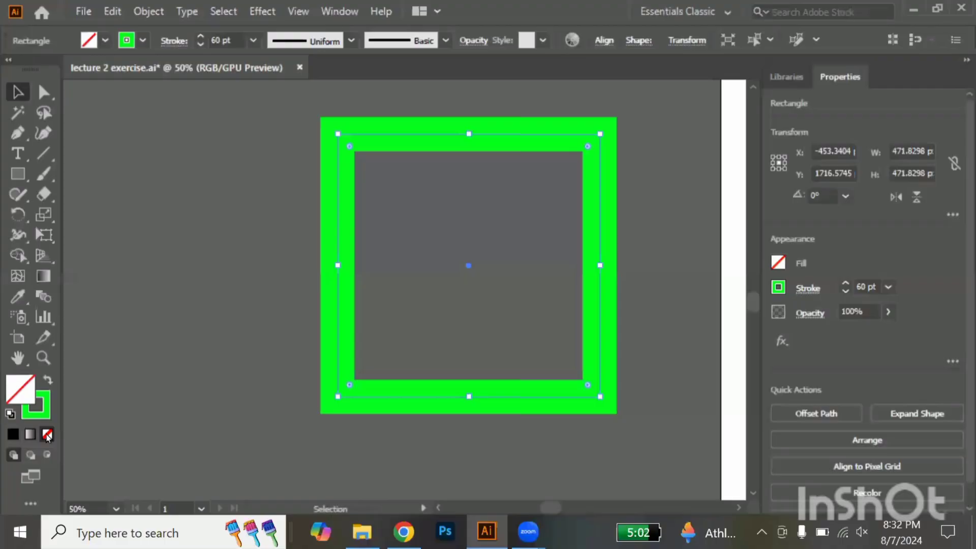
key(ctrl+z)
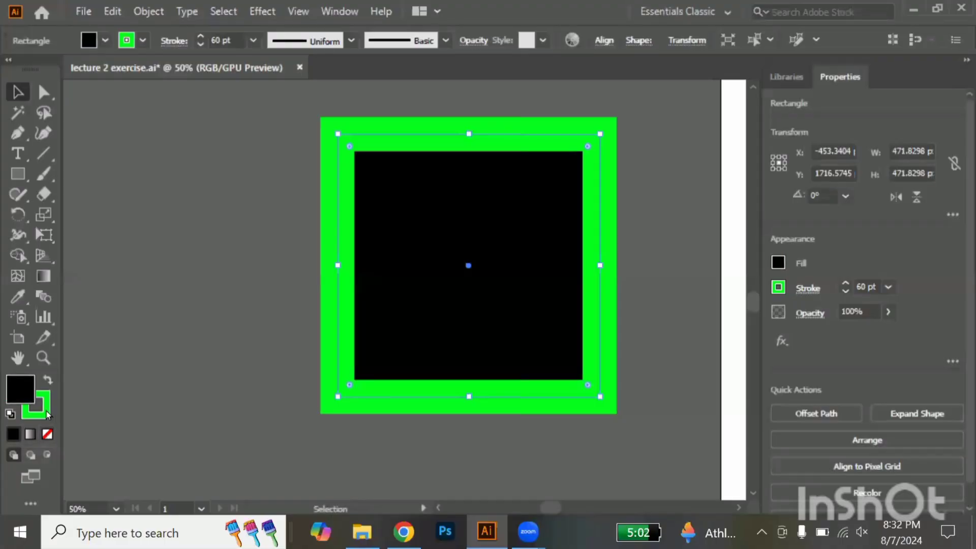
Set the square's stroke to None and delete the square from the canvas
click(46, 414)
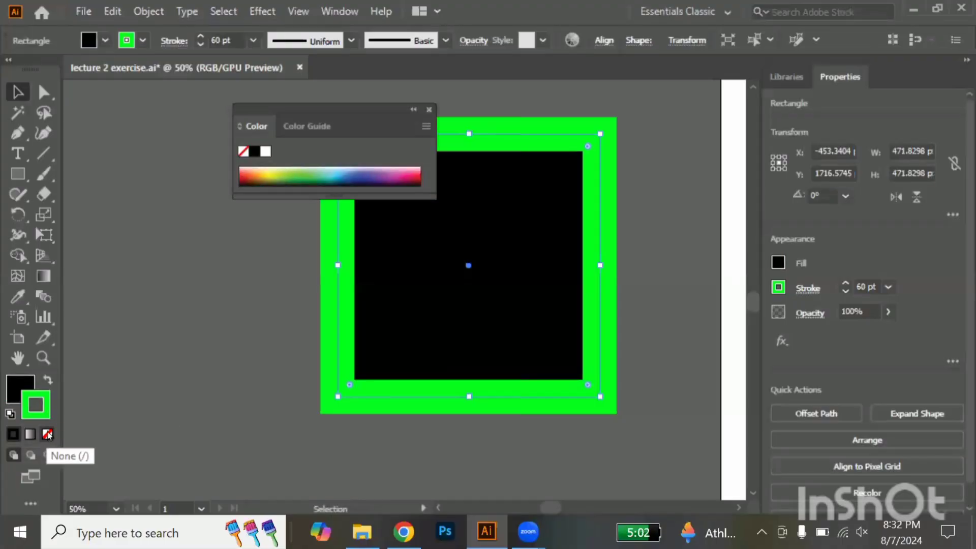
click(47, 434)
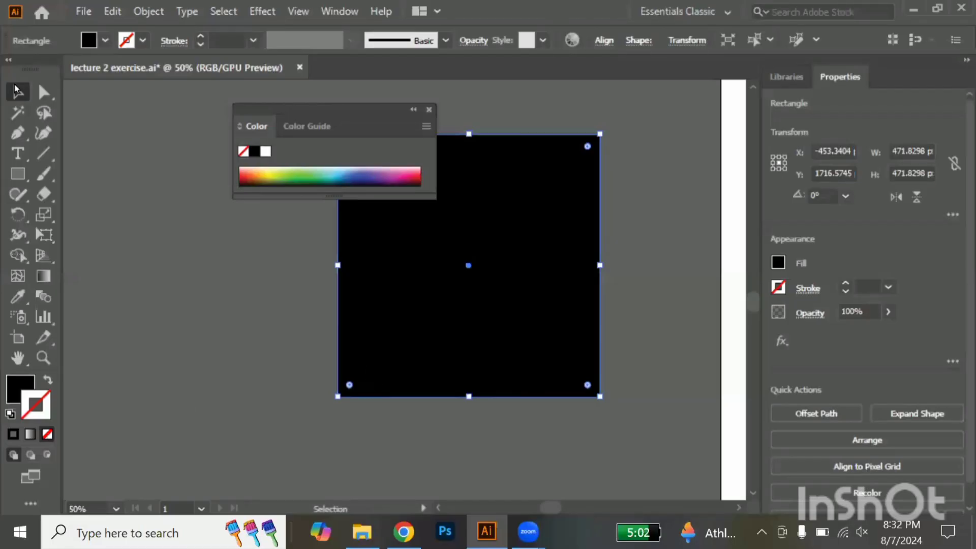
click(429, 108)
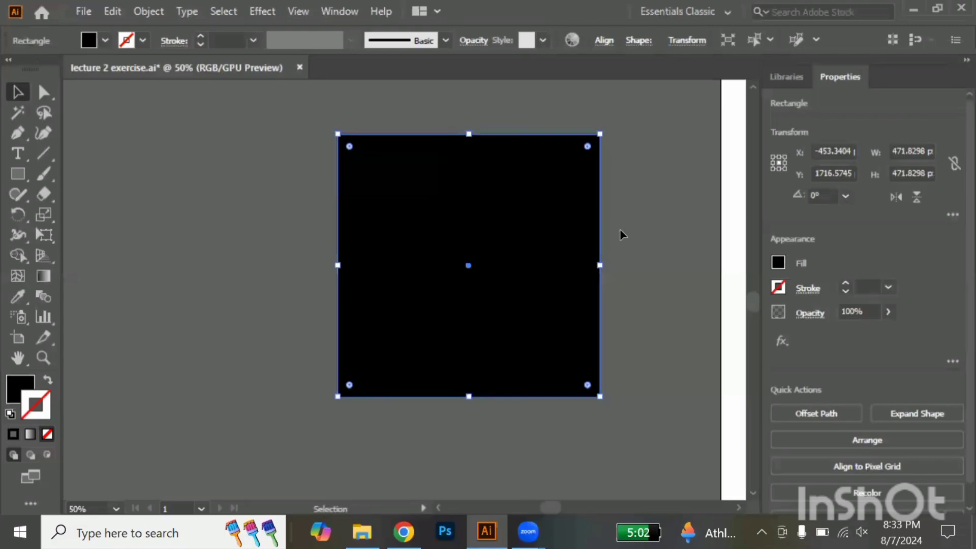
key(Delete)
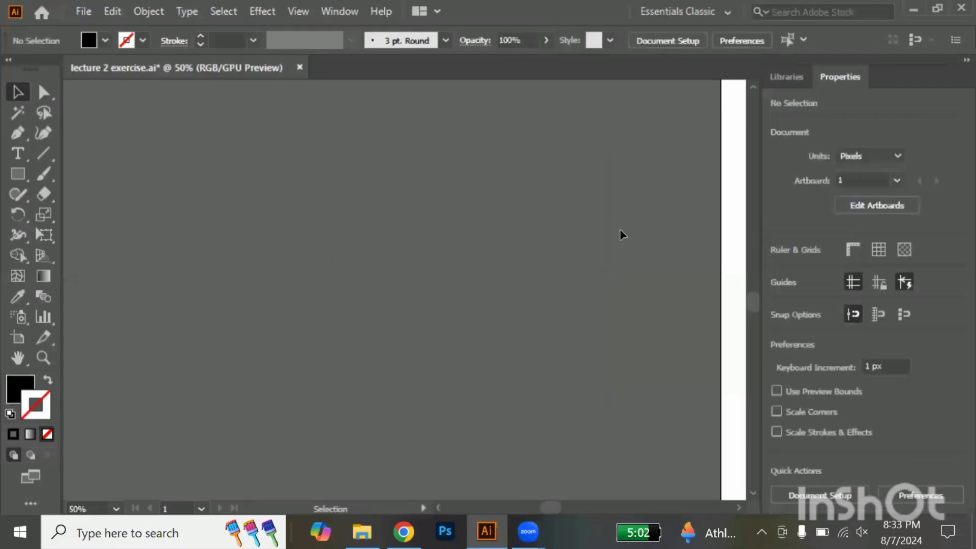
Examine the sample circles labelled Fill and Strock, Fill color and Strock color on the artboard
scroll(620, 229, down, 3)
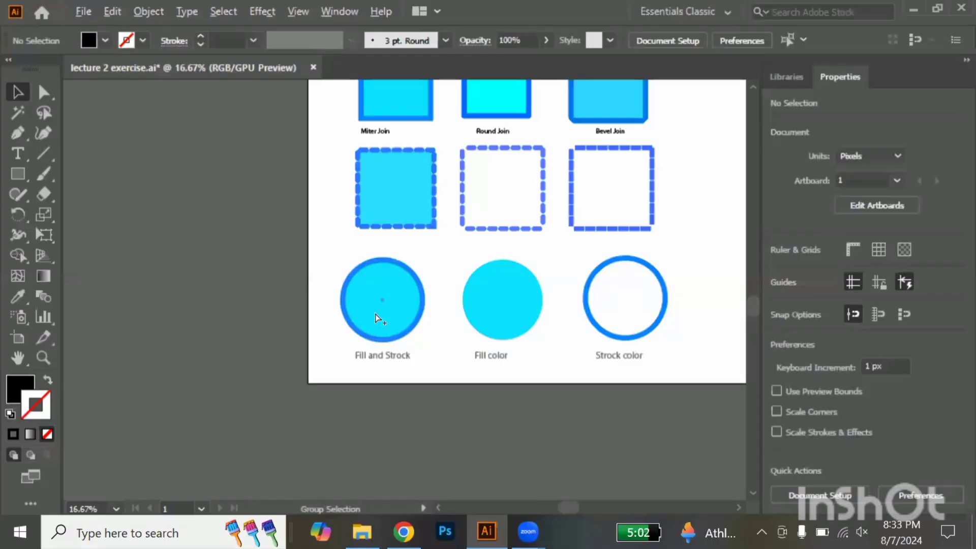
scroll(377, 315, up, 3)
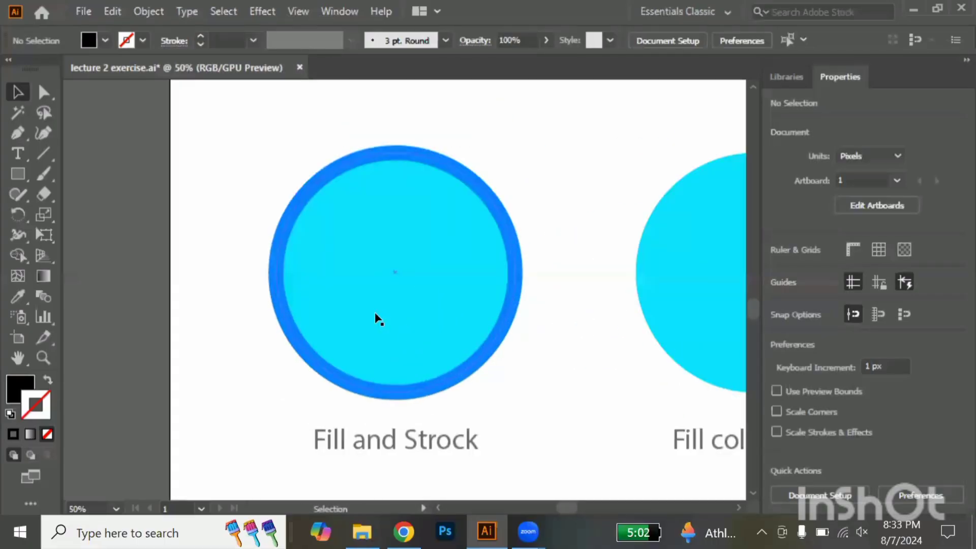
scroll(377, 316, right, 5)
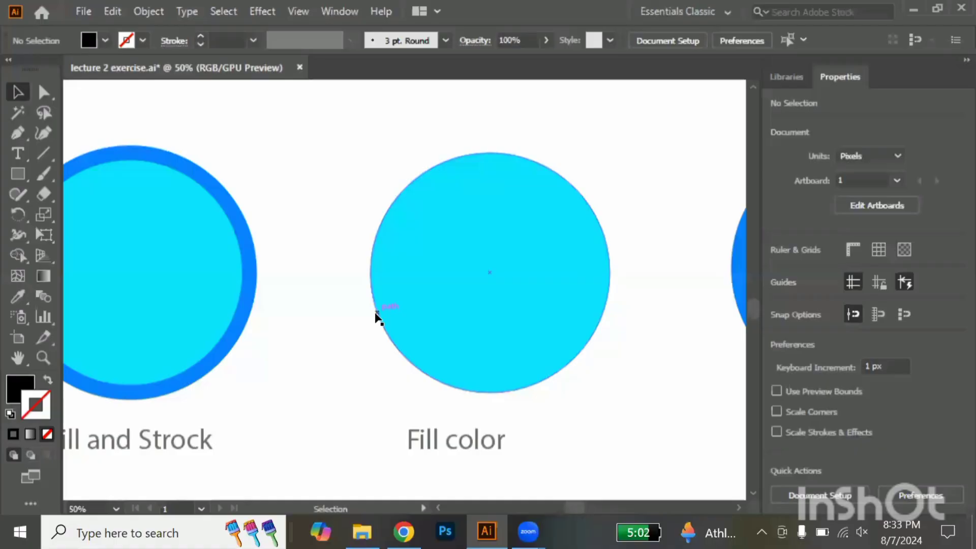
scroll(375, 317, right, 5)
scroll(375, 318, left, 1)
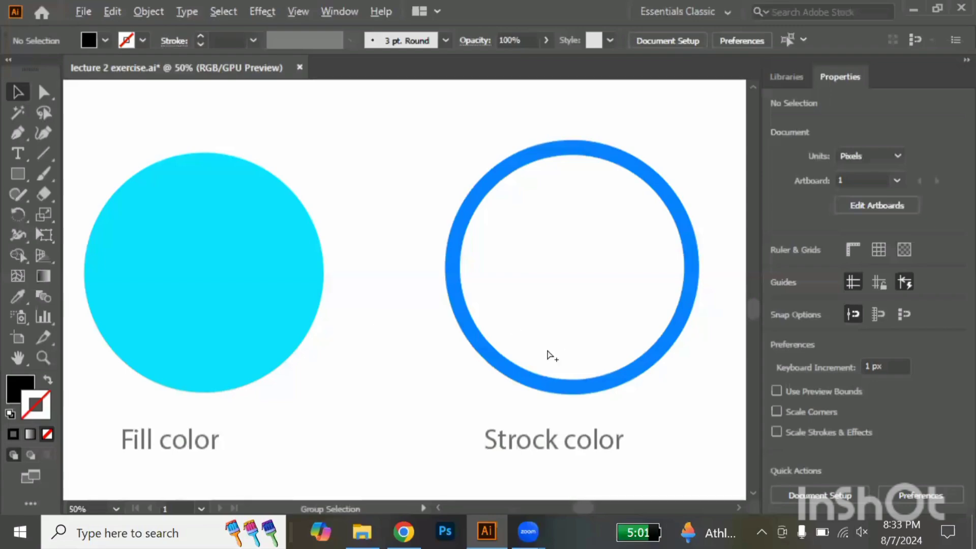
scroll(548, 349, down, 3)
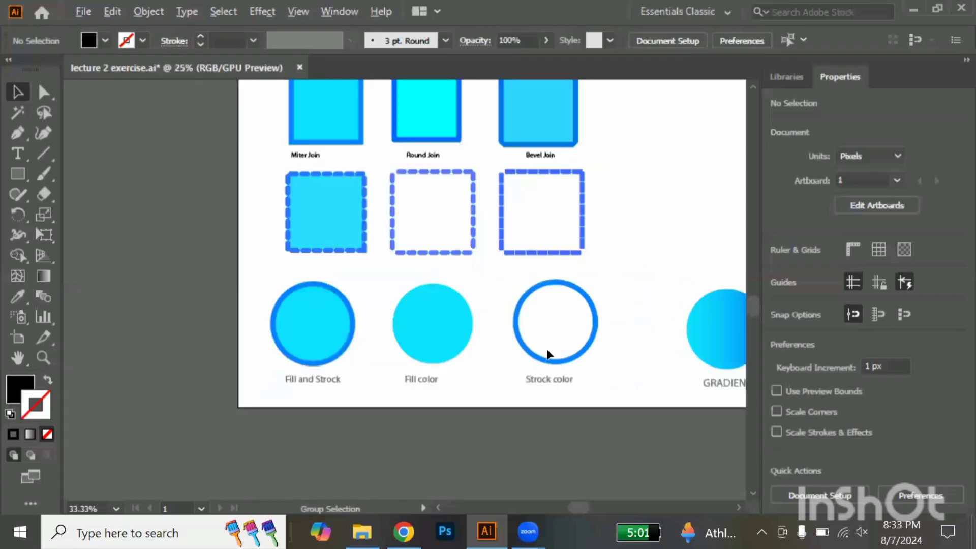
Select the sample circle labelled Fill and Strock
click(16, 173)
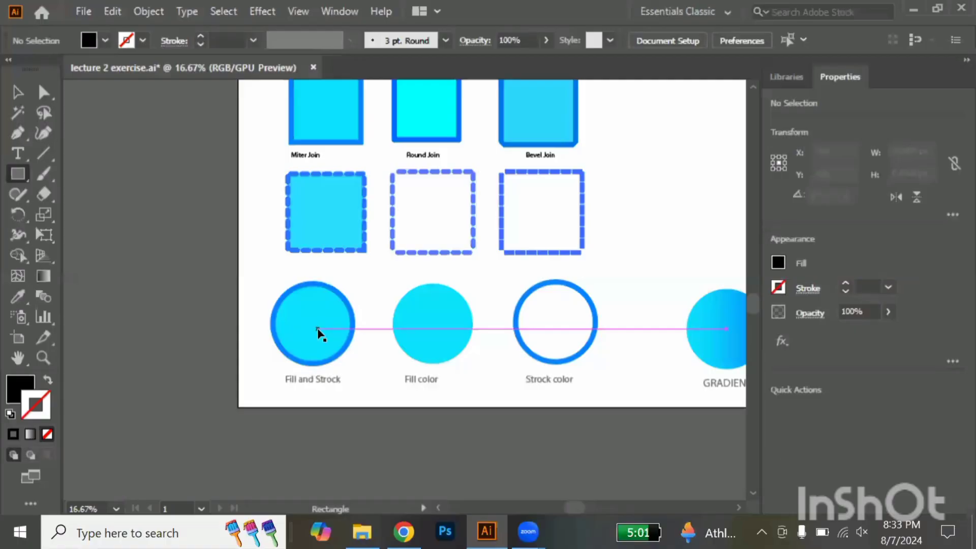
key(v)
scroll(293, 309, up, 2)
scroll(294, 309, up, 1)
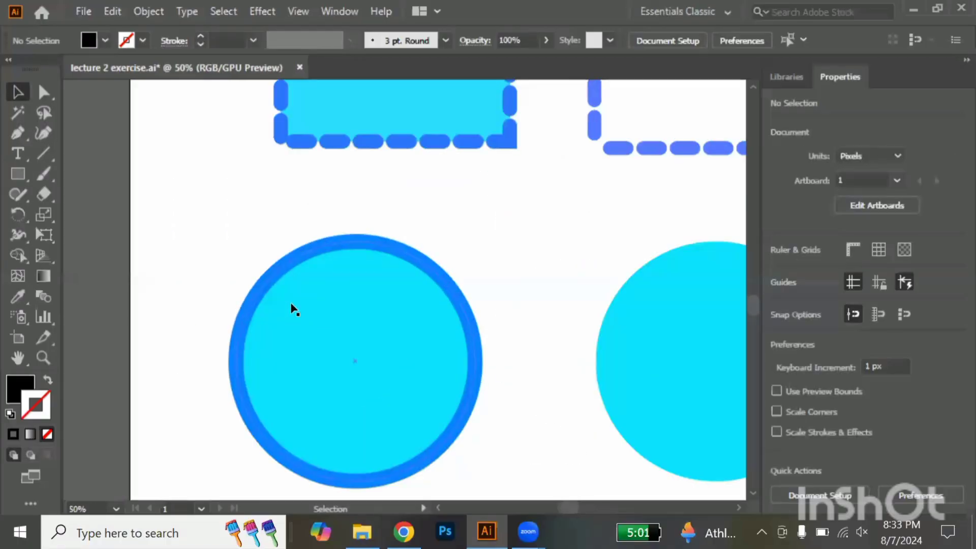
scroll(293, 309, down, 4)
scroll(293, 310, up, 2)
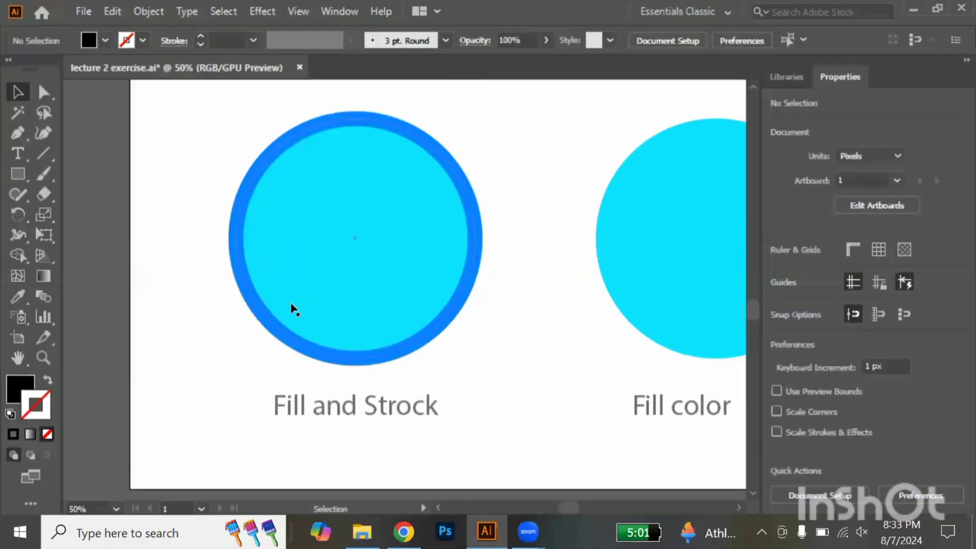
click(291, 307)
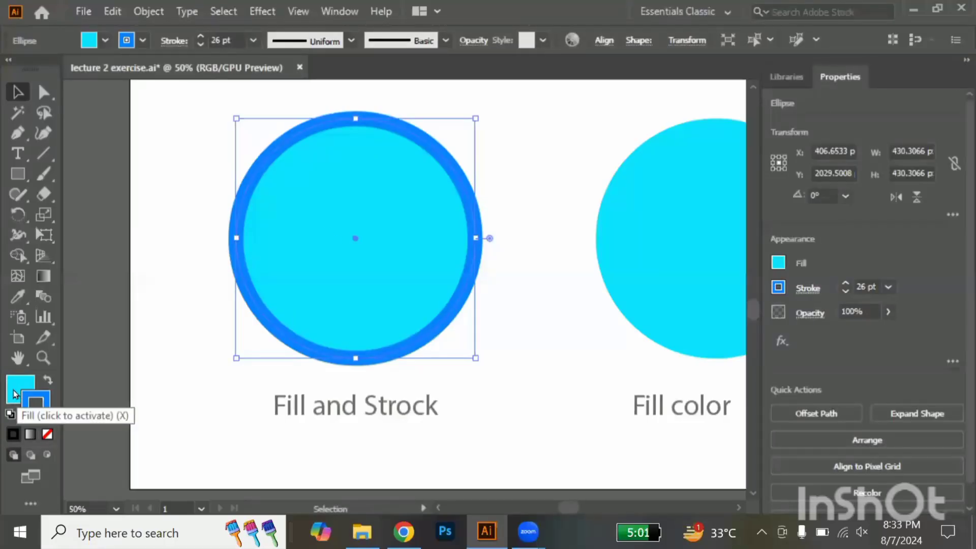
Try setting the Fill and Strock circle's fill to None, and undo that removal
click(45, 413)
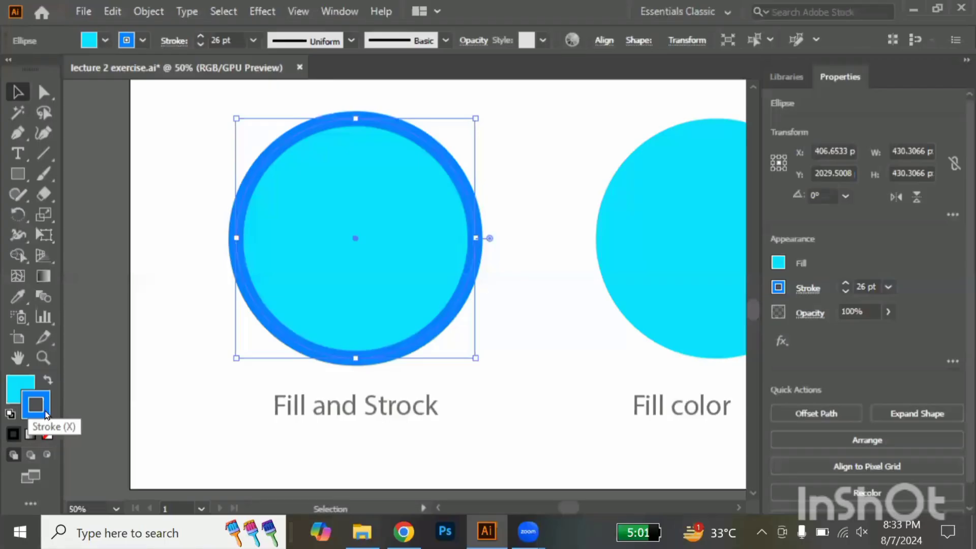
click(17, 394)
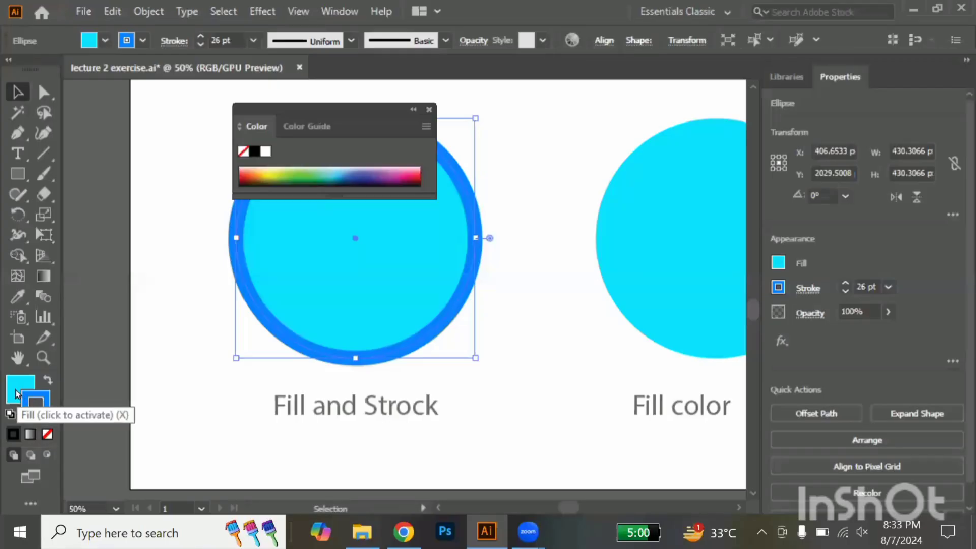
click(47, 435)
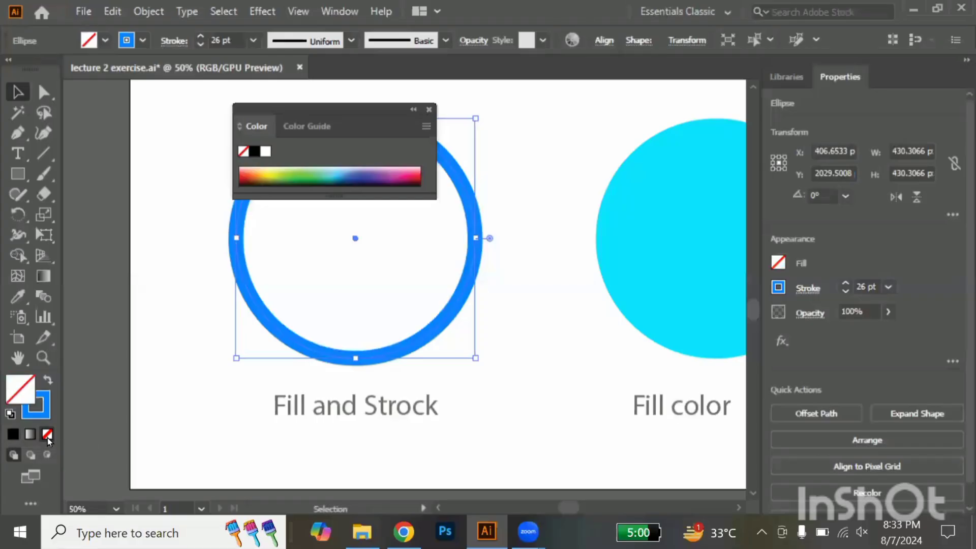
click(430, 111)
key(a)
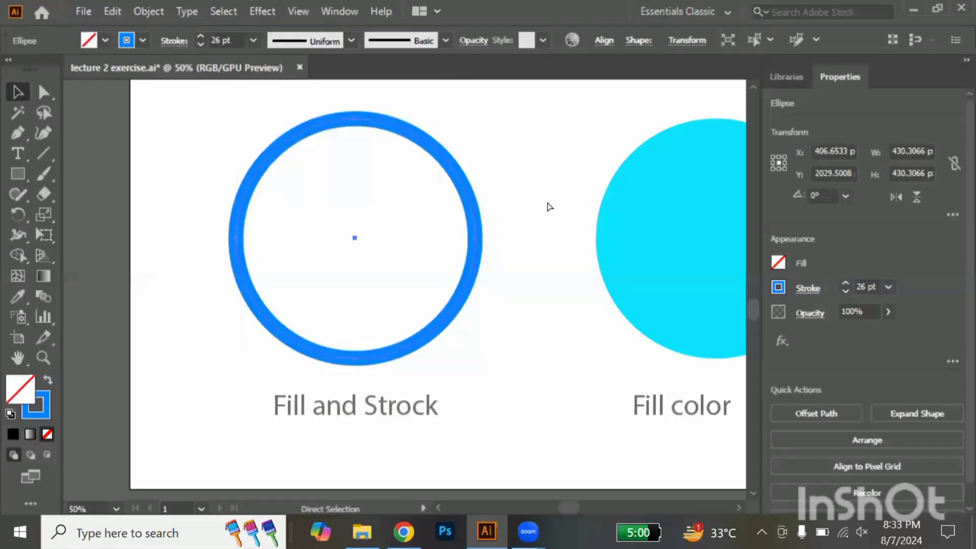
key(ctrl+z)
key(v)
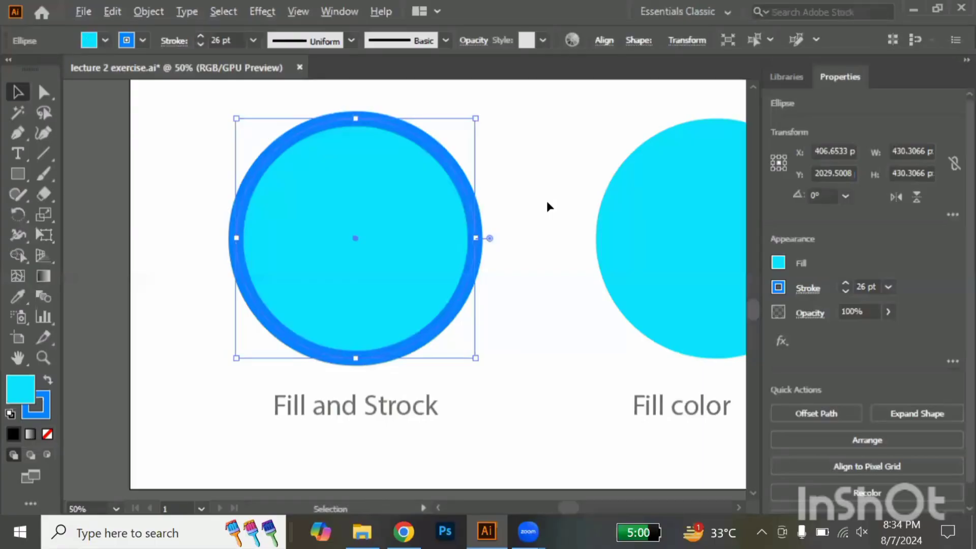
Draw a circle about 325 px in diameter beside the GRADIENT sample and move it fully onto the artboard
alt+scroll(547, 201, down, 1)
alt+scroll(547, 200, down, 3)
scroll(547, 200, right, 6)
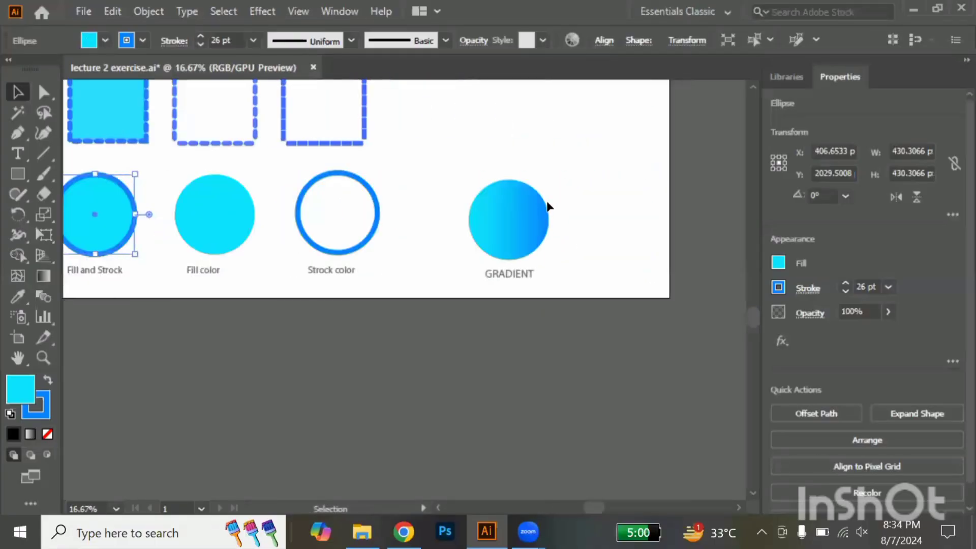
alt+scroll(591, 225, up, 2)
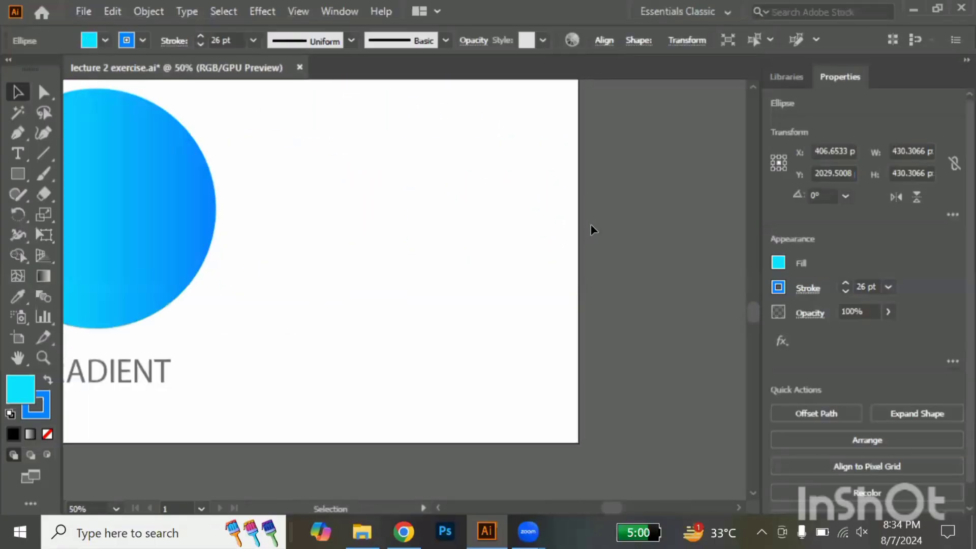
scroll(591, 224, left, 4)
scroll(590, 222, right, 2)
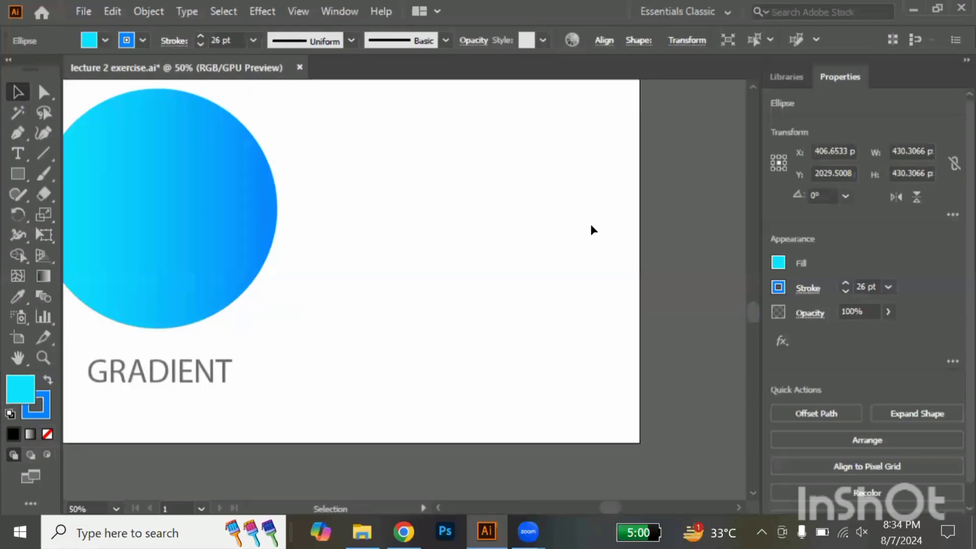
key(l)
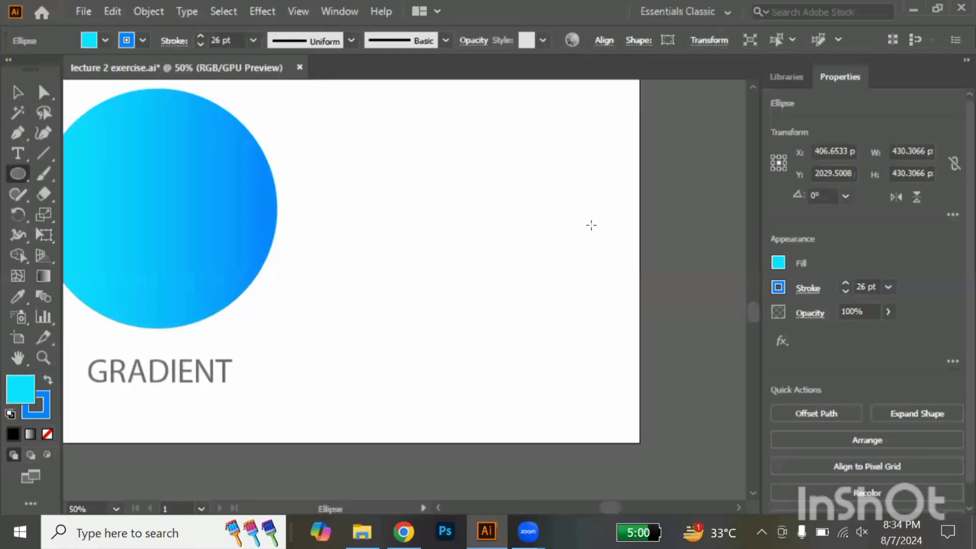
mouse_move(562, 213)
mouse_down()
mouse_move(634, 303)
mouse_move(647, 300)
mouse_up()
key(v)
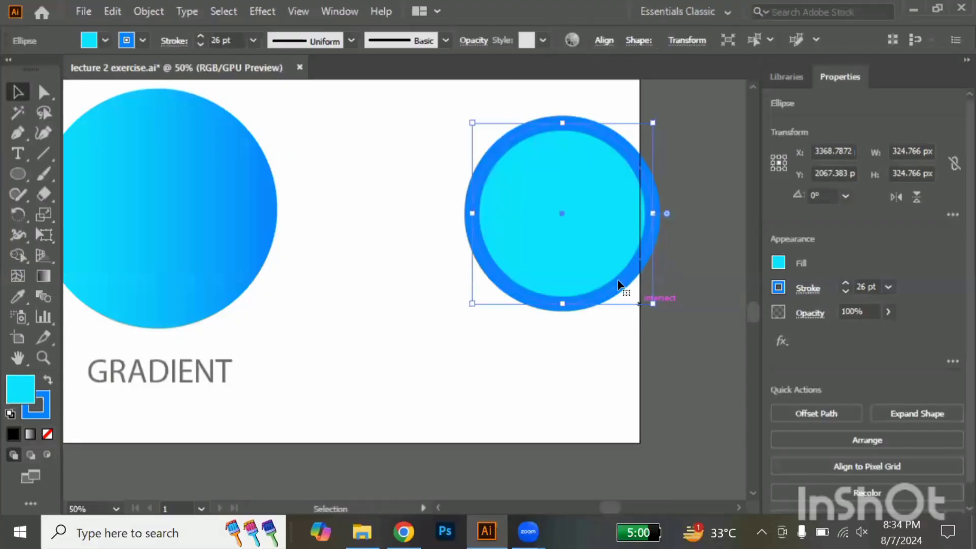
drag(560, 217, 420, 306)
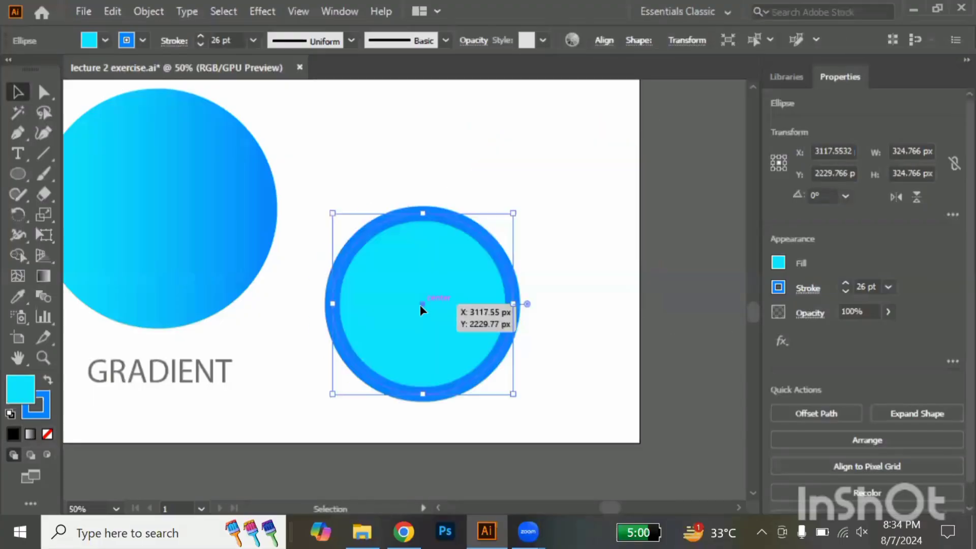
Set the new circle's stroke to None
click(46, 411)
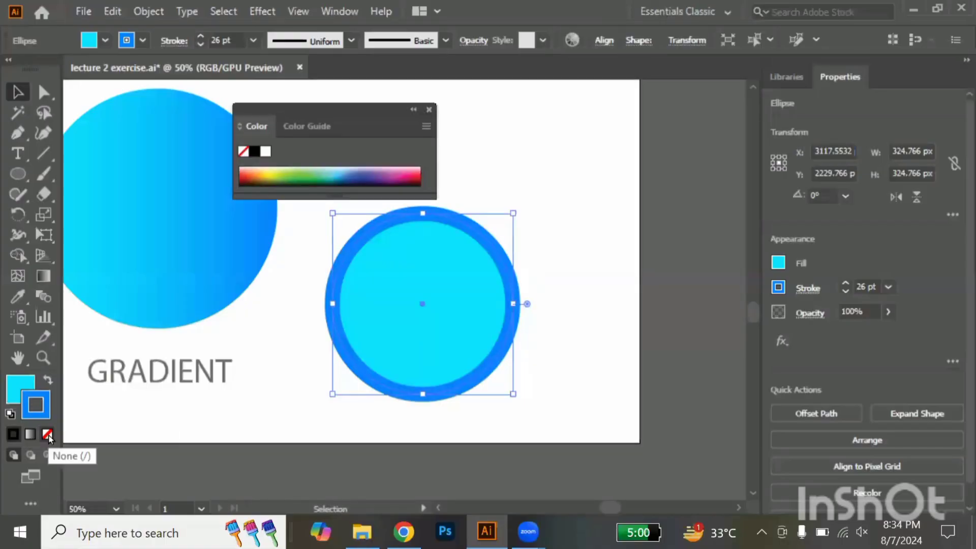
click(48, 434)
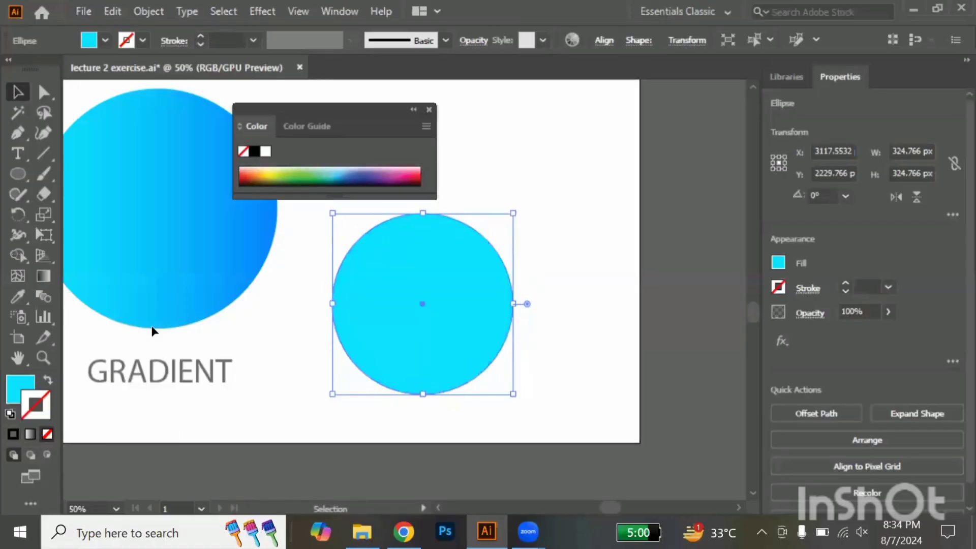
click(428, 109)
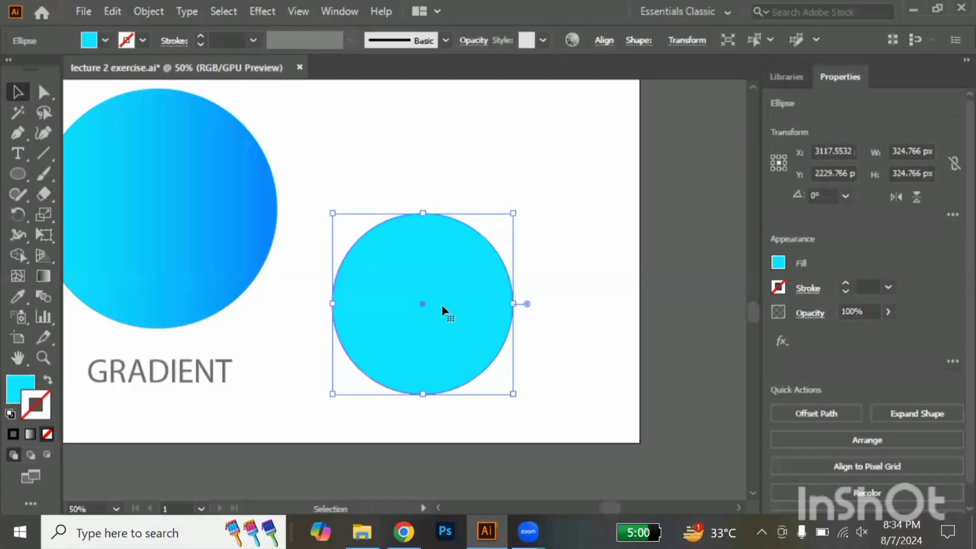
Apply a linear gradient to the new circle's stroke and recolour its black end stop with blue sampled from the GRADIENT circle
click(30, 436)
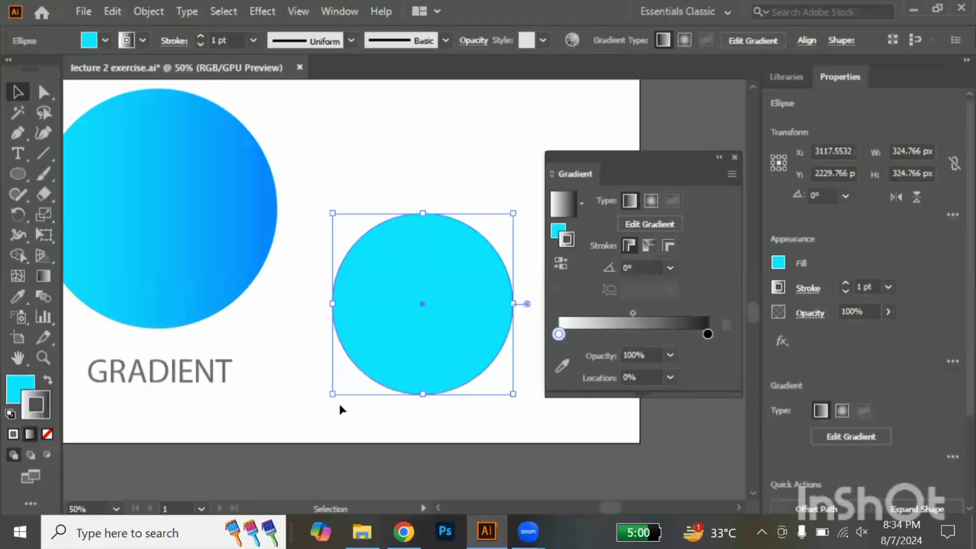
click(708, 335)
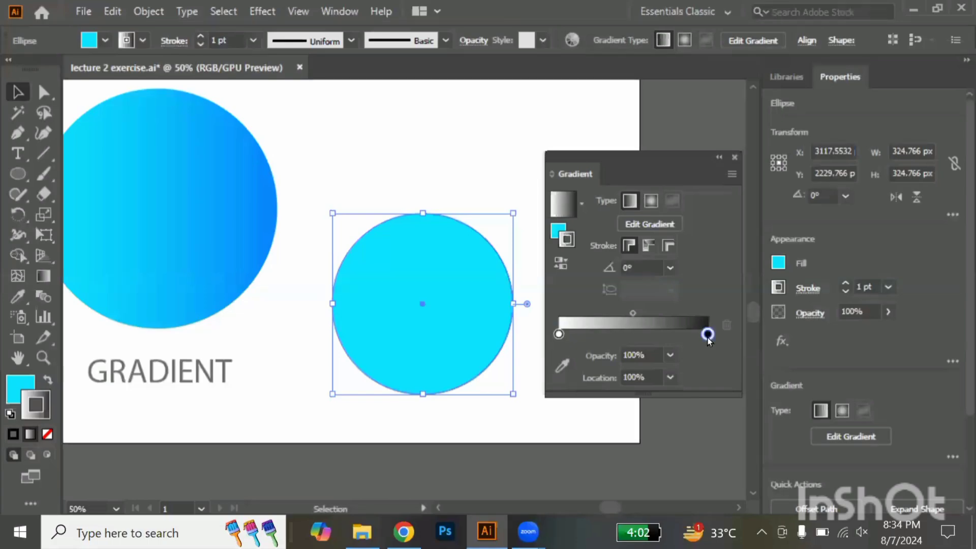
click(568, 367)
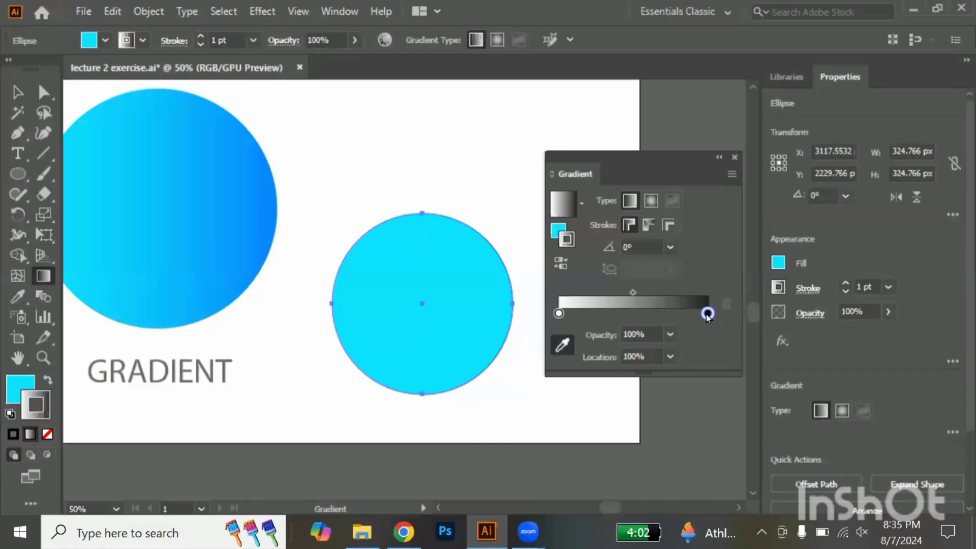
click(560, 346)
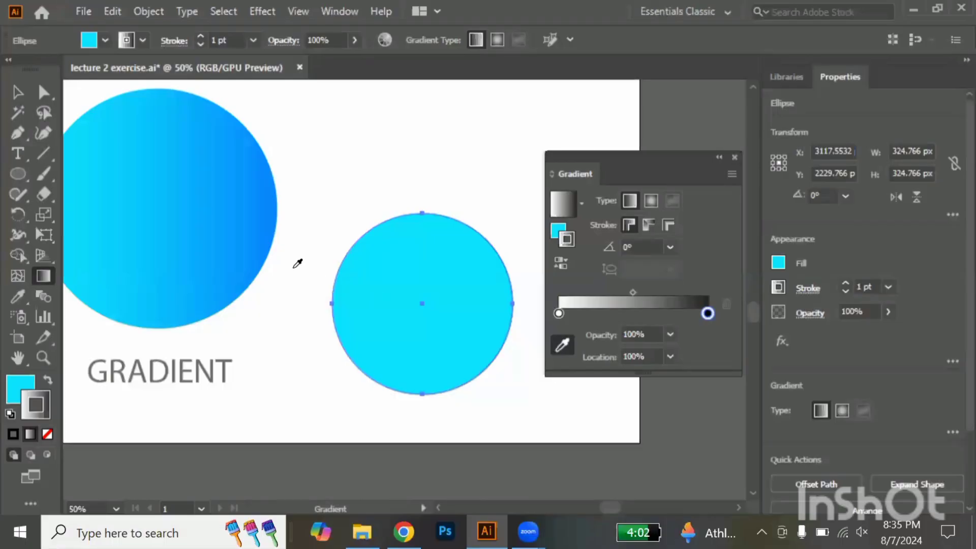
click(268, 189)
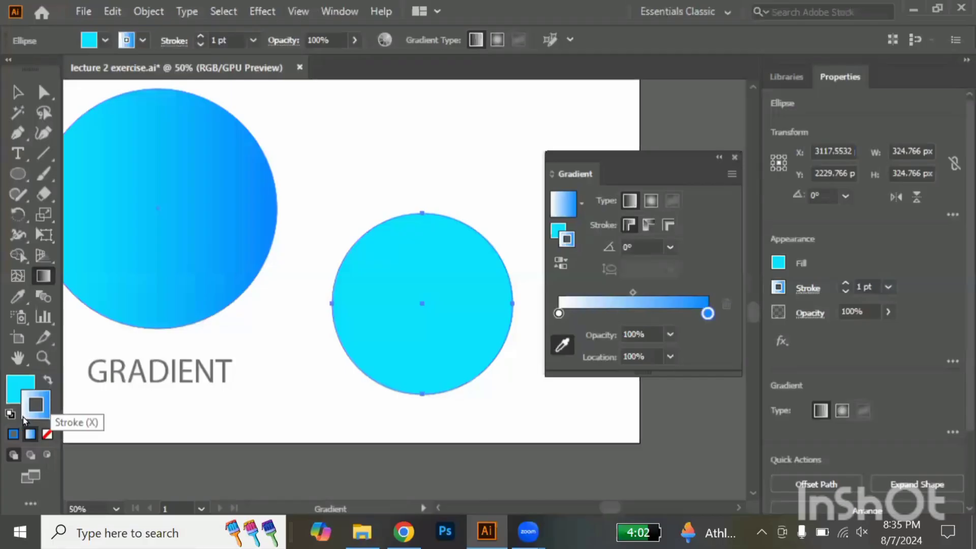
Apply the white-to-blue linear gradient to the new circle's fill and select its blue end stop, keeping it at 100% location
click(19, 390)
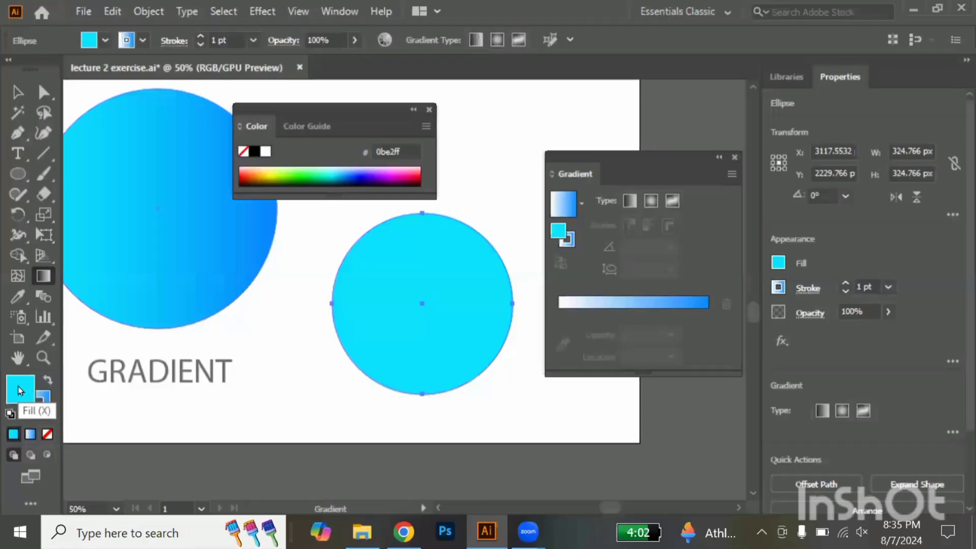
click(29, 435)
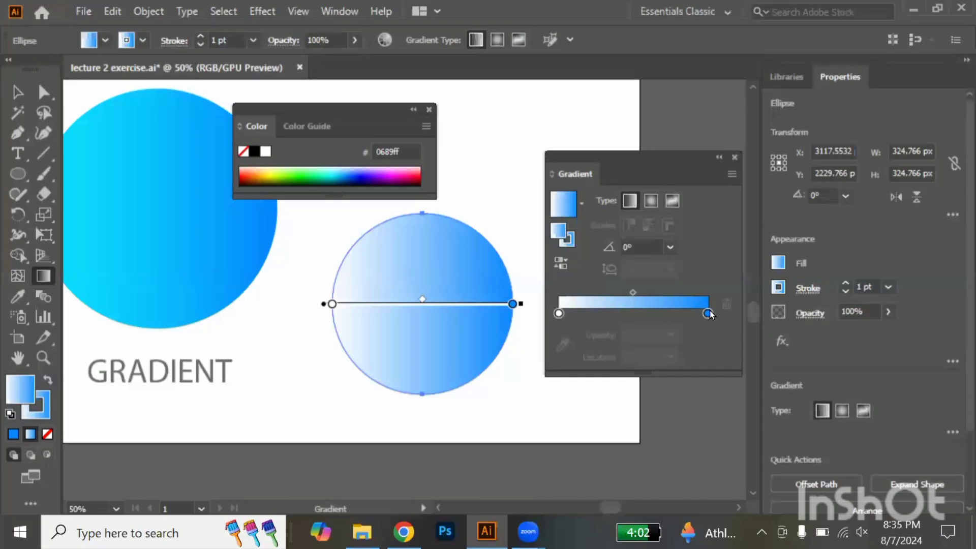
drag(708, 313, 704, 315)
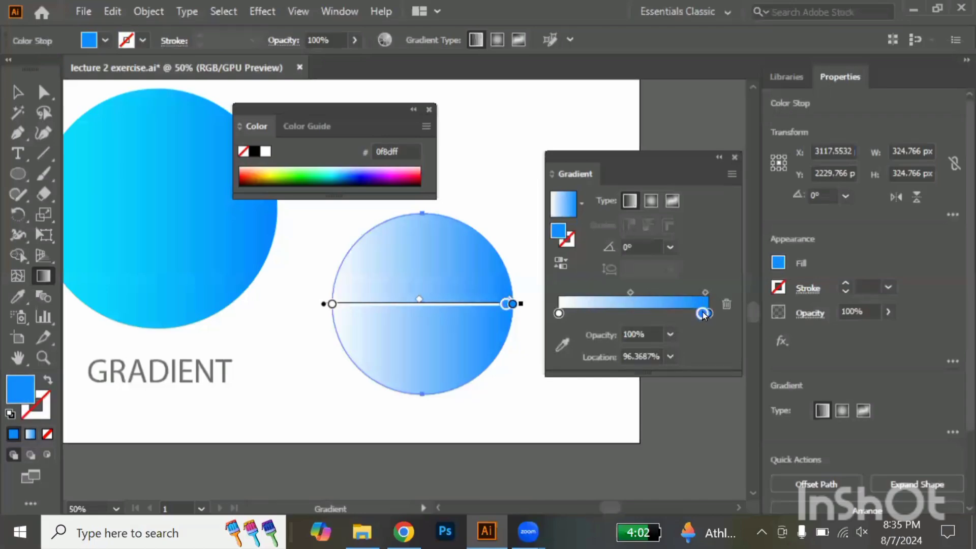
drag(704, 315, 708, 314)
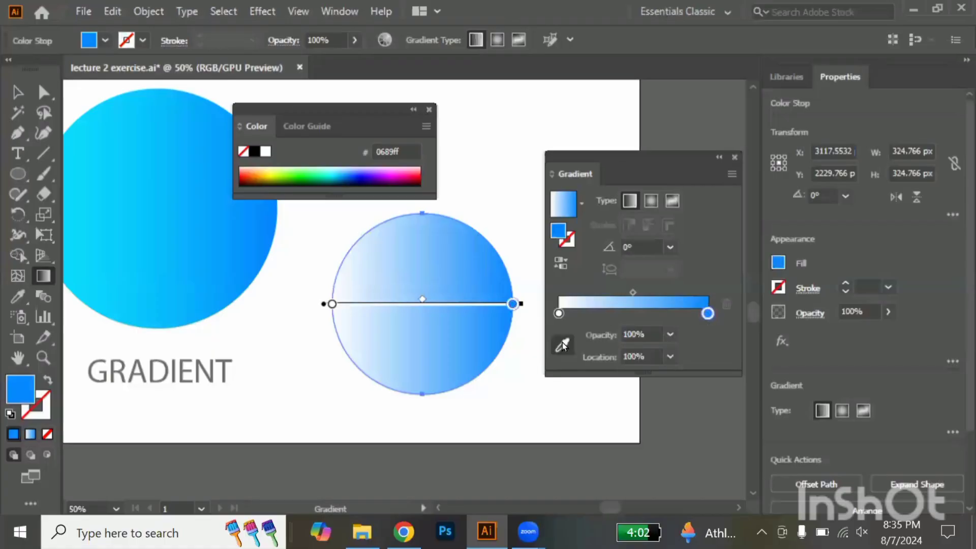
Try out sampled colours on the fill gradient's end stop, settling on the blue of the Strock color circle's ring
click(563, 344)
click(75, 187)
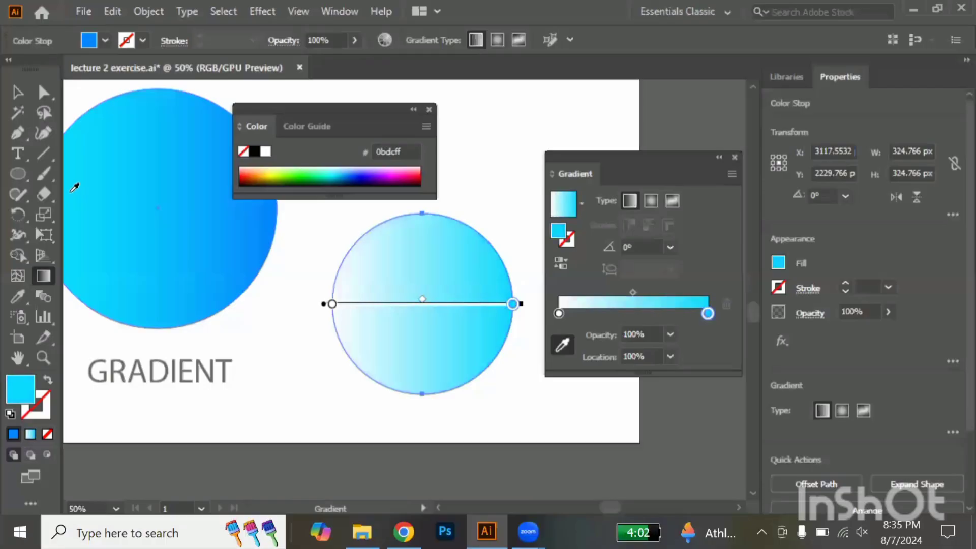
click(293, 349)
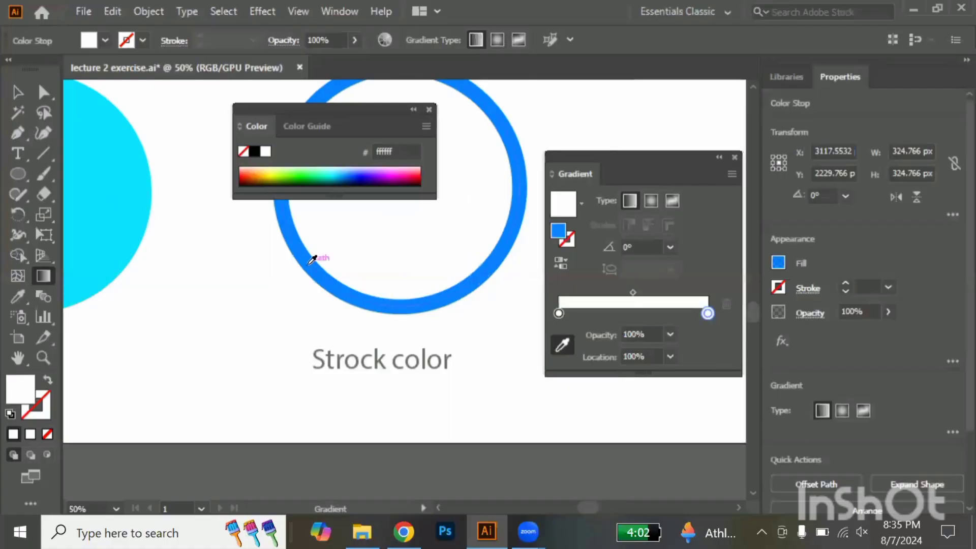
click(312, 259)
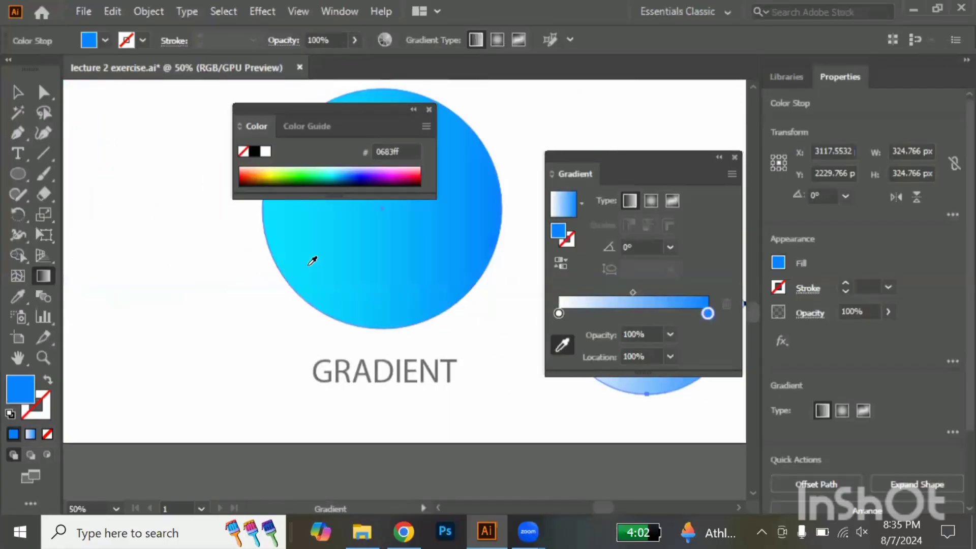
scroll(313, 261, right, 10)
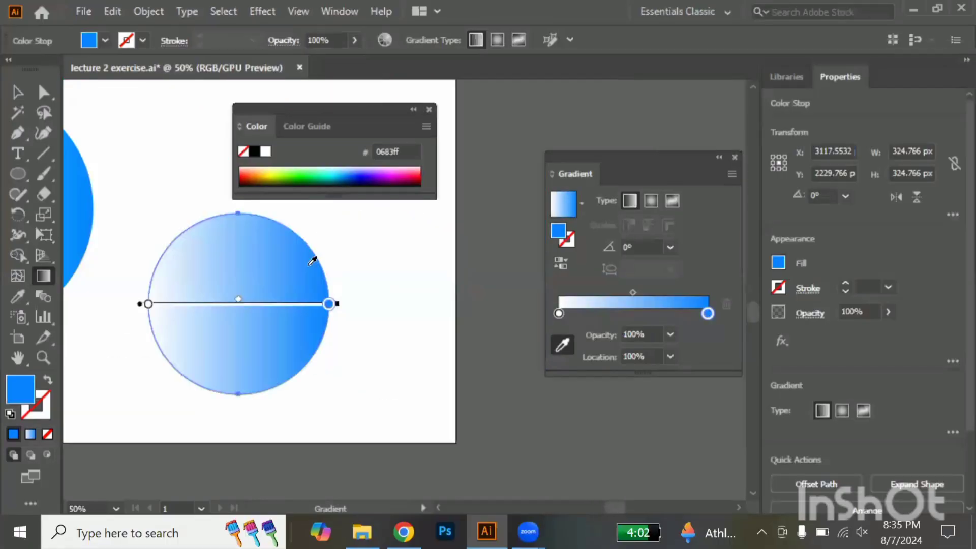
scroll(312, 261, left, 4)
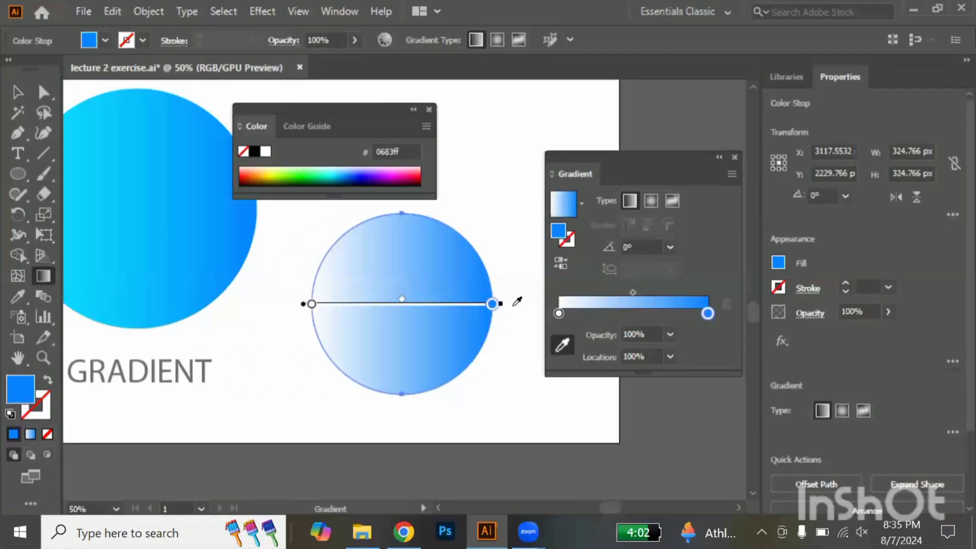
Redirect the new circle's gradient to about -75°, running from near its centre to below its lower edge, and select the white start stop
mouse_move(510, 288)
mouse_down()
mouse_move(477, 230)
mouse_move(437, 194)
mouse_move(274, 214)
mouse_move(316, 305)
mouse_move(315, 351)
mouse_move(330, 311)
mouse_up()
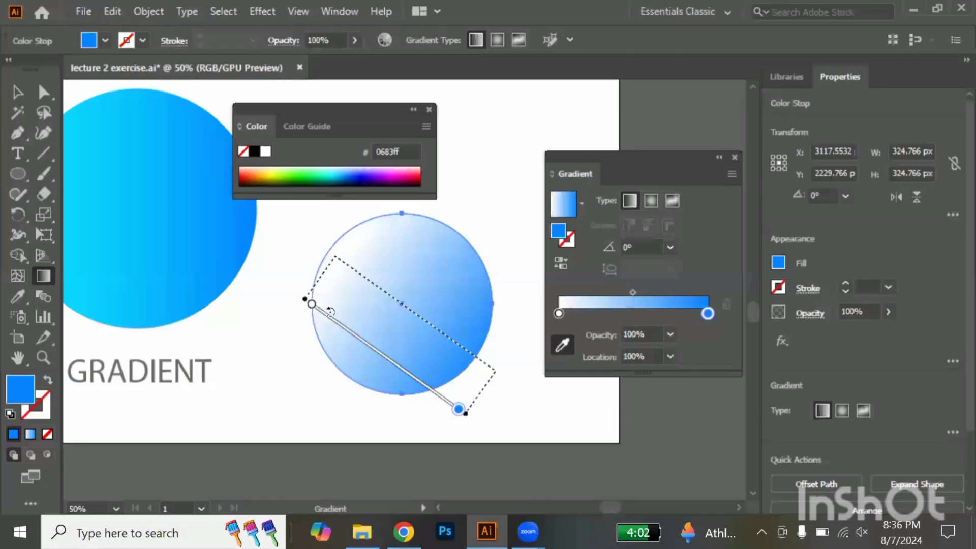
drag(330, 312, 340, 311)
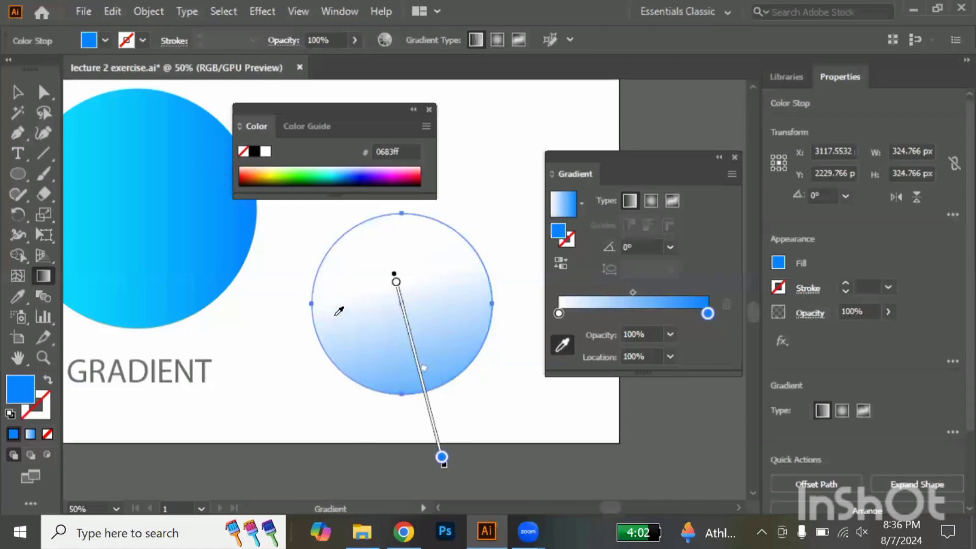
click(558, 313)
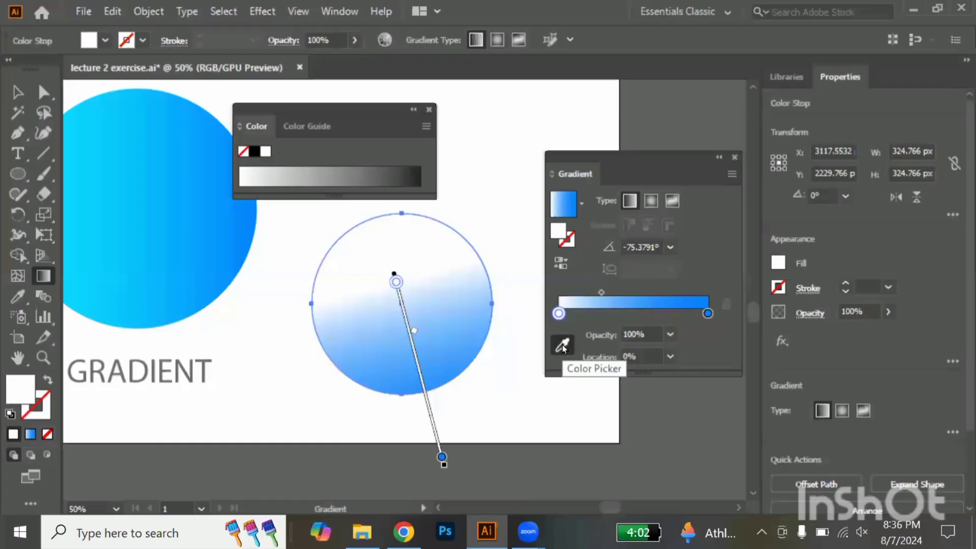
Try to recolour the white start stop of the new circle's gradient with green #00ff0c and cyan #15f9ff
double_click(23, 394)
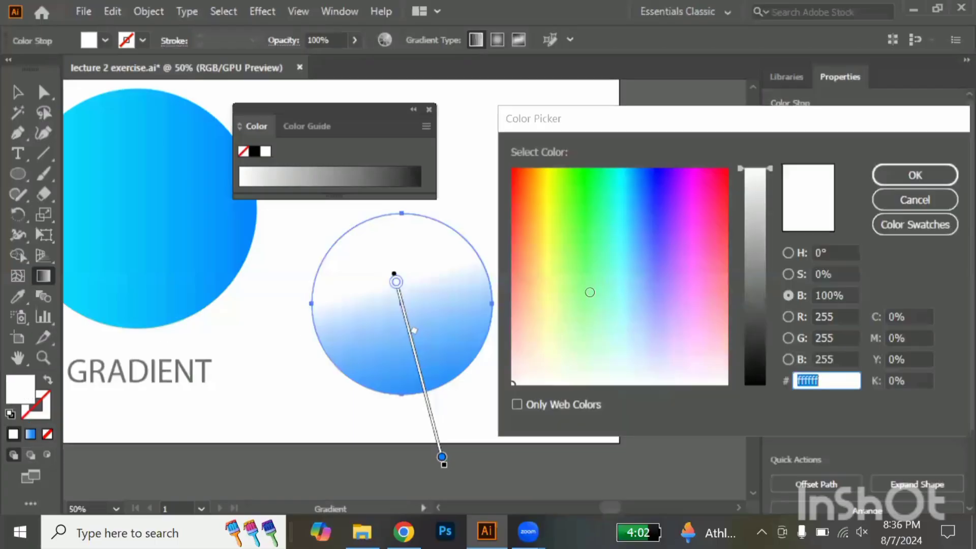
drag(592, 220, 585, 168)
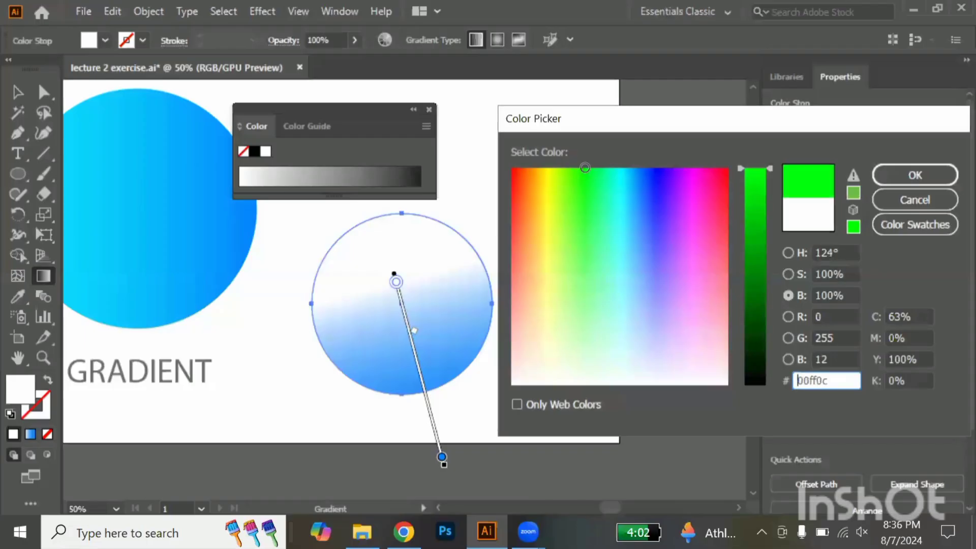
key(Return)
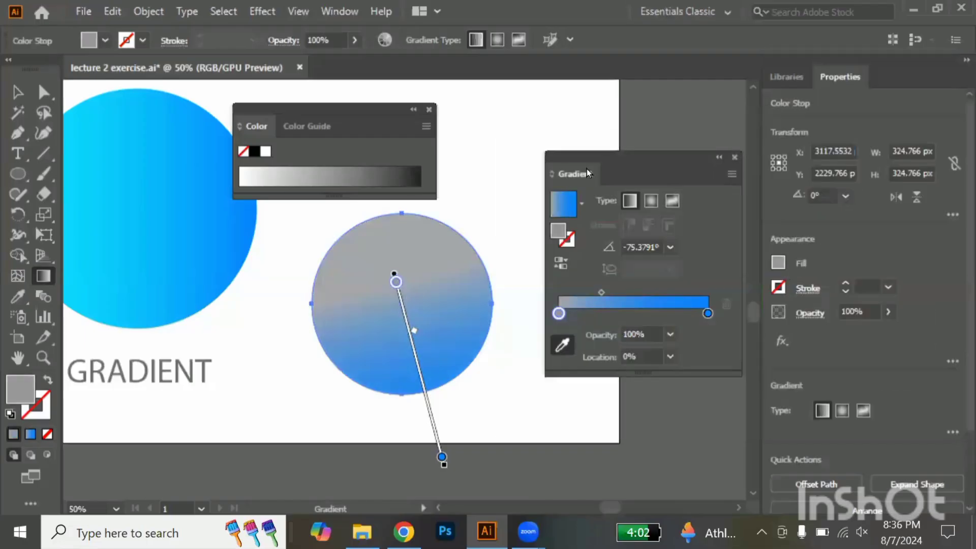
double_click(17, 388)
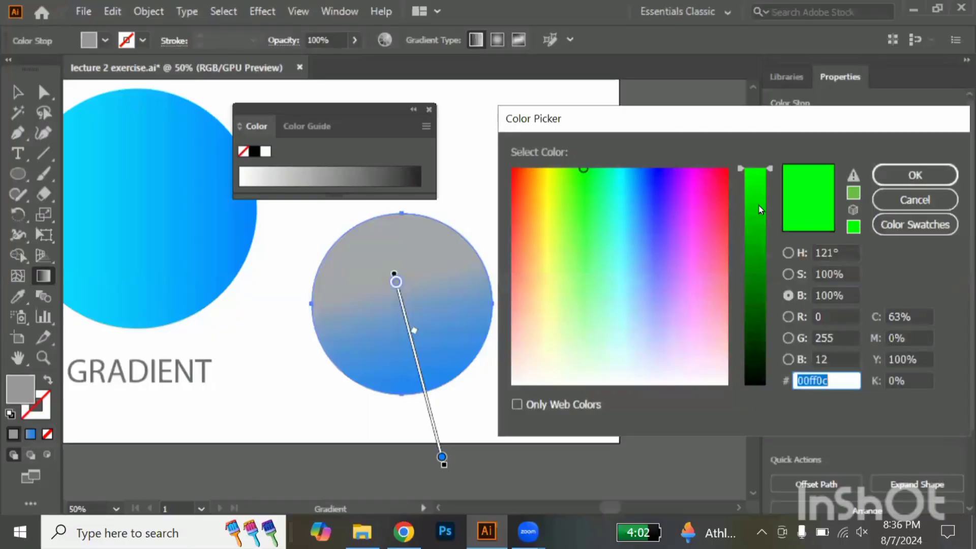
mouse_move(623, 188)
mouse_down()
mouse_move(622, 169)
mouse_move(622, 185)
mouse_up()
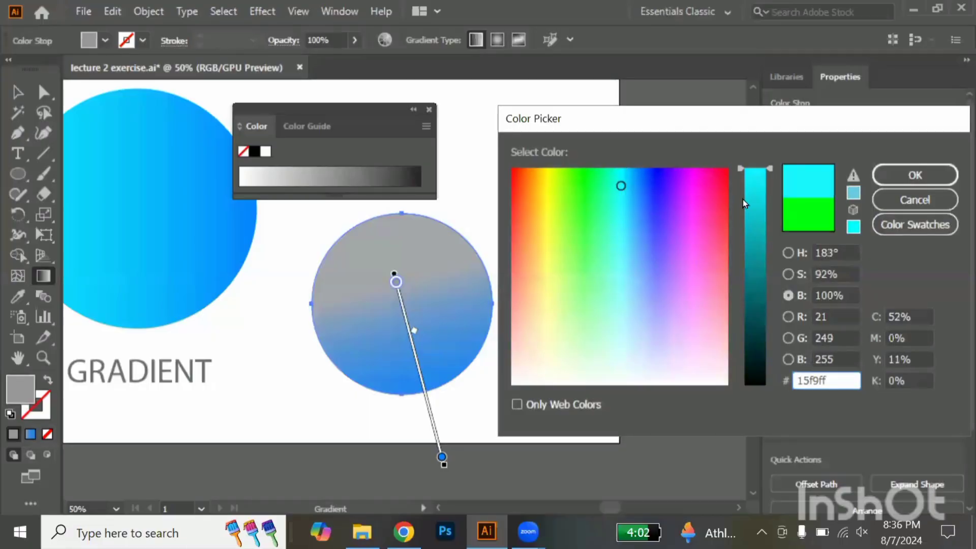
click(892, 182)
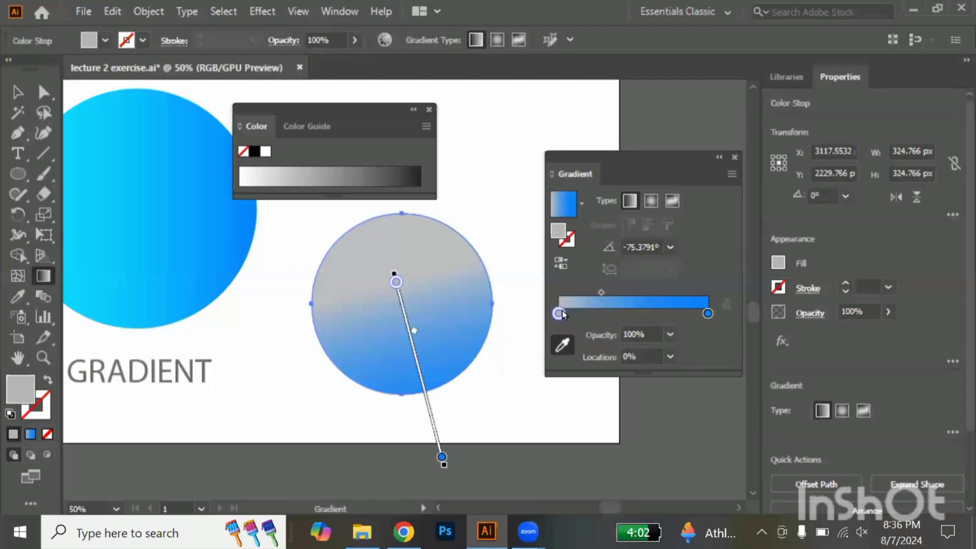
Recolour the gradient's start stop with blue and cyan sampled from the GRADIENT circle, settling on yellow-green #e1ff33
click(229, 225)
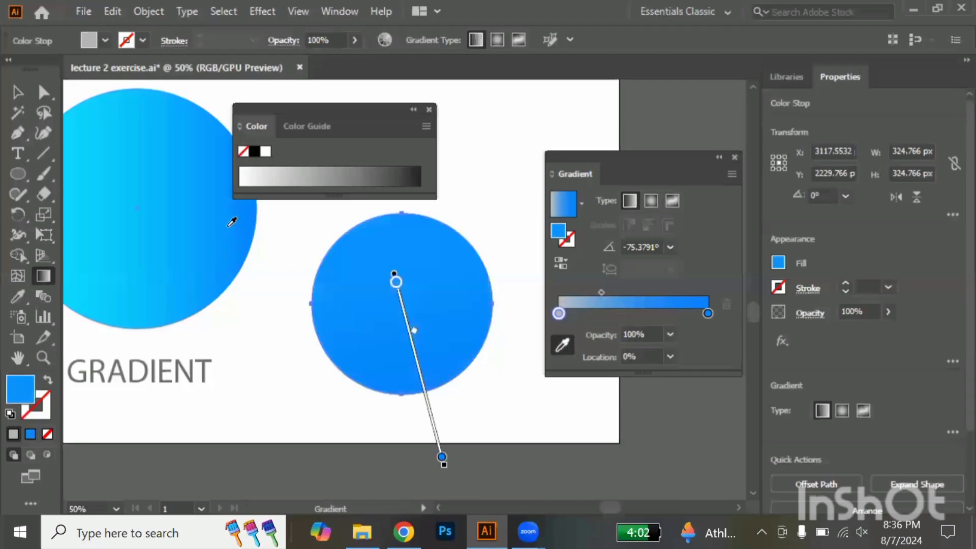
click(75, 153)
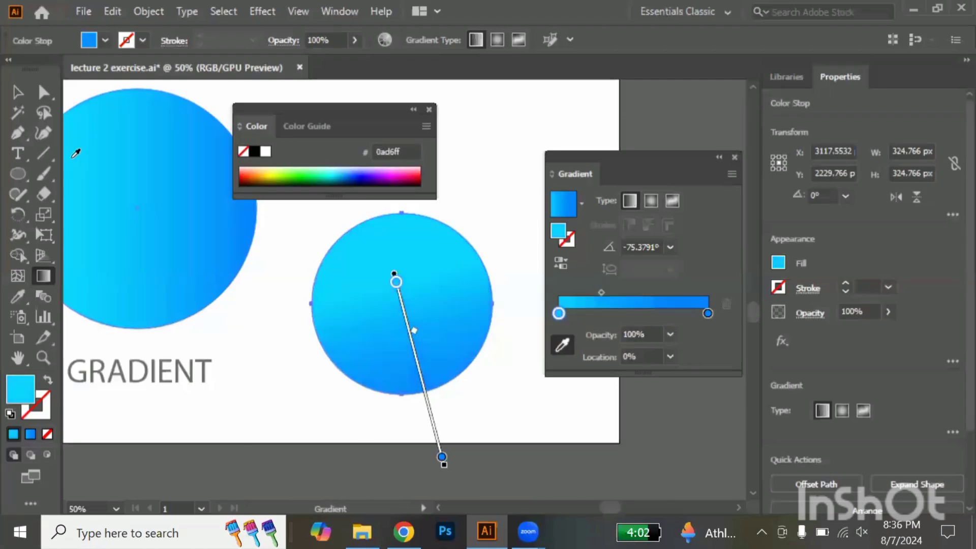
double_click(28, 399)
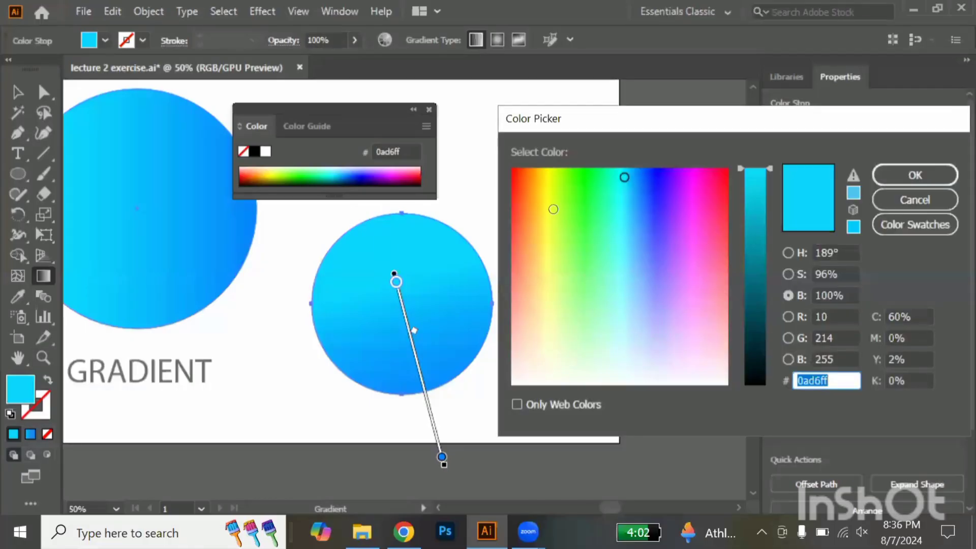
text(e1ff33)
click(910, 176)
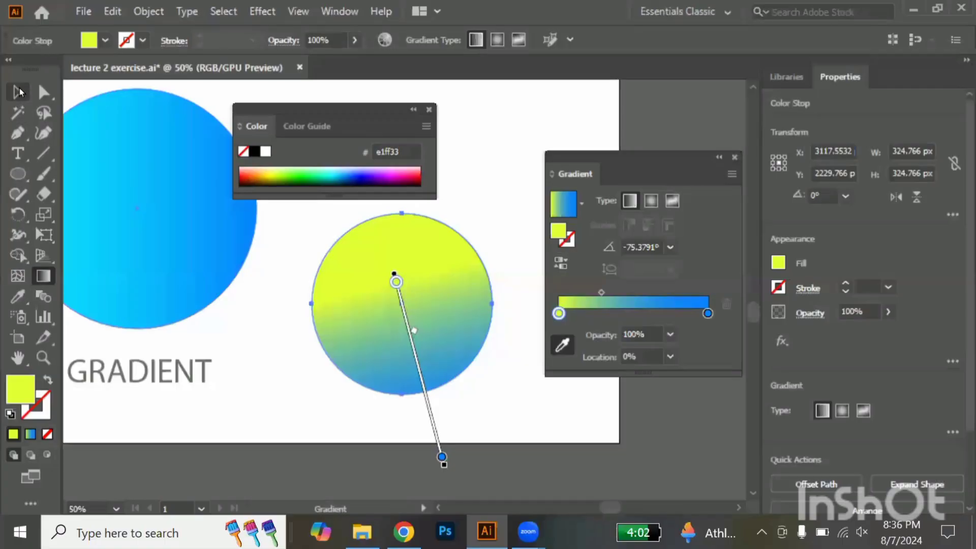
Delete the new gradient circle beside the GRADIENT sample and close the floating gradient and colour settings
click(19, 92)
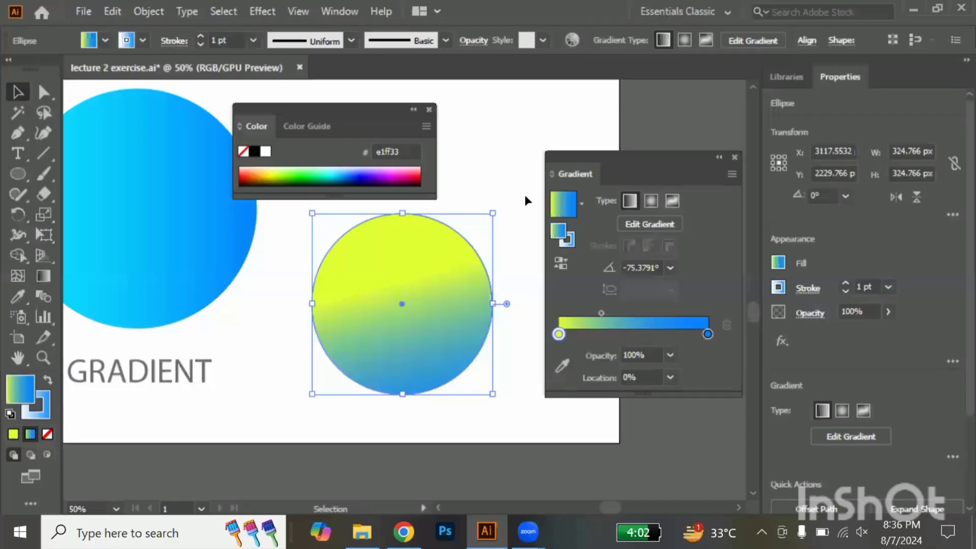
click(736, 158)
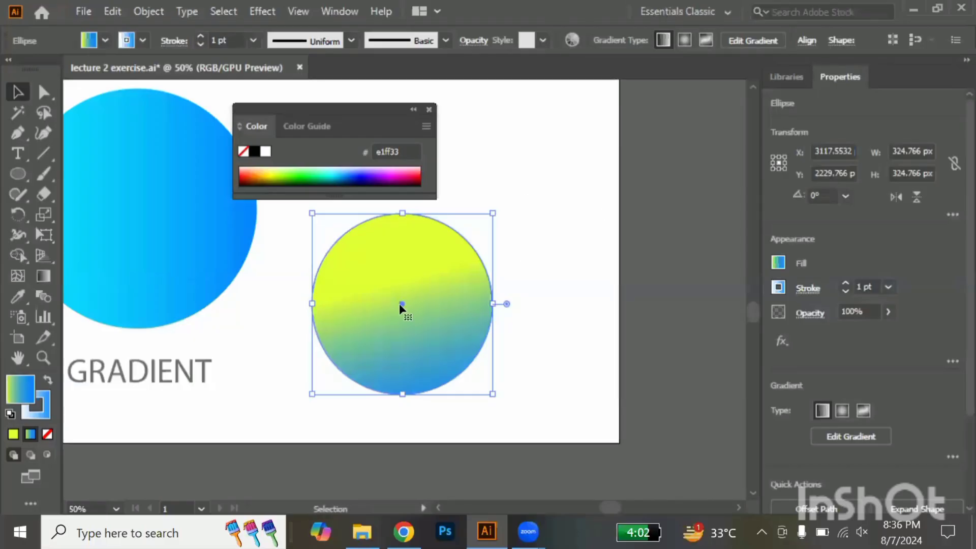
drag(402, 305, 491, 307)
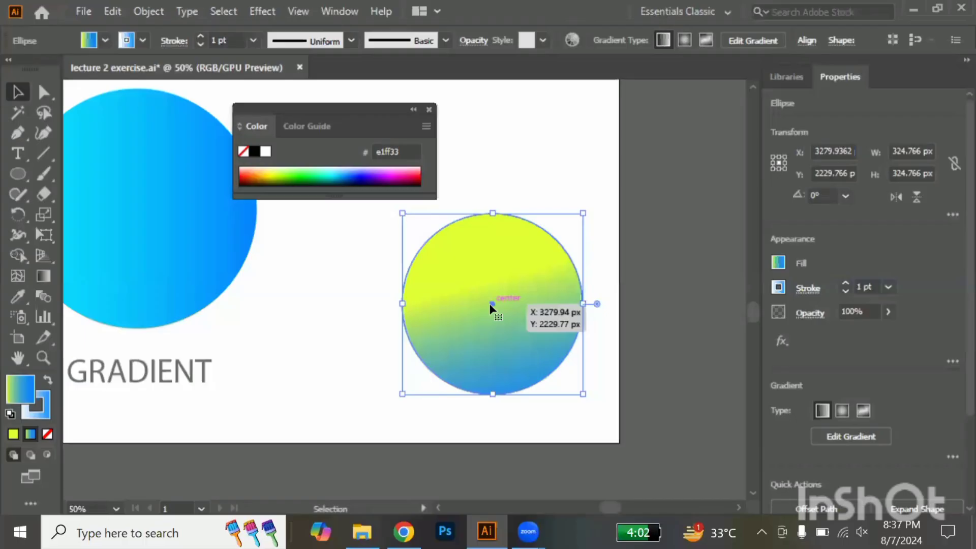
key(Delete)
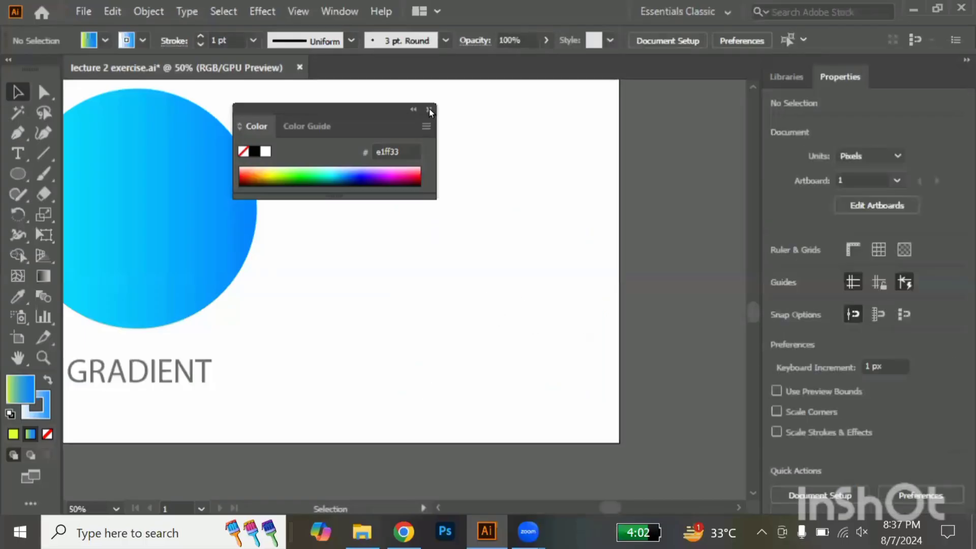
click(429, 110)
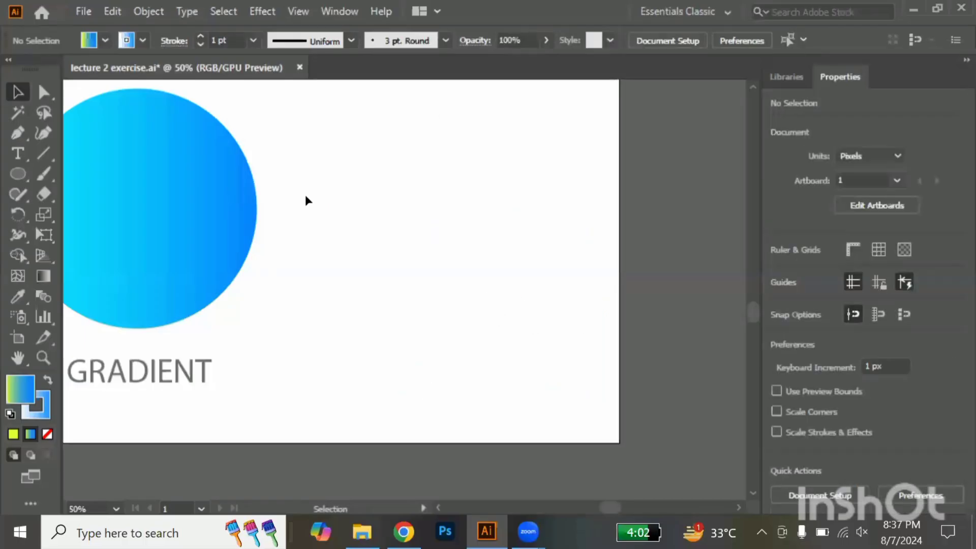
Select the Align Strock and Center square in the first row of the exercise samples
scroll(305, 195, left, 5)
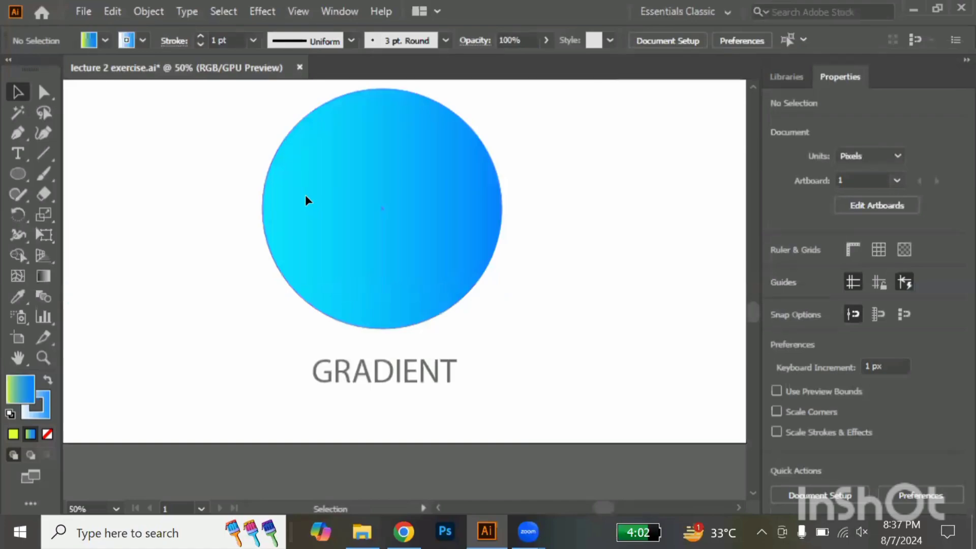
scroll(305, 200, down, 2)
scroll(306, 200, left, 5)
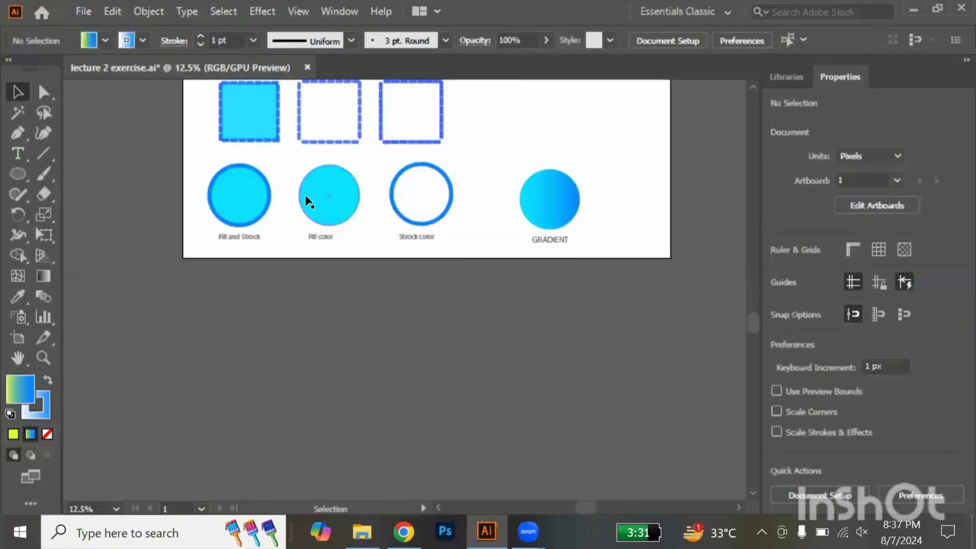
scroll(307, 201, up, 6)
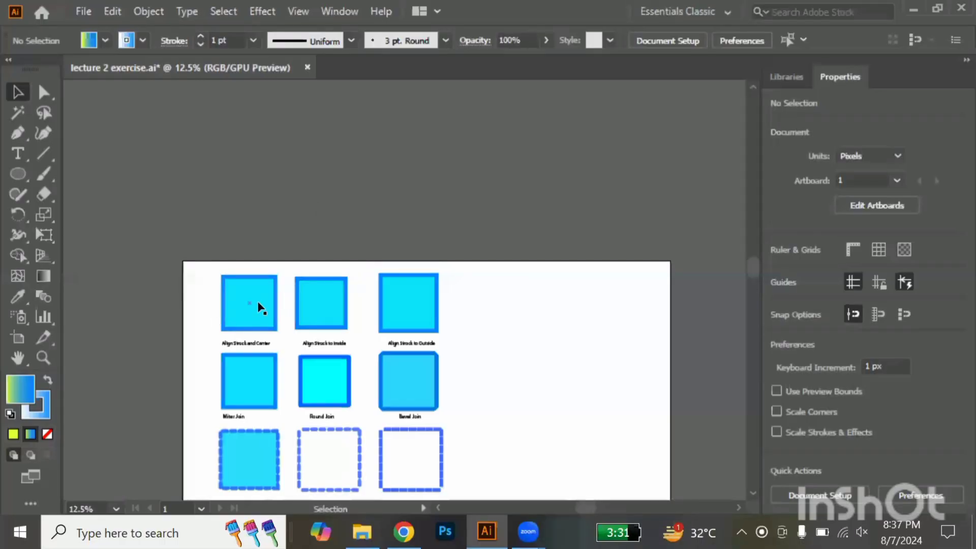
key(alt)
scroll(258, 303, up, 3)
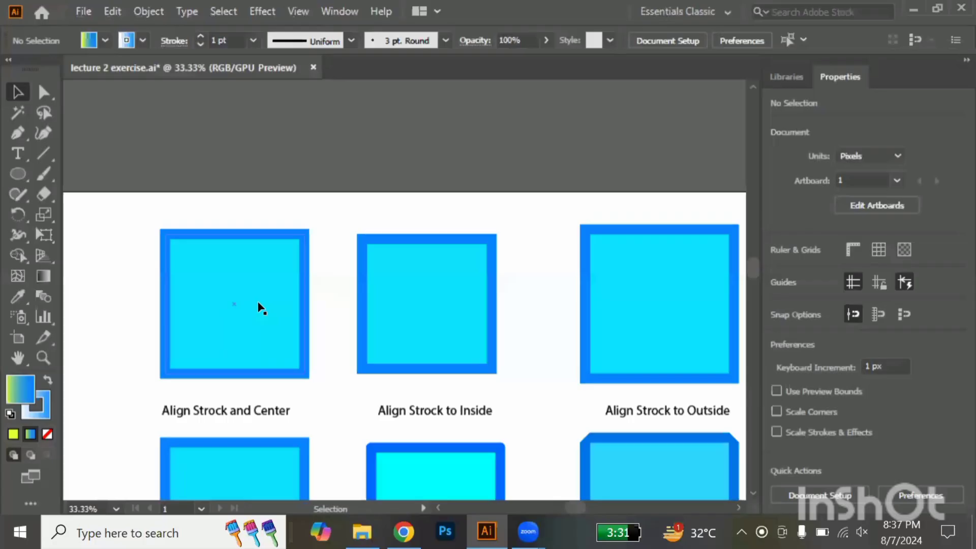
key(alt)
scroll(261, 307, up, 1)
scroll(261, 307, down, 3)
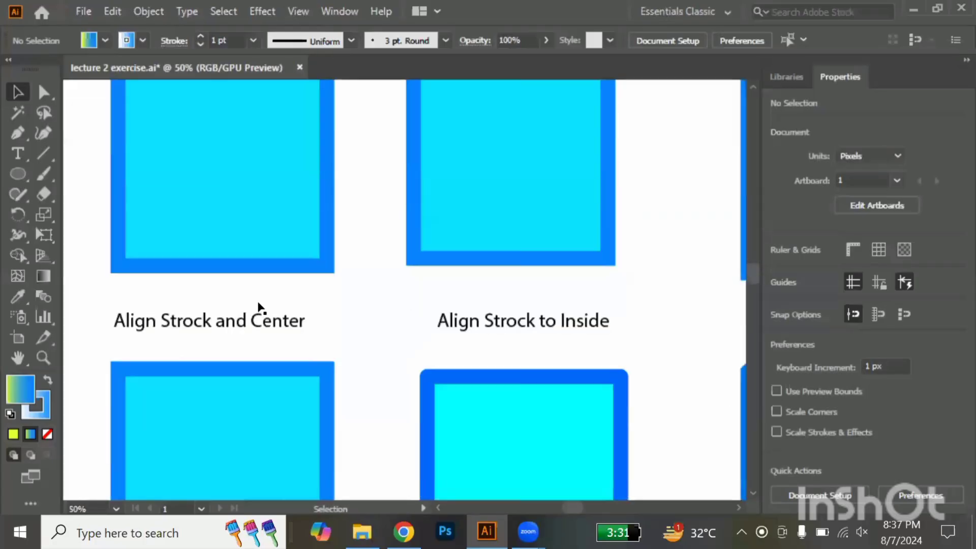
scroll(260, 306, up, 2)
scroll(261, 308, up, 1)
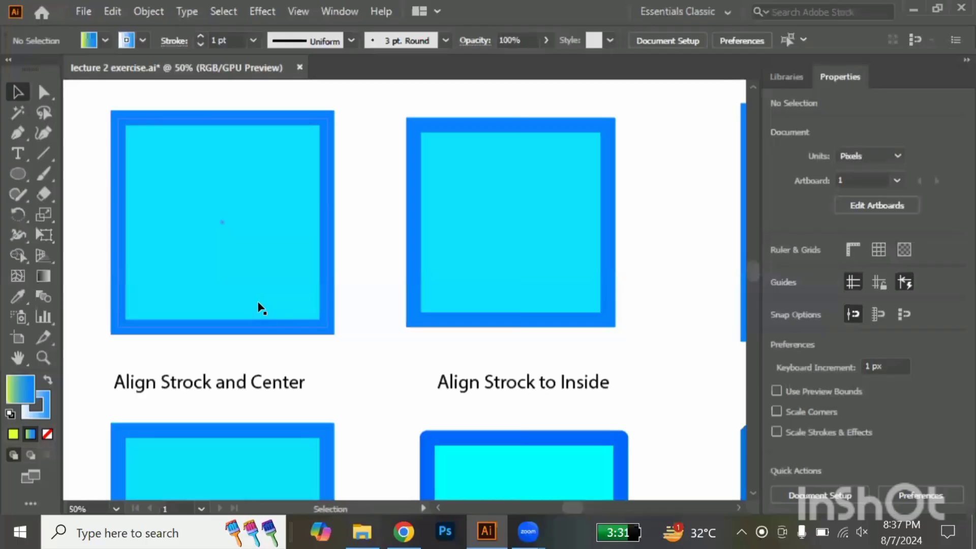
scroll(262, 309, left, 2)
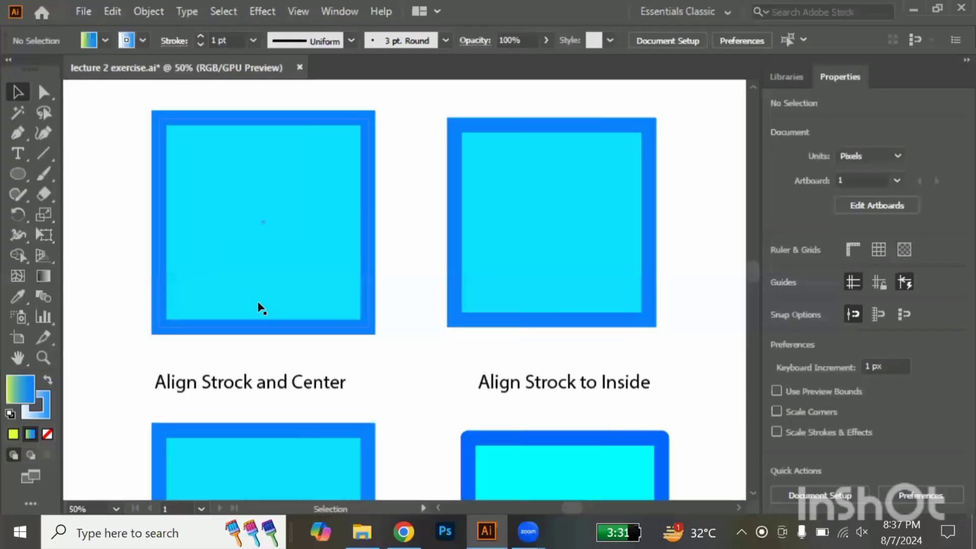
click(225, 292)
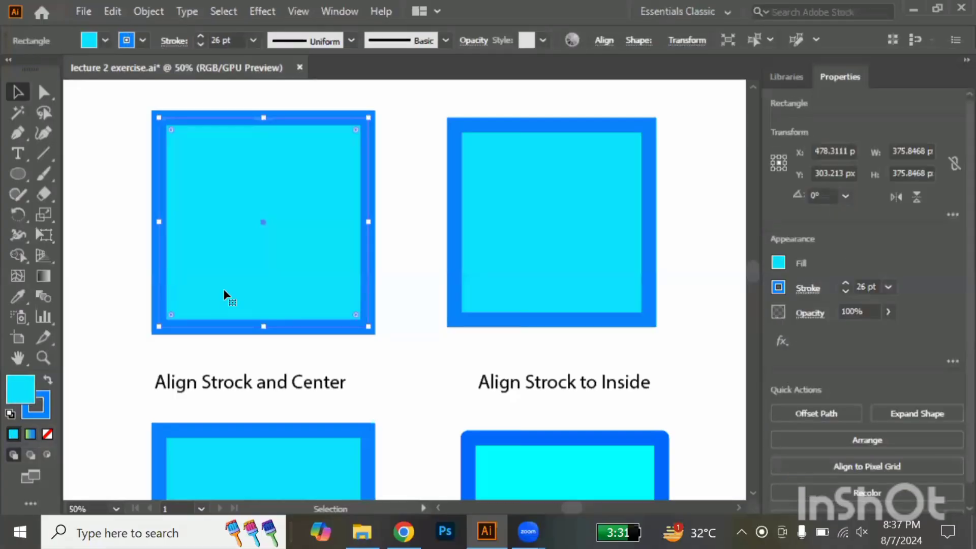
Examine how the stroke of the Align Strock and Center square sits relative to its path, within the whole sample sheet and up close
scroll(224, 293, down, 4)
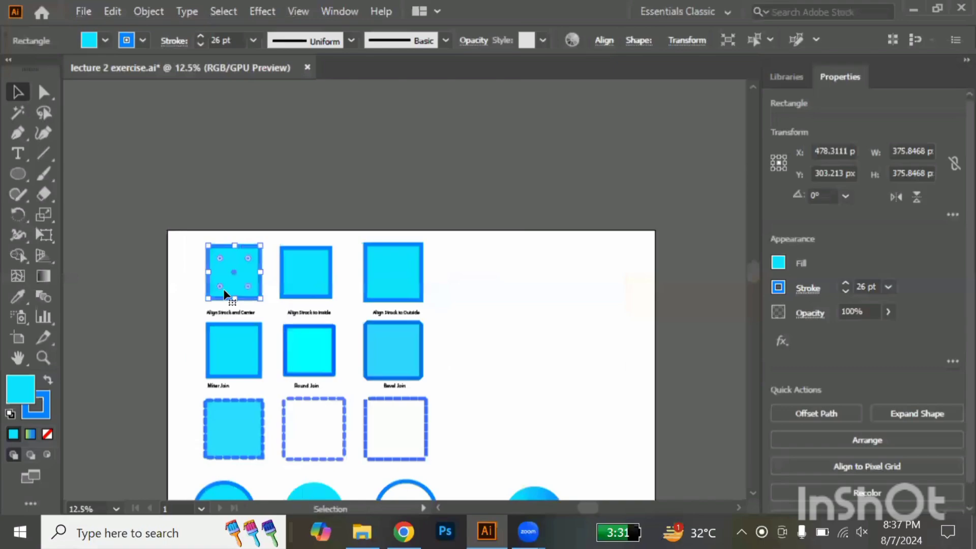
scroll(223, 294, down, 3)
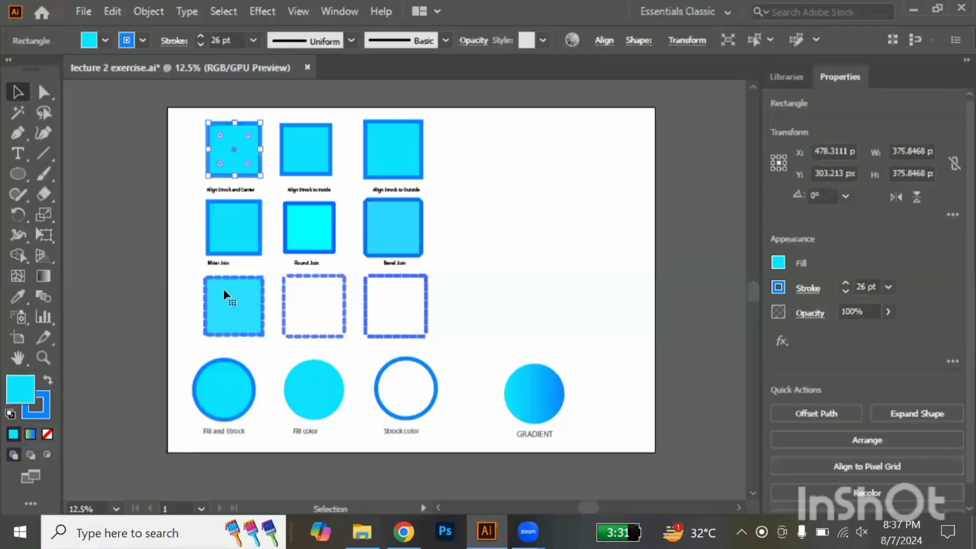
scroll(219, 189, up, 1)
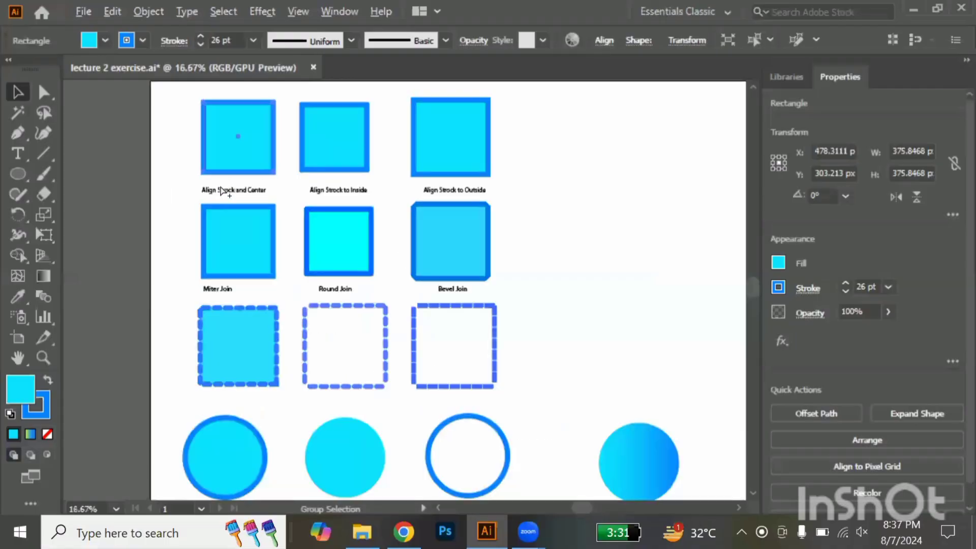
scroll(222, 191, up, 4)
scroll(221, 192, up, 5)
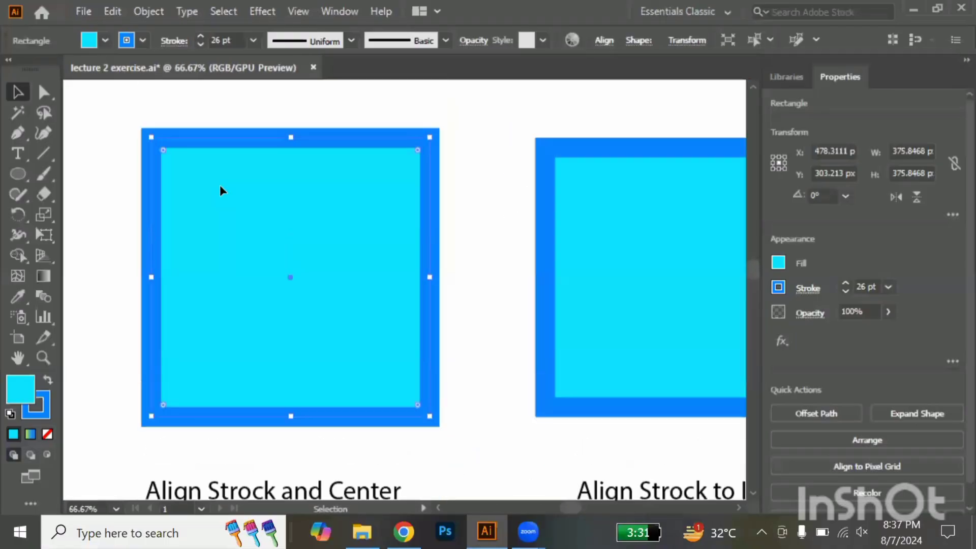
scroll(220, 191, left, 4)
scroll(220, 190, right, 3)
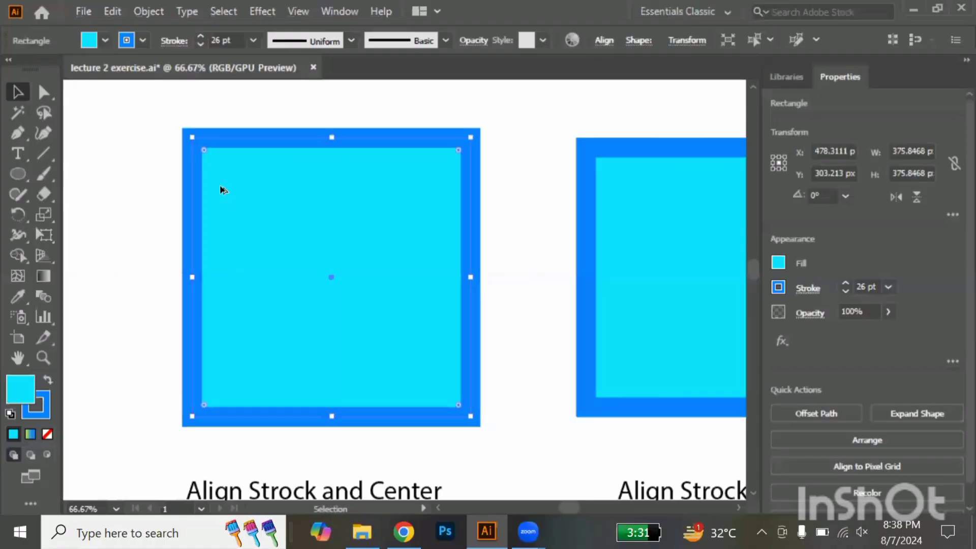
scroll(222, 189, down, 2)
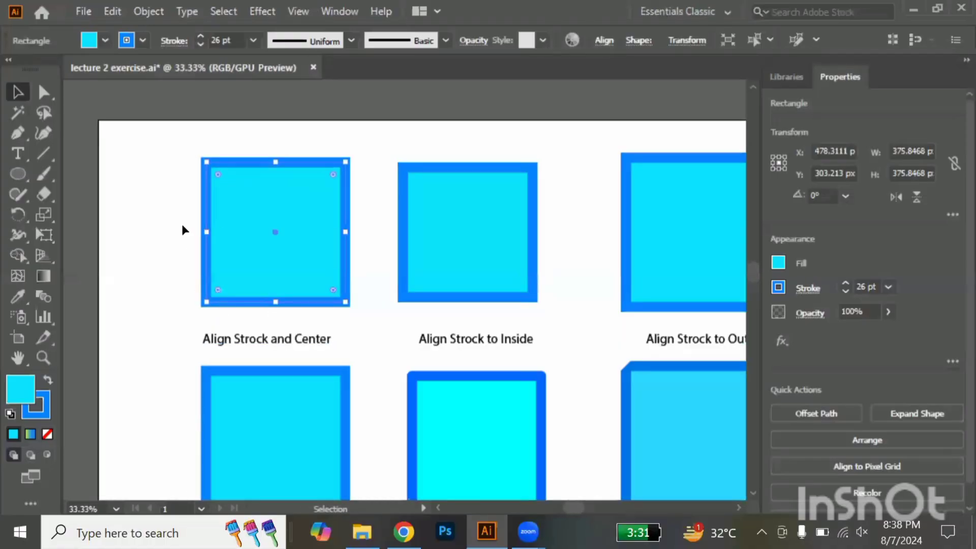
scroll(234, 301, up, 3)
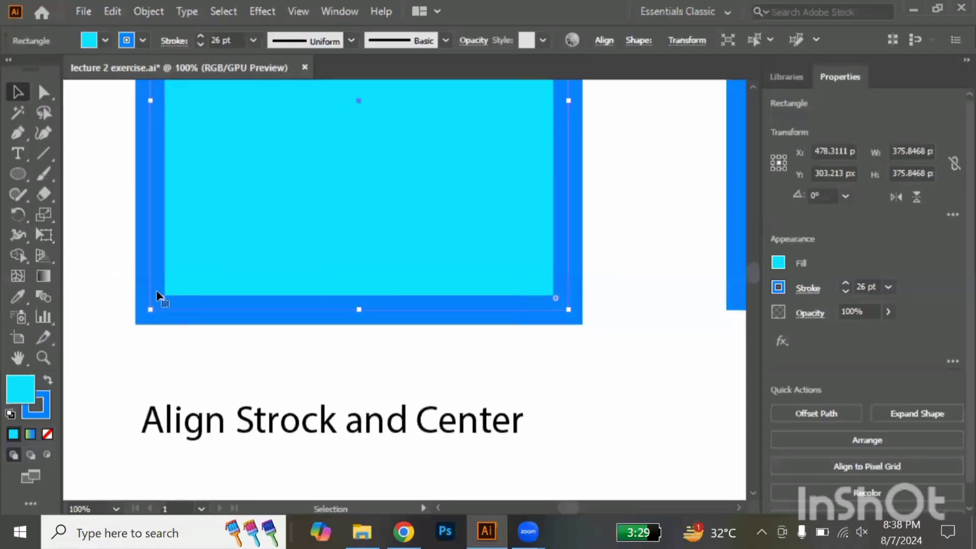
scroll(158, 295, right, 8)
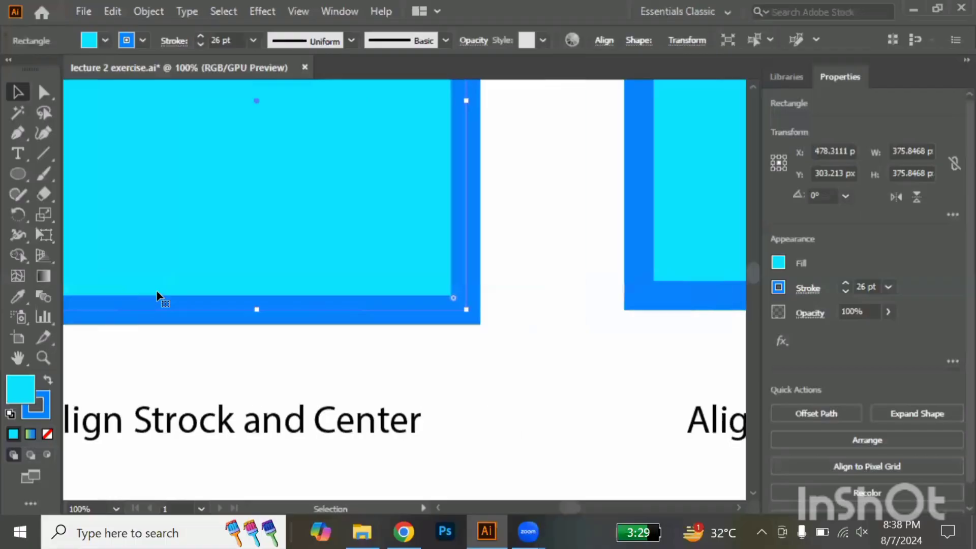
Inspect the Align Strock to Inside square's stroke alignment options and compare it with the Align Strock to Outside square
drag(259, 241, 472, 374)
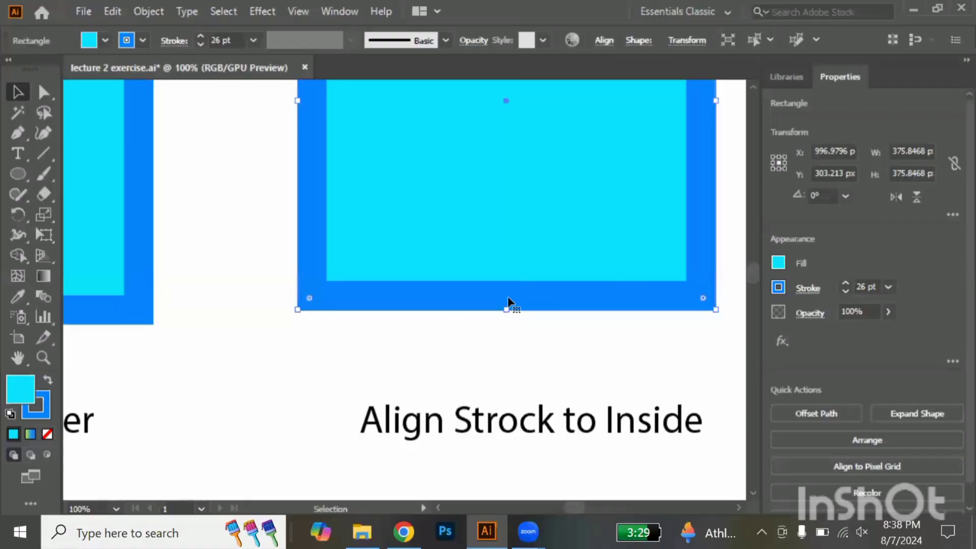
click(802, 294)
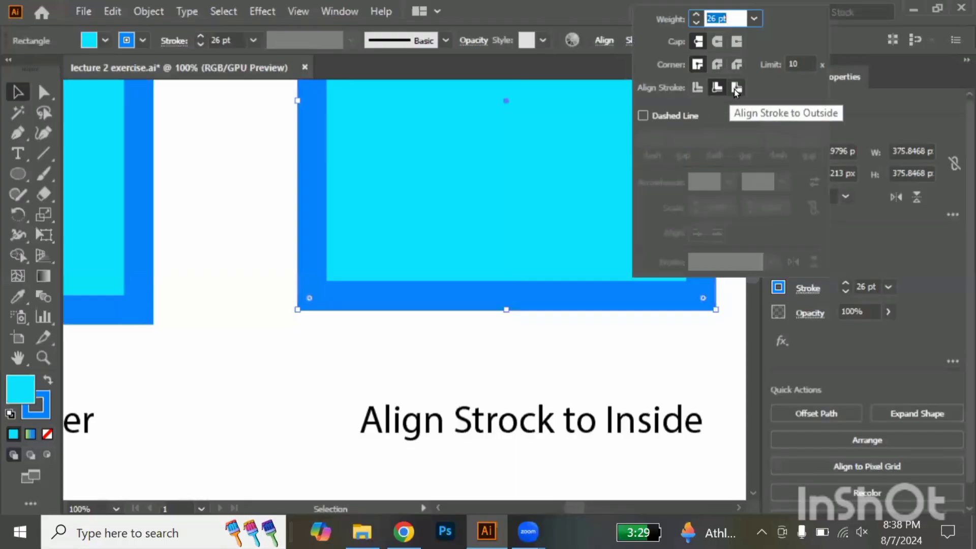
click(661, 337)
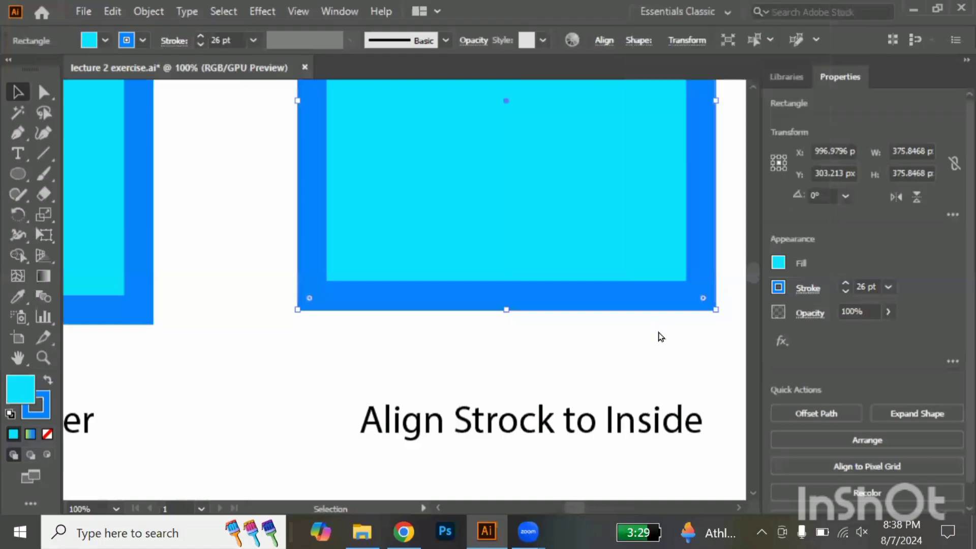
scroll(661, 336, right, 5)
scroll(661, 336, right, 3)
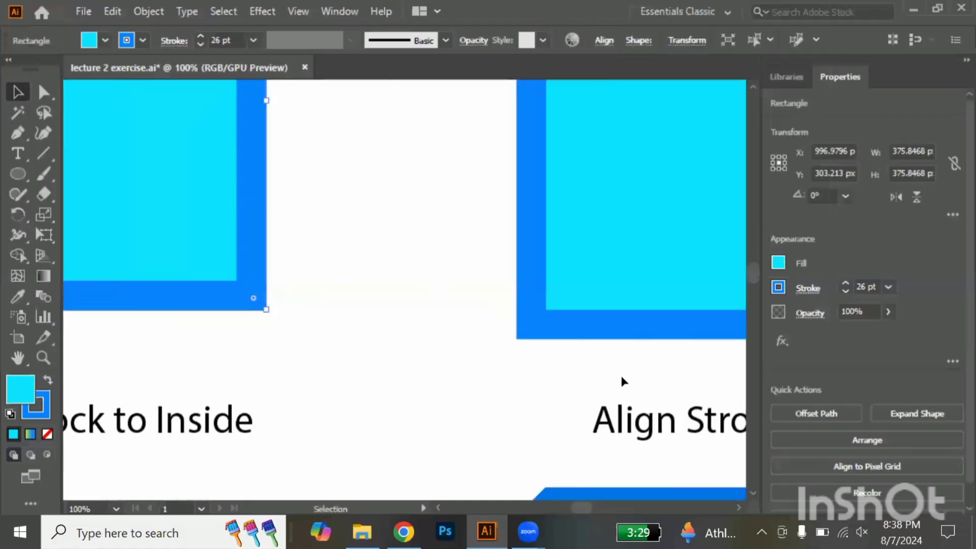
Select the Miter Join square in the second row of the exercise samples
click(622, 325)
scroll(621, 380, down, 7)
scroll(622, 380, left, 1)
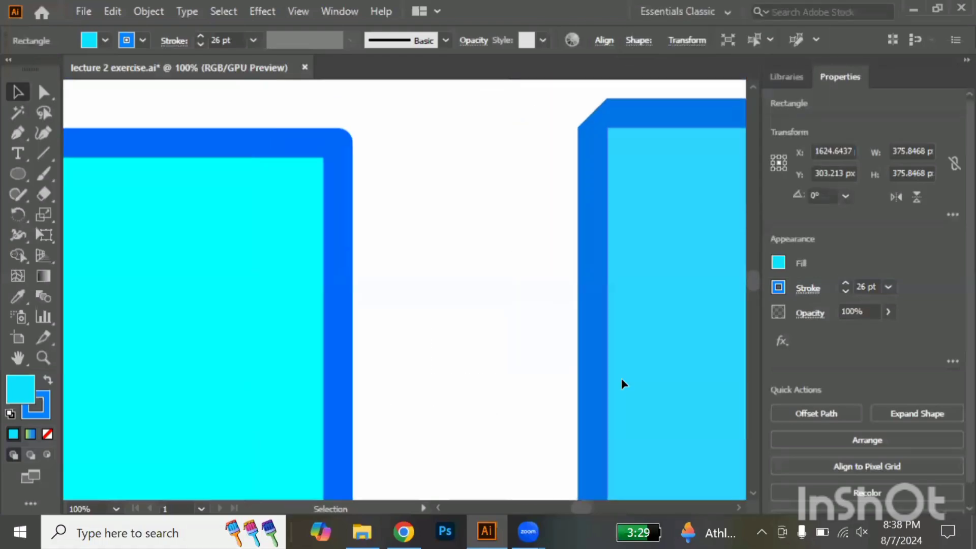
scroll(621, 379, left, 16)
scroll(621, 379, down, 4)
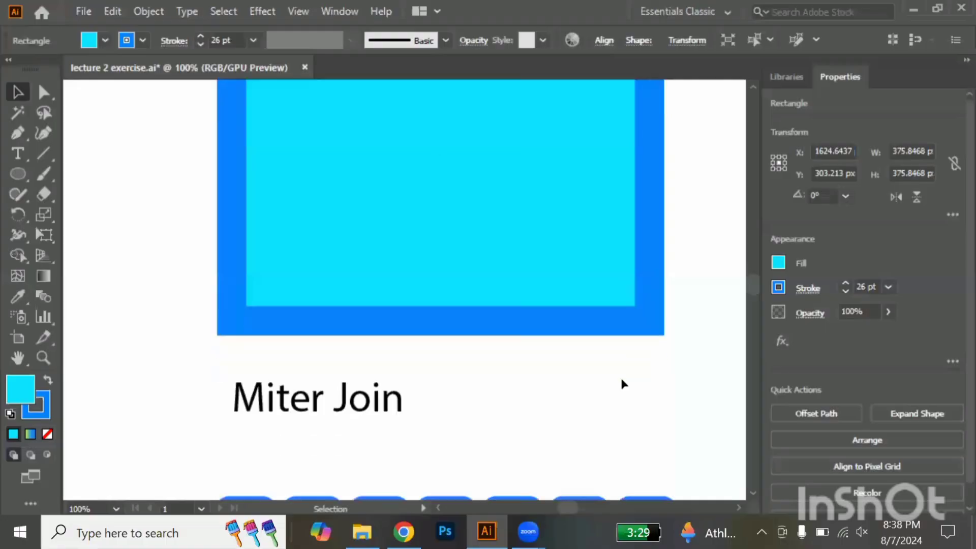
drag(175, 259, 318, 357)
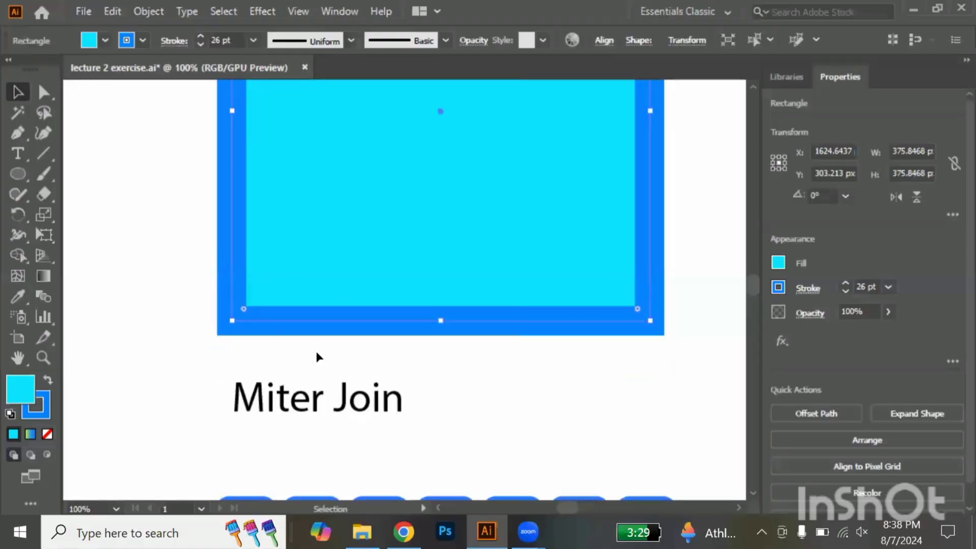
Try the round and bevel corner joins on the Miter Join square's stroke, inspect a bevelled corner up close, and undo both changes
click(800, 288)
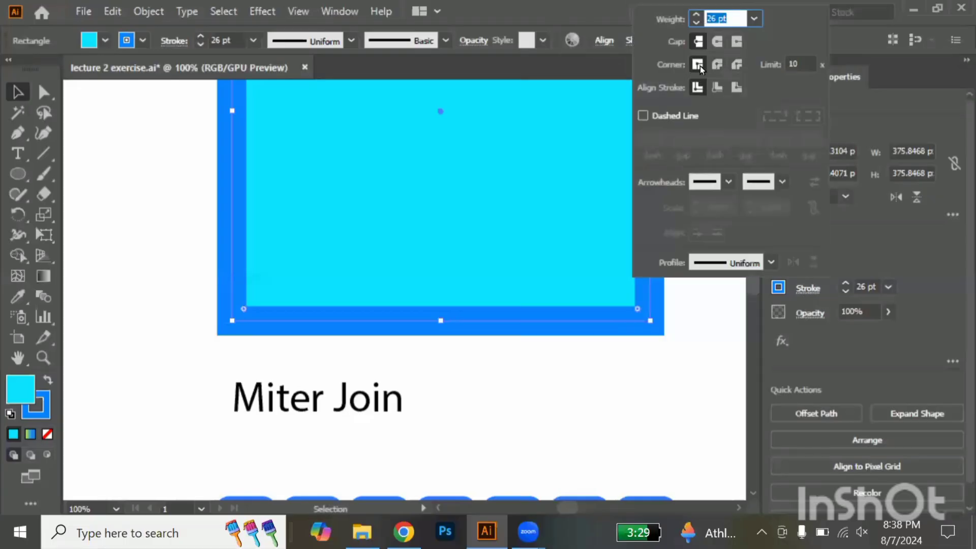
click(716, 66)
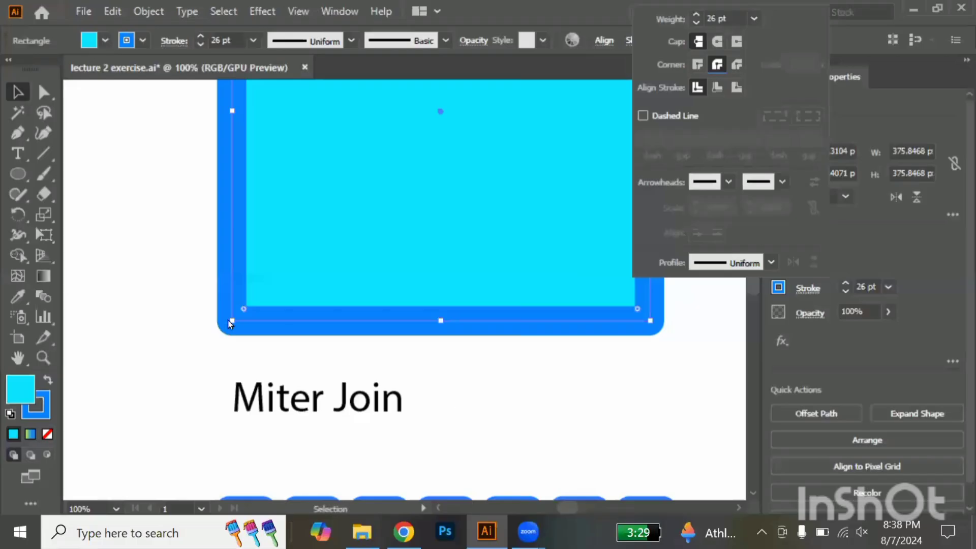
click(737, 64)
click(229, 351)
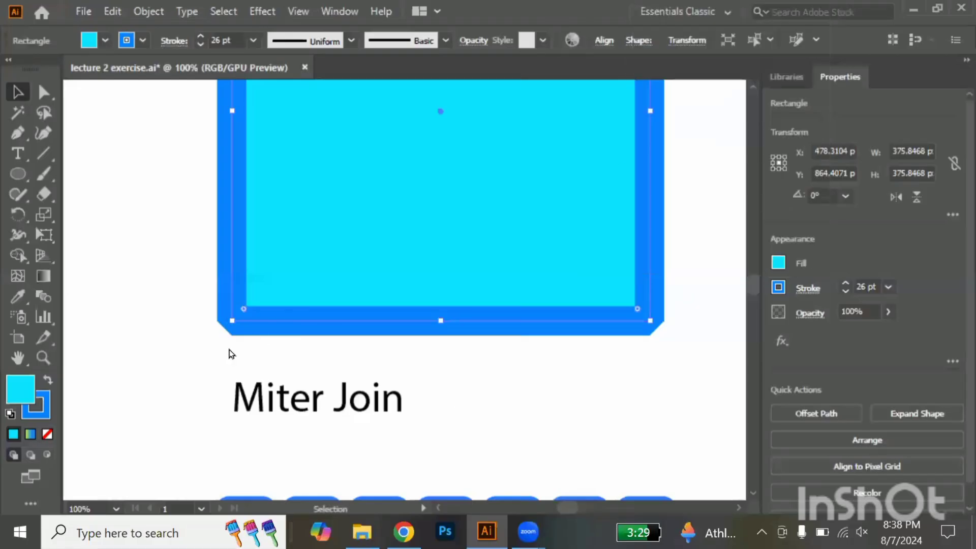
scroll(229, 312, up, 5)
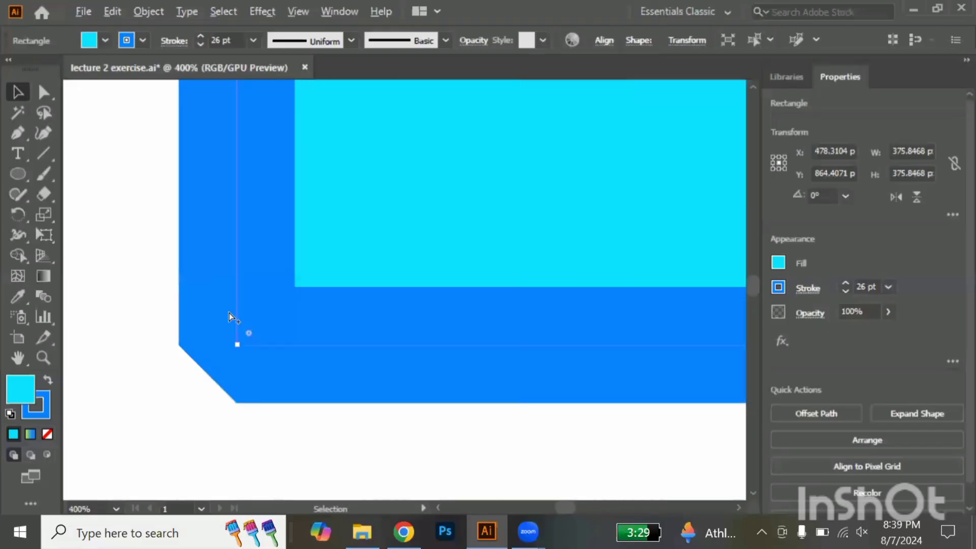
scroll(228, 313, down, 3)
key(ctrl+z)
key(ctrl+z)
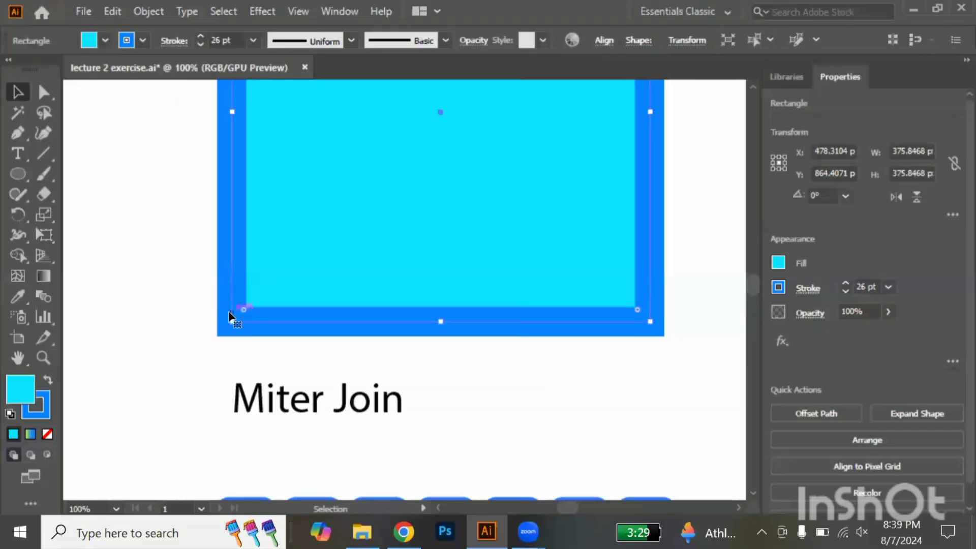
Compare the stroke corners of the Round Join and Bevel Join squares, up close and within the sample sheet
scroll(229, 313, right, 3)
scroll(229, 313, right, 2)
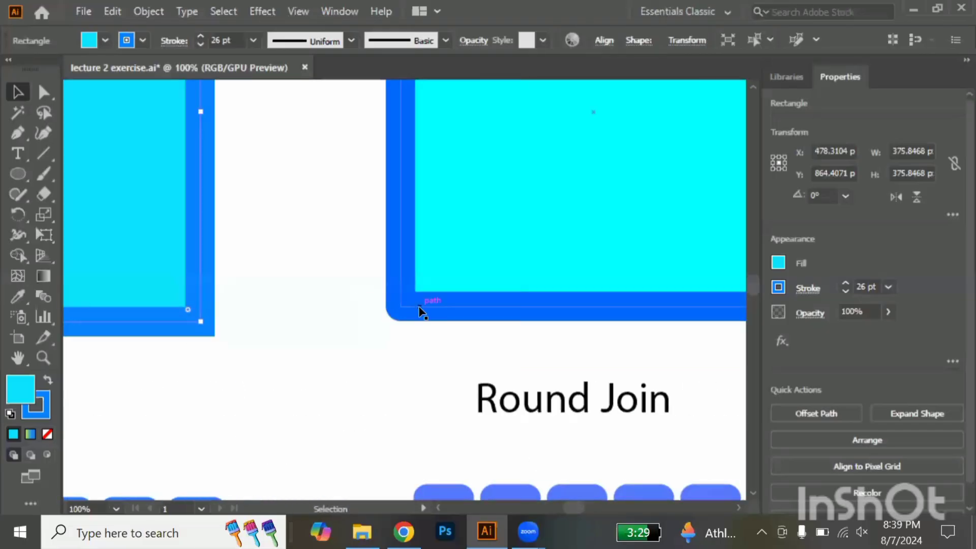
scroll(420, 310, right, 7)
scroll(421, 311, right, 5)
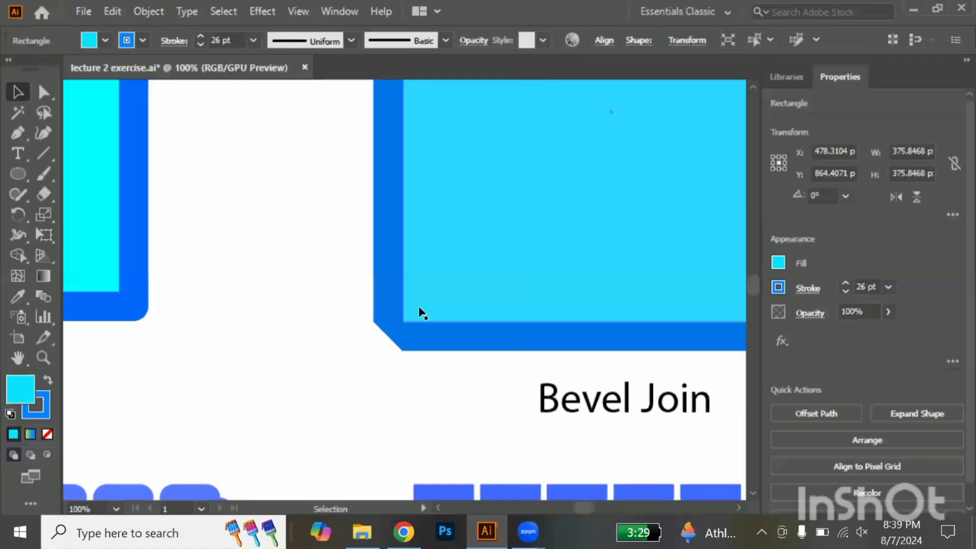
scroll(421, 311, down, 1)
scroll(421, 311, down, 3)
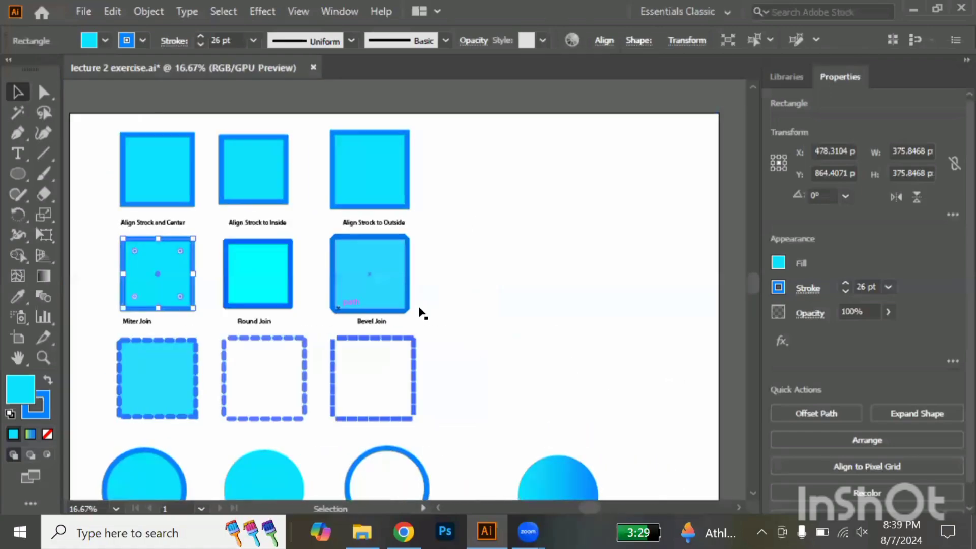
Draw a circle about 924 px wide on the empty canvas right of the artboard, with a cyan stroke and no fill
scroll(420, 311, right, 5)
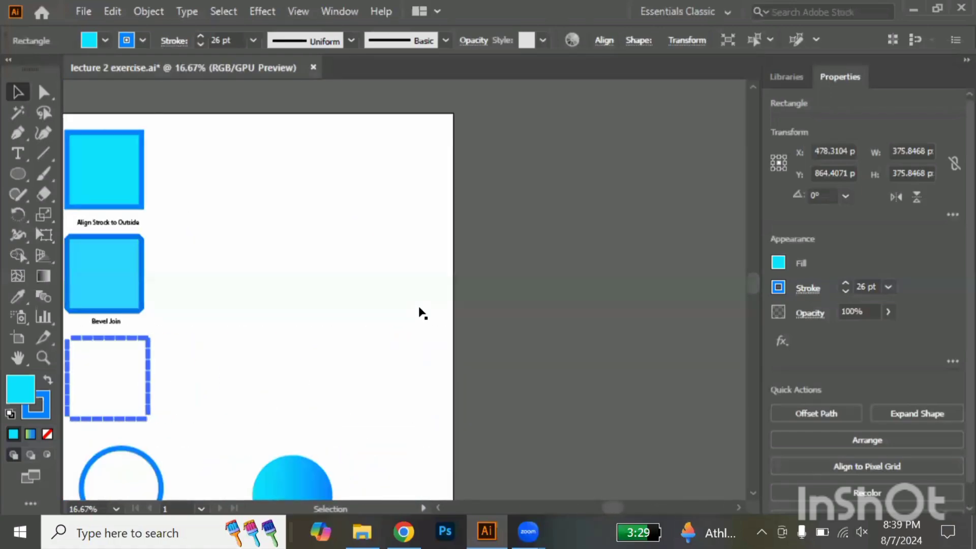
key(l)
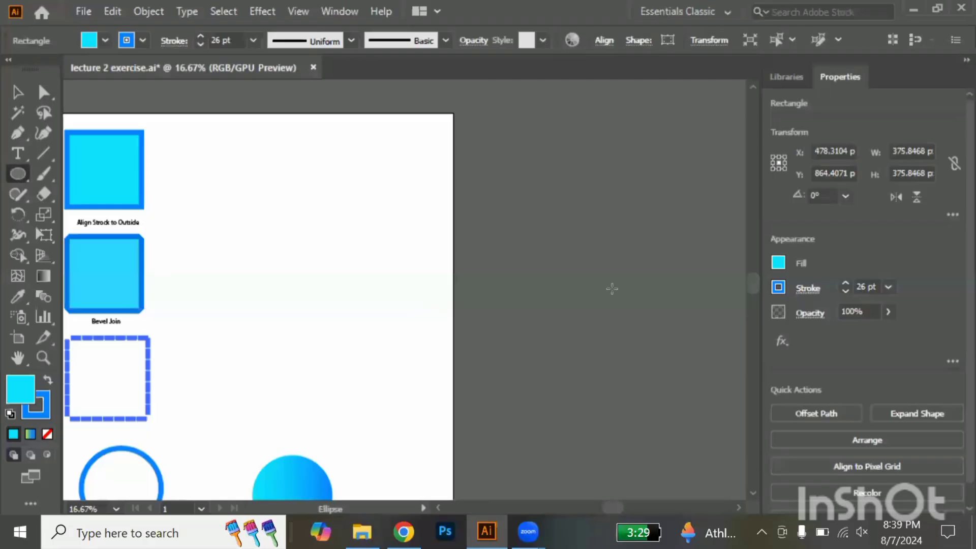
scroll(612, 289, right, 3)
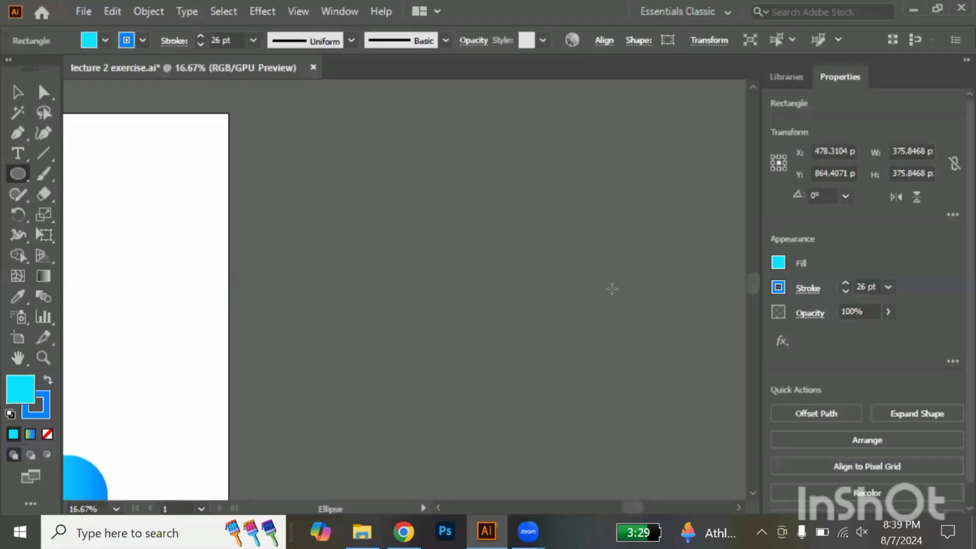
drag(585, 277, 671, 358)
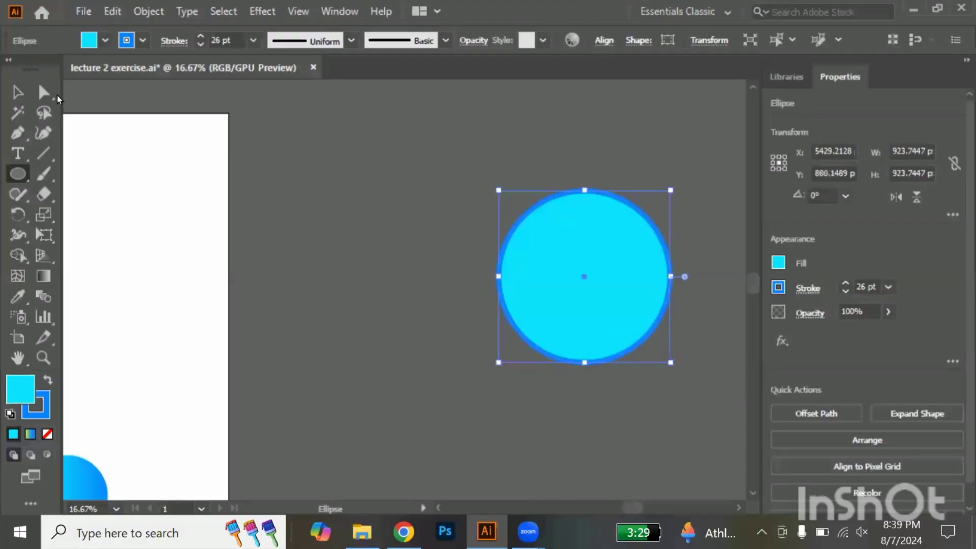
click(17, 92)
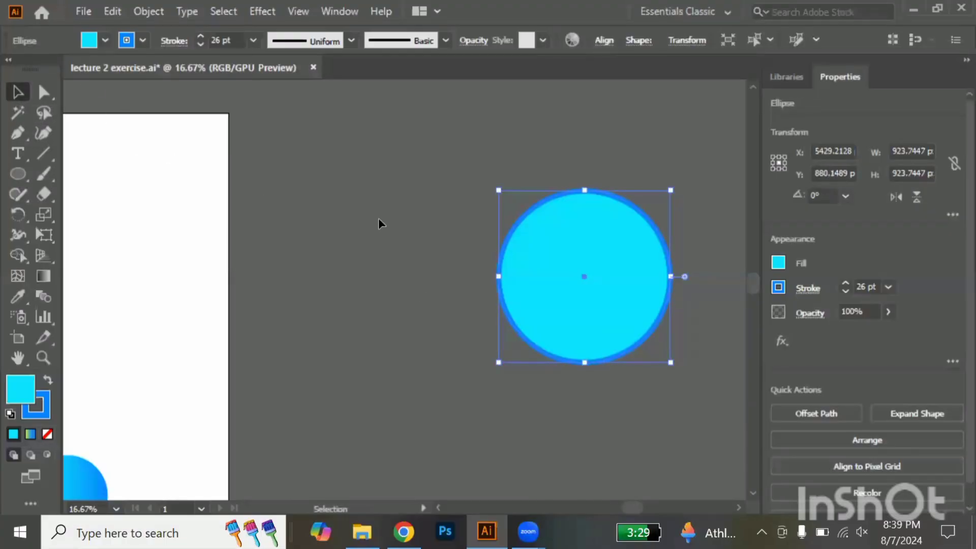
scroll(379, 218, right, 3)
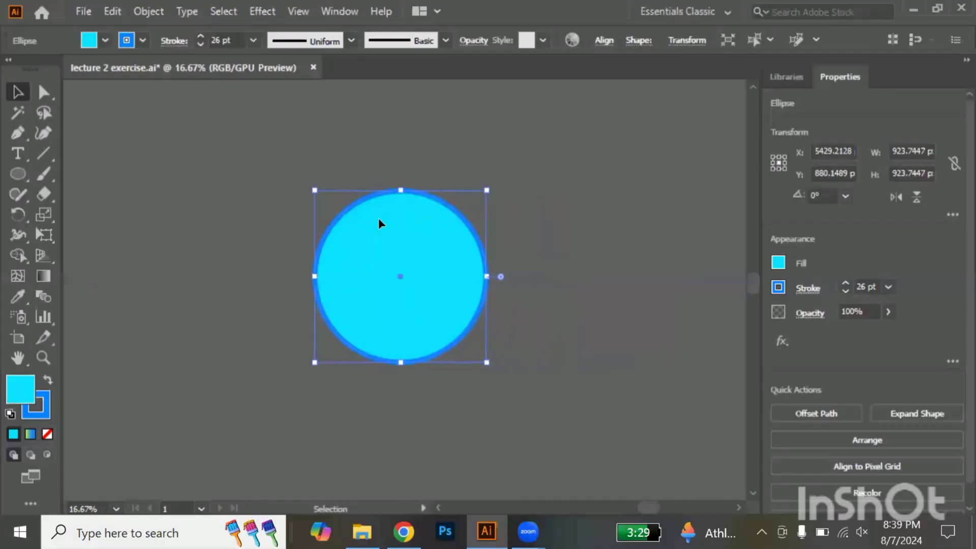
click(47, 381)
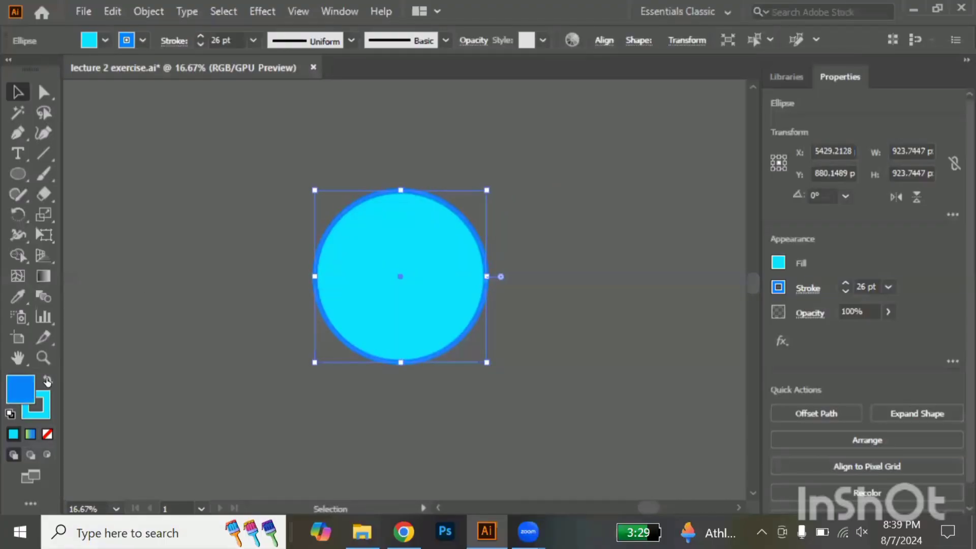
click(48, 434)
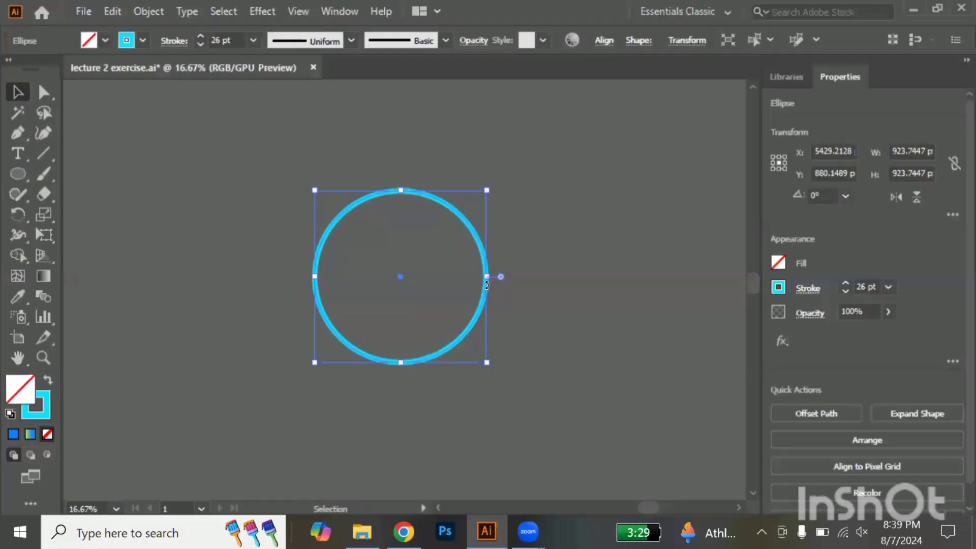
Set the new circle's stroke weight to 8 pt and make the stroke a dashed line with 12 pt dashes
alt+scroll(487, 283, up, 5)
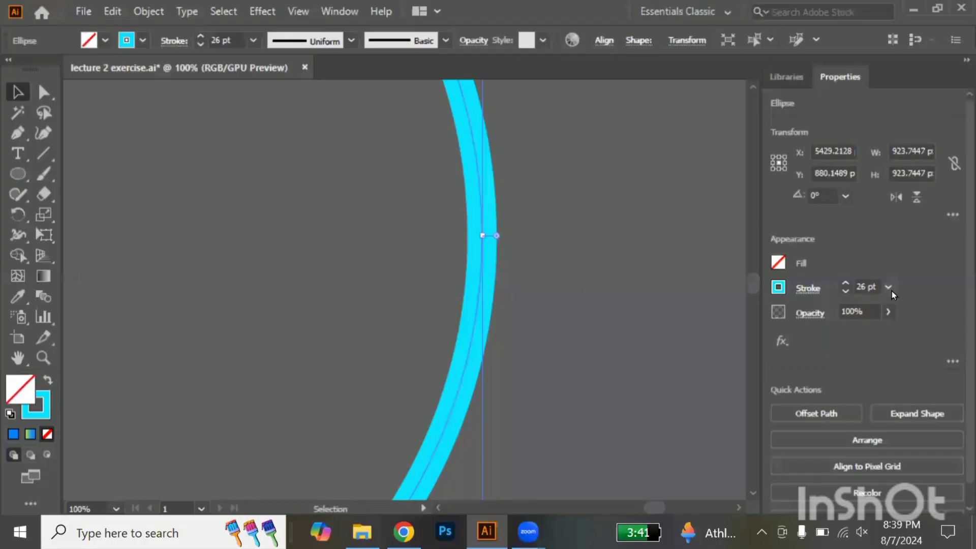
click(890, 289)
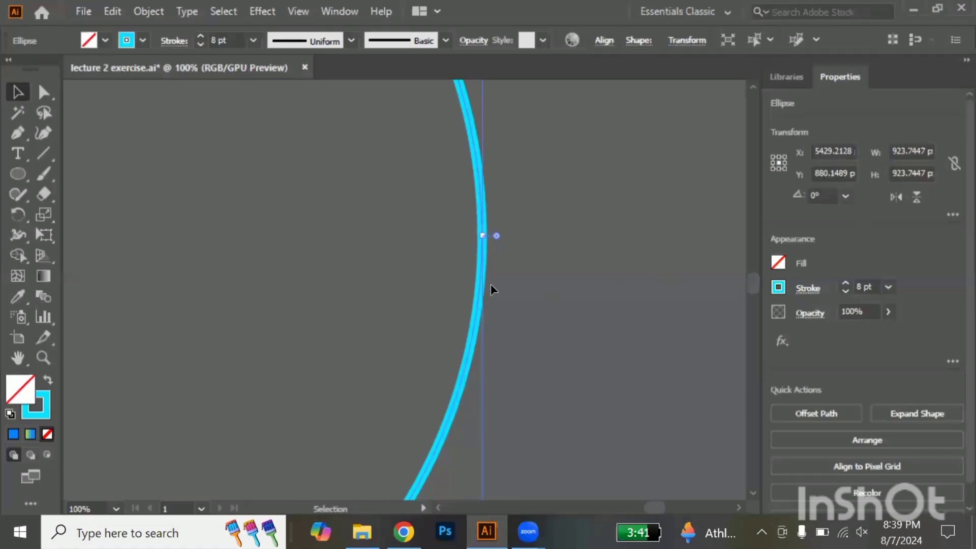
scroll(493, 282, up, 1)
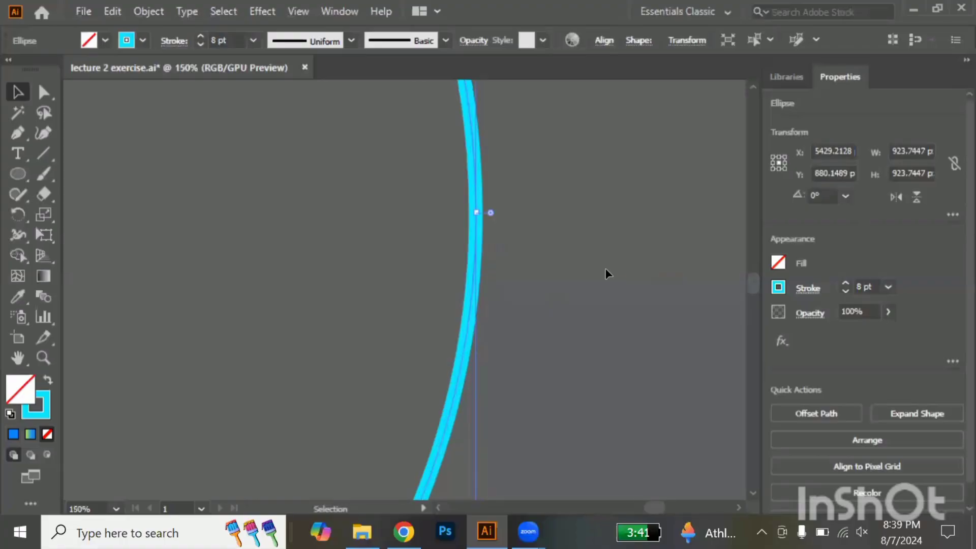
click(807, 290)
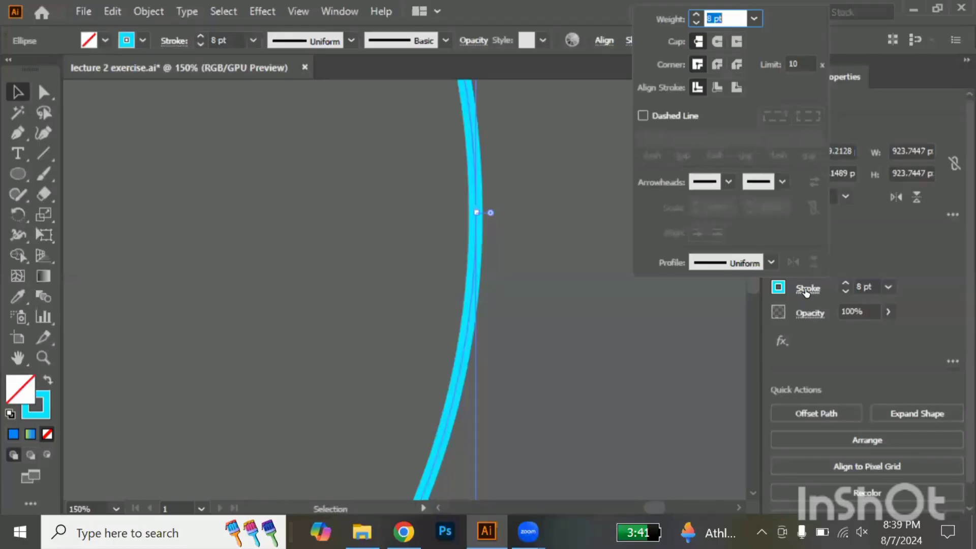
click(643, 115)
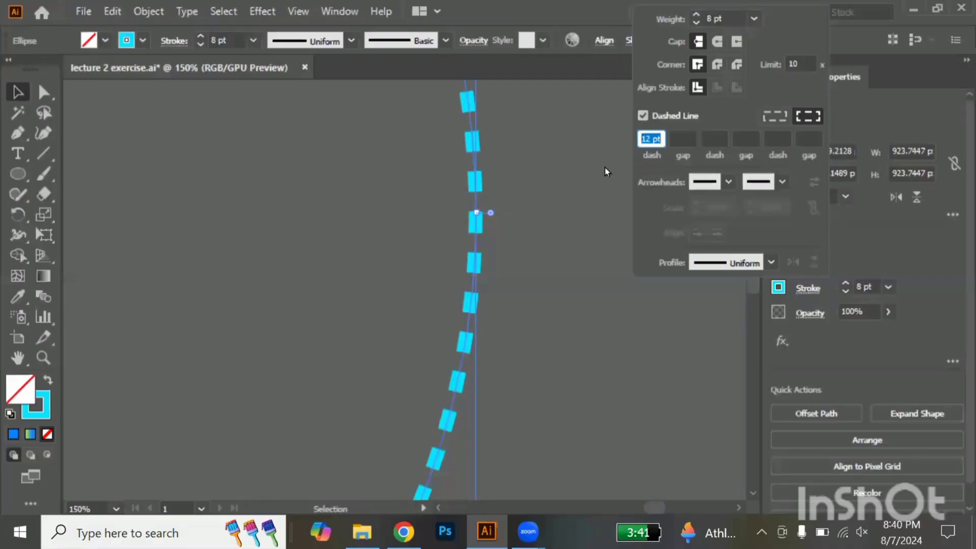
click(563, 190)
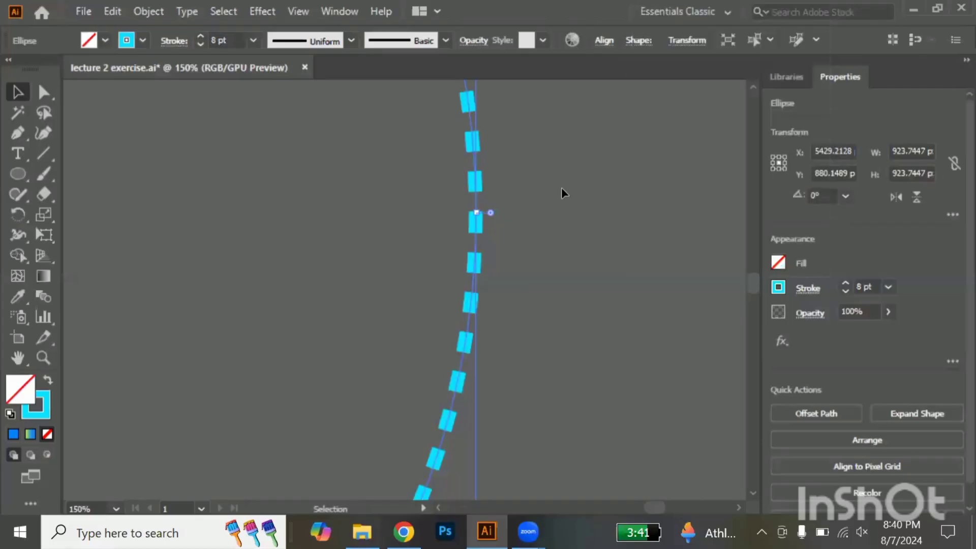
click(561, 193)
Duplicate the dashed circle about 1884 px to its right at the same height
scroll(561, 192, down, 6)
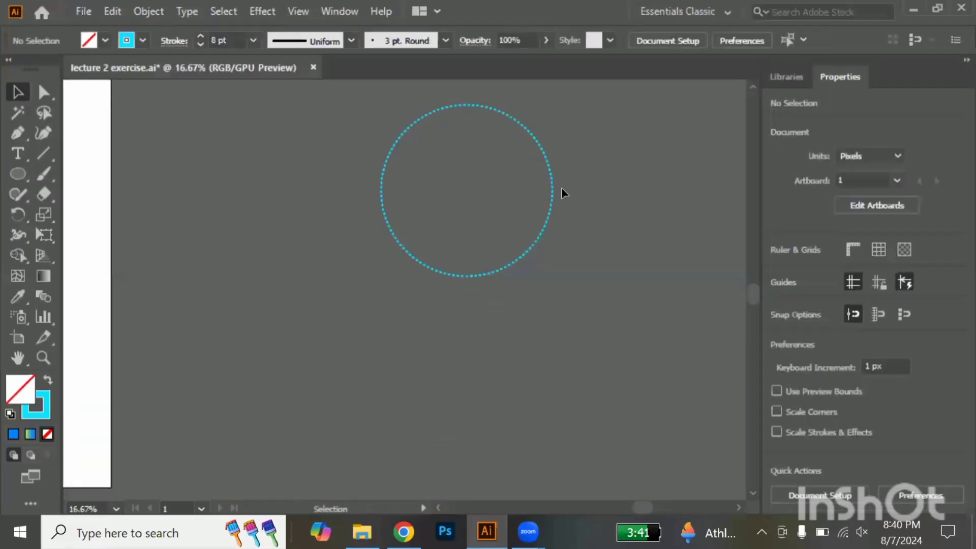
scroll(561, 192, right, 3)
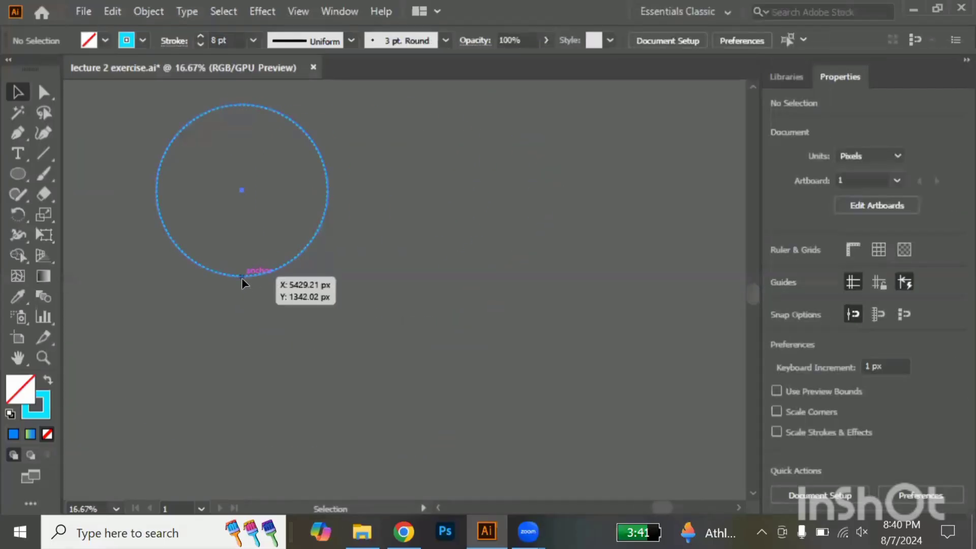
drag(242, 278, 621, 279)
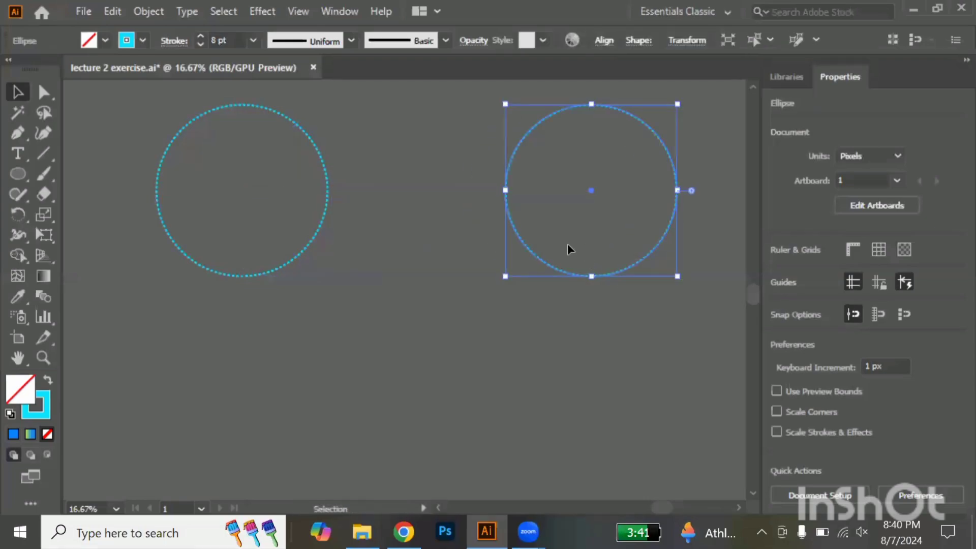
Set the first gap of the duplicate circle's dashed stroke to 2 pt and add a second dash length to the pattern
scroll(521, 237, up, 8)
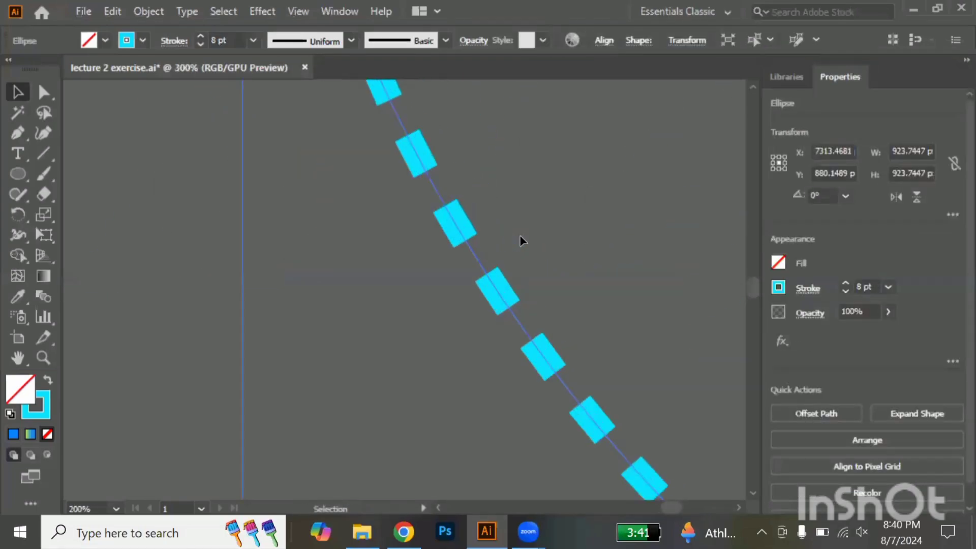
click(803, 291)
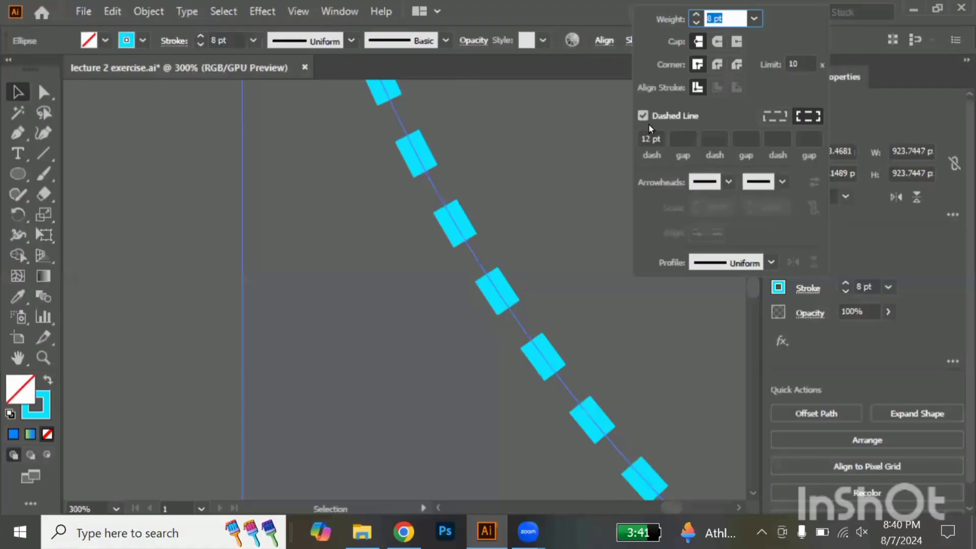
click(678, 137)
text(2)
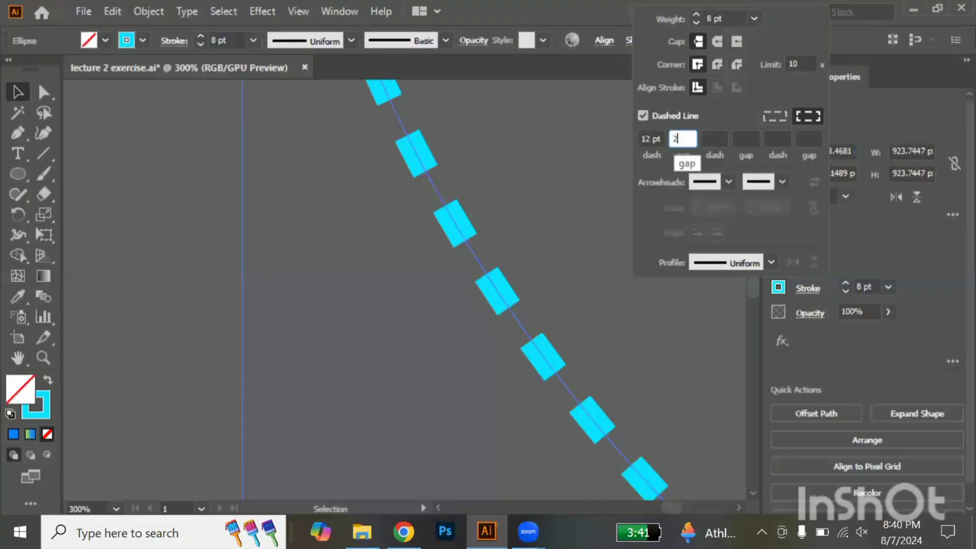
click(707, 137)
text(2)
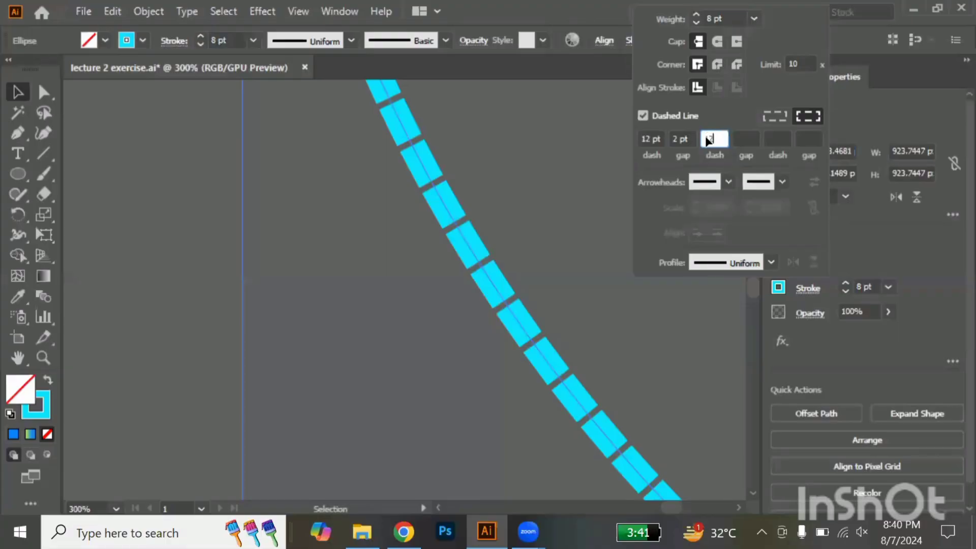
key(Return)
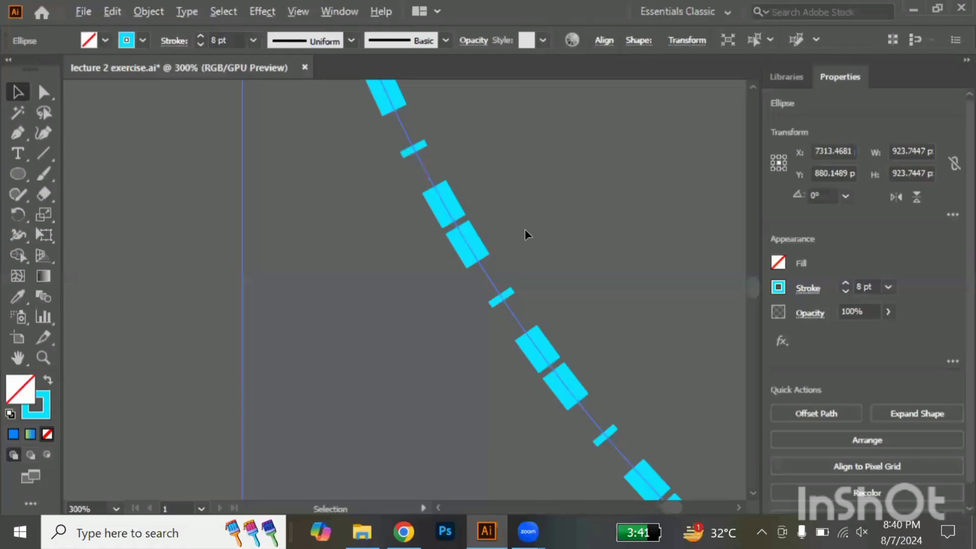
scroll(525, 234, down, 4)
scroll(525, 234, down, 5)
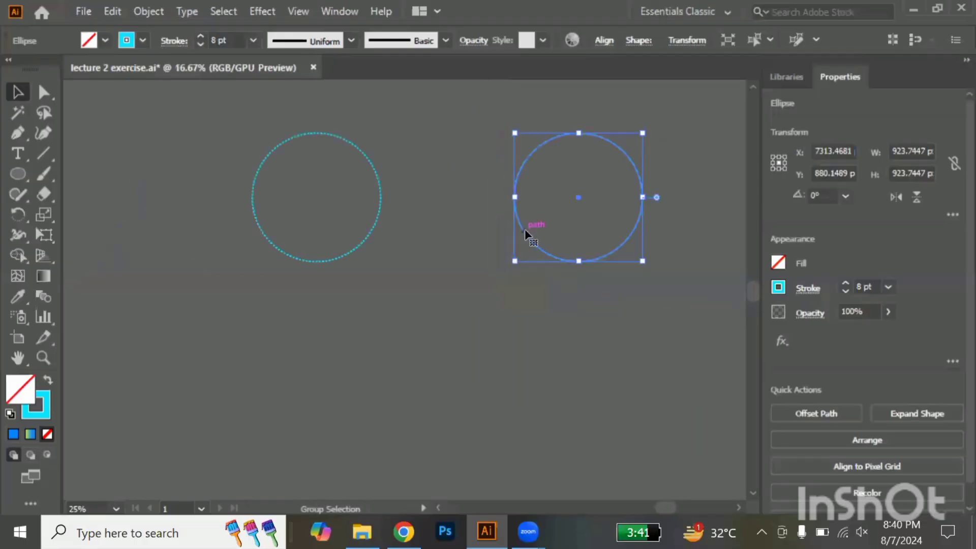
scroll(525, 234, up, 1)
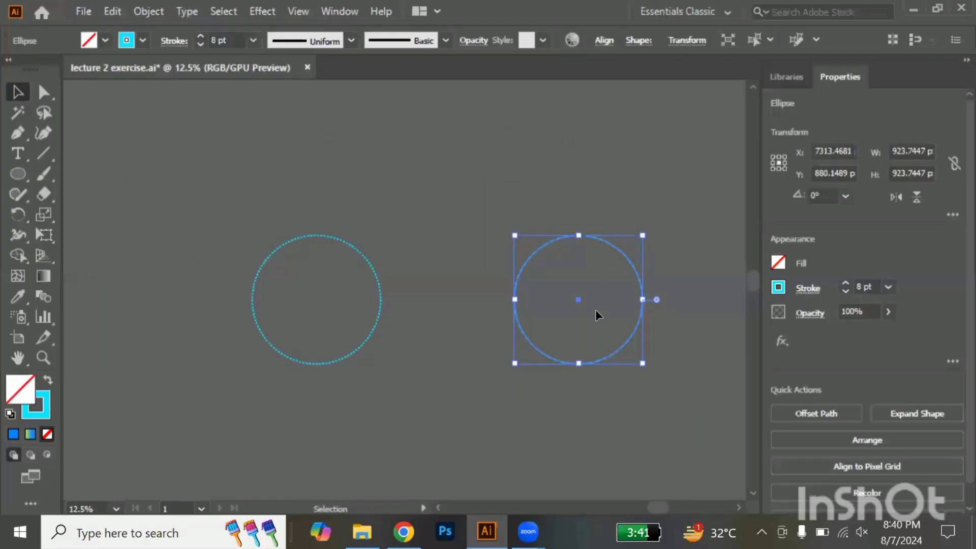
Duplicate the right dash-dot circle to a spot above and midway between the two circles, and give the copy's stroke round caps
drag(578, 300, 446, 159)
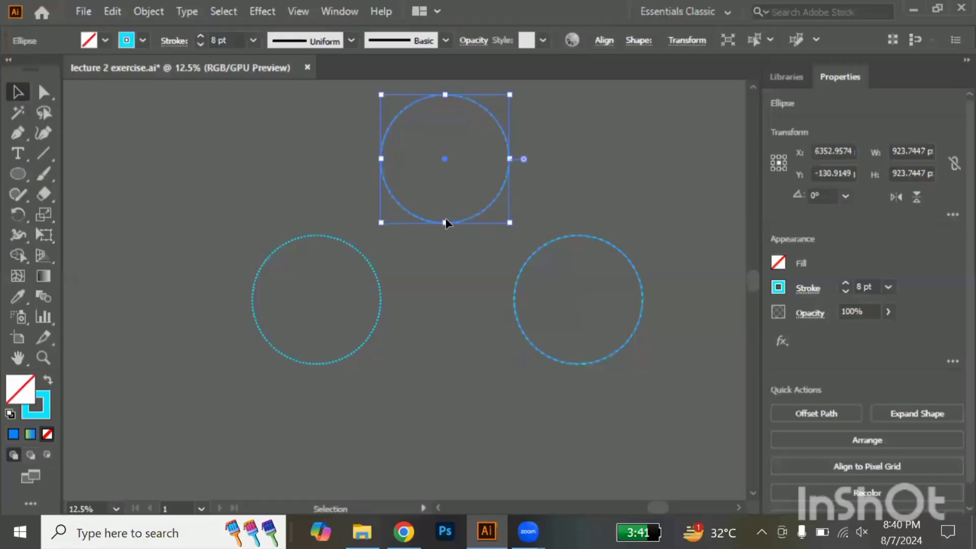
scroll(446, 218, up, 7)
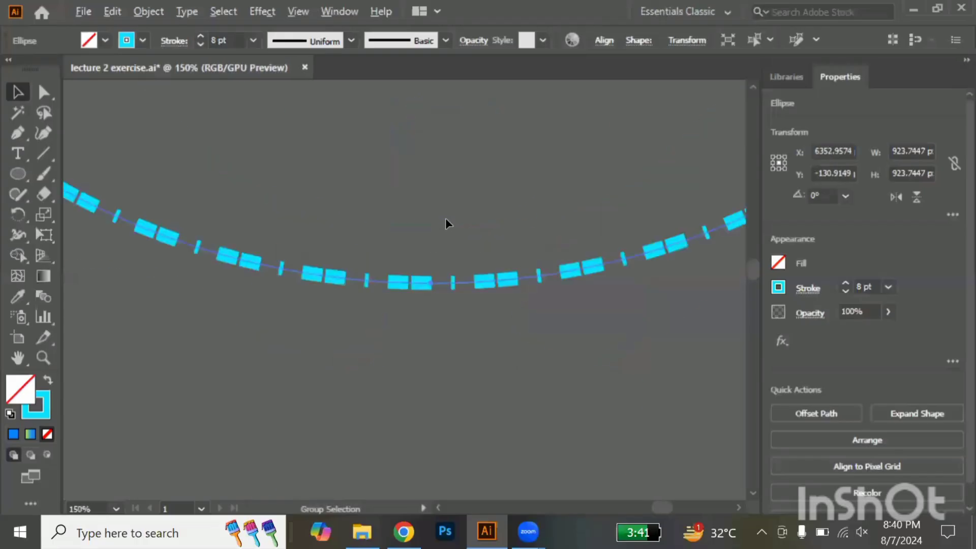
click(806, 288)
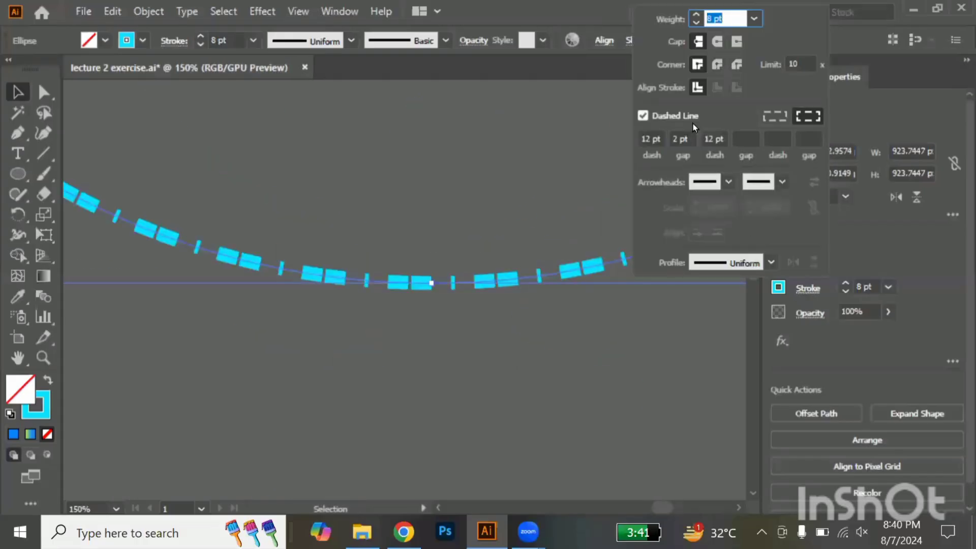
click(717, 41)
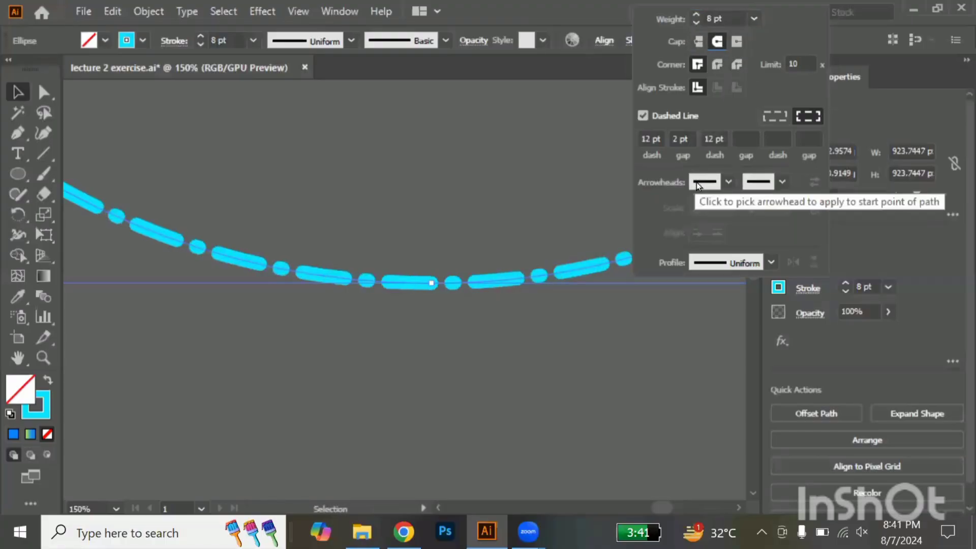
click(633, 337)
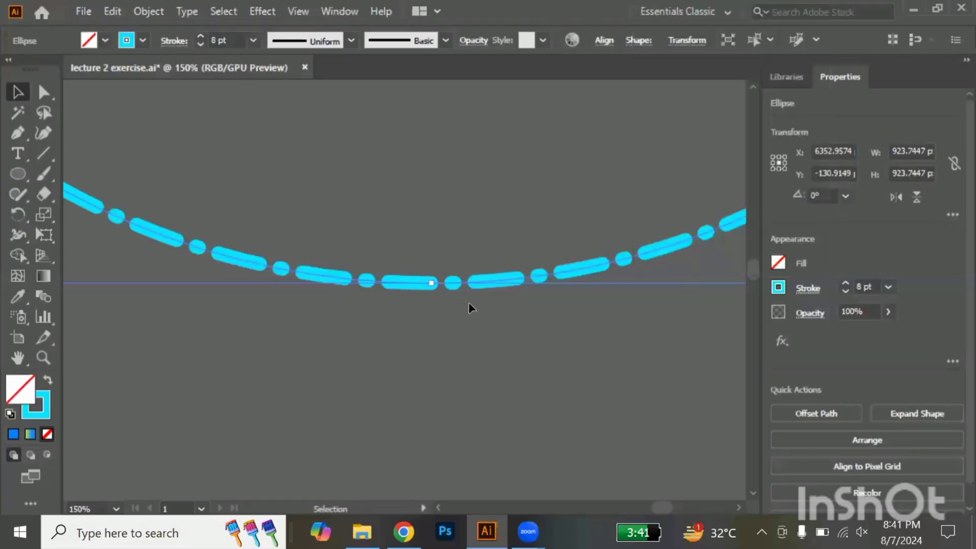
click(487, 315)
Move the upper round-capped circle about 37 px to the right, keeping its height
scroll(487, 315, down, 4)
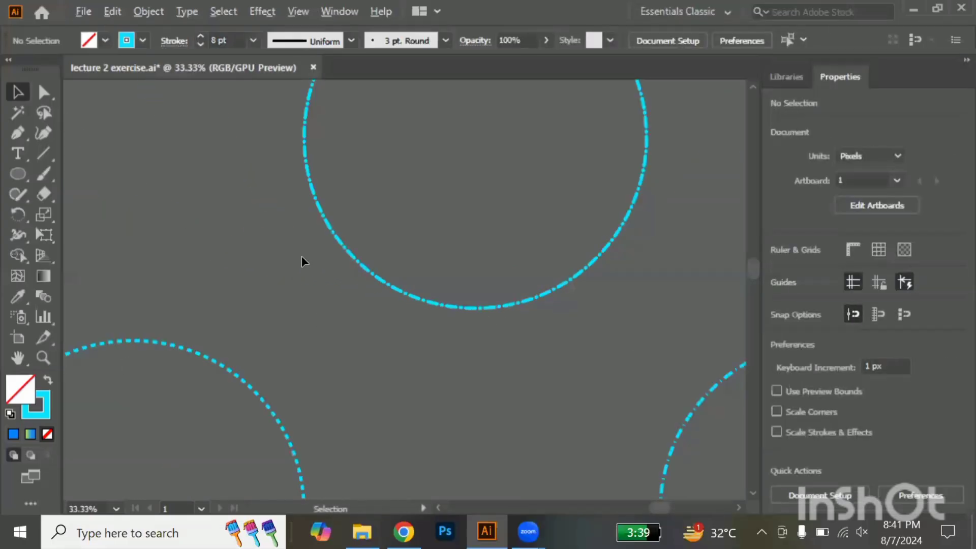
scroll(301, 257, up, 1)
scroll(302, 257, down, 5)
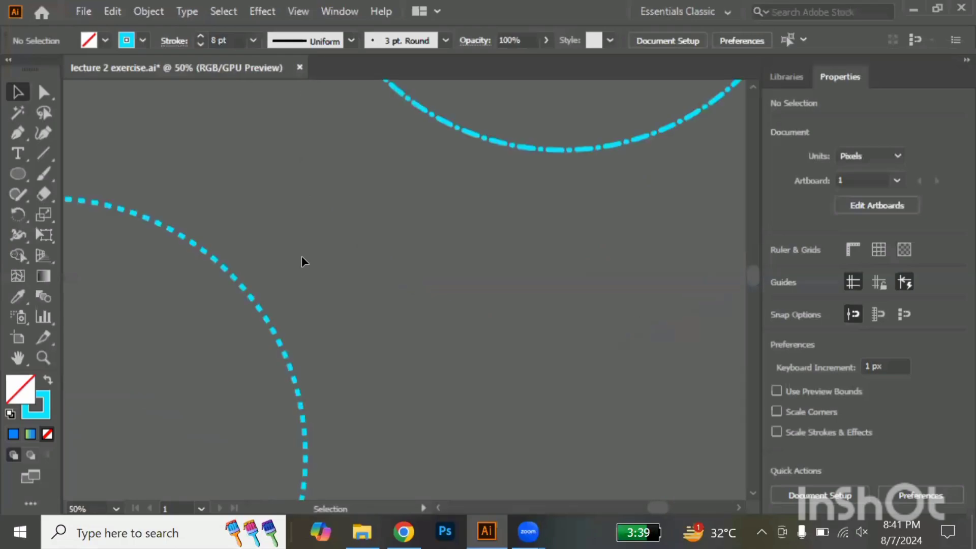
scroll(301, 257, up, 2)
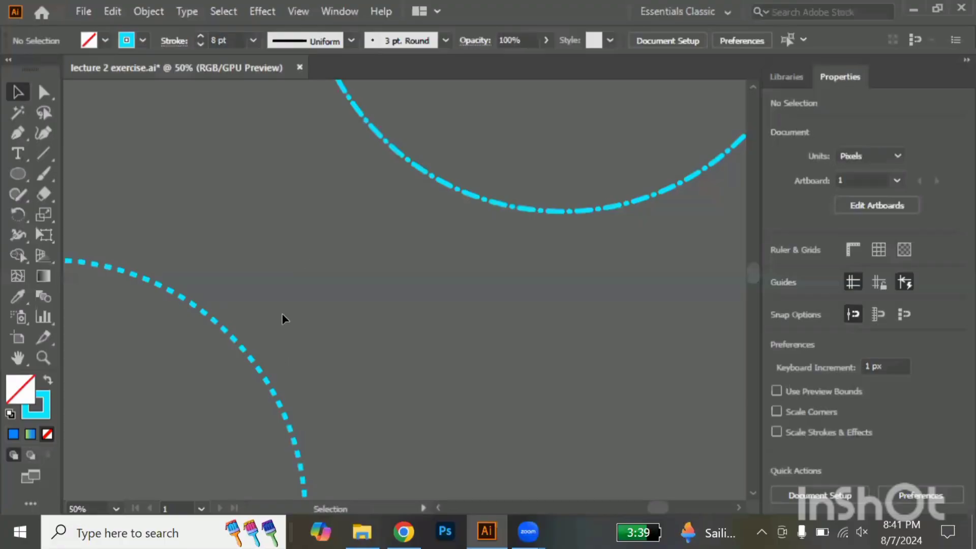
scroll(283, 315, down, 4)
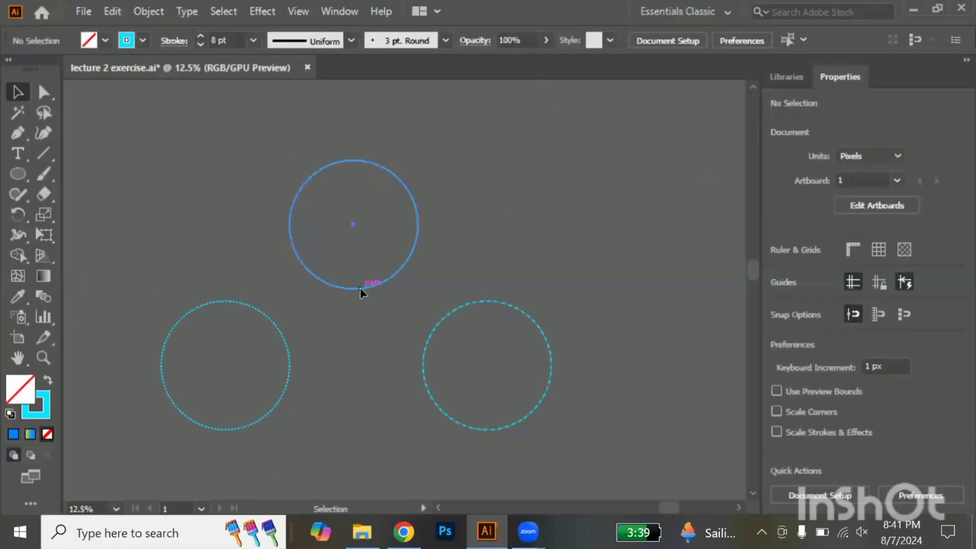
drag(360, 290, 366, 288)
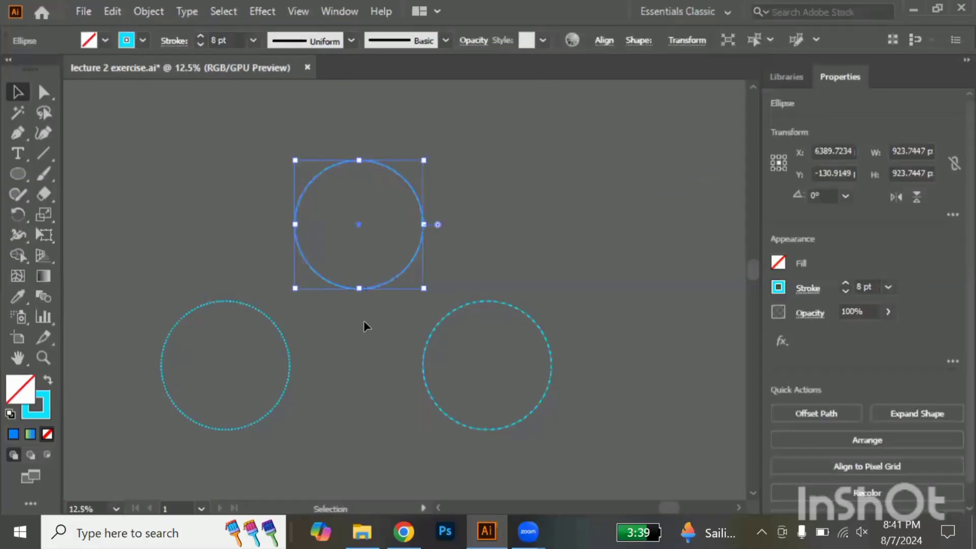
click(364, 320)
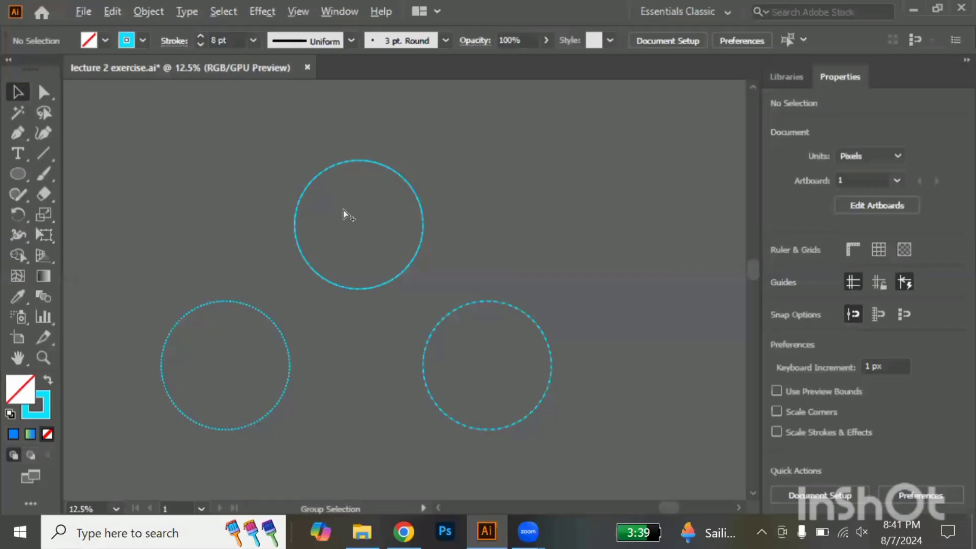
Activate the Pen tool for drawing in the gap between the lower left circle and the upper circle
scroll(343, 209, up, 2)
scroll(257, 347, down, 10)
scroll(258, 346, up, 4)
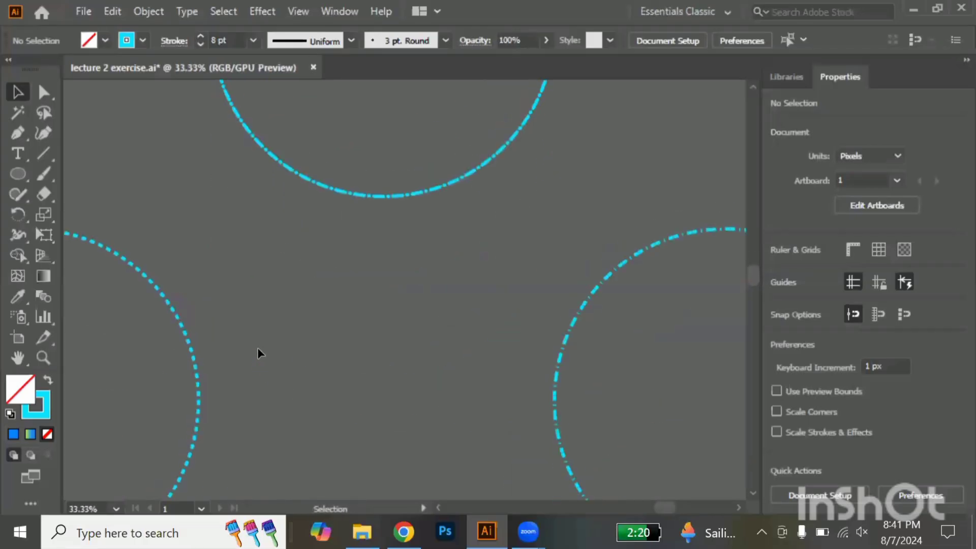
scroll(258, 347, left, 12)
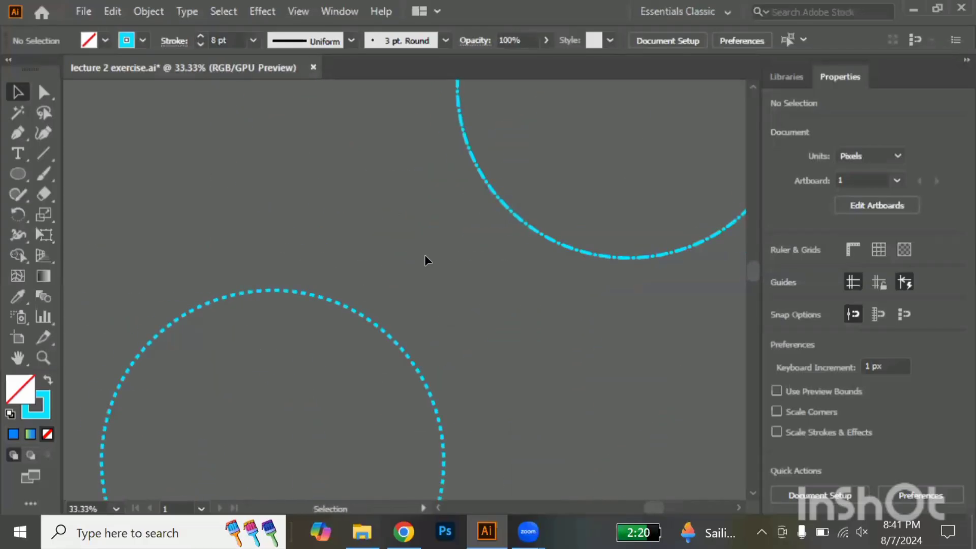
key(alt)
scroll(426, 258, up, 2)
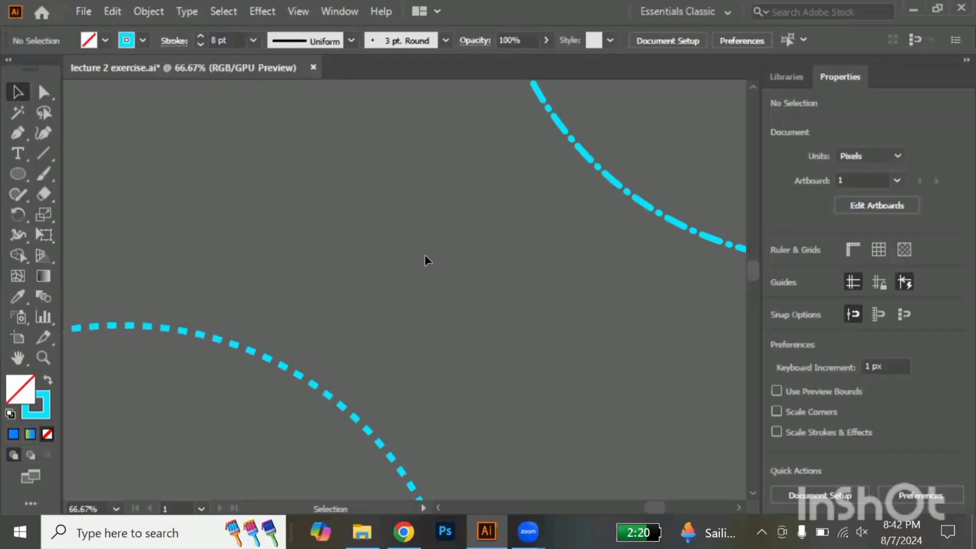
drag(426, 255, 380, 194)
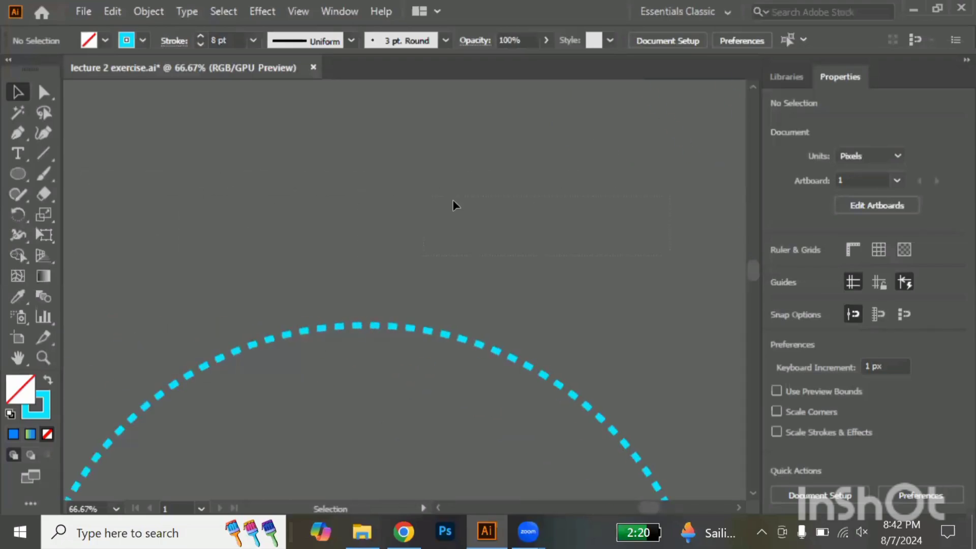
scroll(452, 201, right, 6)
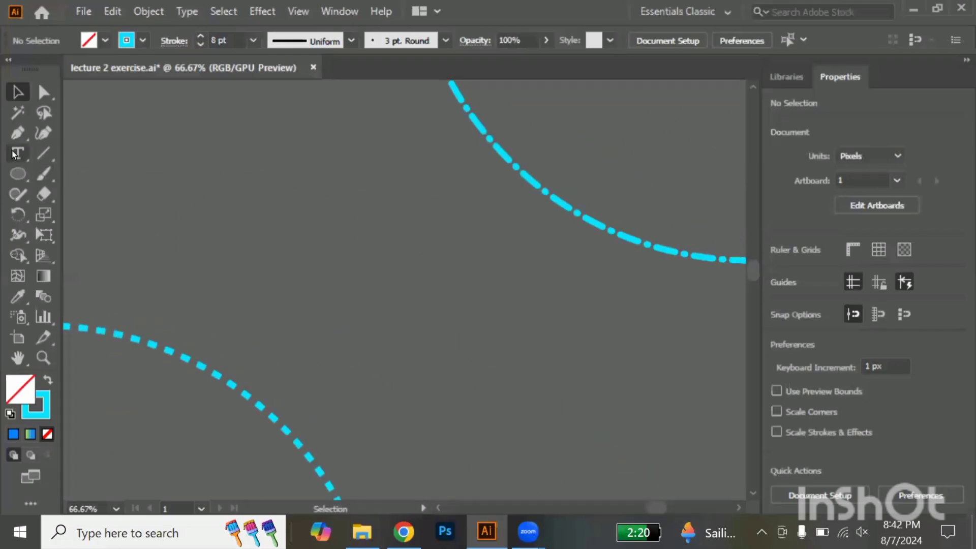
click(17, 133)
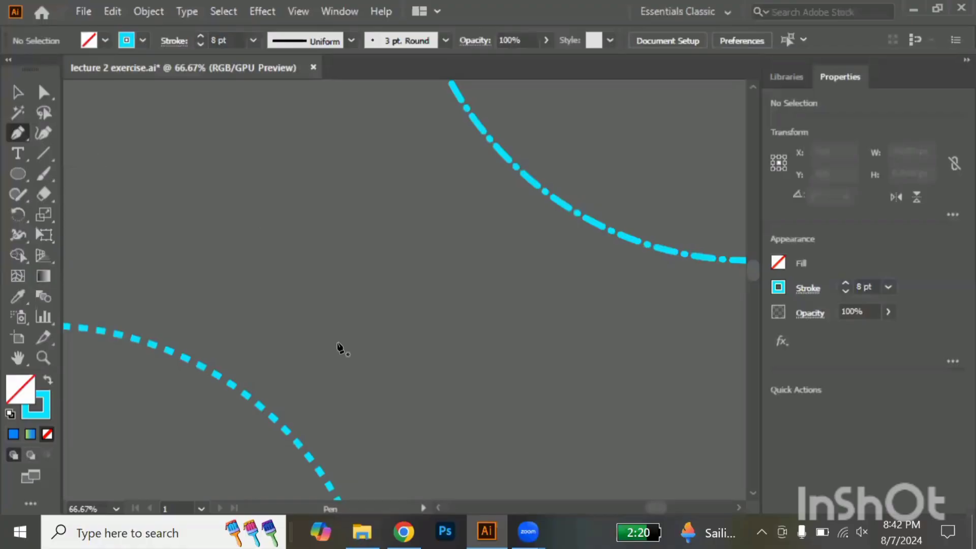
click(289, 372)
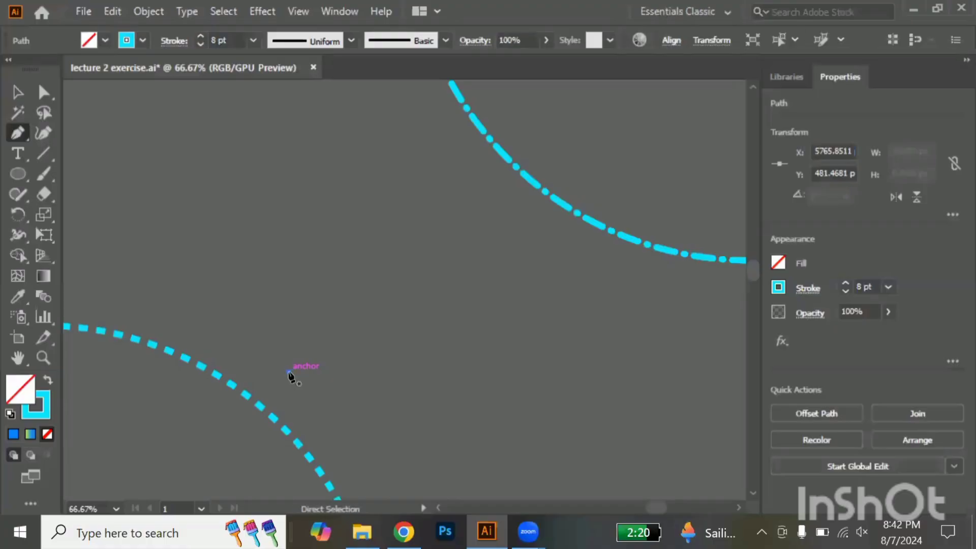
key(ctrl+z)
drag(289, 373, 482, 321)
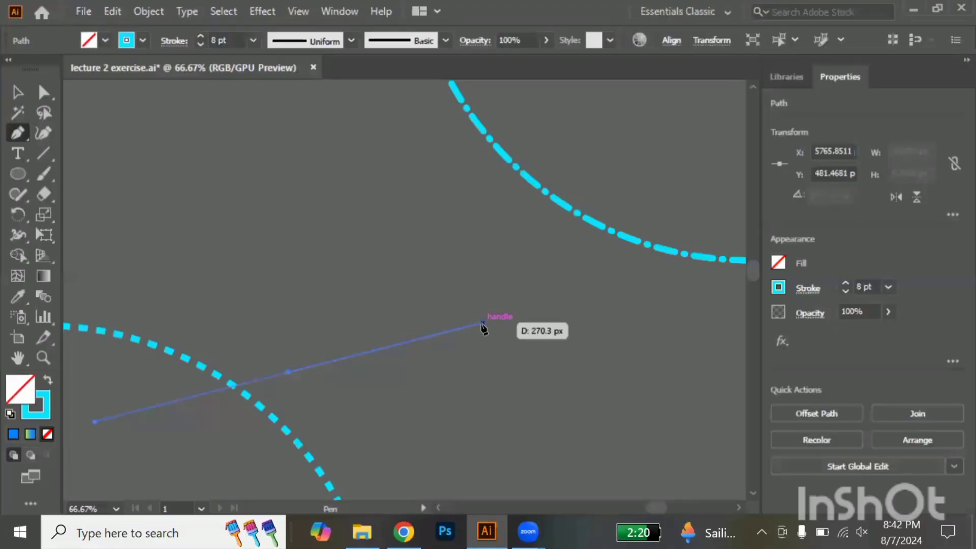
ctrl+click(483, 325)
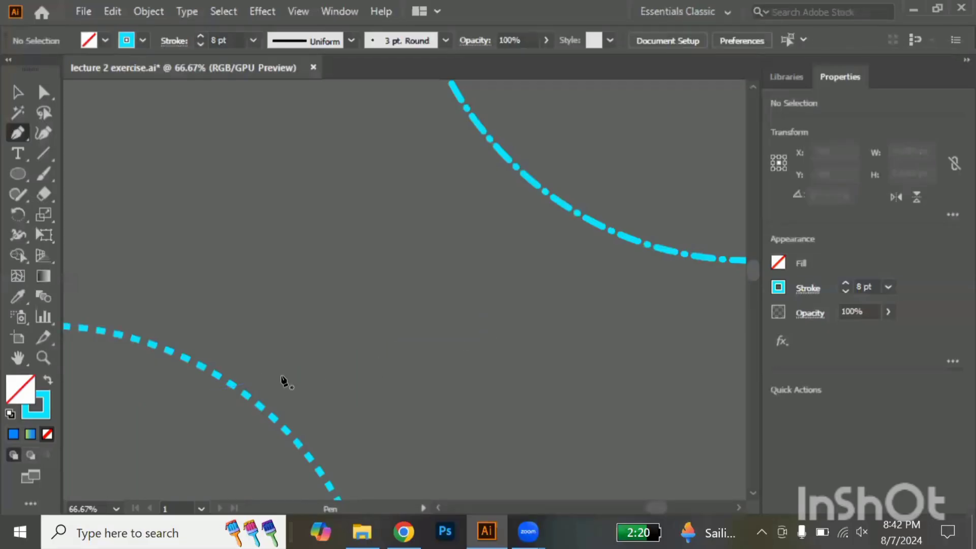
Draw an open arc about 272 px wide and 211 px high from the lower left circle toward the upper circle, removing its end anchor's outgoing handle
drag(302, 382, 505, 230)
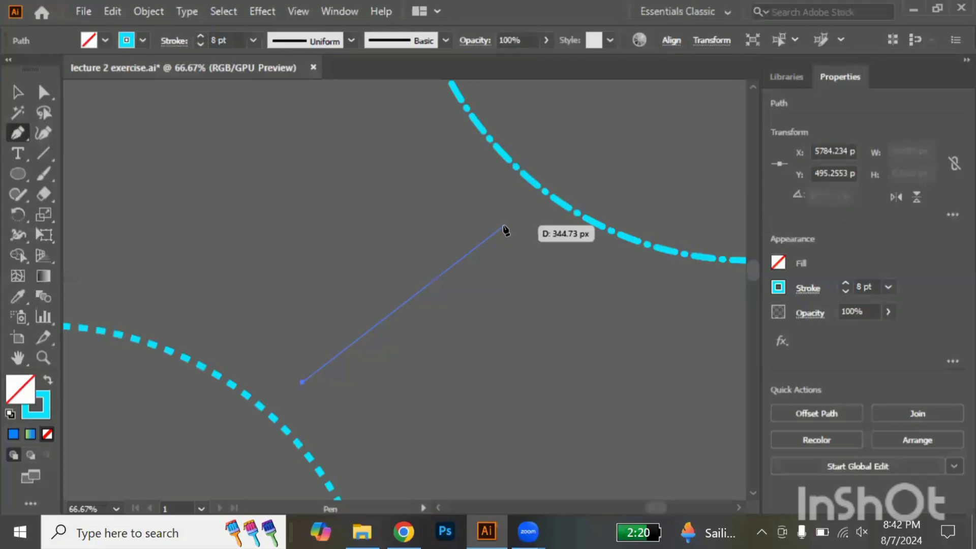
drag(504, 226, 667, 355)
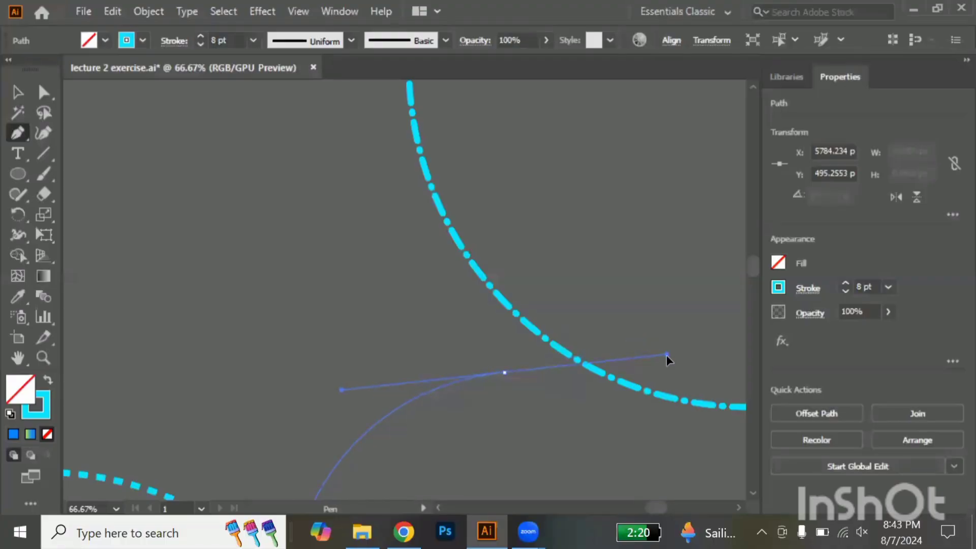
drag(668, 360, 669, 361)
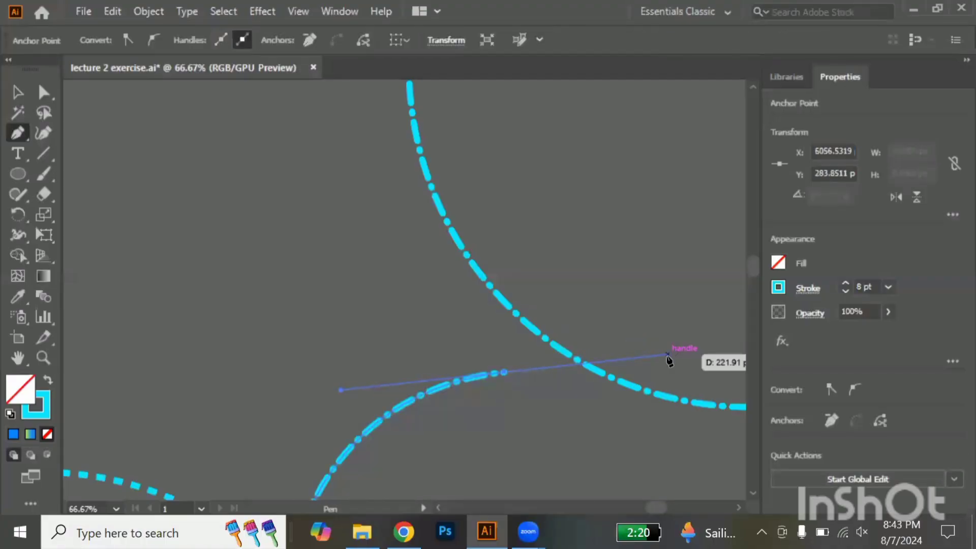
scroll(670, 361, down, 3)
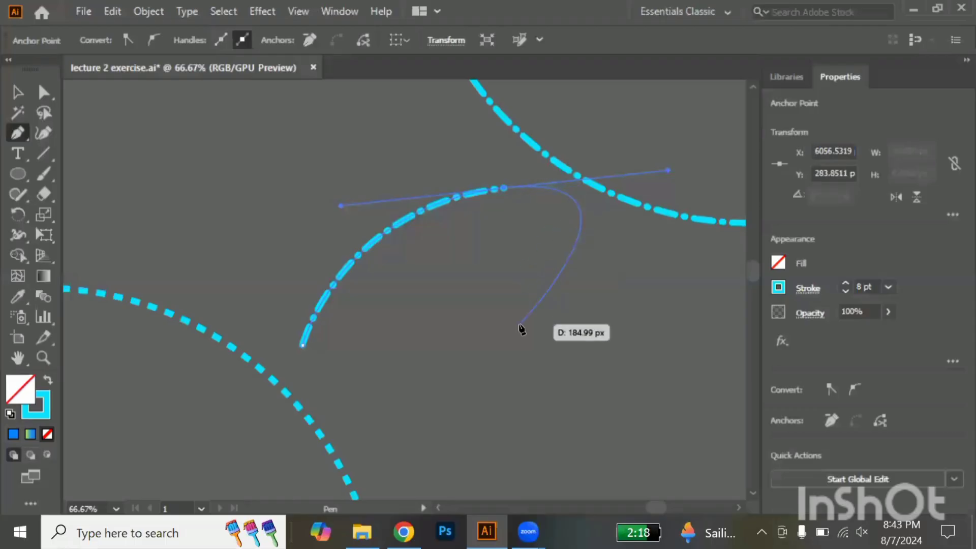
click(507, 191)
drag(506, 190, 555, 378)
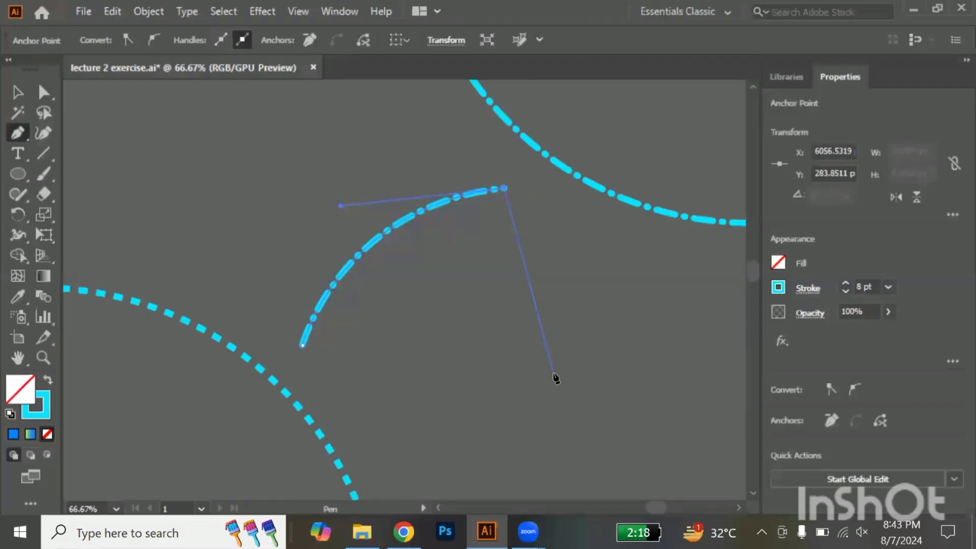
key(Escape)
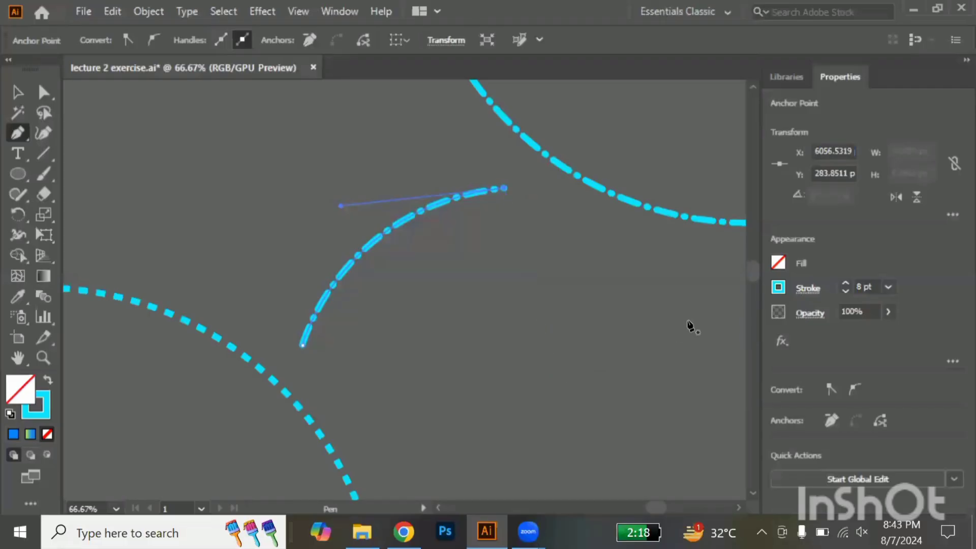
Apply the round Arrow 21 arrowhead to the start point of the dashed arc
click(16, 94)
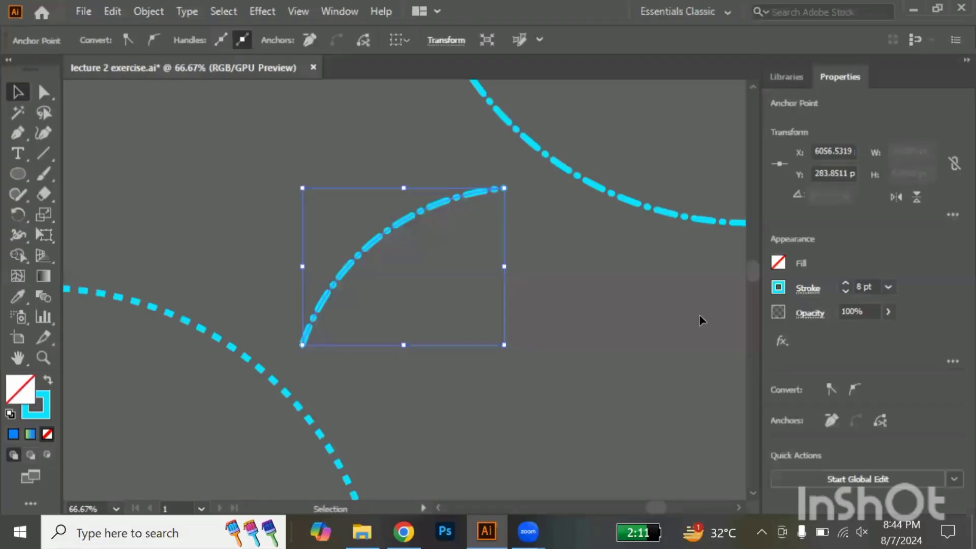
click(809, 289)
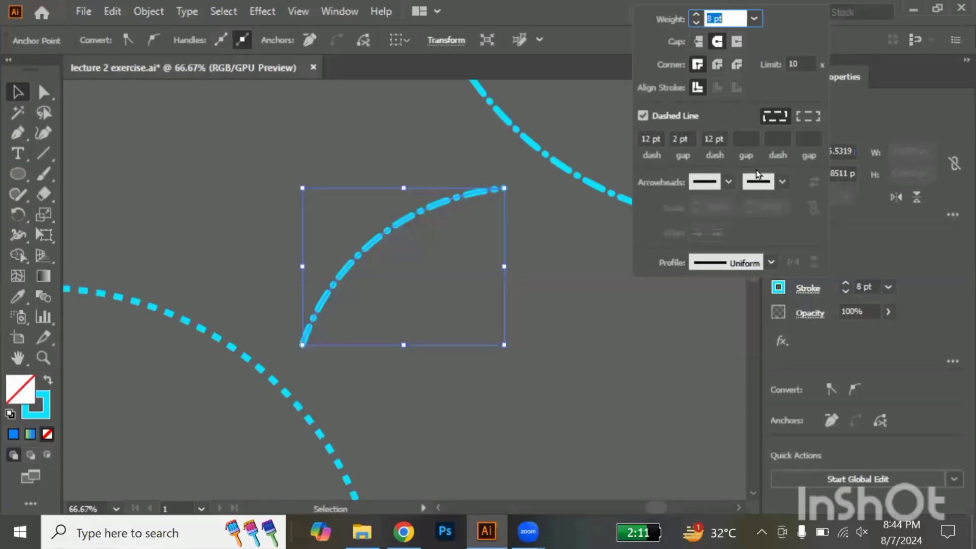
click(730, 182)
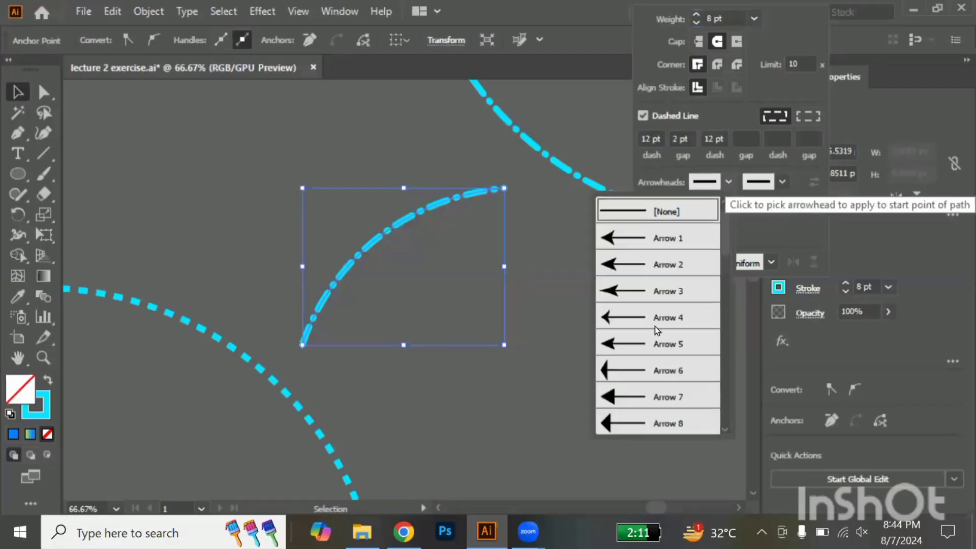
scroll(644, 348, down, 2)
scroll(643, 349, down, 7)
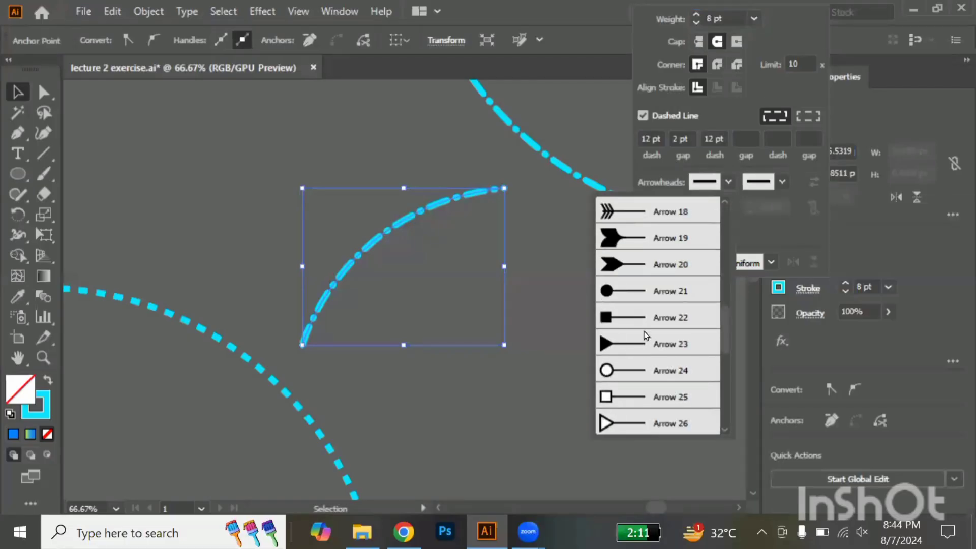
click(645, 297)
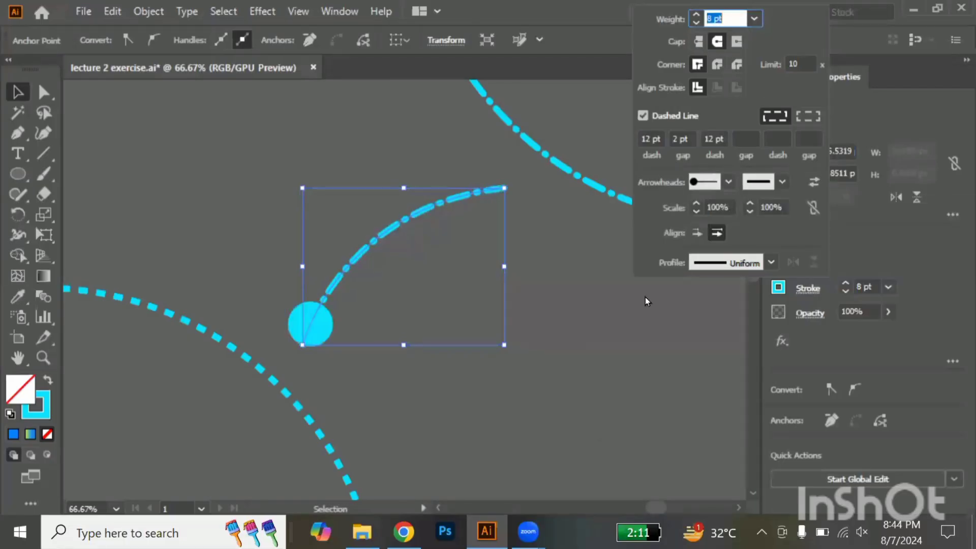
Apply the Arrow 8 arrowhead to the end point of the arc and deselect it
click(783, 182)
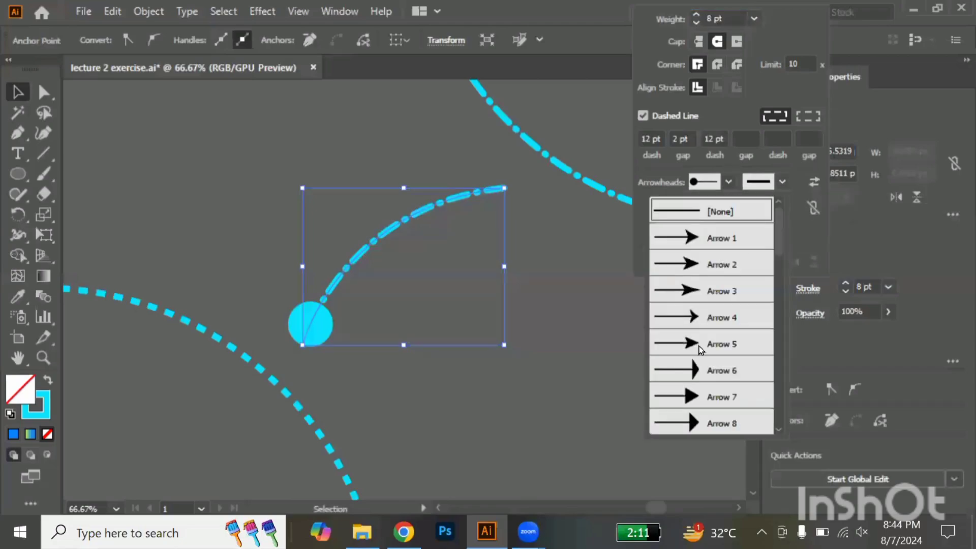
click(689, 423)
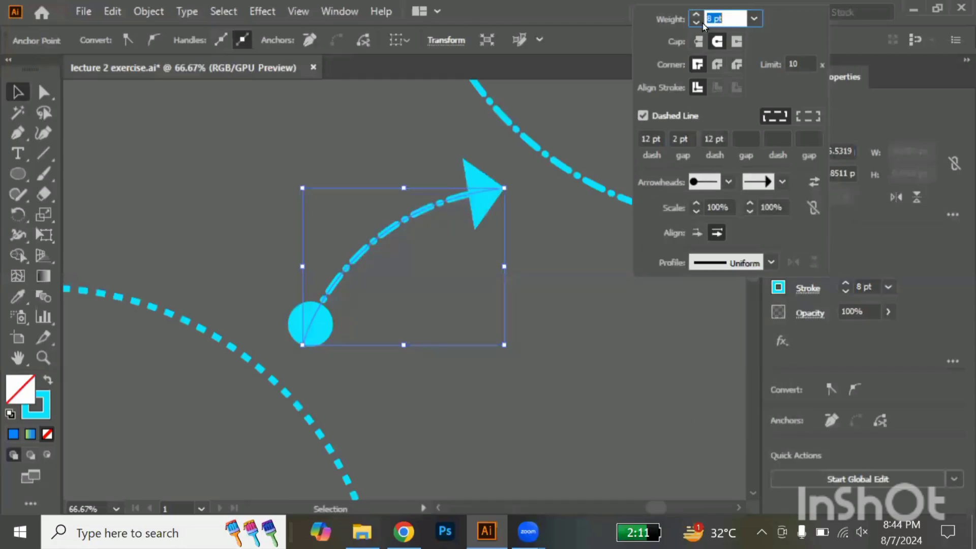
click(514, 270)
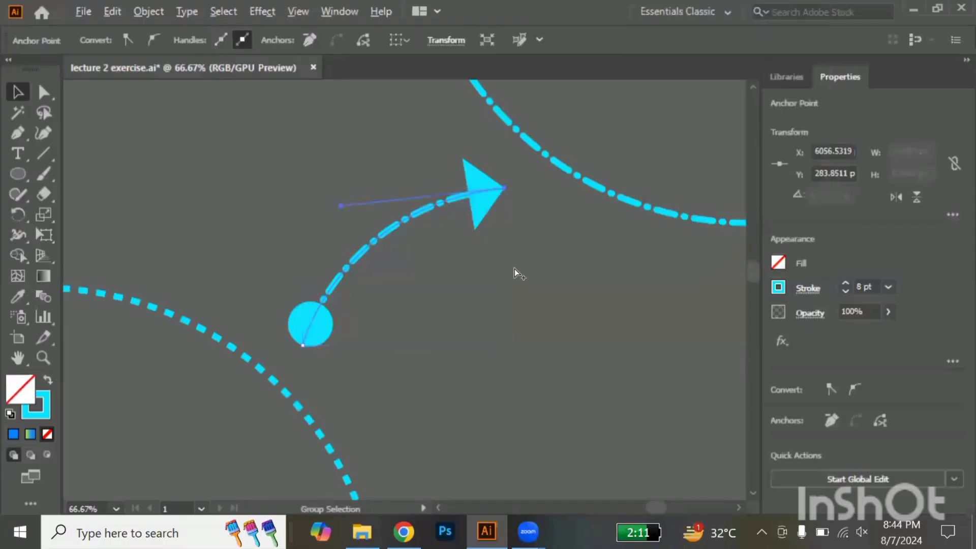
scroll(538, 283, down, 2)
click(575, 282)
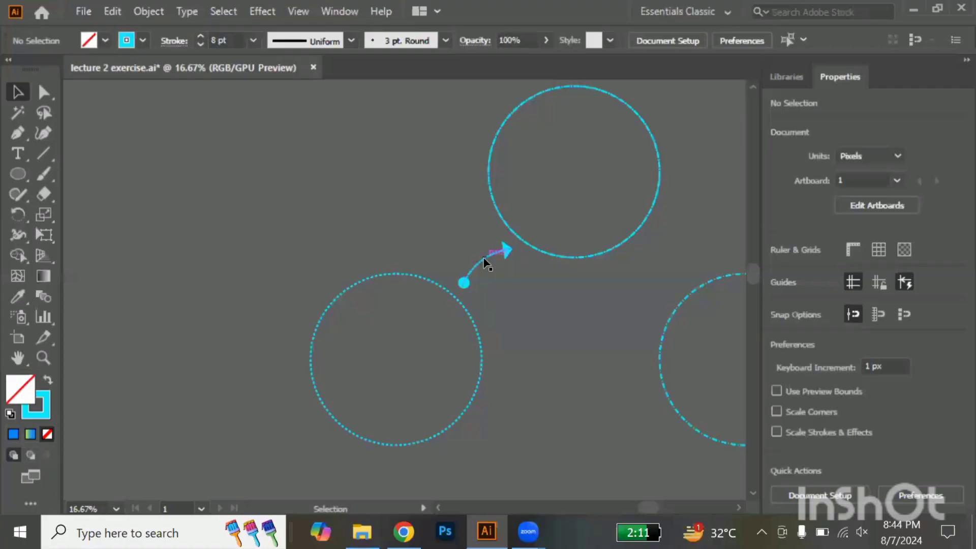
Duplicate the arrow arc into the gap between the upper and lower right circles, rotated to about 309°
drag(483, 262, 740, 300)
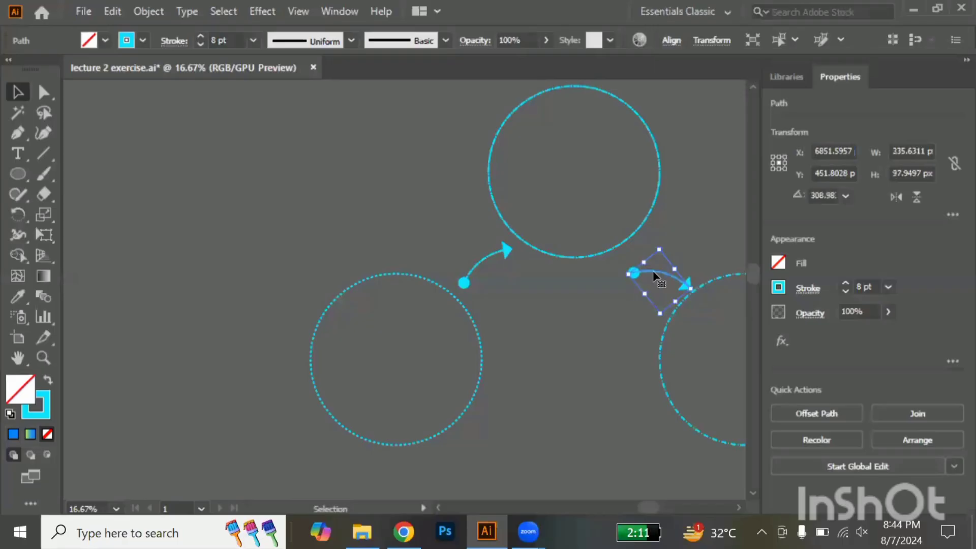
drag(654, 275, 647, 266)
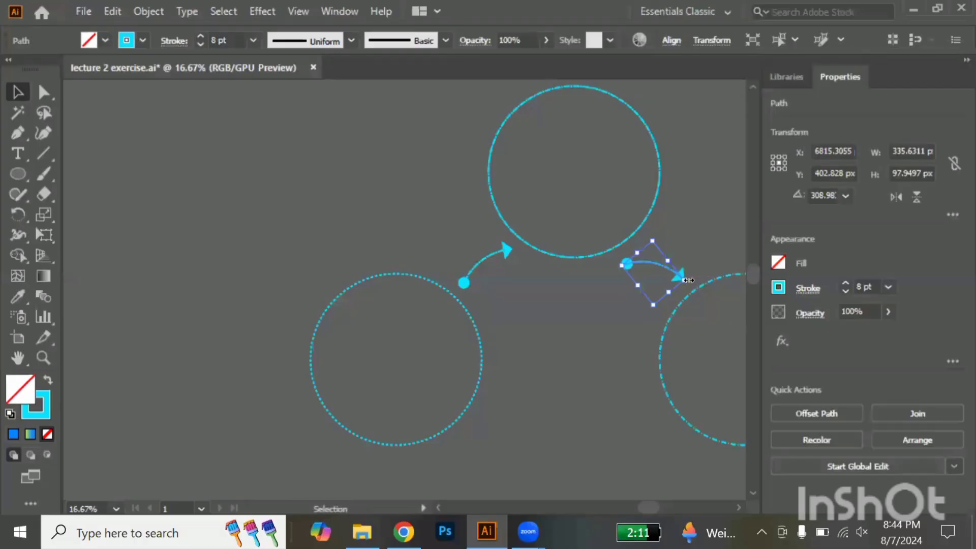
Rotate the duplicated arc to about 281° so its arrowhead points at the lower right circle, adjust its position and deselect it
scroll(687, 277, up, 3)
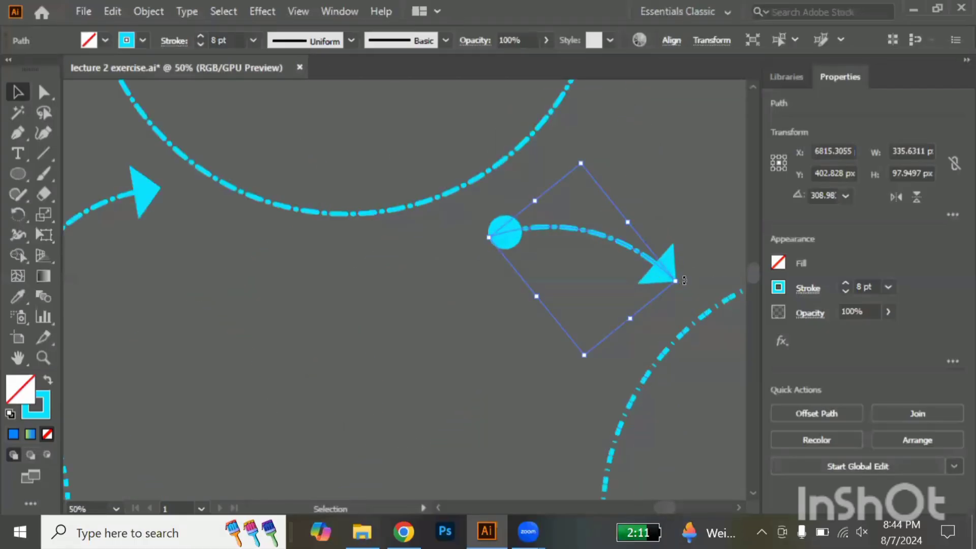
drag(684, 280, 661, 326)
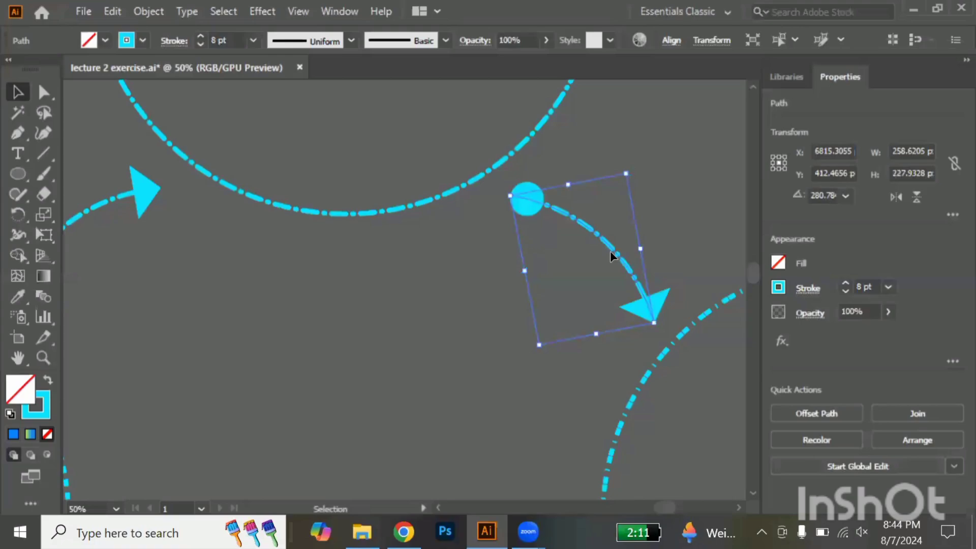
drag(612, 246, 613, 256)
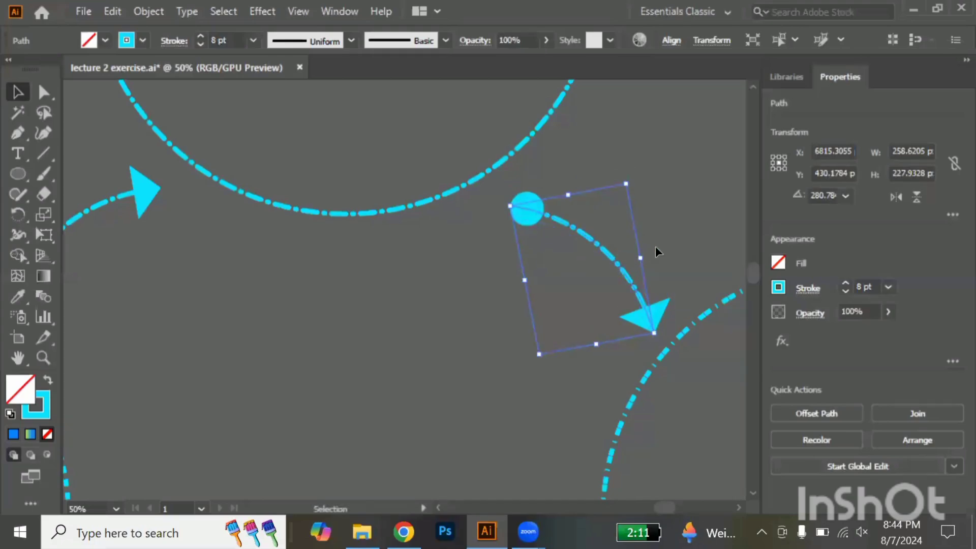
click(673, 249)
scroll(672, 249, down, 3)
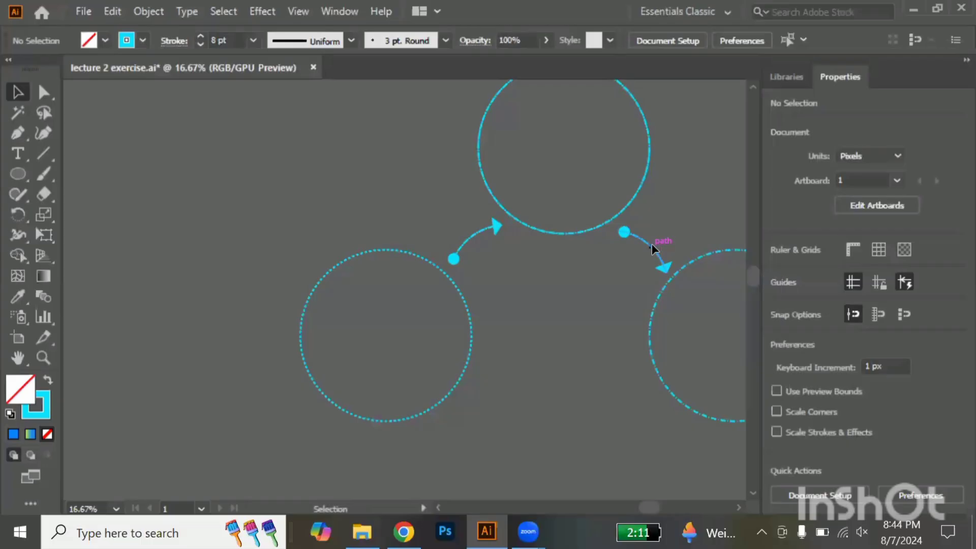
drag(652, 245, 648, 242)
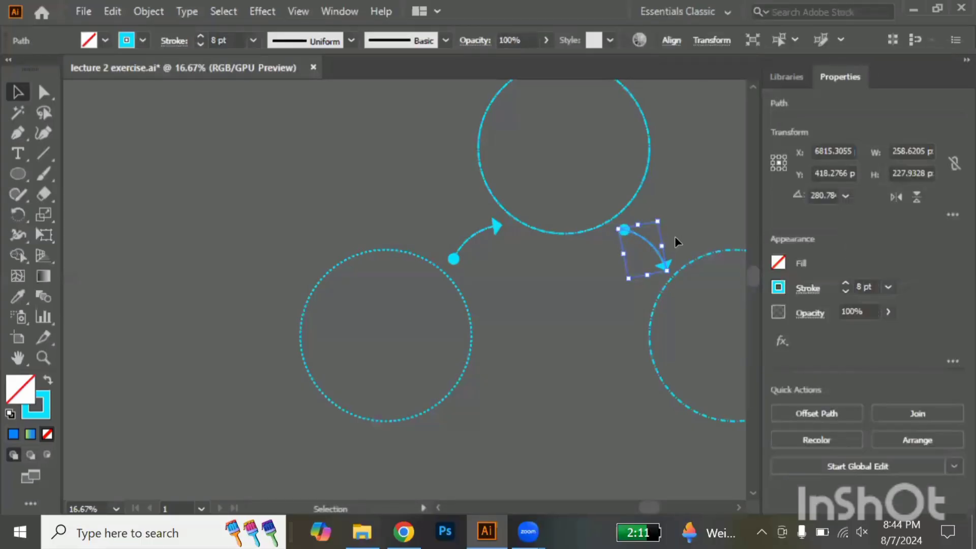
click(675, 236)
Select all three circles and both arrow arcs, and create a new 1080 x 1080 px document
scroll(676, 236, down, 1)
scroll(675, 236, right, 2)
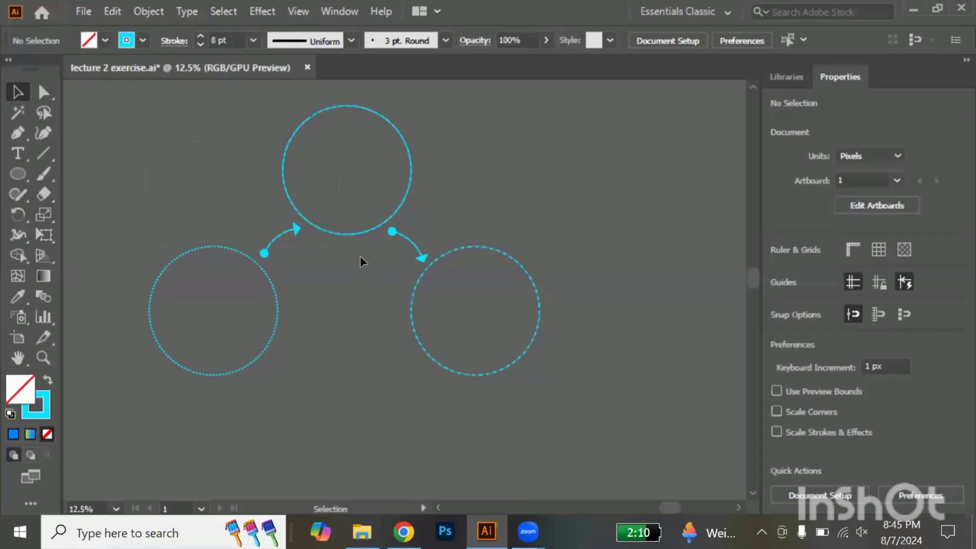
key(ctrl+a)
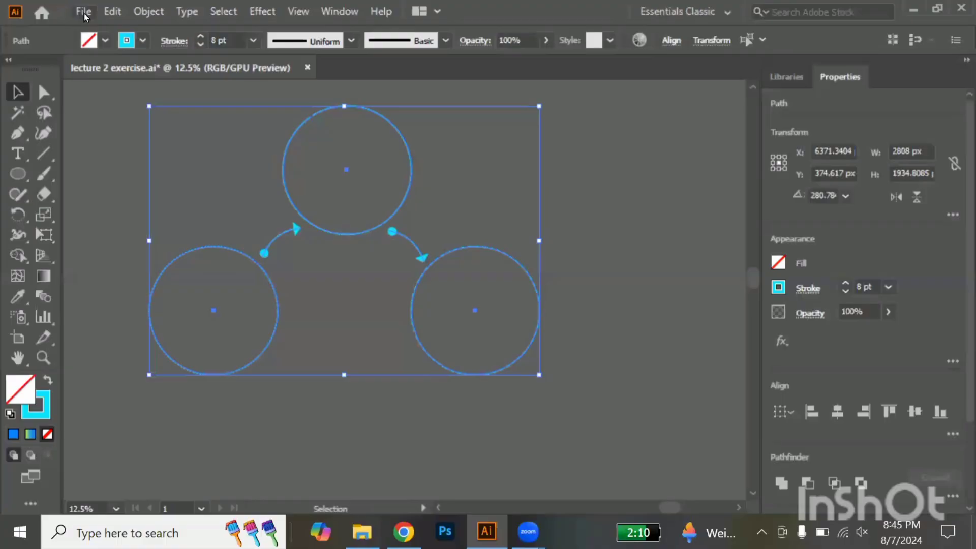
click(84, 12)
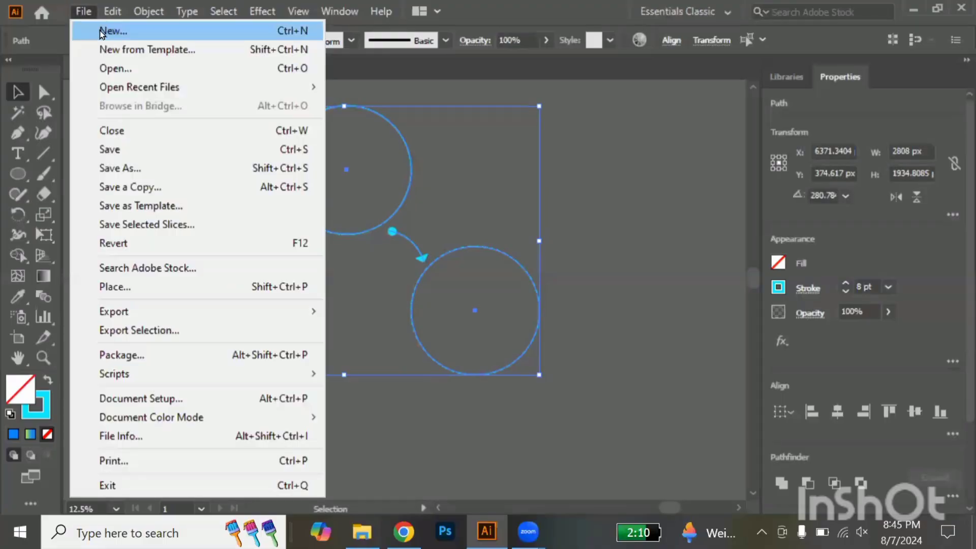
click(100, 31)
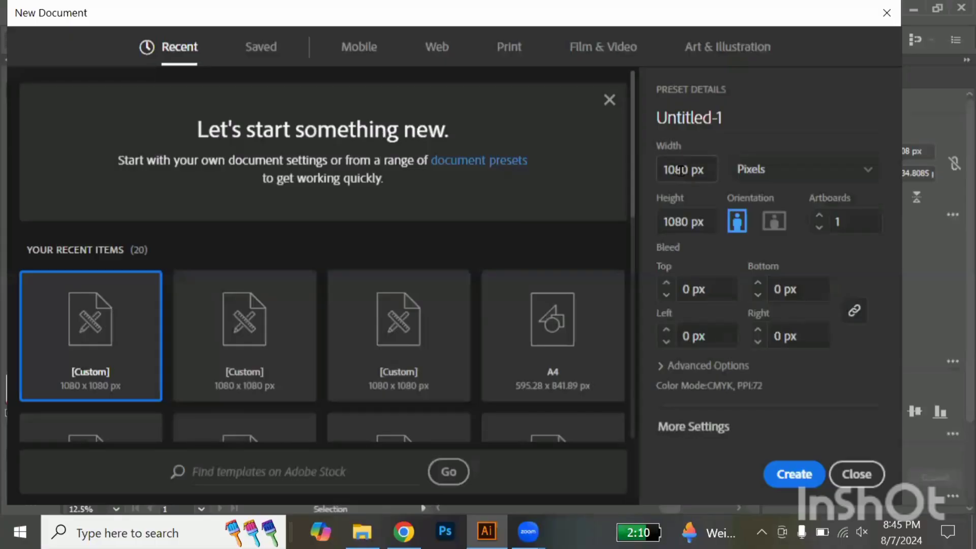
key(Return)
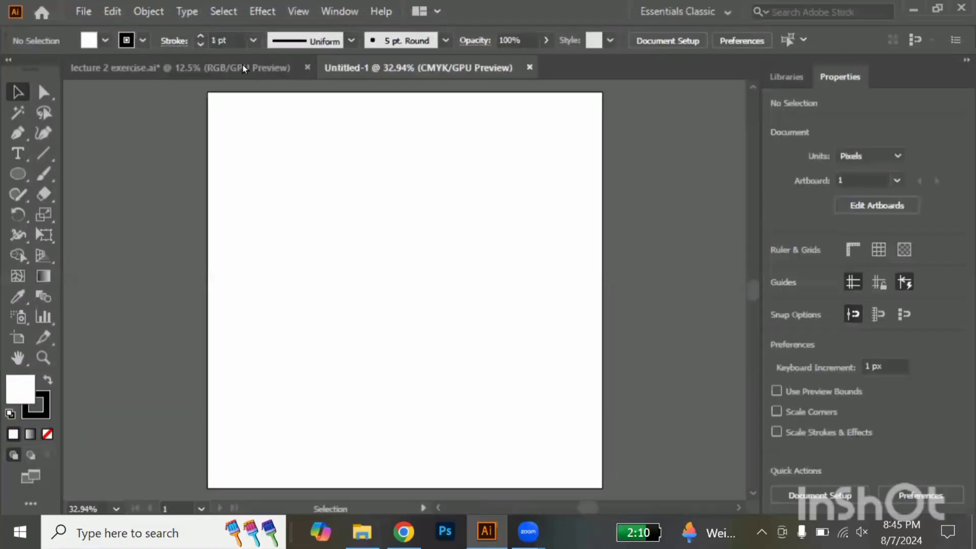
Copy the selected circles and arcs from lecture 2 exercise.ai and paste them into the Untitled-1 document
click(251, 70)
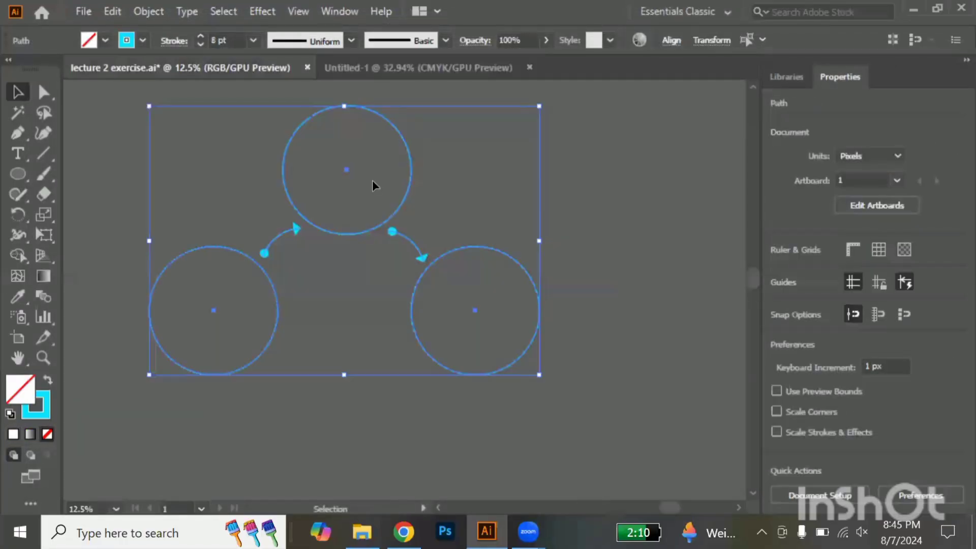
key(a)
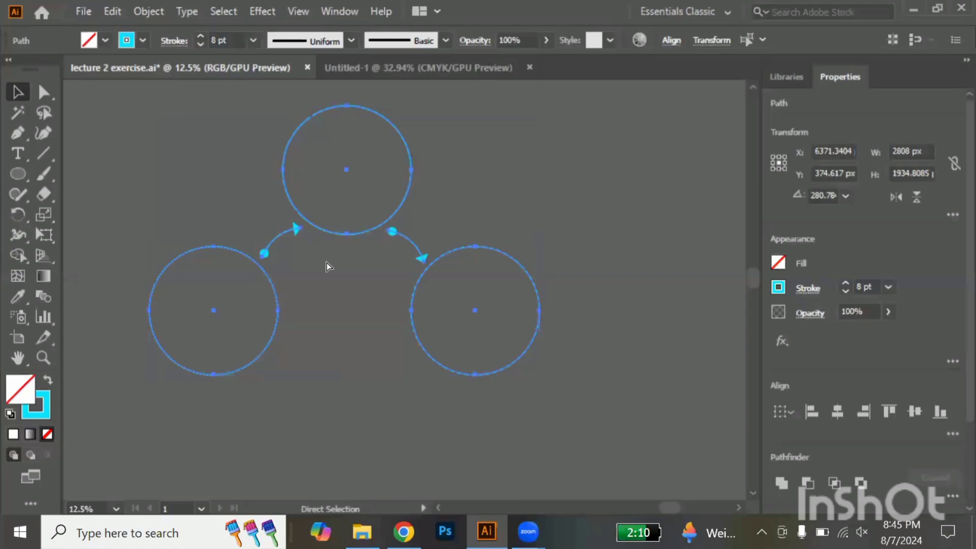
key(v)
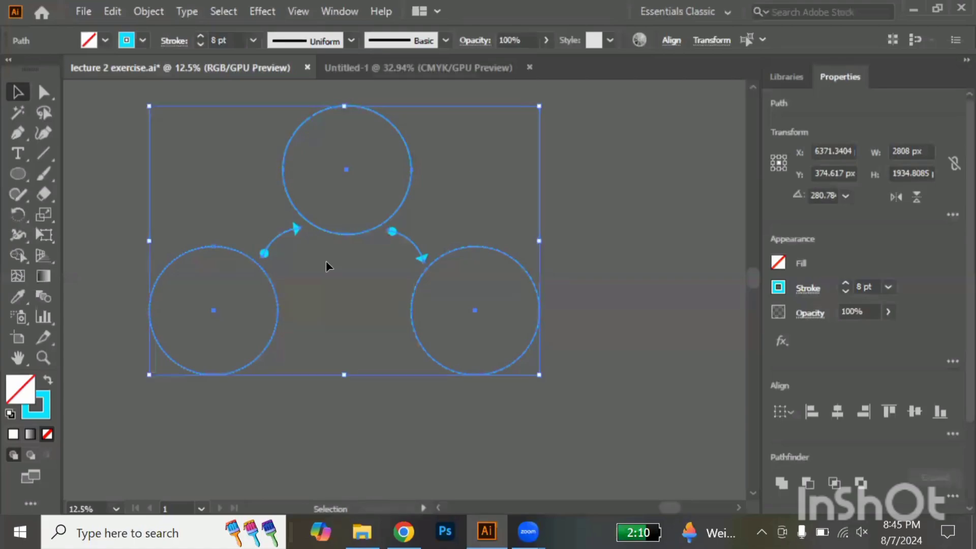
click(425, 69)
key(ctrl+v)
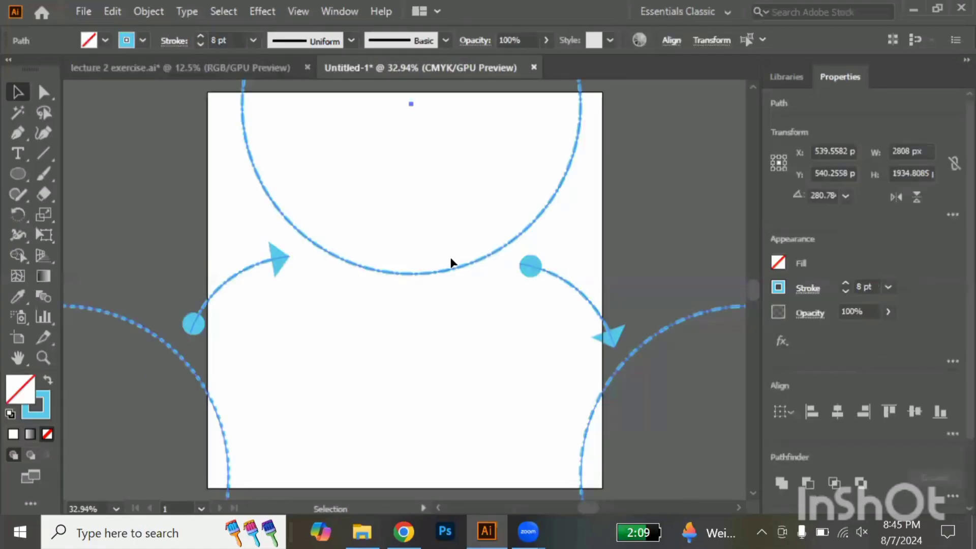
Try to scale the unexpanded circles and arcs proportionally to about 649 px wide, and undo the scaling
scroll(451, 262, down, 2)
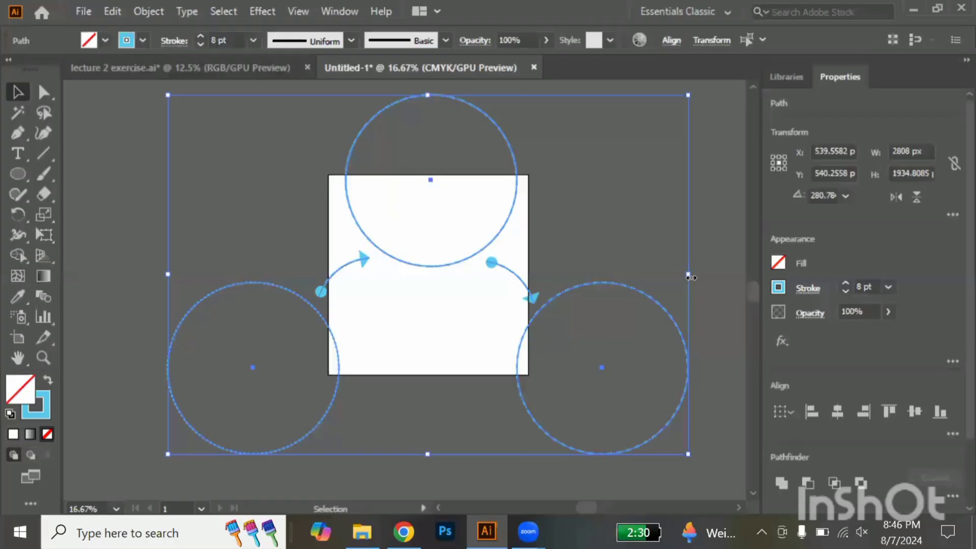
drag(689, 275, 287, 289)
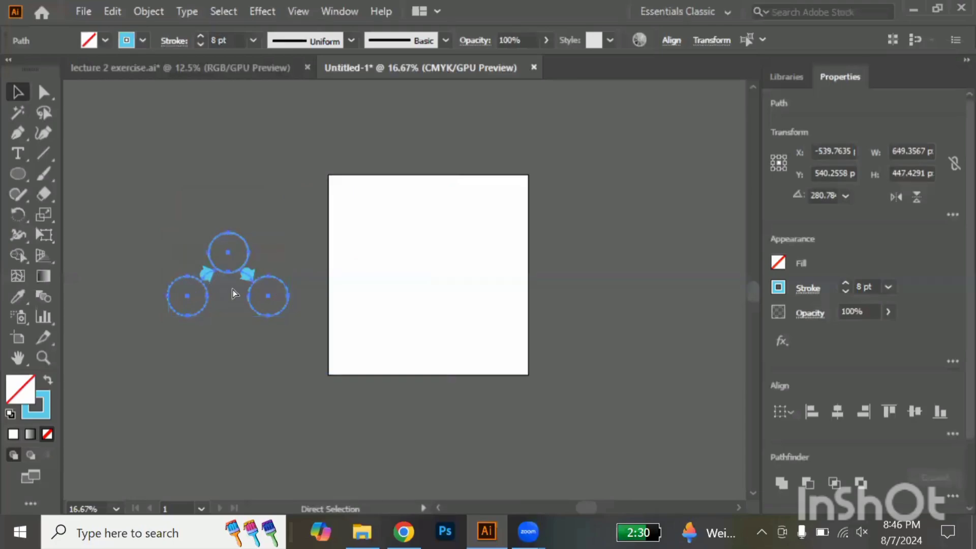
key(ctrl+z)
key(ctrl+z)
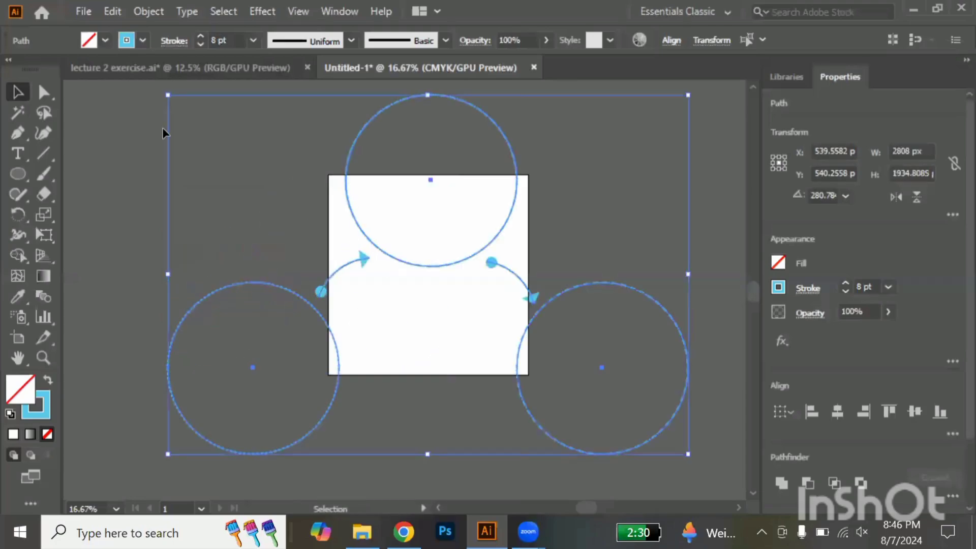
Expand the appearance of the pasted circles and arcs, and expand them with both Fill and Stroke enabled
click(149, 11)
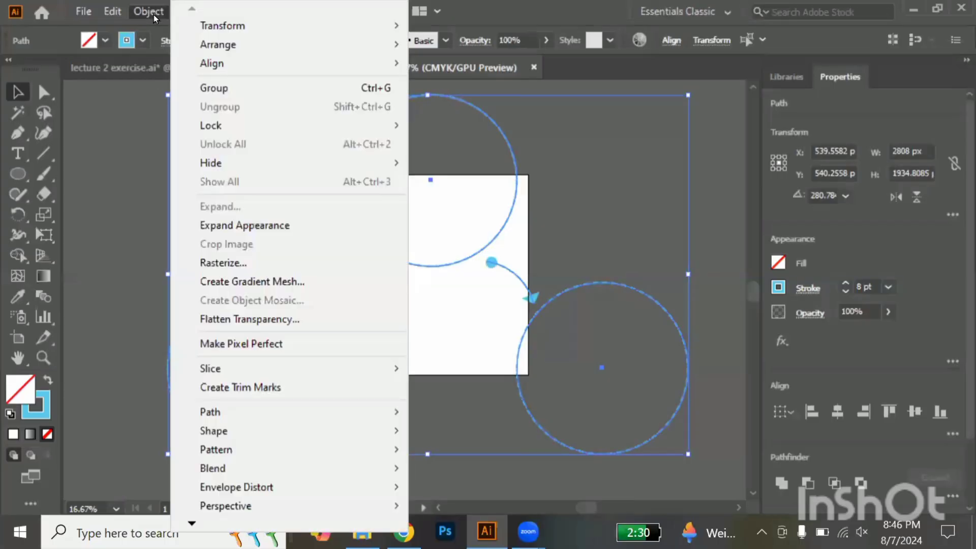
click(253, 227)
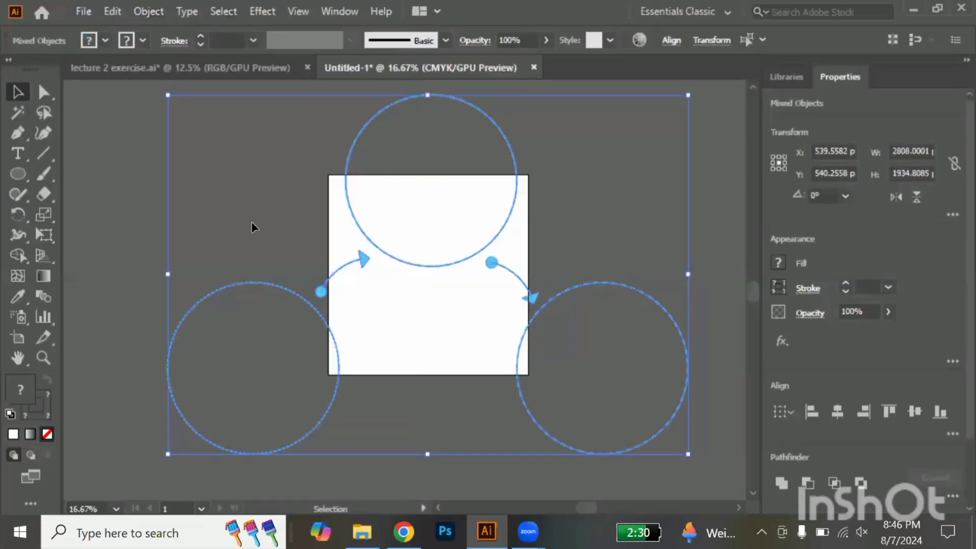
click(142, 12)
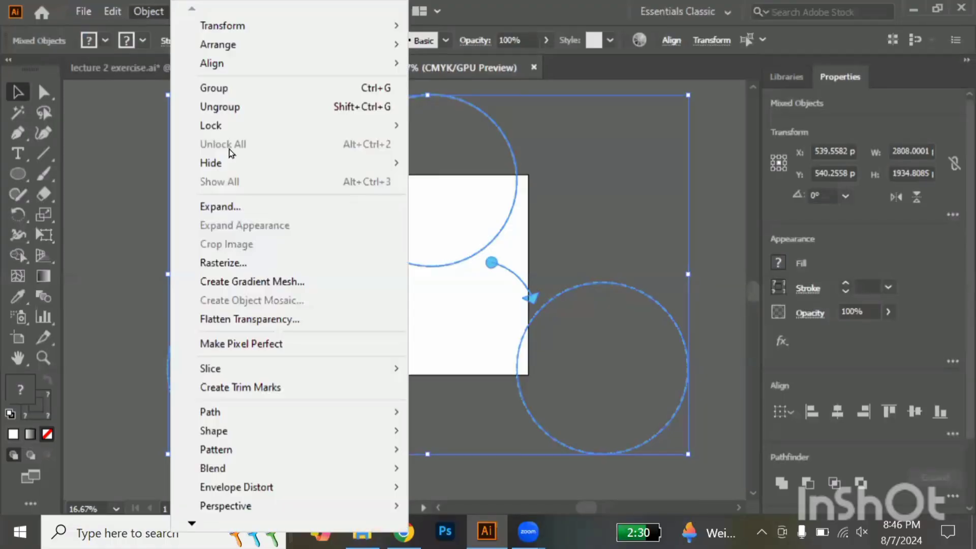
click(250, 212)
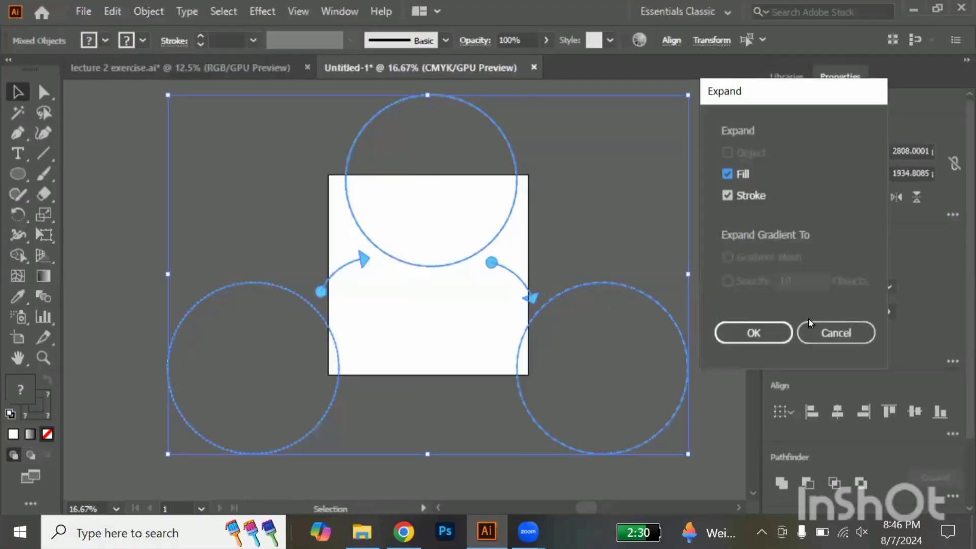
click(784, 334)
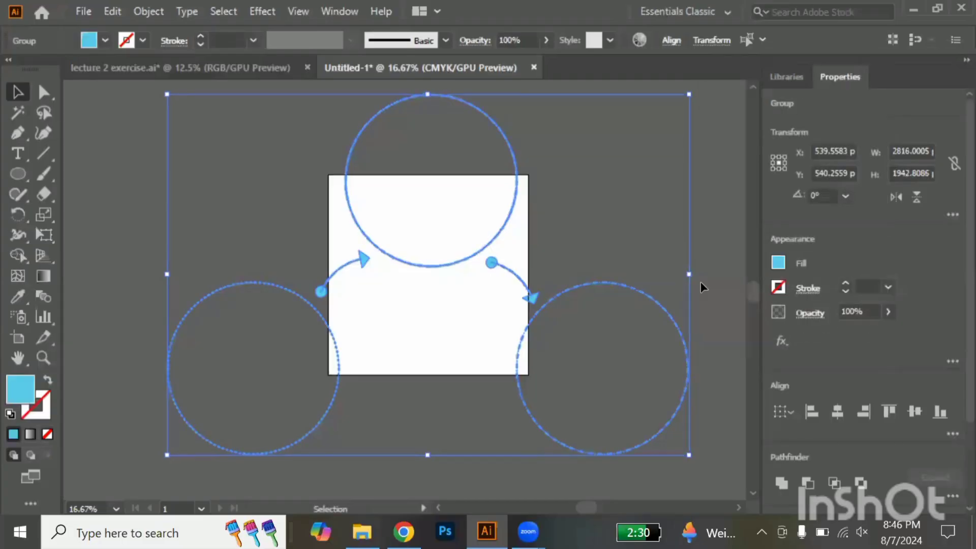
Scale the expanded artwork proportionally to about 559 px wide and 386 px high, place it in the artboard's upper area and deselect it
drag(693, 274, 395, 222)
scroll(399, 225, up, 2)
scroll(398, 230, up, 2)
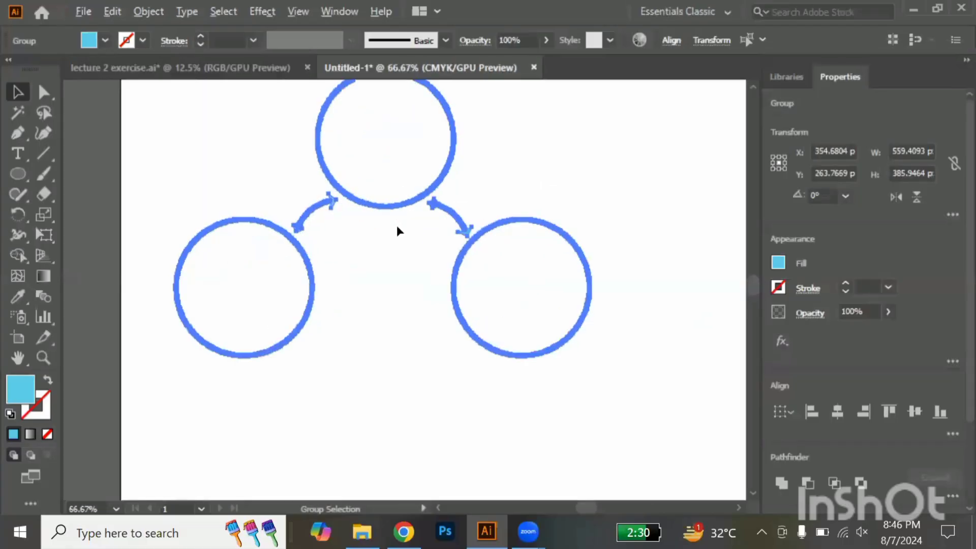
scroll(397, 230, down, 1)
click(397, 229)
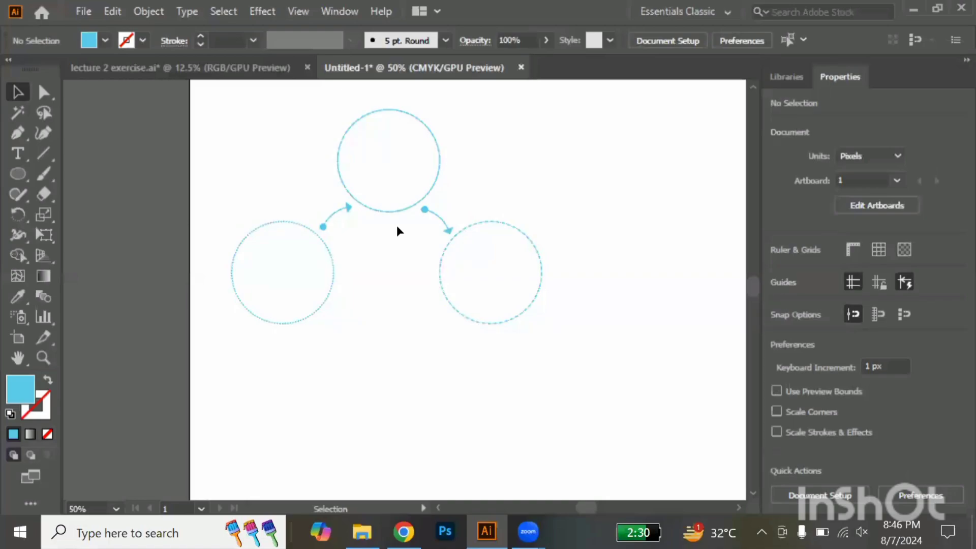
Add the point text "INFOGRAPHICS" inside the upper circle
click(15, 155)
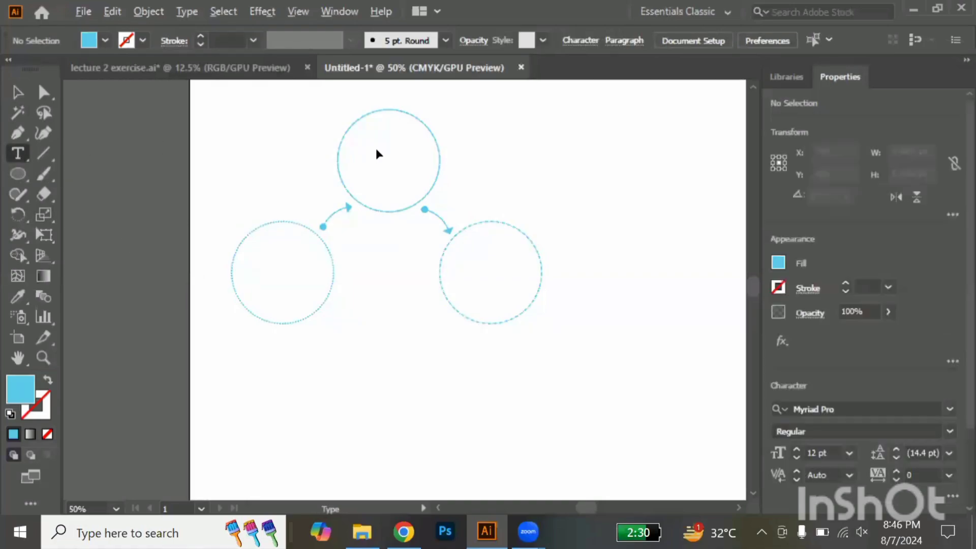
scroll(377, 148, up, 3)
scroll(382, 155, up, 1)
click(377, 148)
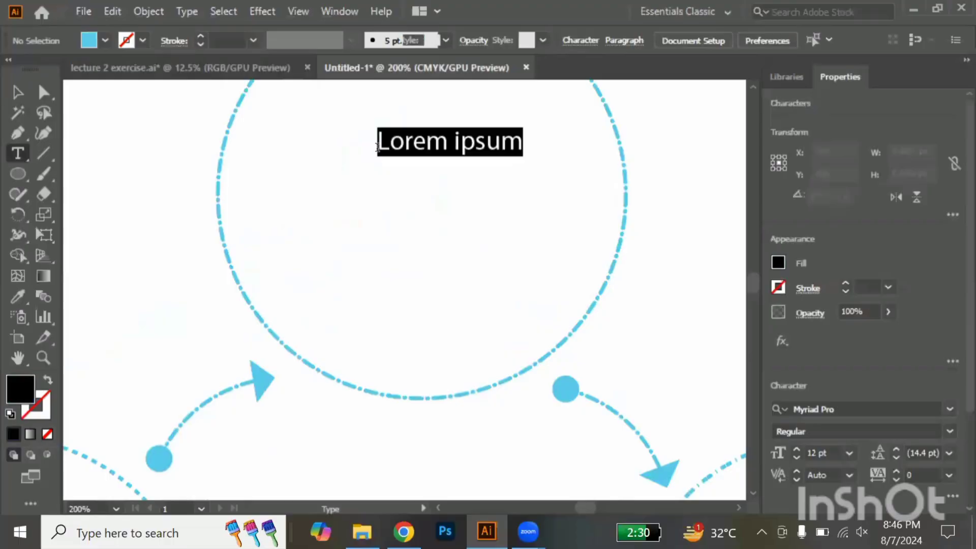
text(INFO)
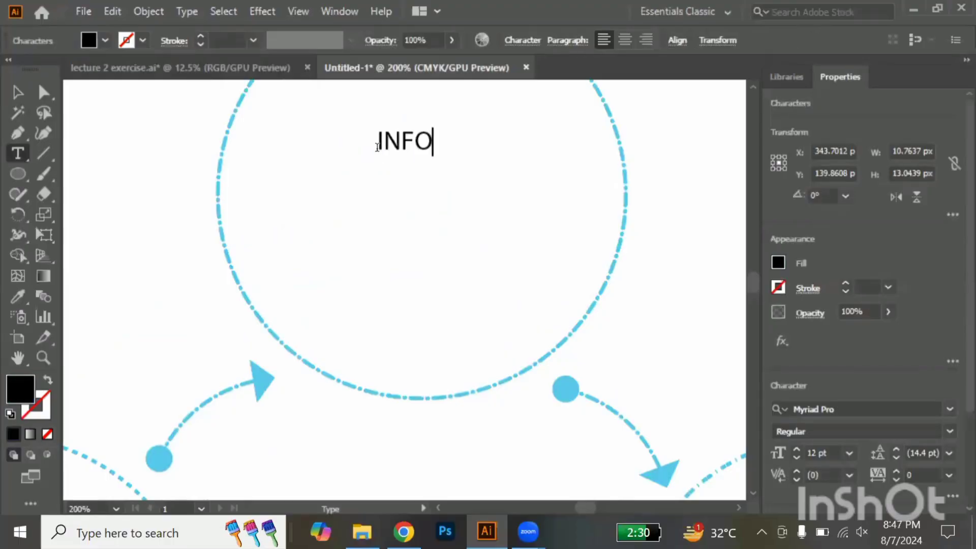
text(GRAPHI)
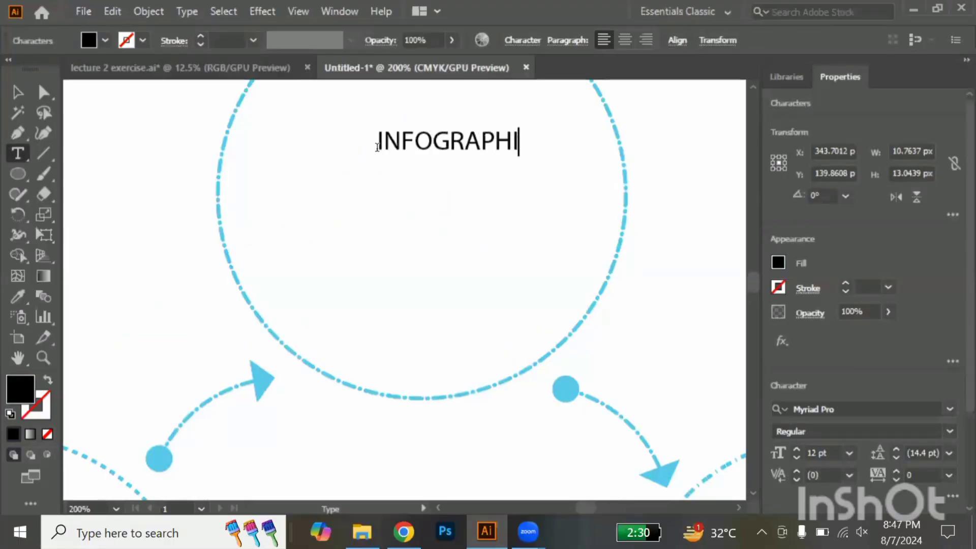
text(CS)
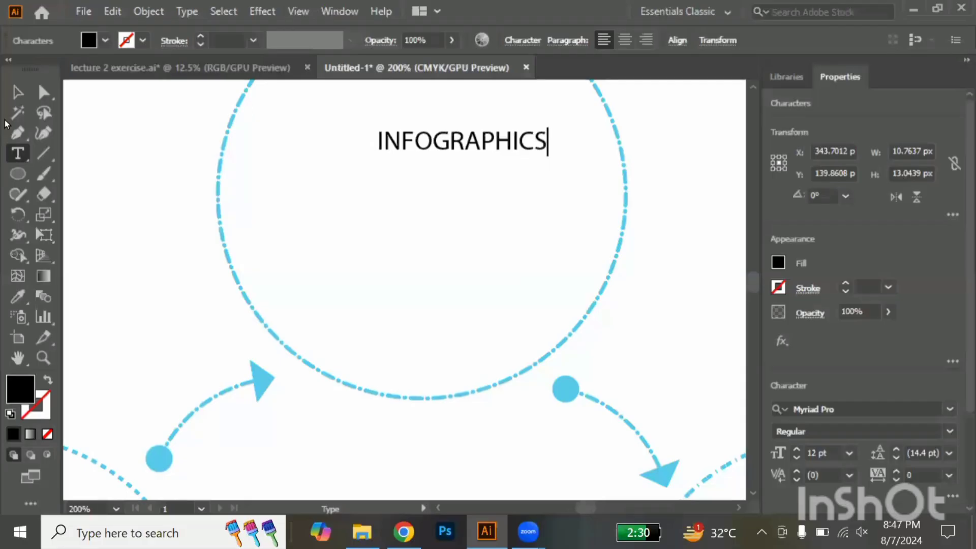
Move the INFOGRAPHICS text so it is horizontally centred in the upper part of the circle, and deselect it
click(19, 92)
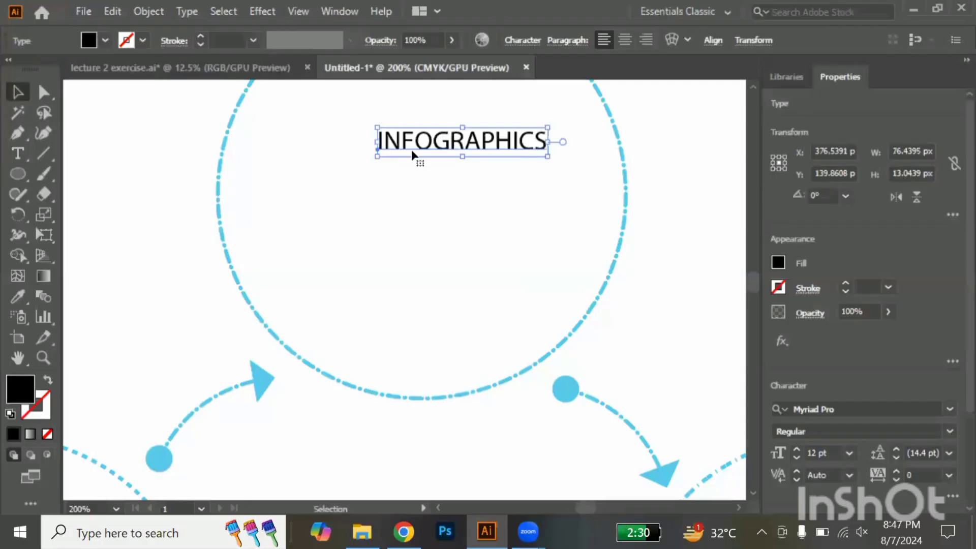
drag(425, 151, 395, 141)
click(256, 249)
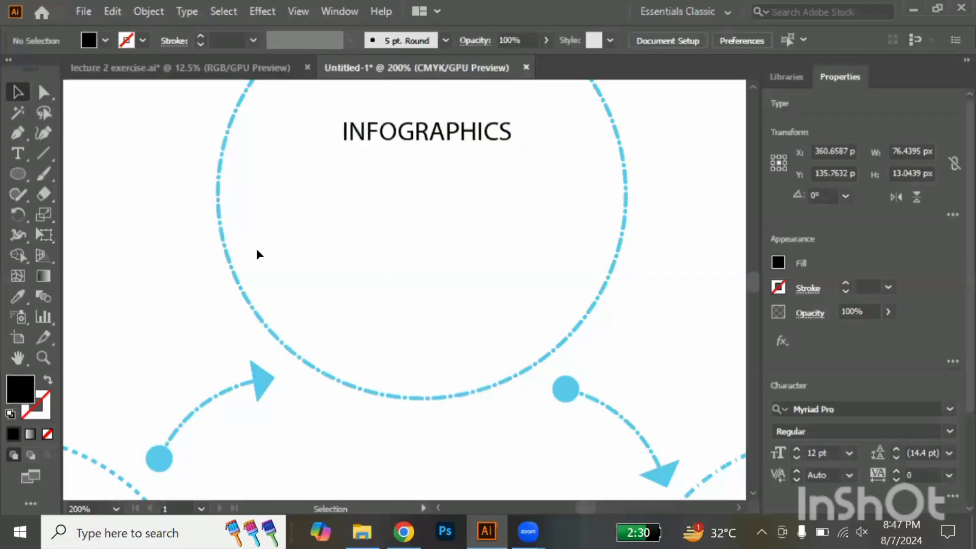
Add an 8 pt placeholder area-text block below the INFOGRAPHICS heading in the upper circle, and centre the heading just above it
click(19, 154)
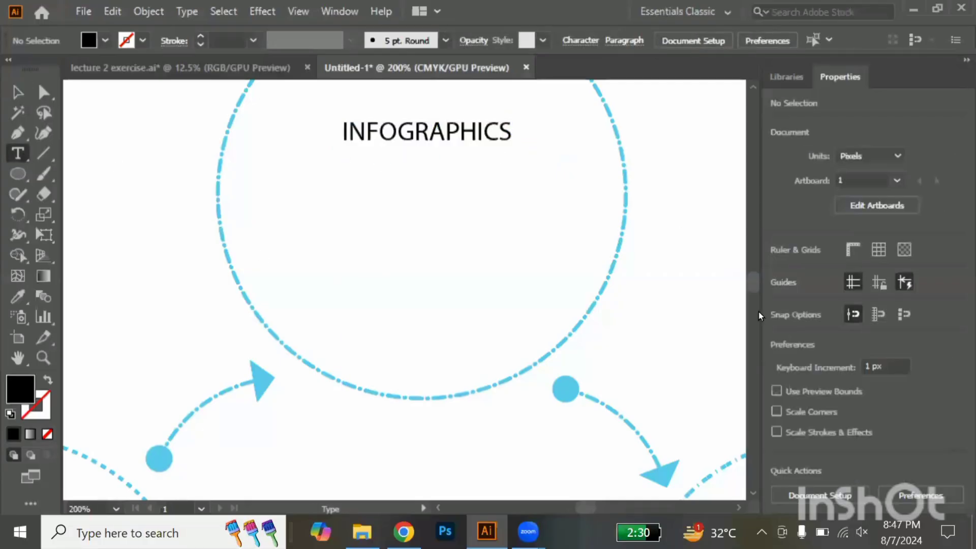
scroll(827, 379, down, 3)
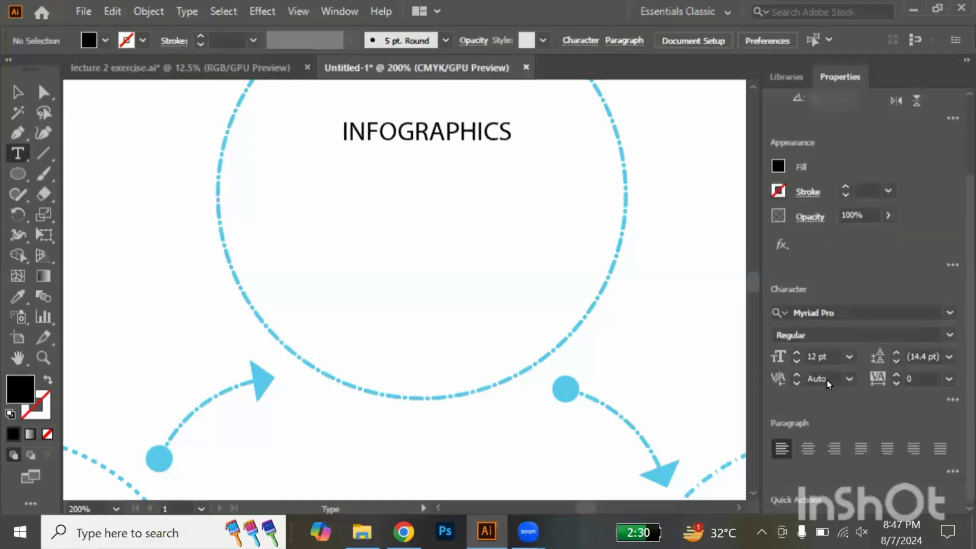
click(850, 358)
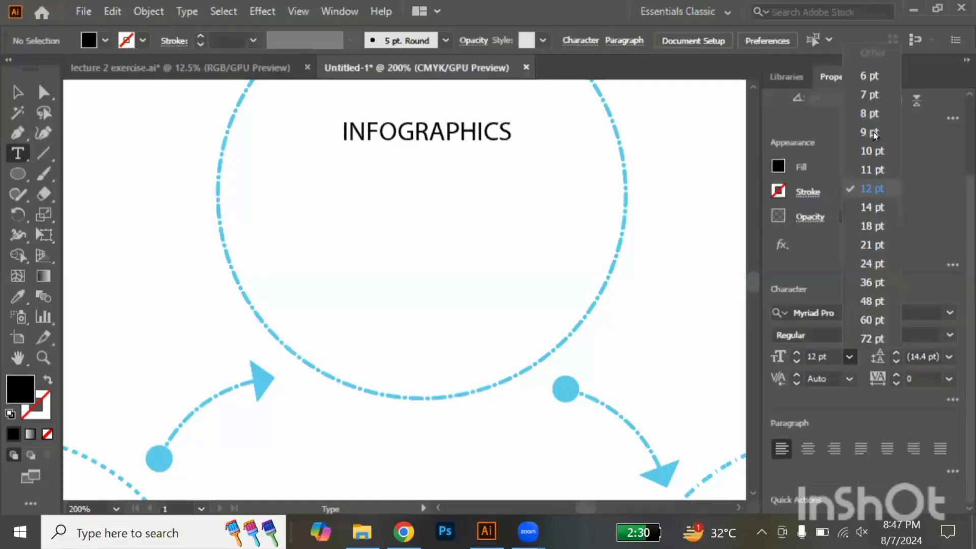
click(873, 117)
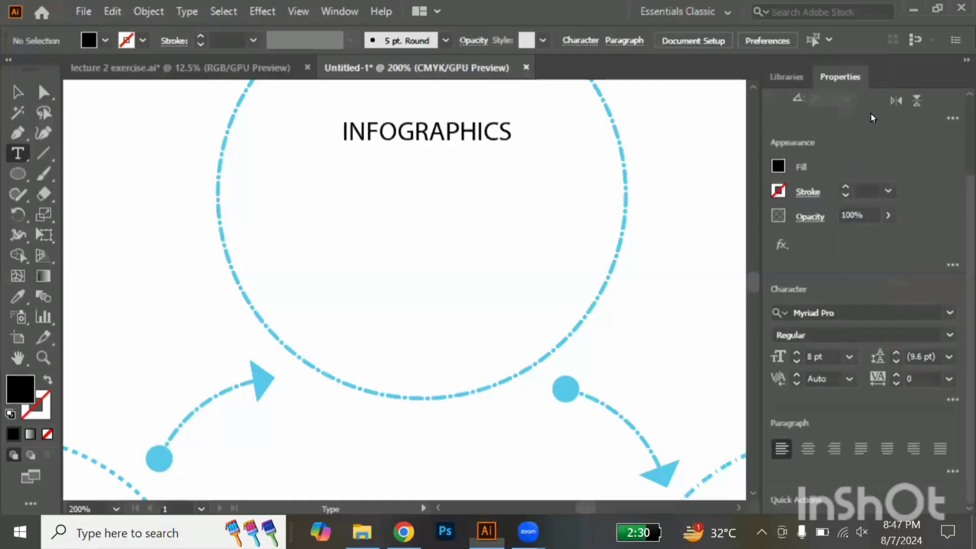
drag(243, 165, 600, 274)
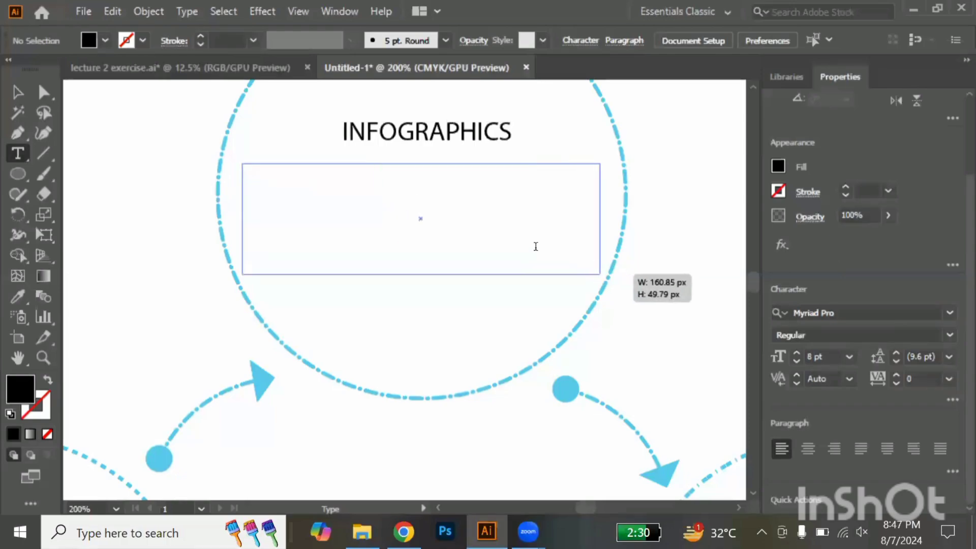
click(17, 93)
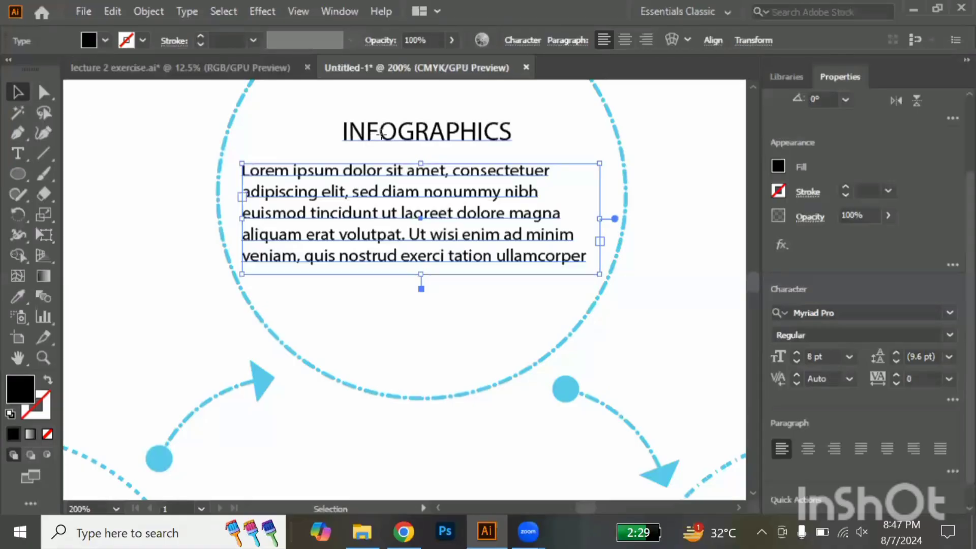
drag(382, 134, 374, 140)
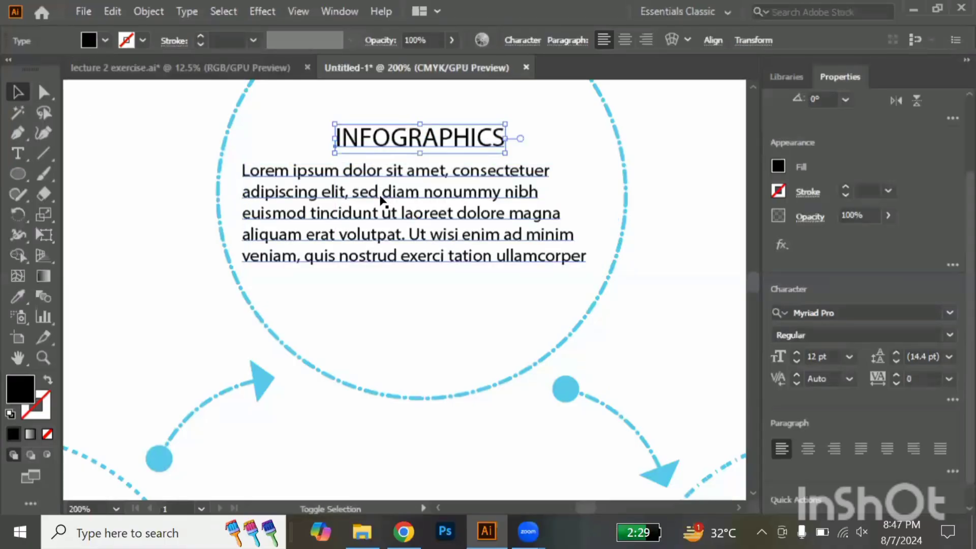
Fill both the INFOGRAPHICS heading and the placeholder paragraph with a medium grey, and deselect them
shift+click(380, 196)
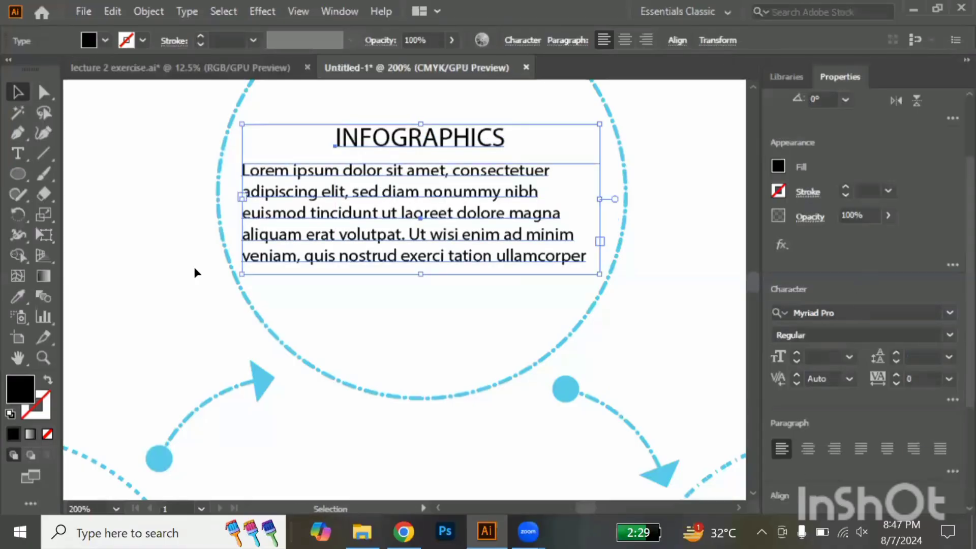
double_click(19, 386)
drag(741, 321, 744, 289)
drag(709, 345, 711, 388)
key(Return)
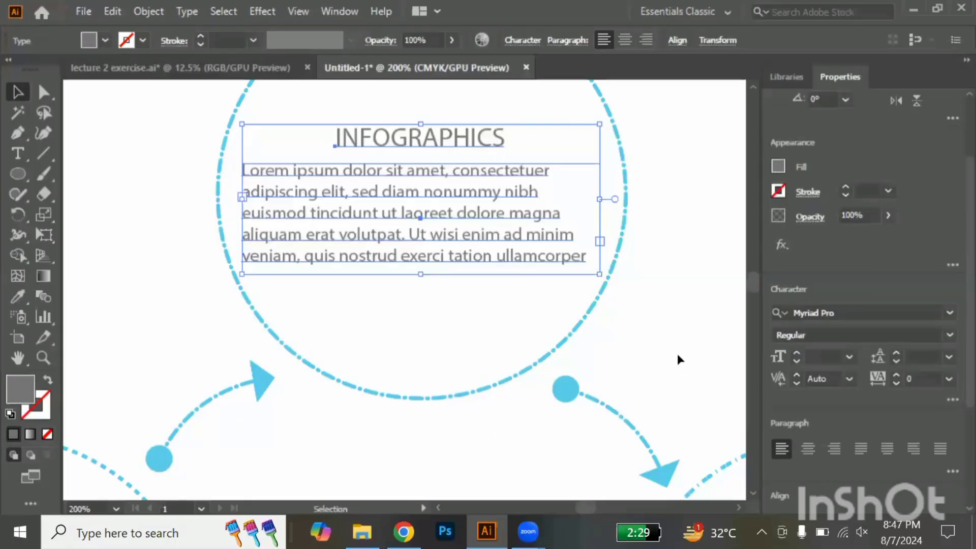
click(679, 356)
Centre-align the placeholder paragraph in the upper circle and deselect it
alt+scroll(678, 356, down, 3)
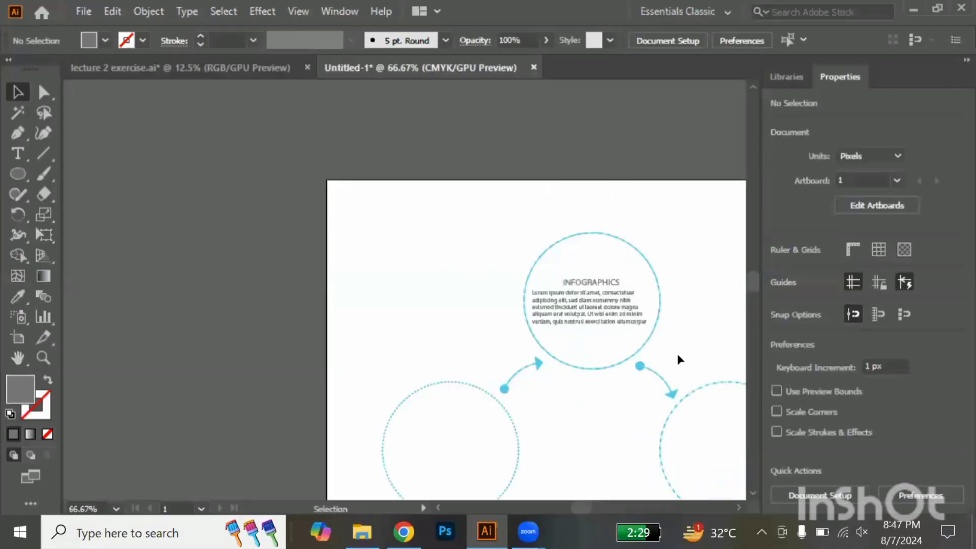
scroll(678, 356, down, 1)
scroll(678, 355, up, 1)
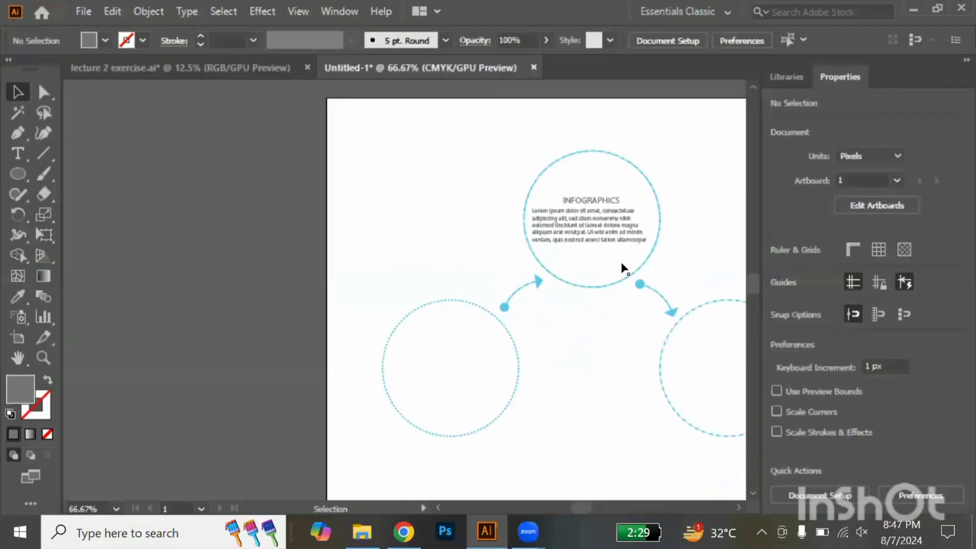
click(590, 216)
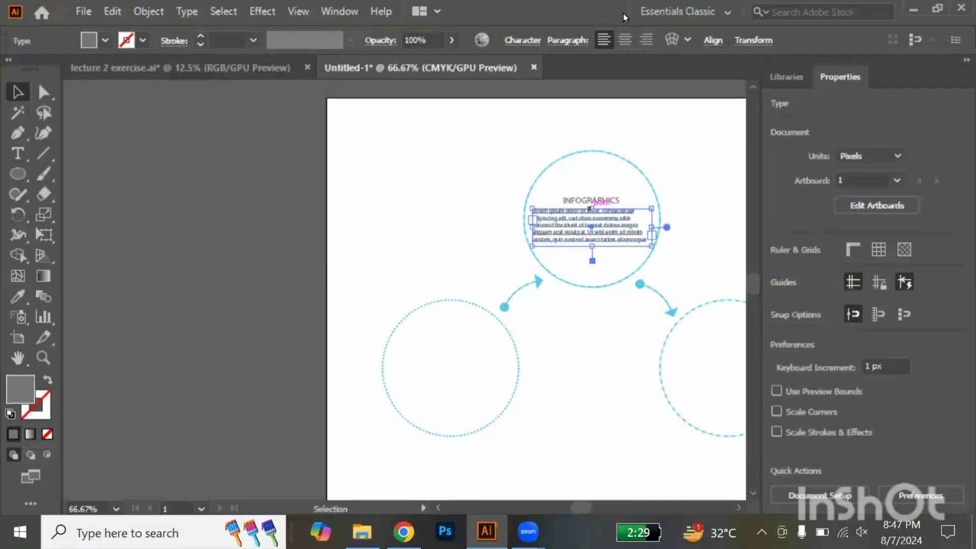
click(625, 40)
click(701, 219)
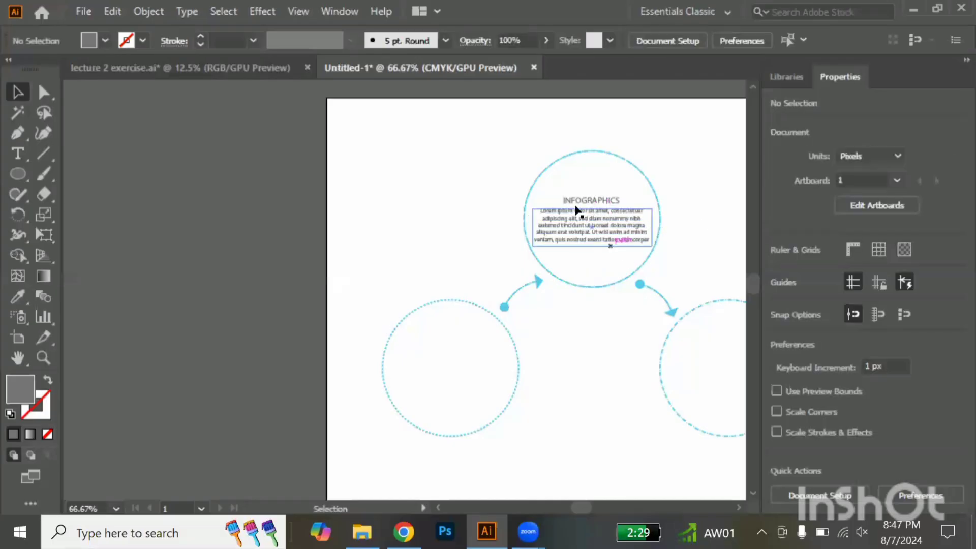
Copy the heading and paragraph together into the lower-left circle and into the lower-right circle at the same height
click(596, 217)
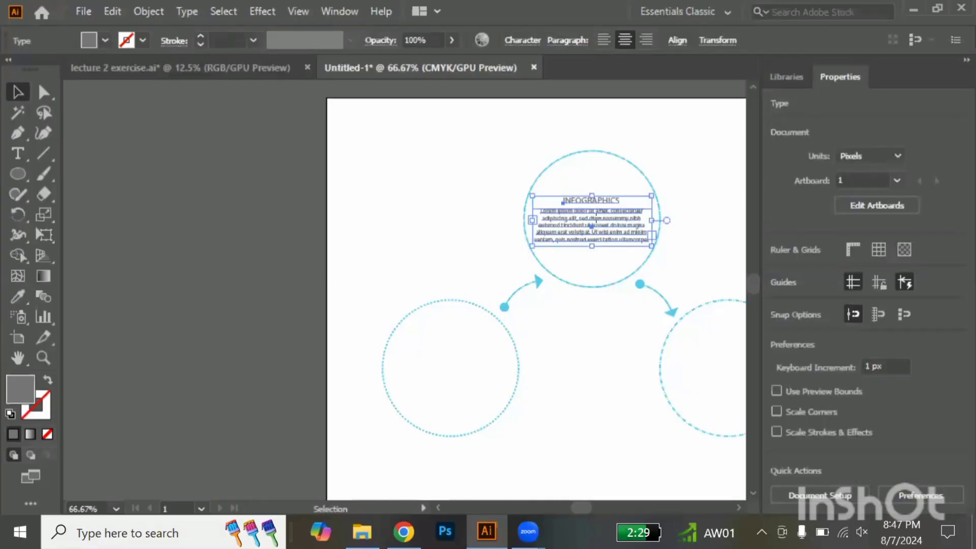
drag(598, 220, 448, 366)
scroll(448, 366, right, 3)
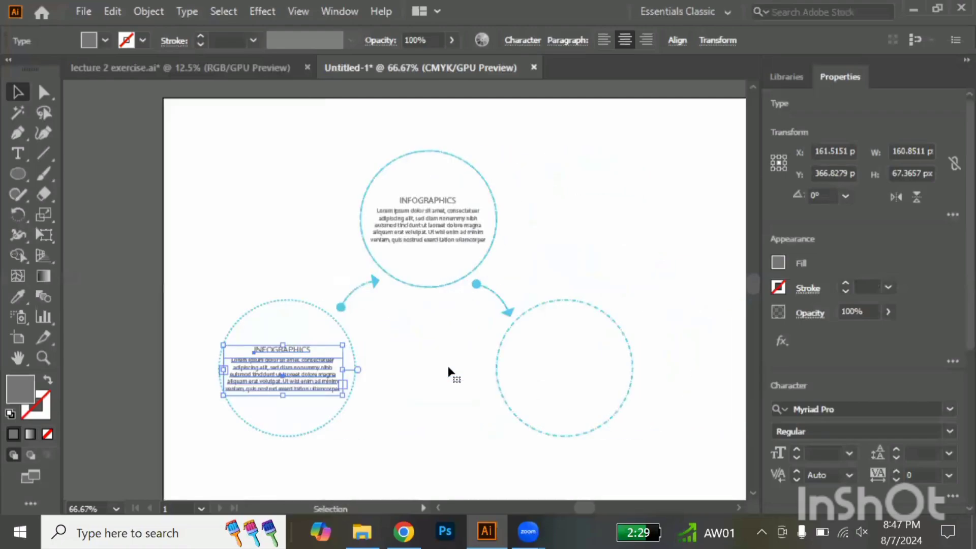
drag(284, 376, 568, 390)
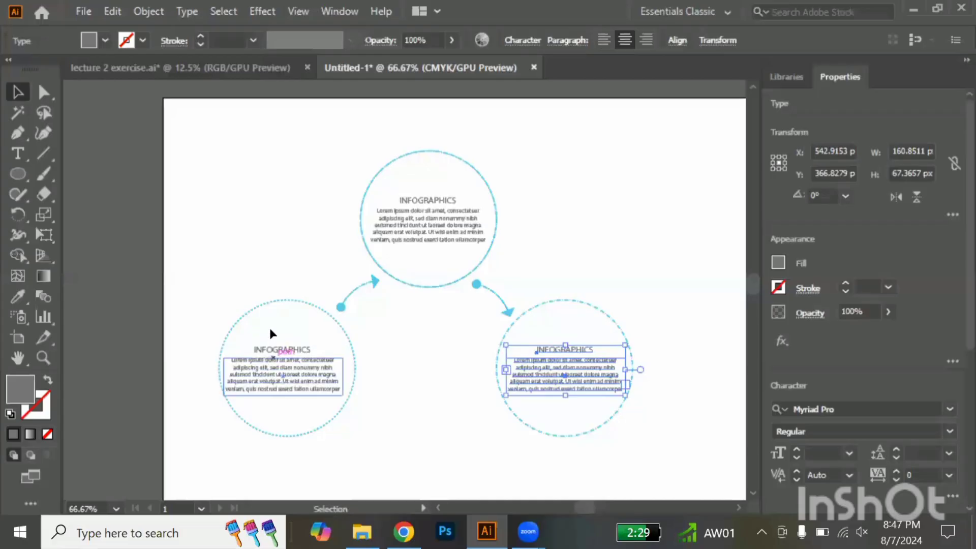
Shift the heading and paragraph in the lower-left circle slightly right so they sit centred, and deselect them
click(281, 380)
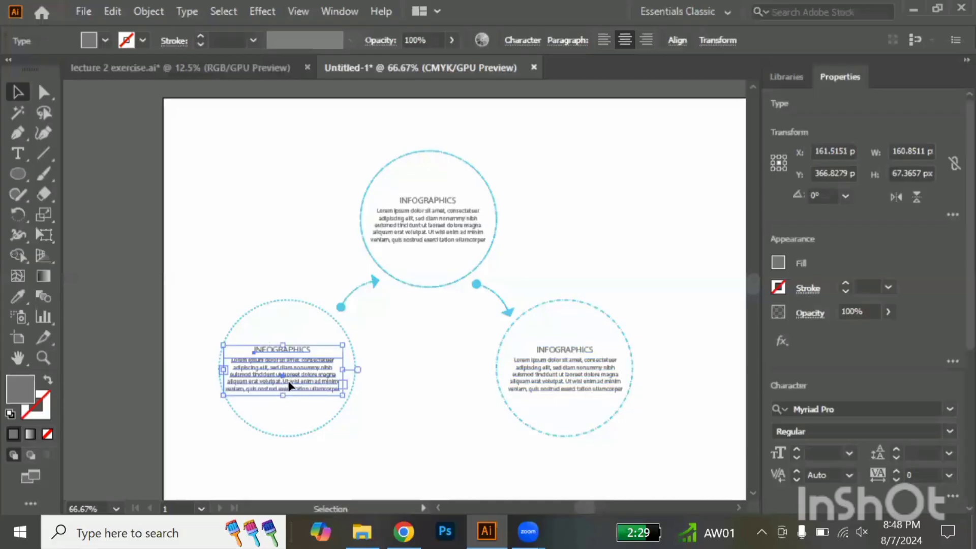
drag(282, 380, 285, 381)
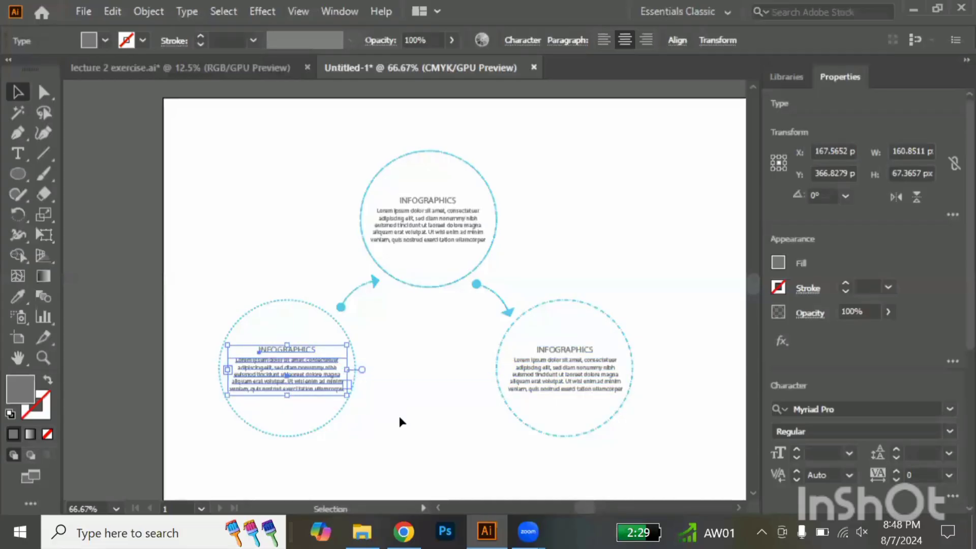
click(400, 421)
Place a copy of the INFOGRAPHICS heading, enlarged to about 255 px wide, centred below the three circles as a title
scroll(400, 421, down, 1)
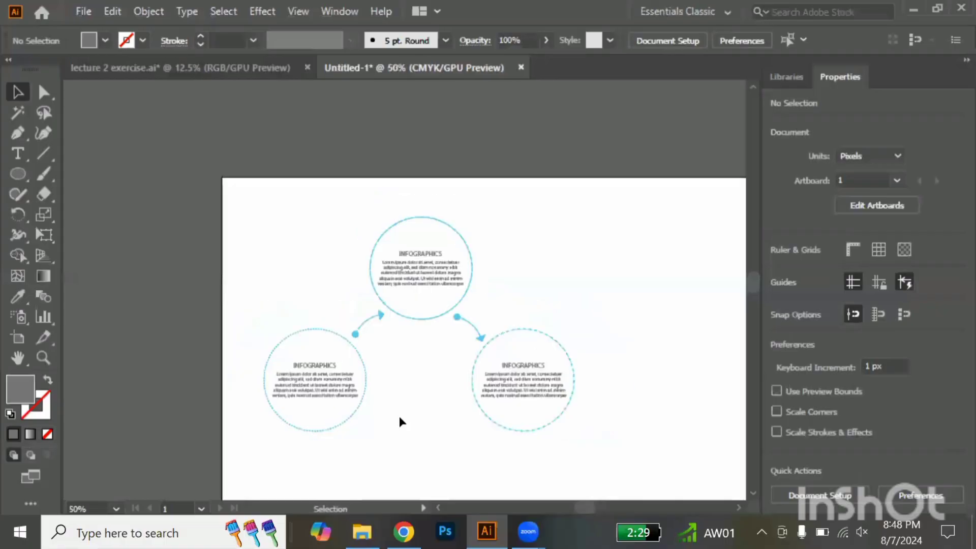
scroll(401, 422, down, 3)
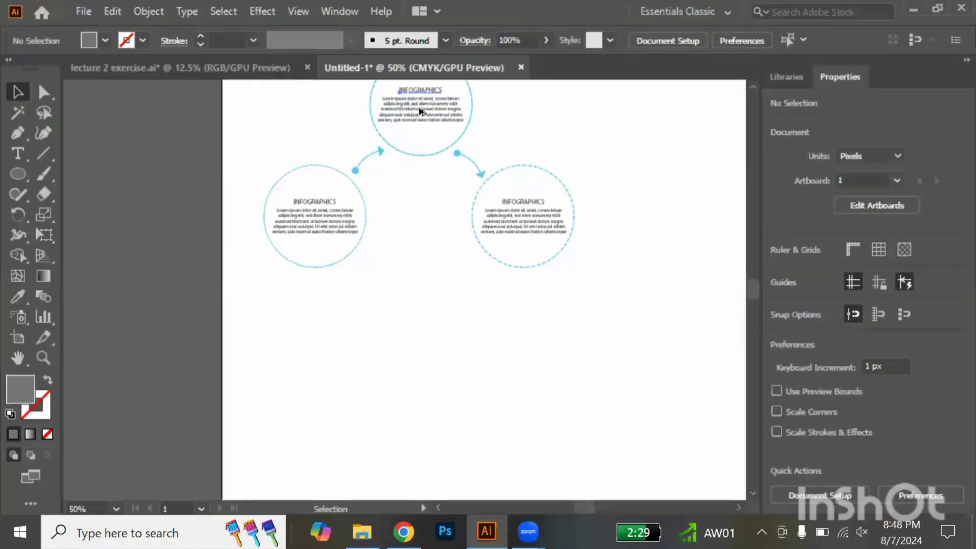
drag(420, 111, 489, 316)
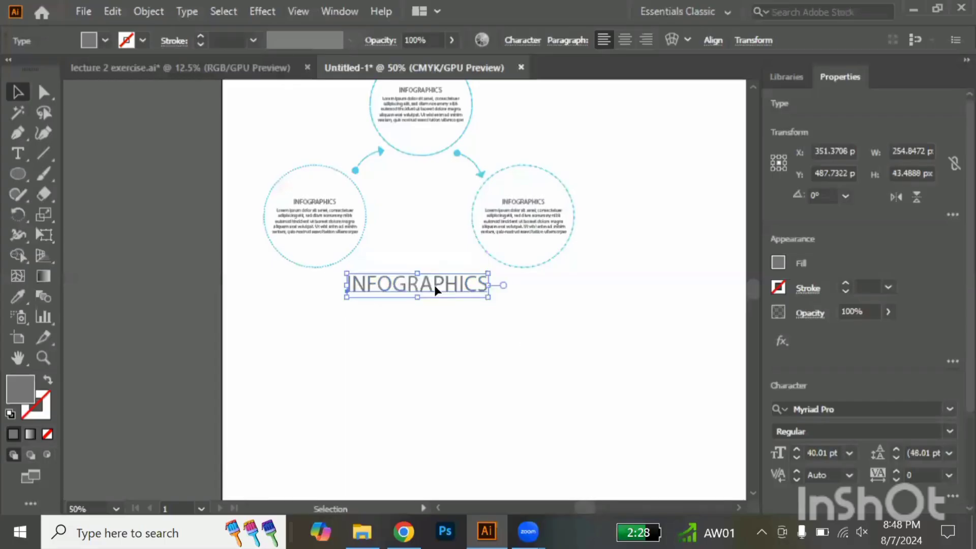
drag(436, 287, 436, 307)
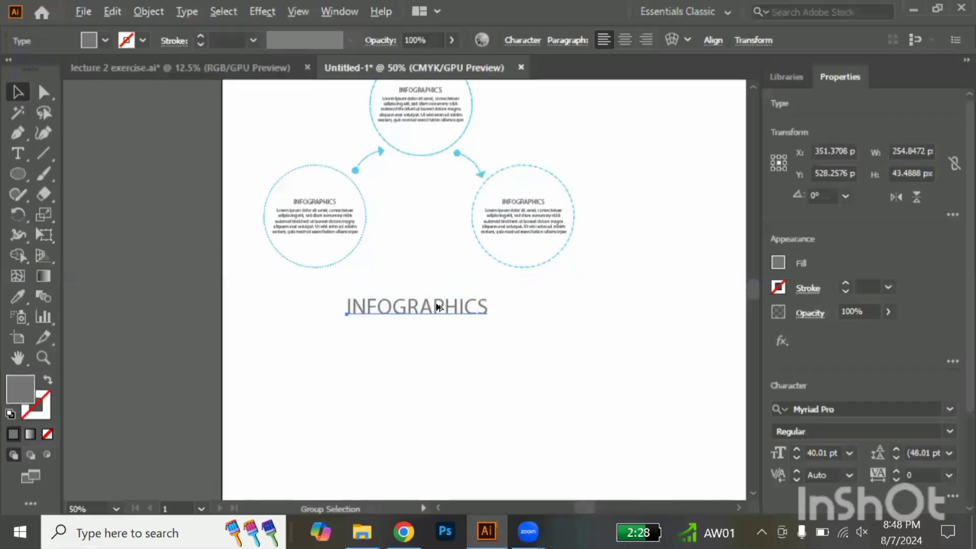
Set the large INFOGRAPHICS title's font to Arial Narrow Bold
scroll(436, 307, up, 2)
scroll(848, 367, down, 3)
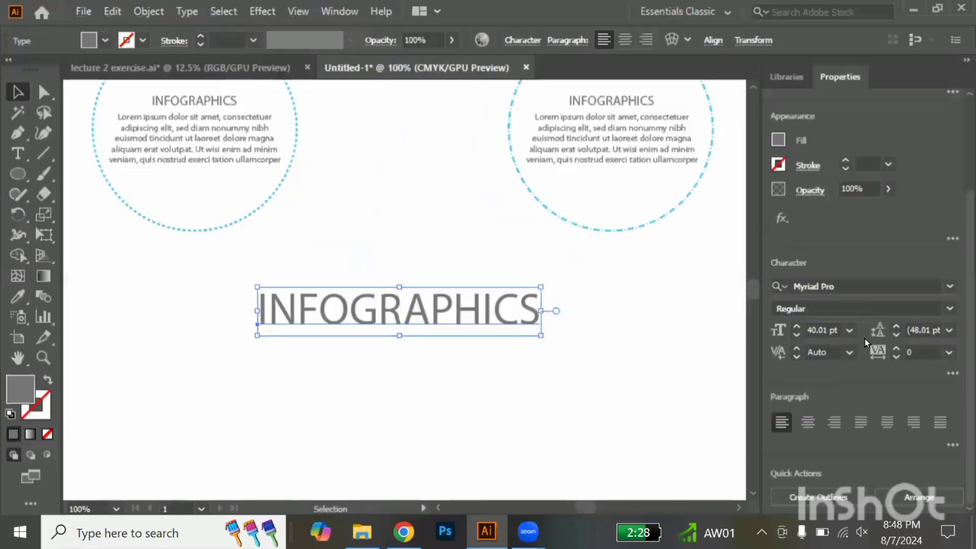
click(921, 285)
text(ARIA)
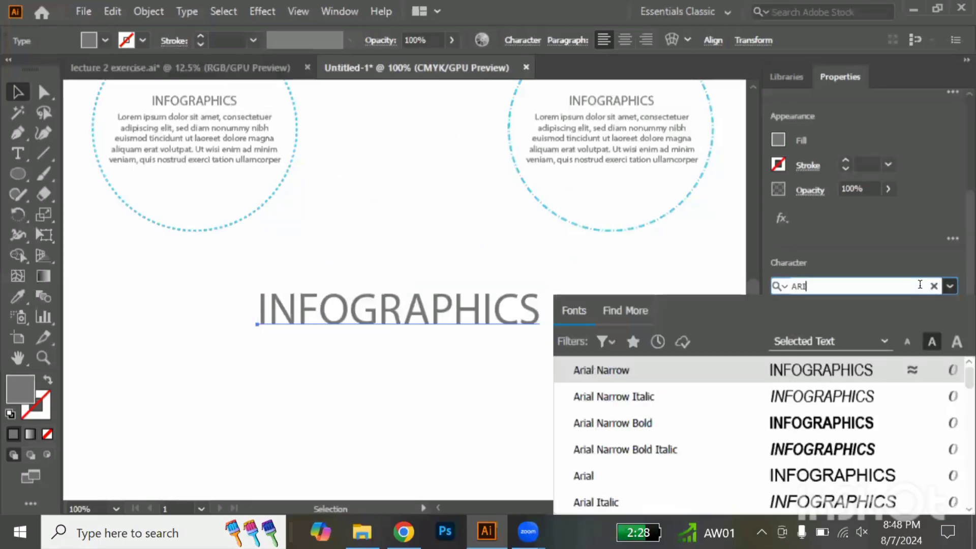
click(756, 421)
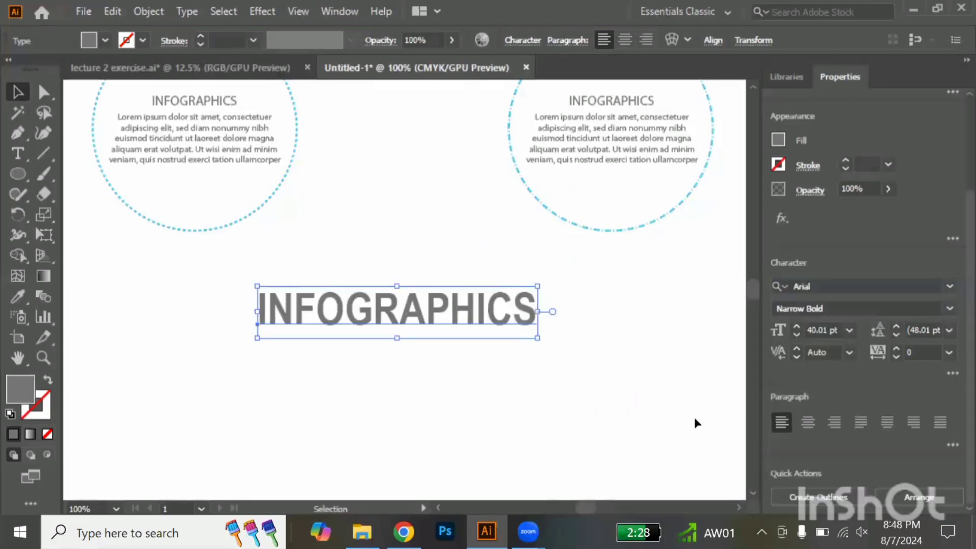
Colour the large INFOGRAPHICS title with the light blue sampled from the dotted circle, and deselect it
key(i)
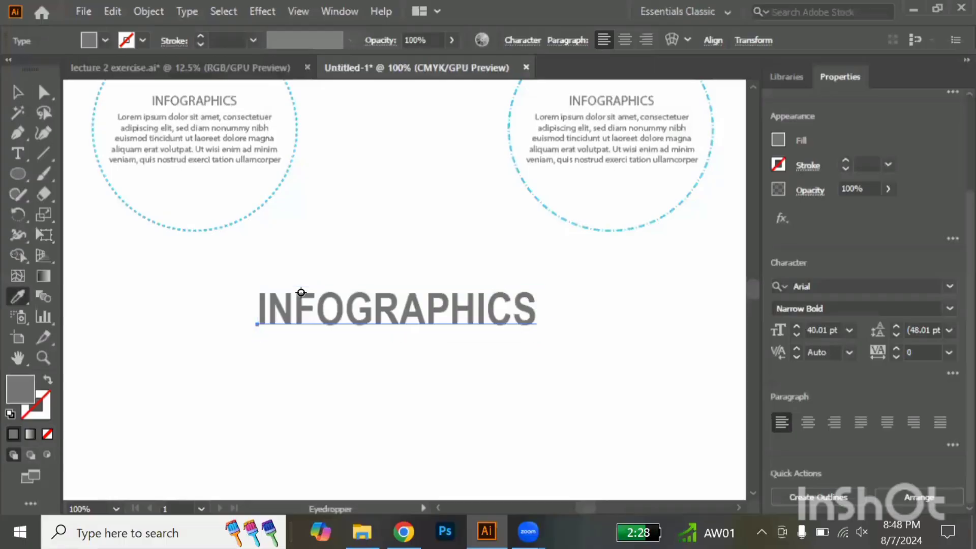
click(229, 229)
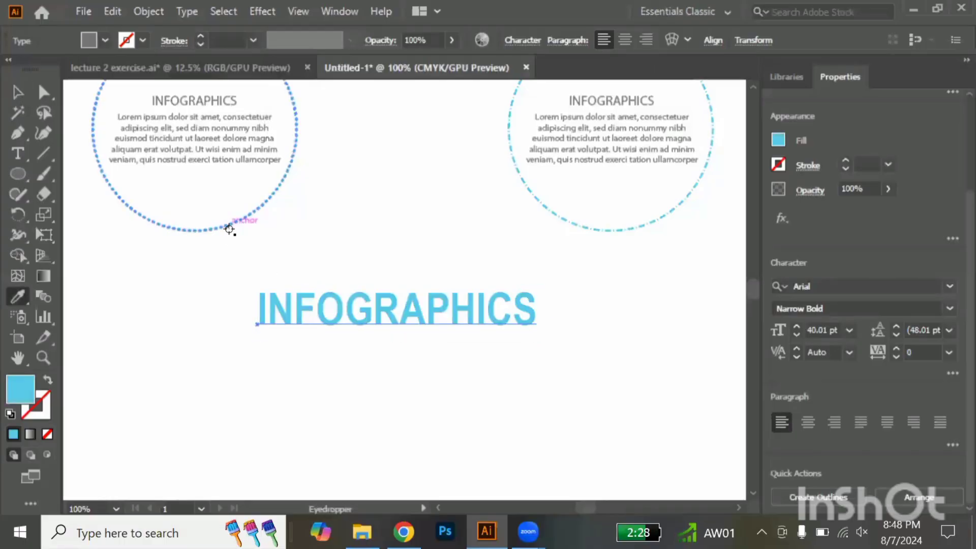
click(17, 92)
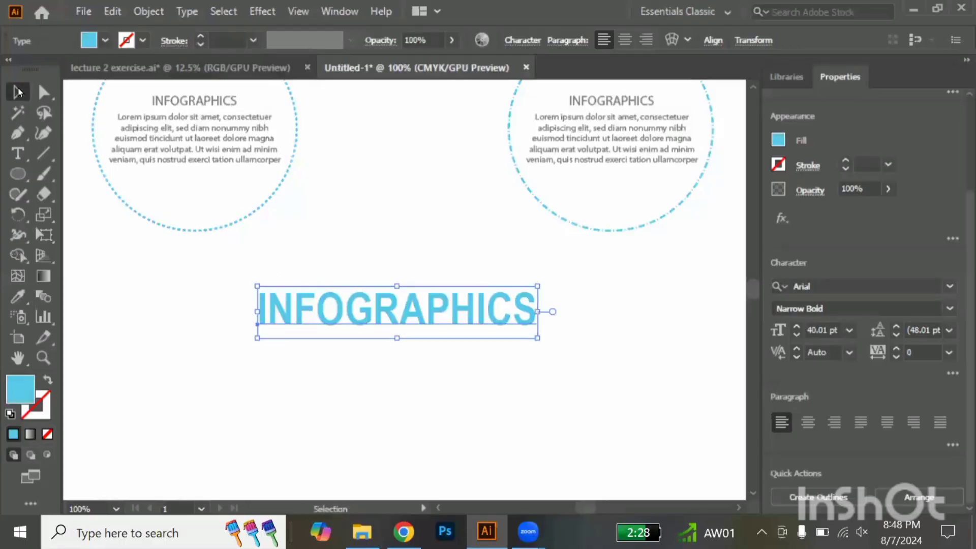
click(472, 224)
Duplicate the blue INFOGRAPHICS title to the right at the same height and replace the copy's text with "PENTOOL PRACTICE"
scroll(472, 224, down, 2)
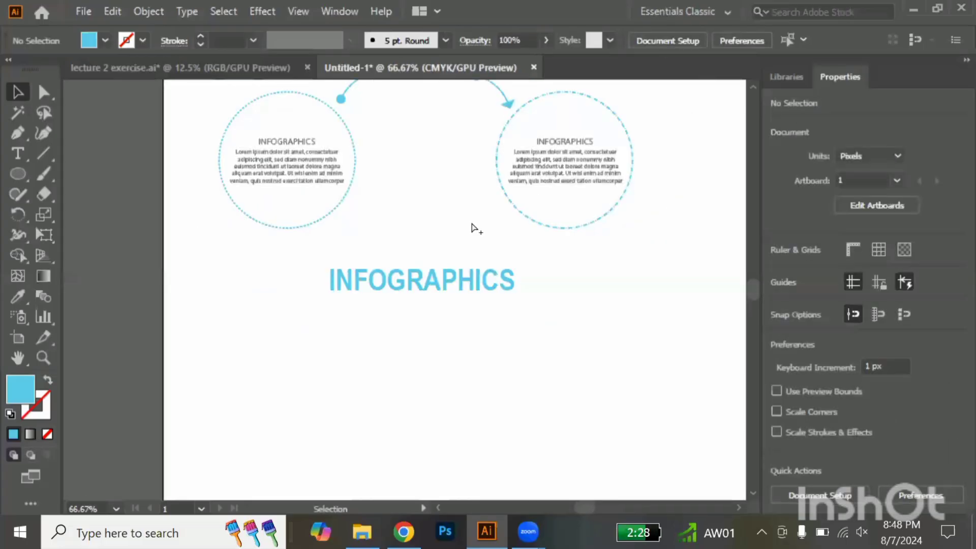
scroll(472, 224, right, 8)
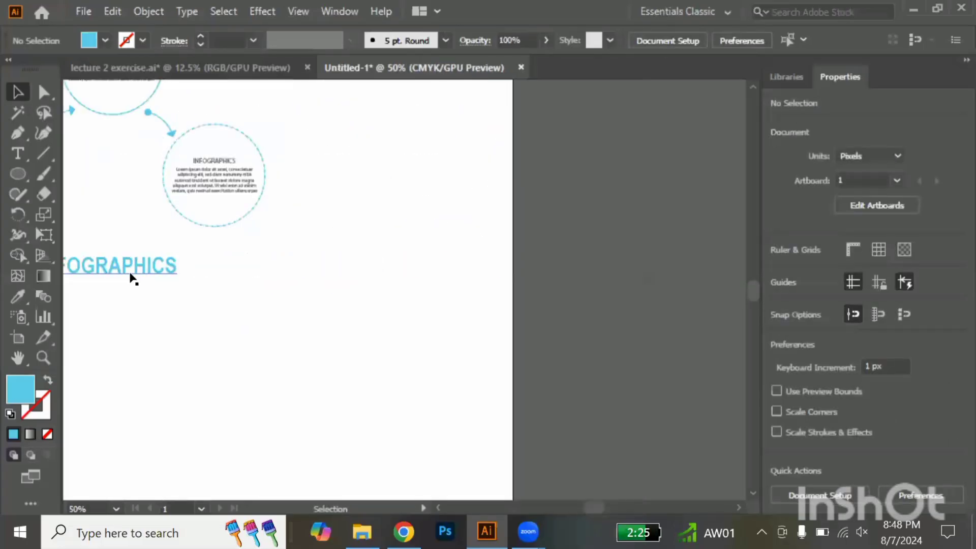
drag(141, 276, 239, 285)
key(t)
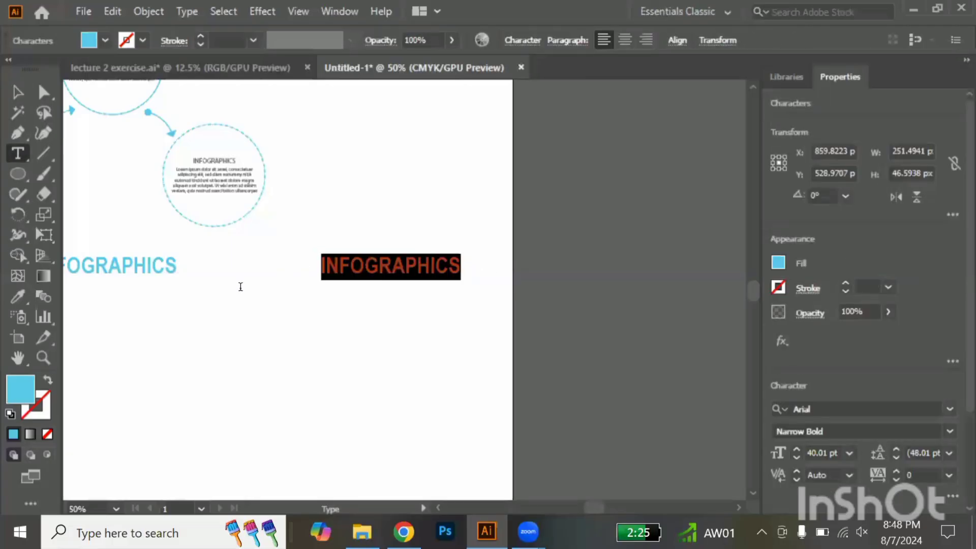
text(PEN TO)
key(BackSpace)
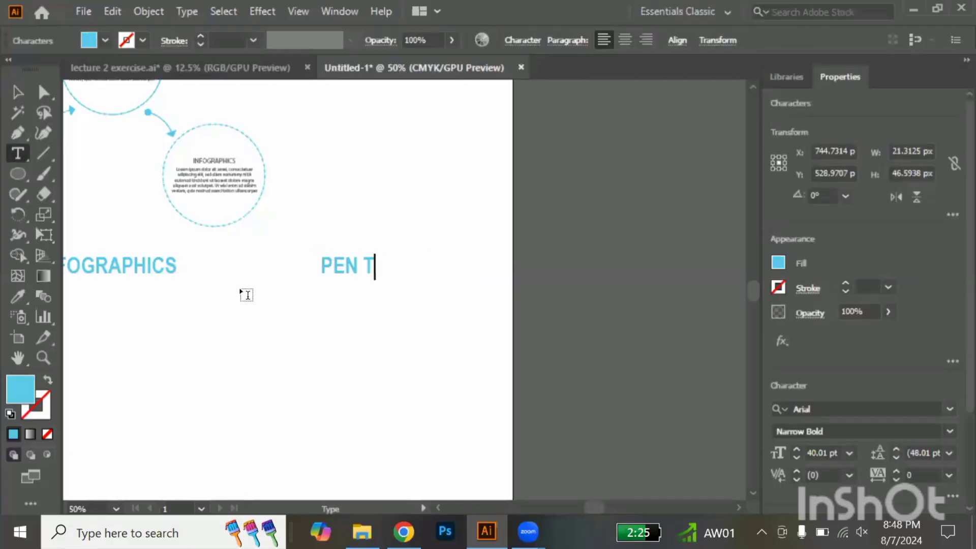
key(BackSpace)
key(BackSpace)
text(TOOL)
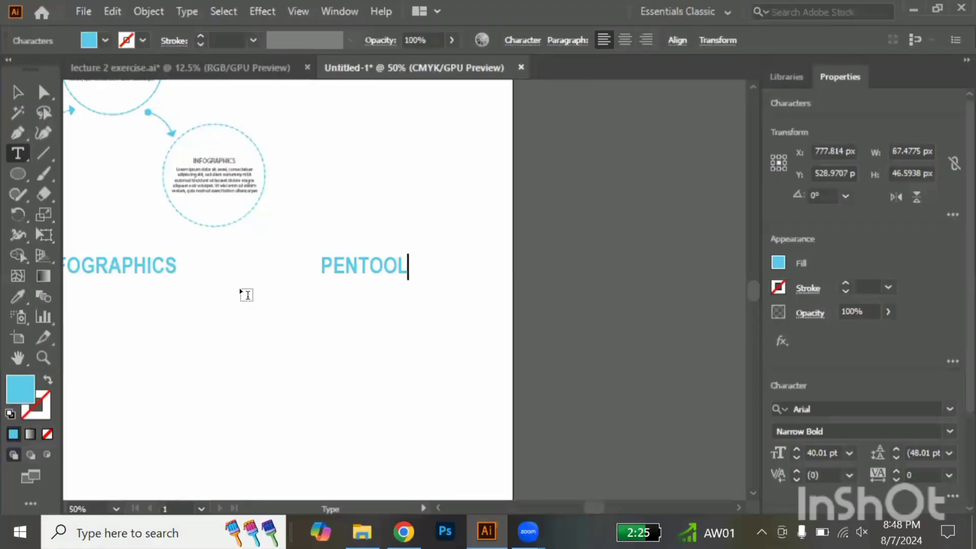
text( PRACTI)
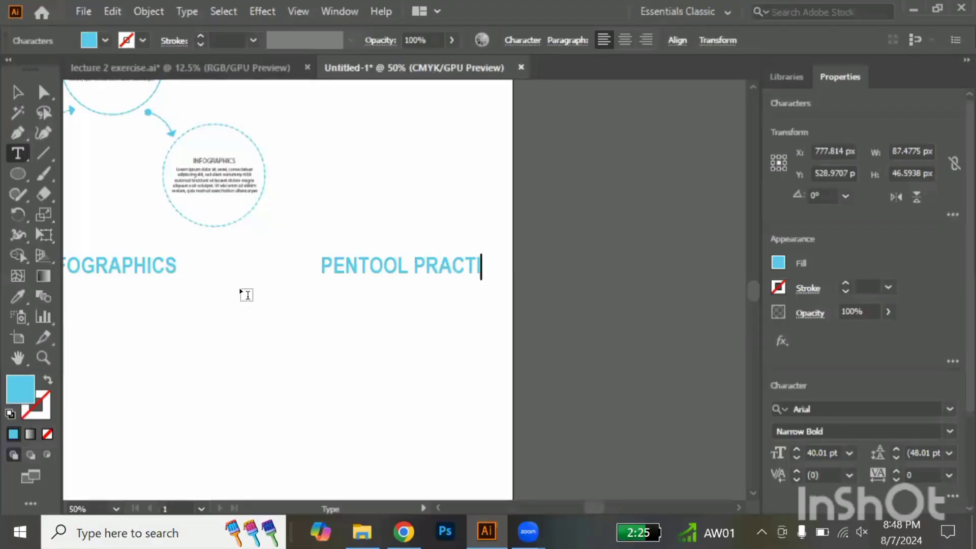
text(CE)
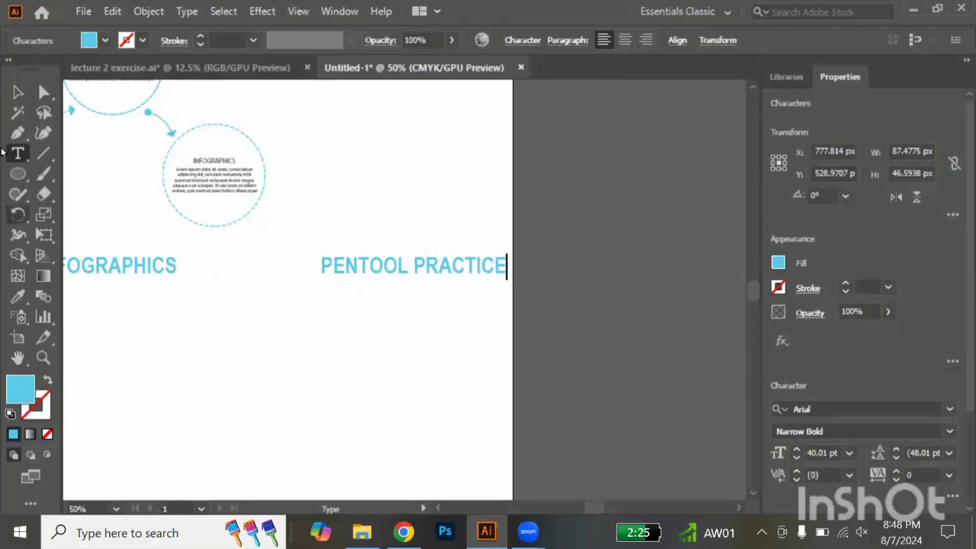
Move the PENTOOL PRACTICE title about 46 px left and scale it down slightly around its centre
click(17, 93)
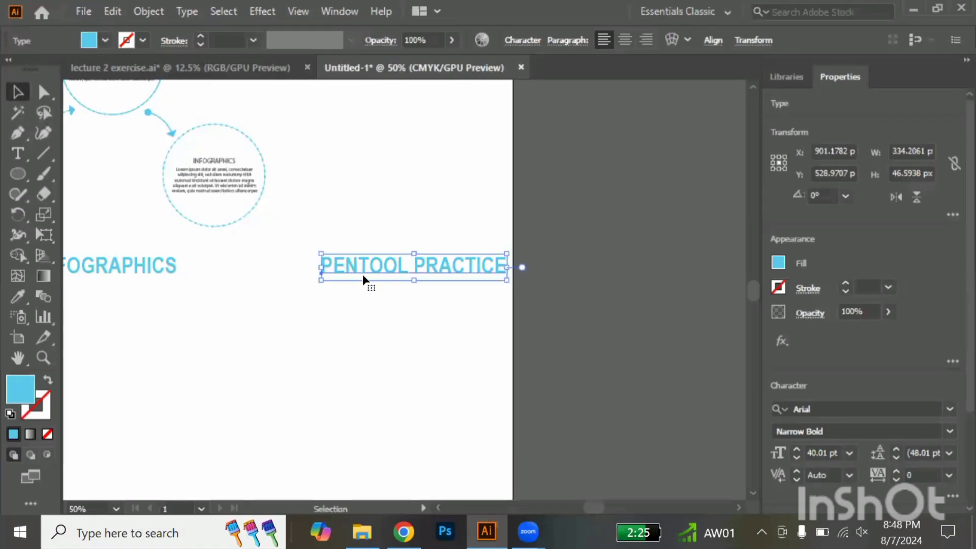
drag(366, 268, 341, 269)
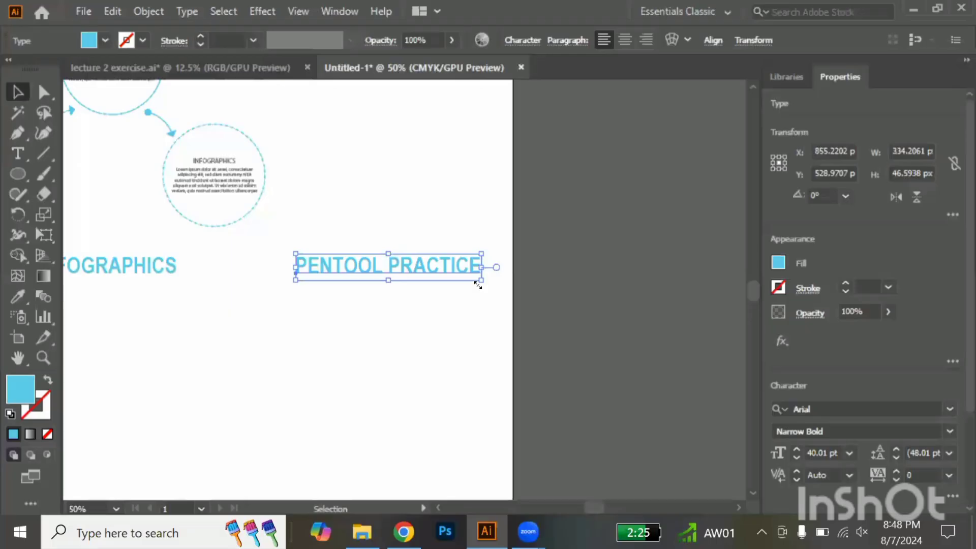
mouse_move(480, 283)
mouse_down()
mouse_move(456, 281)
mouse_move(465, 283)
mouse_up()
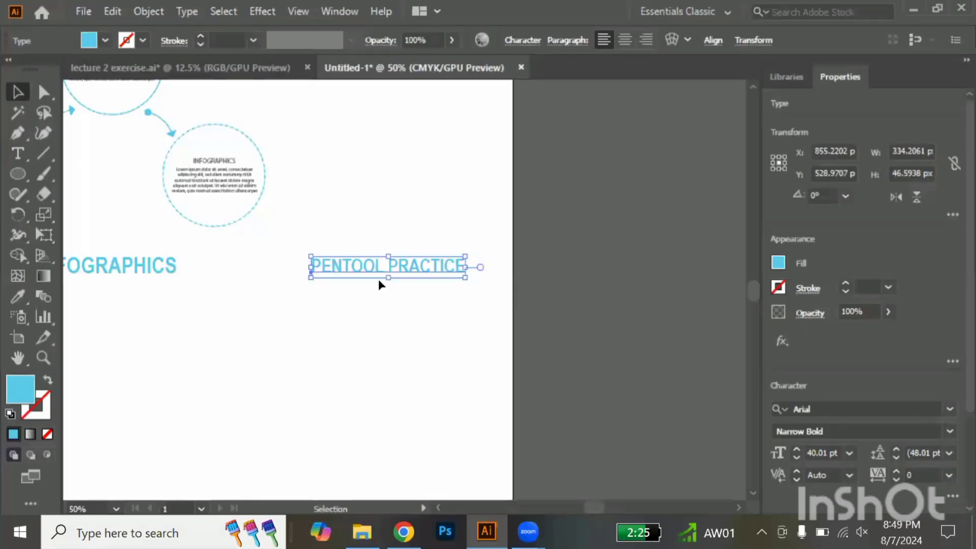
Scale the large INFOGRAPHICS title down proportionally around its centre to about 34 pt, and deselect it
scroll(326, 273, left, 5)
click(326, 273)
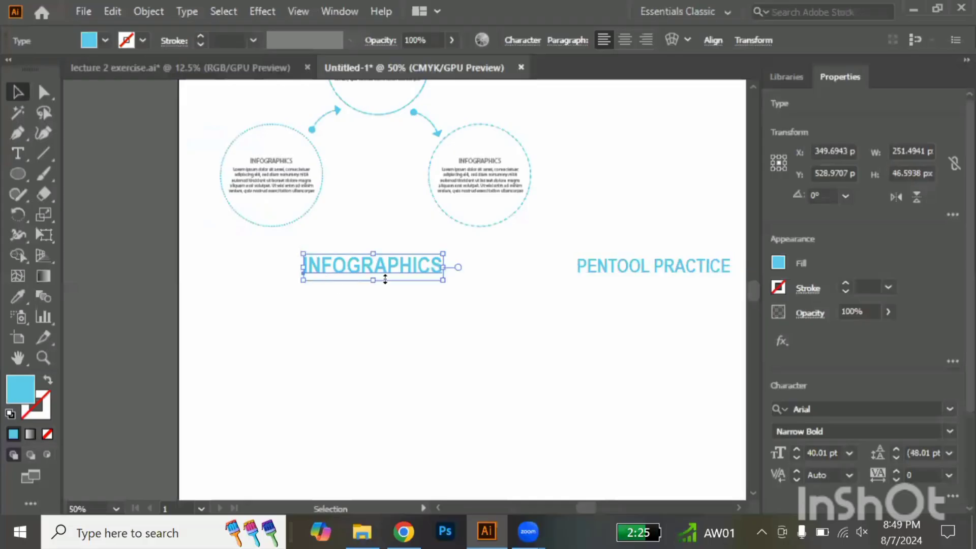
drag(443, 281, 432, 278)
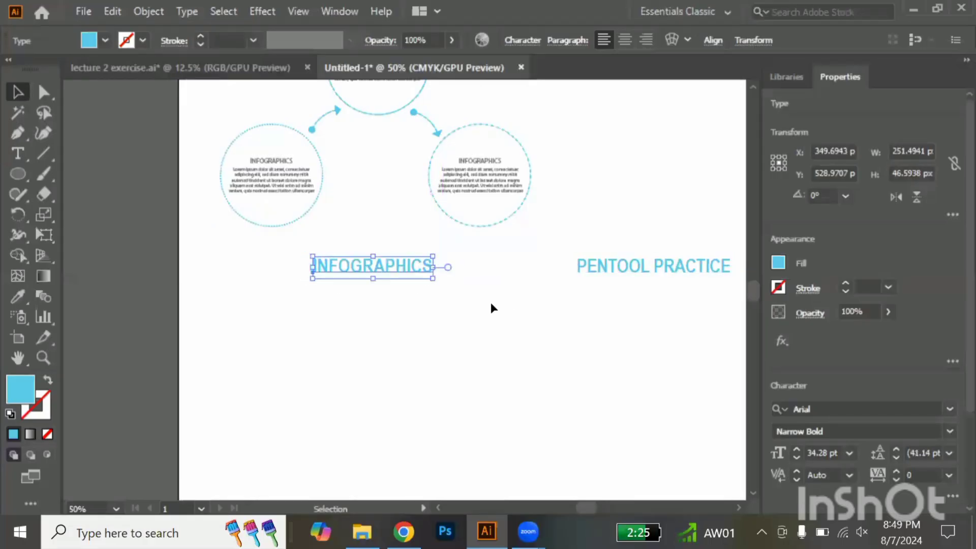
click(490, 302)
Switch to File Explorer and open the Class reference folder inside the work folder
scroll(490, 302, right, 5)
scroll(490, 302, up, 3)
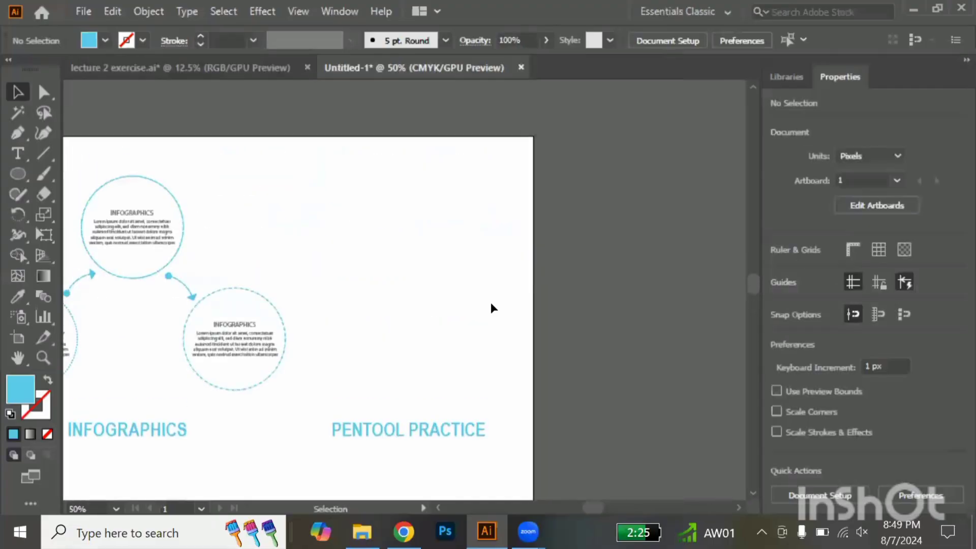
scroll(490, 302, down, 1)
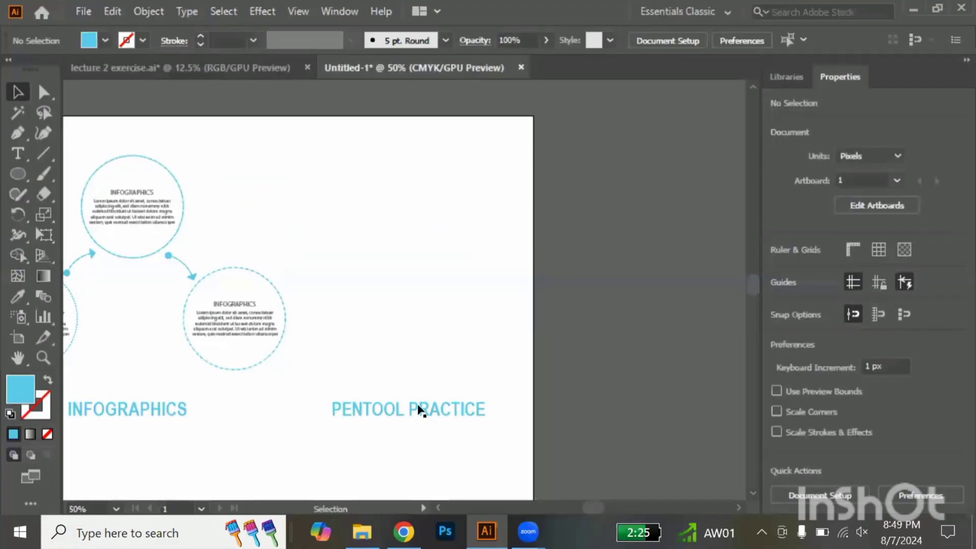
click(363, 531)
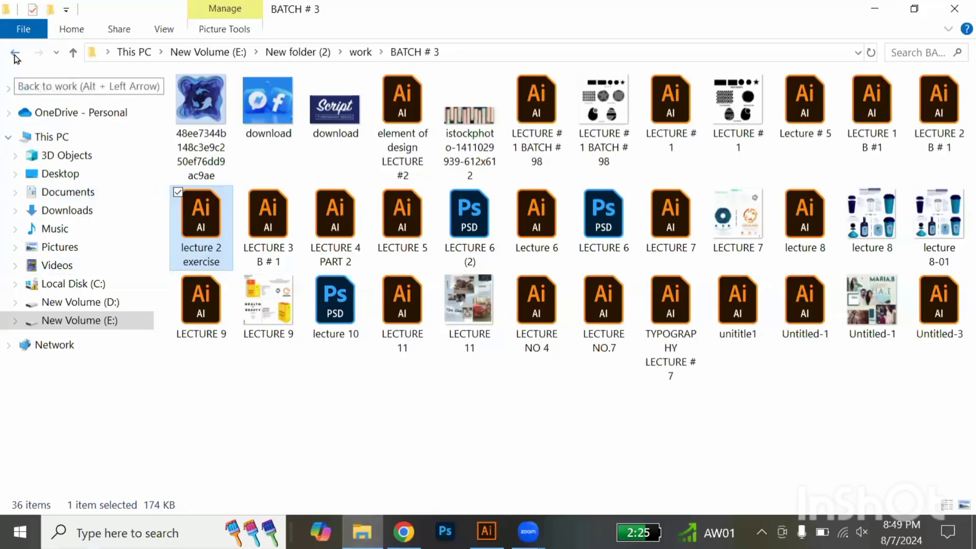
click(15, 55)
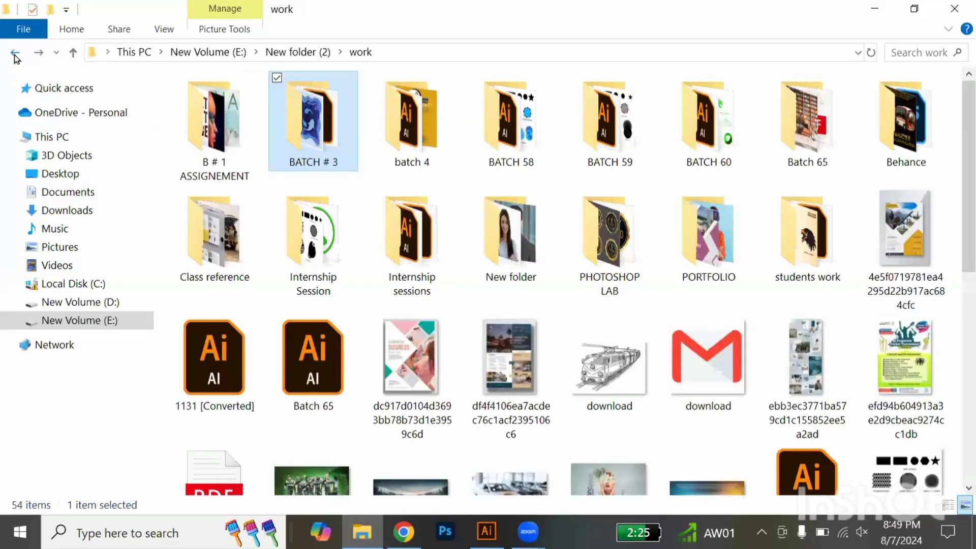
double_click(218, 245)
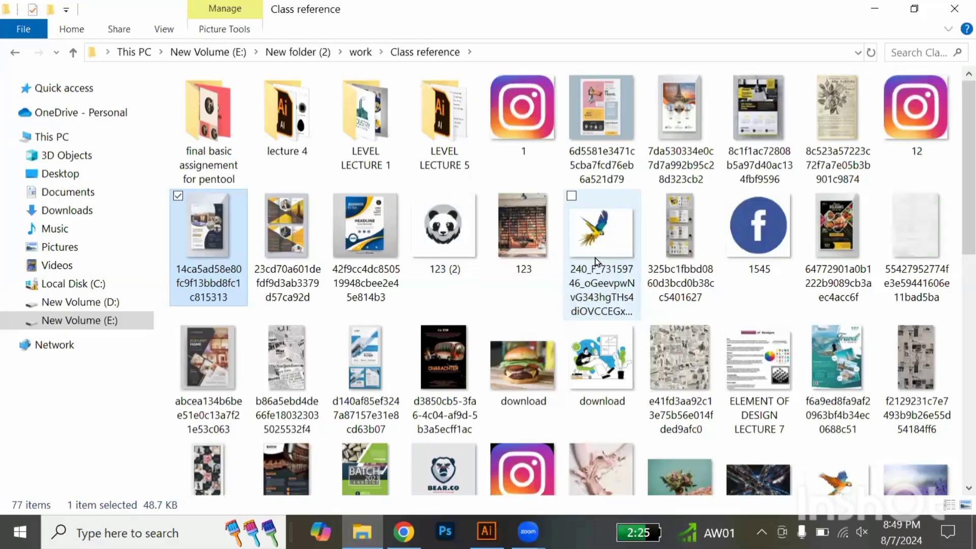
Place the "lecture 2" image from the Class reference folder on the Illustrator artboard above the PENTOOL PRACTICE title, and deselect it
scroll(596, 262, down, 2)
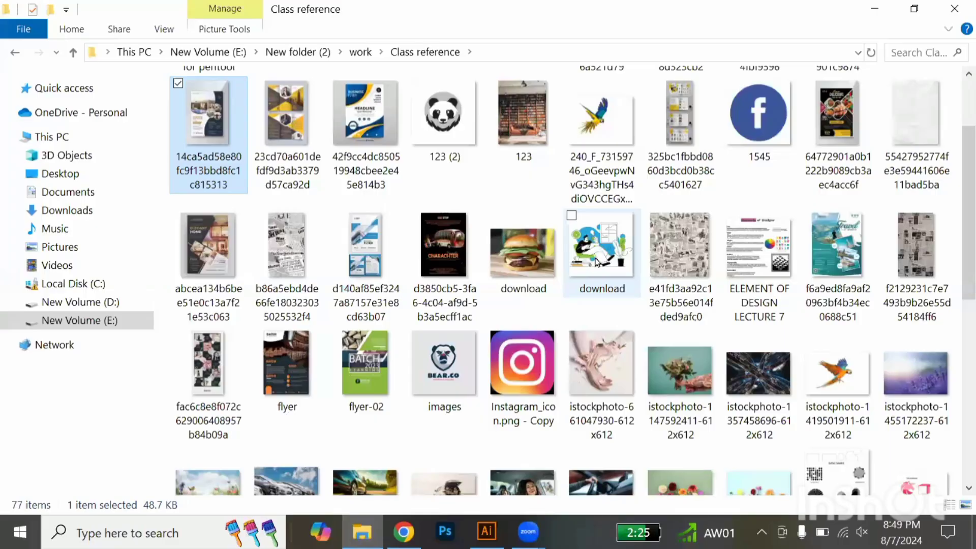
scroll(596, 262, down, 4)
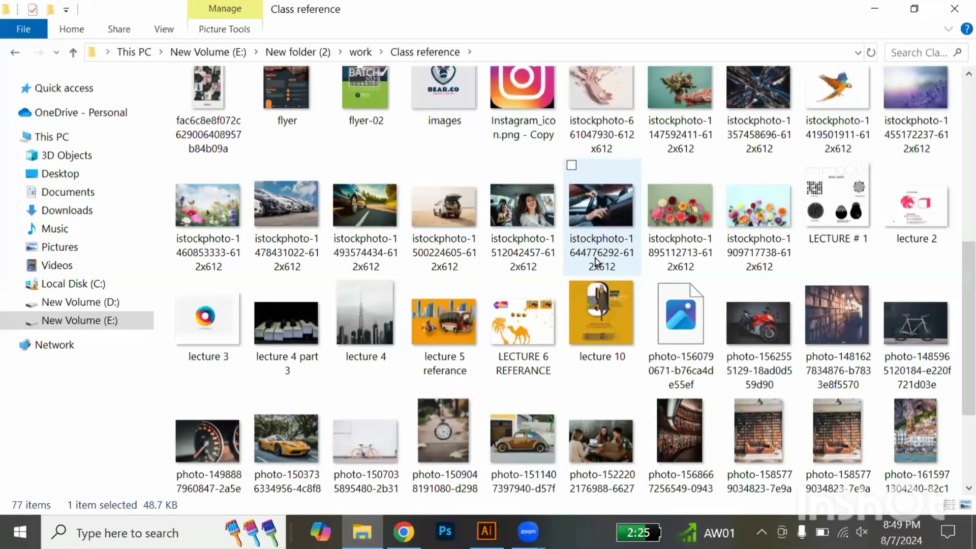
scroll(596, 262, down, 3)
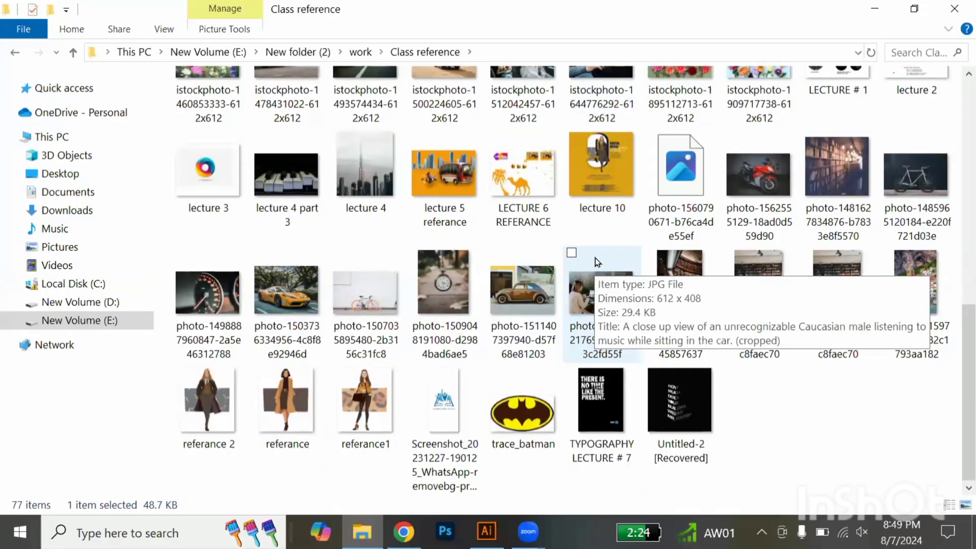
scroll(598, 262, up, 3)
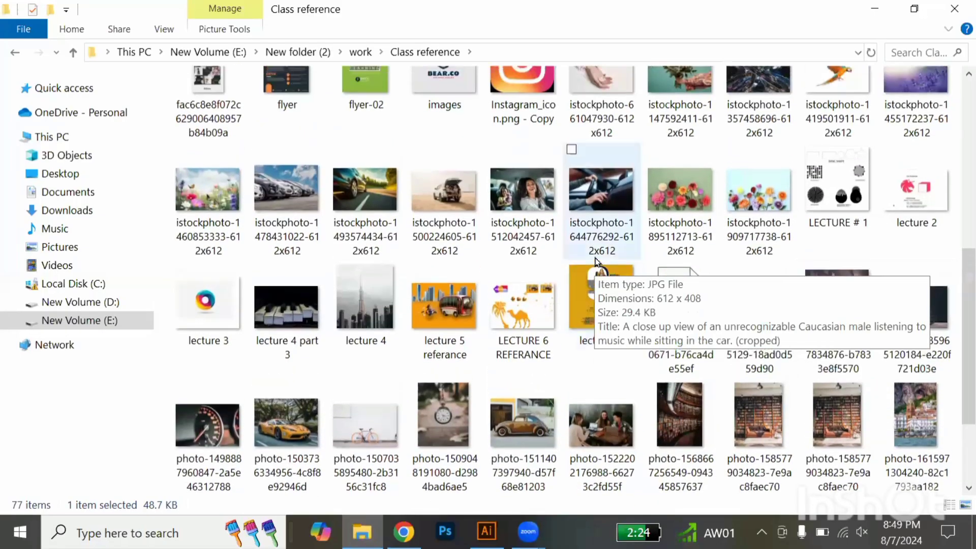
click(927, 197)
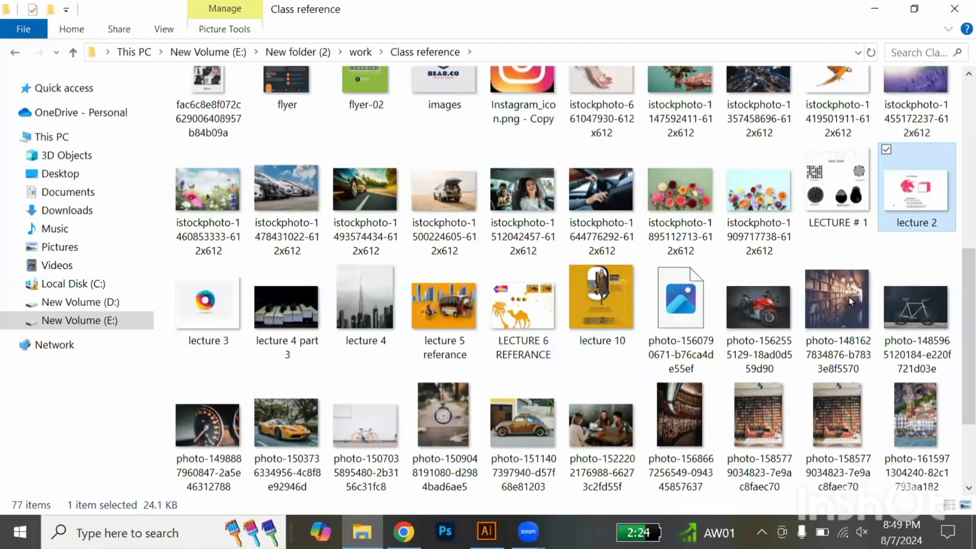
drag(849, 297, 450, 285)
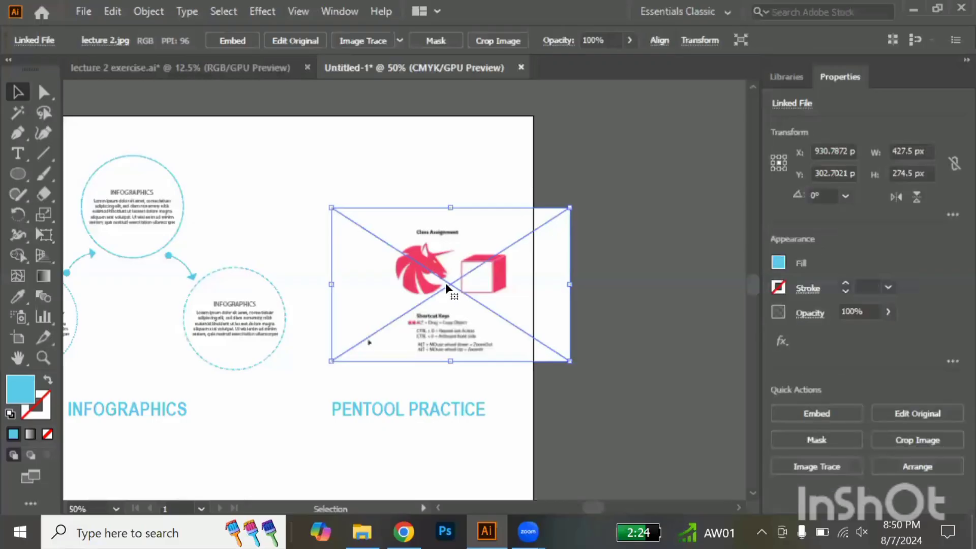
key(ctrl+shift+a)
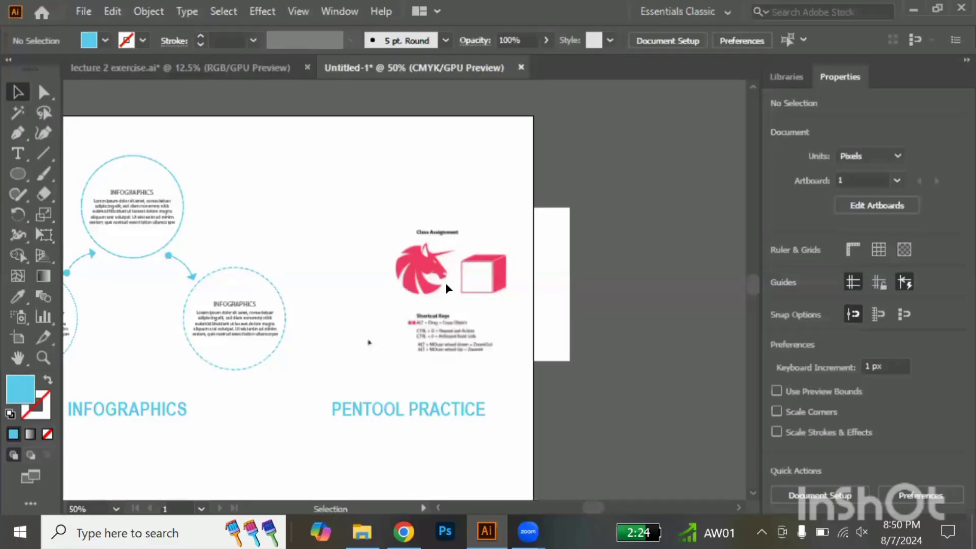
Activate the Pen tool for tracing the unicorn head in the placed lecture 2 image
key(alt)
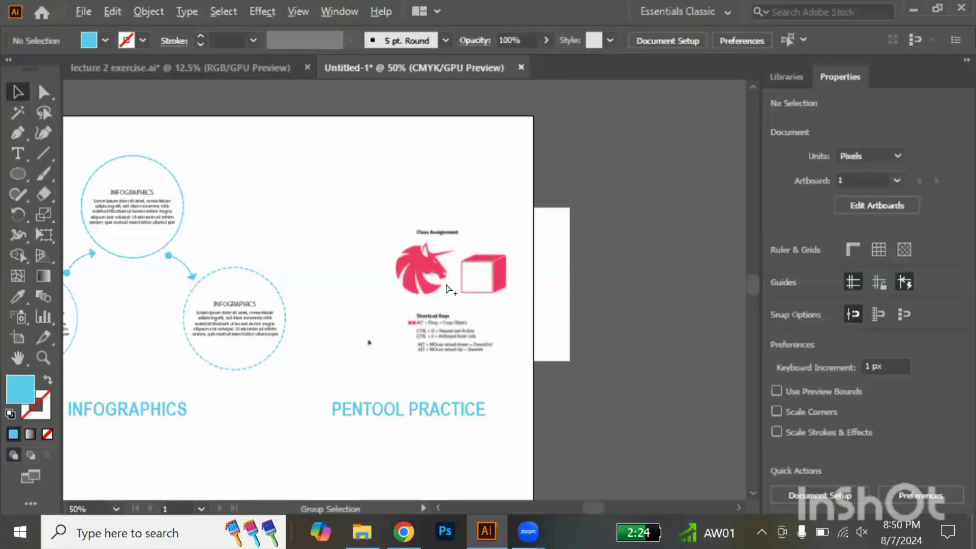
scroll(446, 285, up, 4)
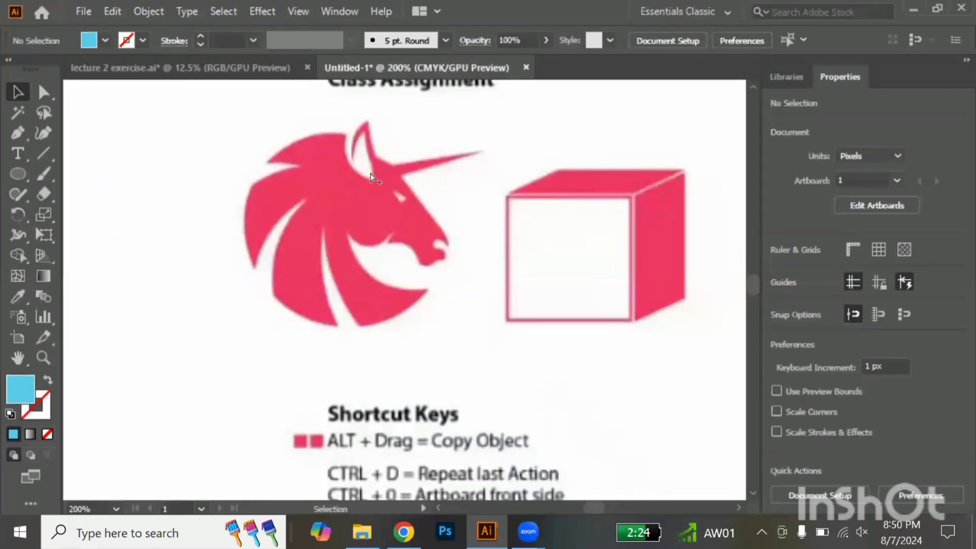
scroll(370, 172, up, 2)
scroll(370, 171, up, 2)
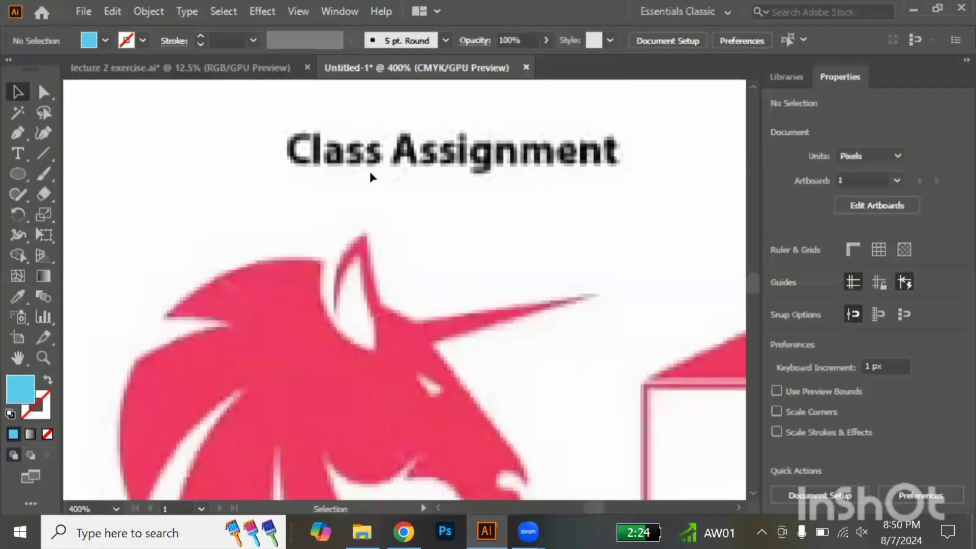
scroll(371, 174, down, 1)
key(p)
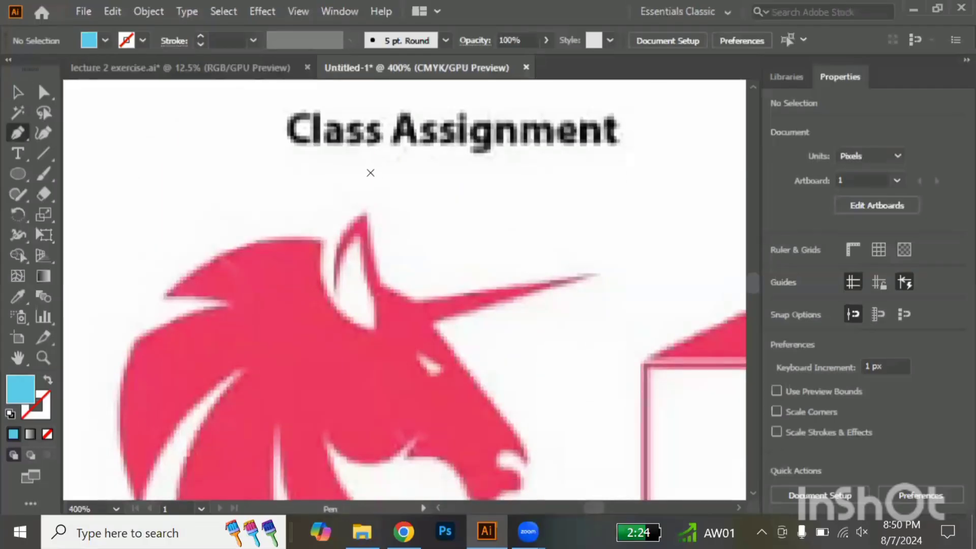
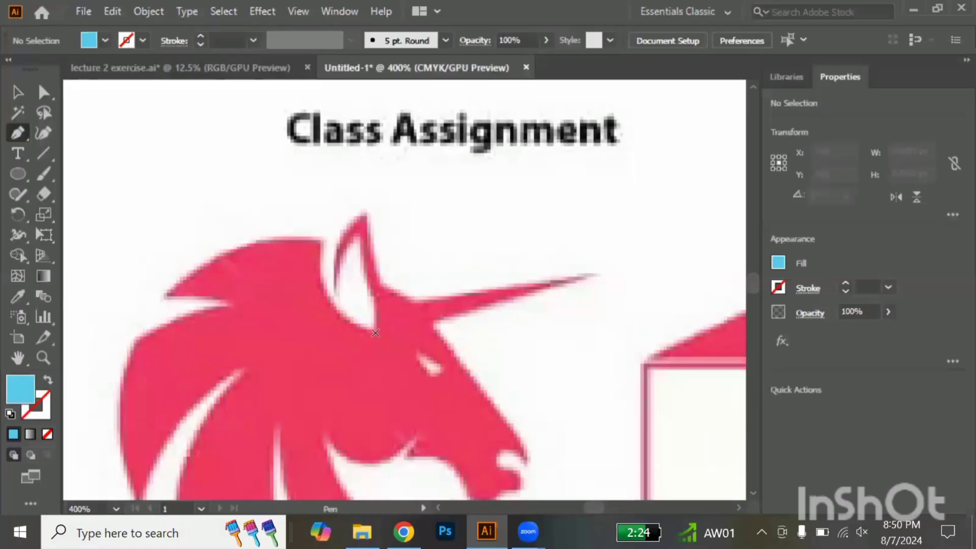
Trace the right edge of the unicorn's ear opening from its base to the inner tip, and swap fill and stroke
click(376, 333)
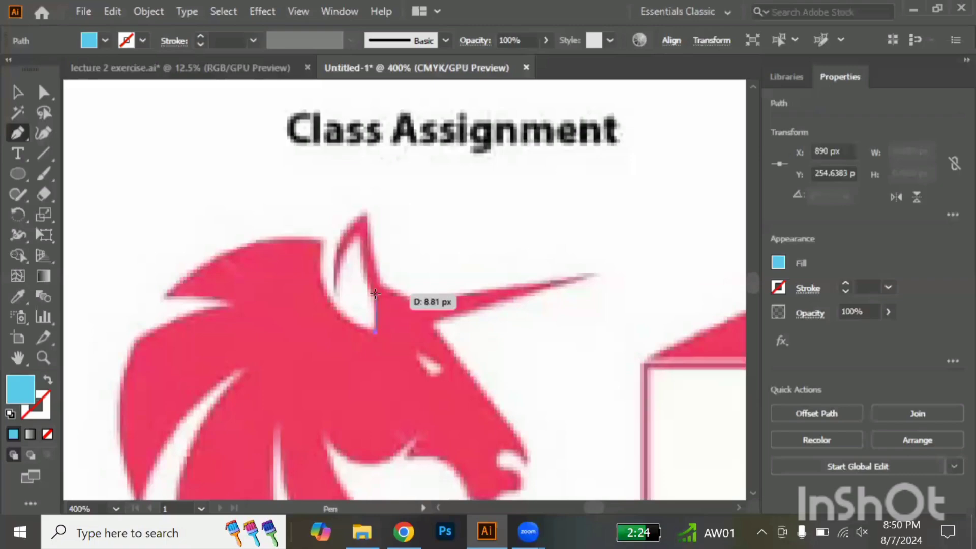
click(375, 294)
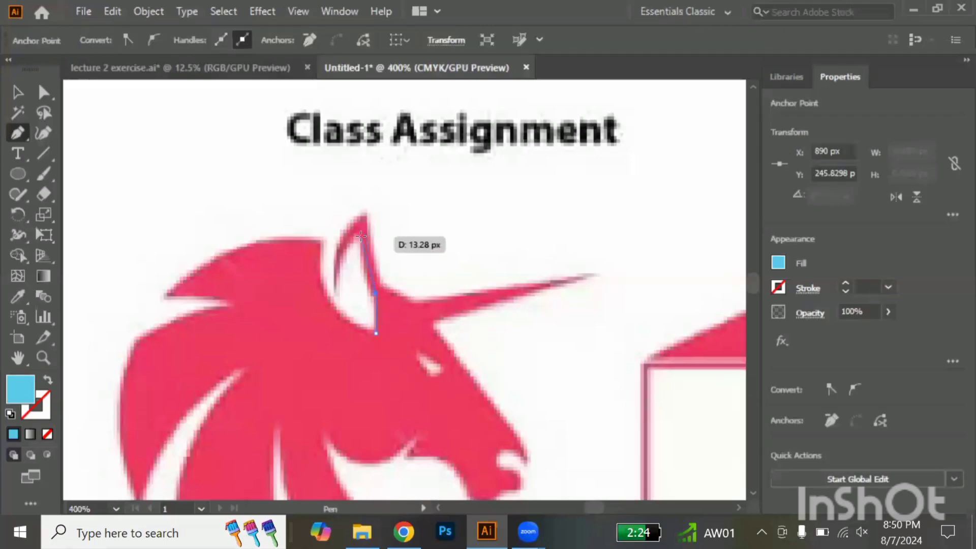
drag(368, 210, 363, 231)
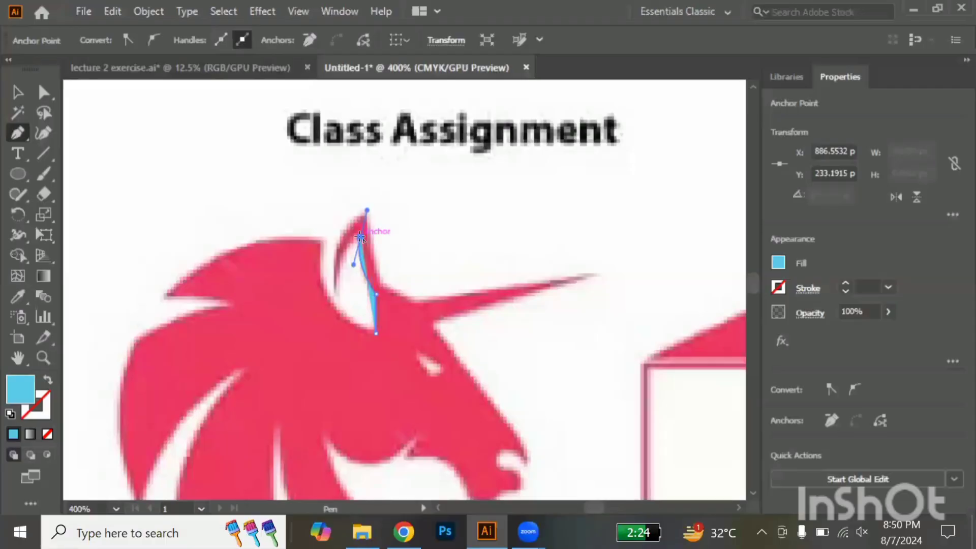
scroll(360, 237, up, 3)
drag(365, 222, 361, 226)
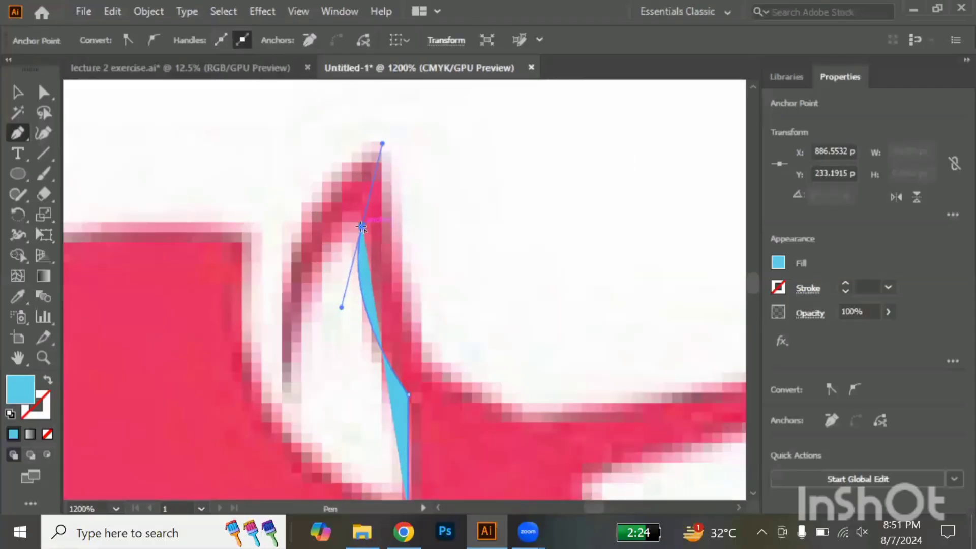
click(361, 225)
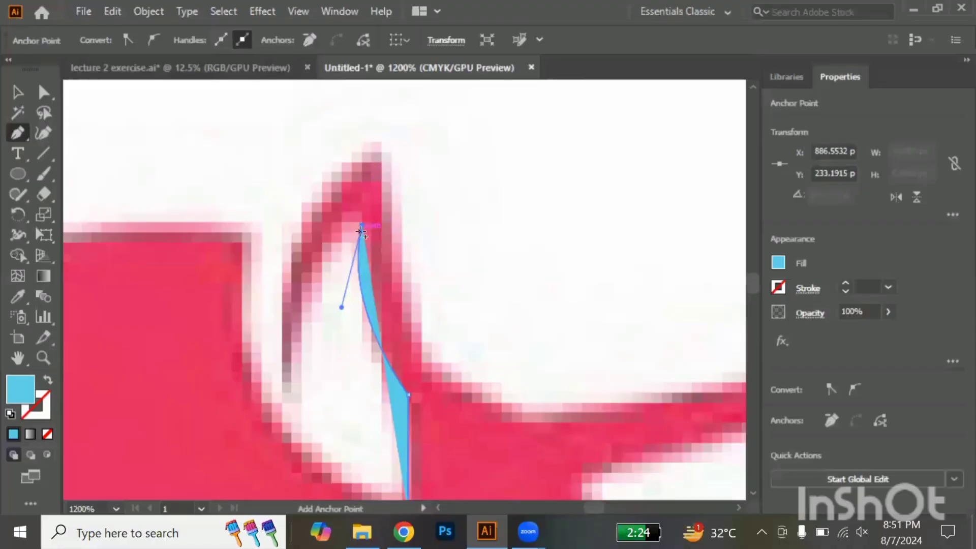
drag(361, 231, 46, 382)
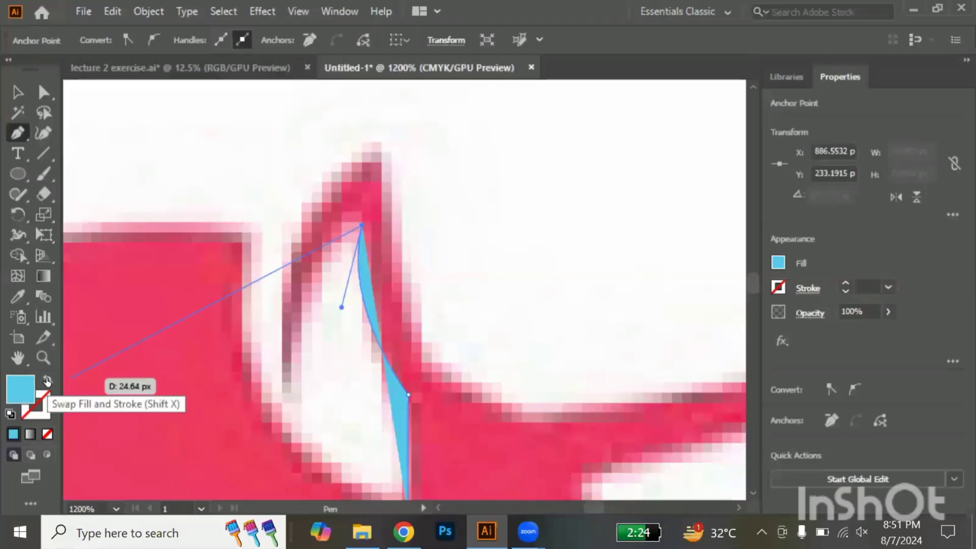
click(48, 381)
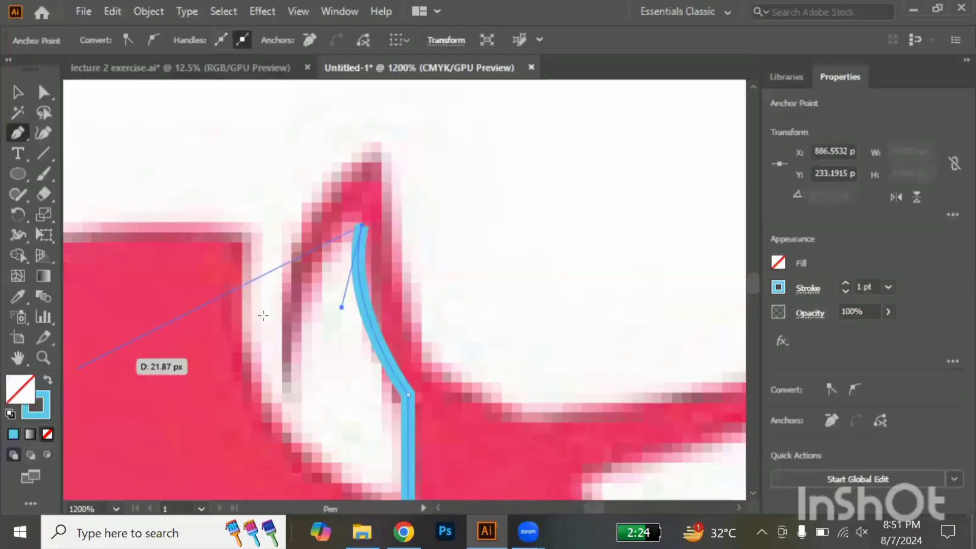
Continue the path down the ear opening's left edge, around the outer ear to its tip and down to the forehead
scroll(304, 311, down, 1)
scroll(304, 310, down, 3)
mouse_move(304, 311)
mouse_down()
mouse_move(288, 292)
mouse_move(283, 376)
mouse_move(287, 293)
mouse_up()
scroll(287, 292, up, 1)
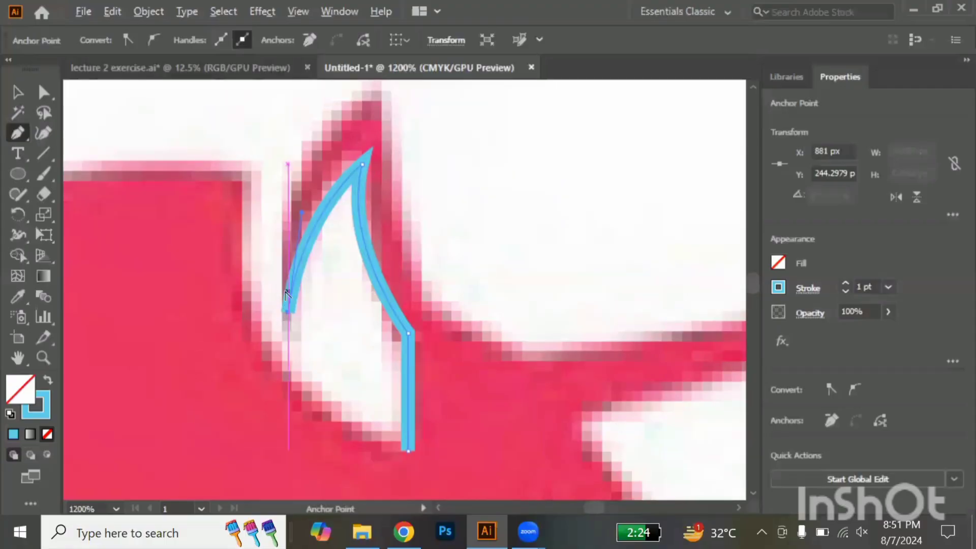
scroll(287, 291, down, 1)
scroll(359, 189, up, 5)
scroll(360, 190, down, 1)
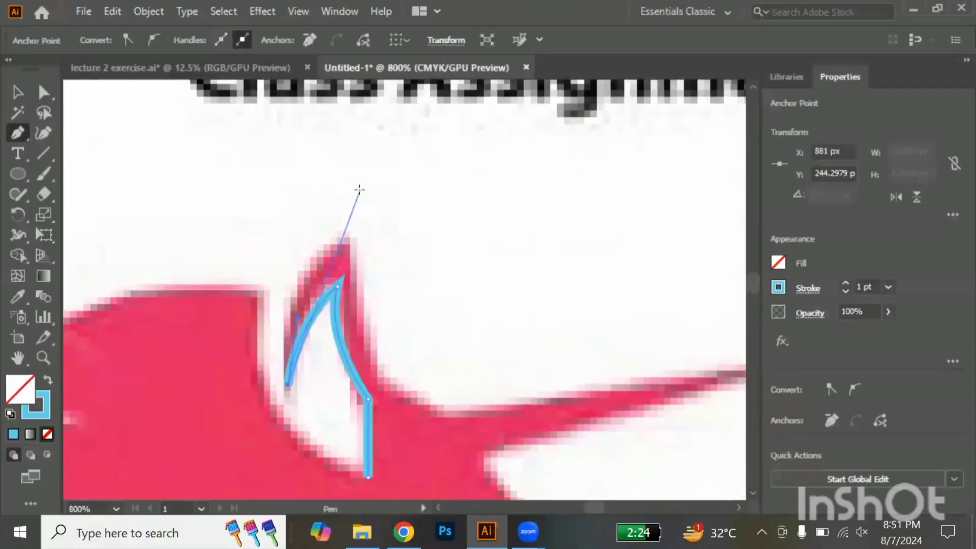
drag(356, 203, 423, 204)
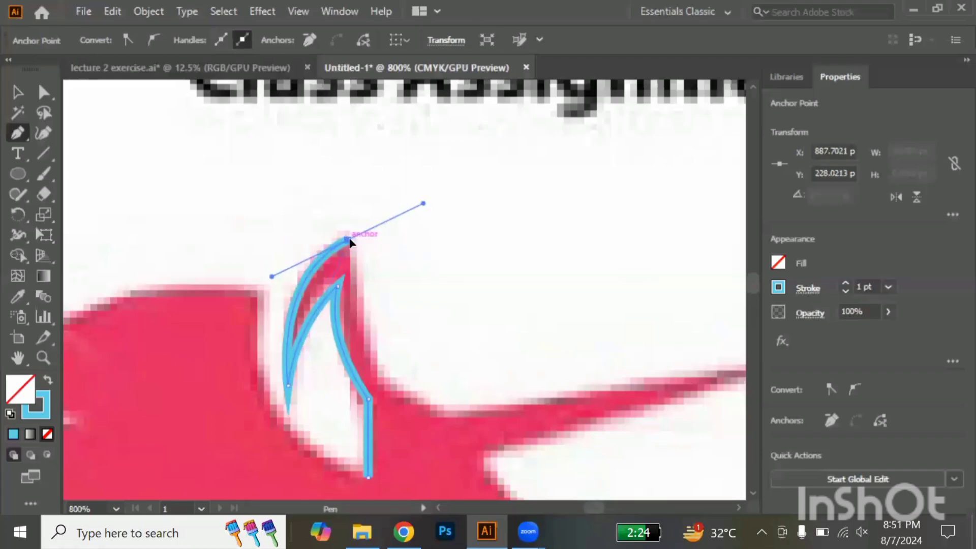
mouse_move(350, 243)
mouse_down()
mouse_move(376, 386)
mouse_move(377, 374)
mouse_up()
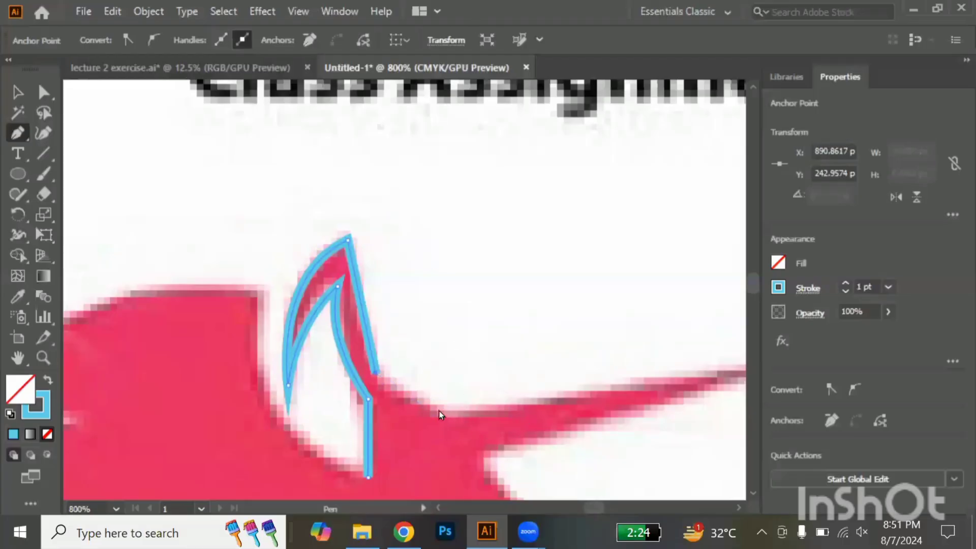
Trace straight segments along the horn's upper and lower edges, then down the face to just above the nose
click(437, 412)
click(740, 374)
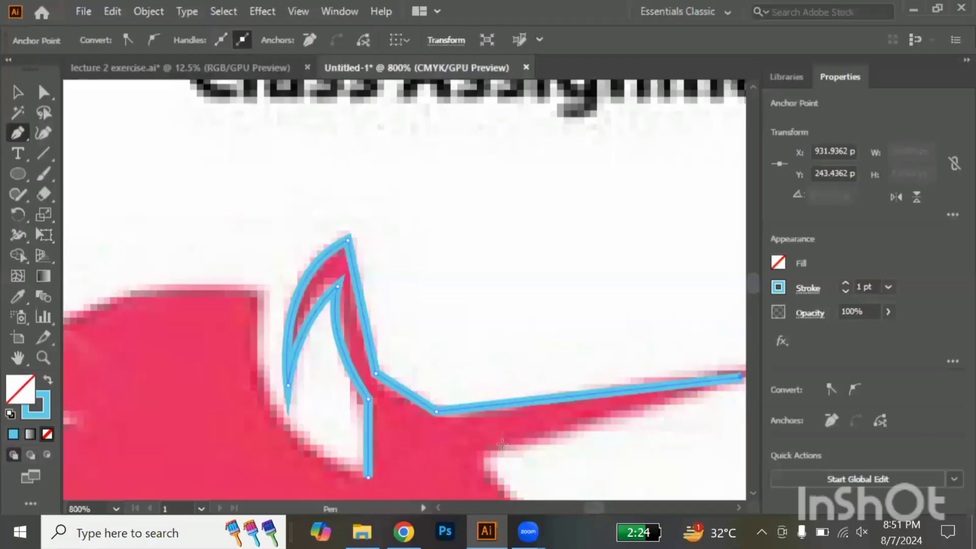
scroll(472, 402, down, 5)
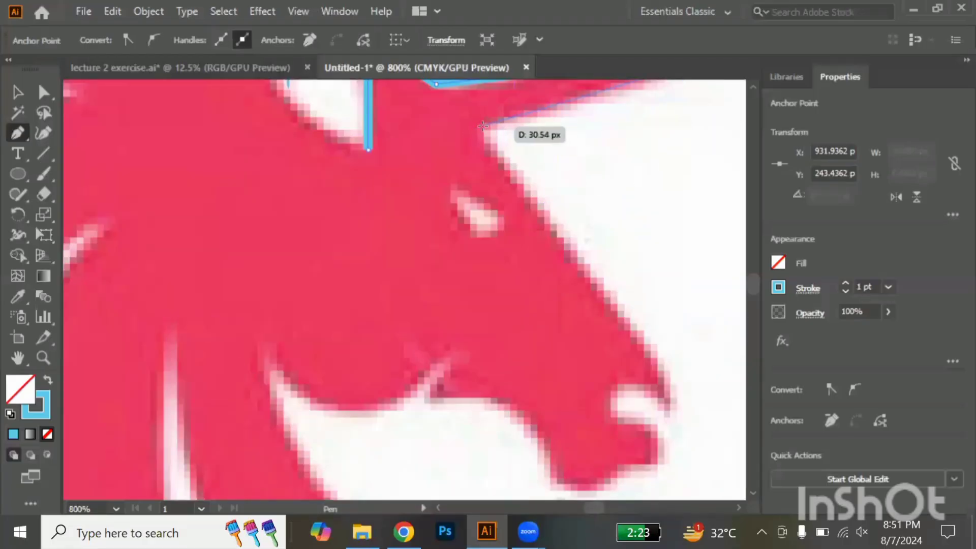
click(482, 125)
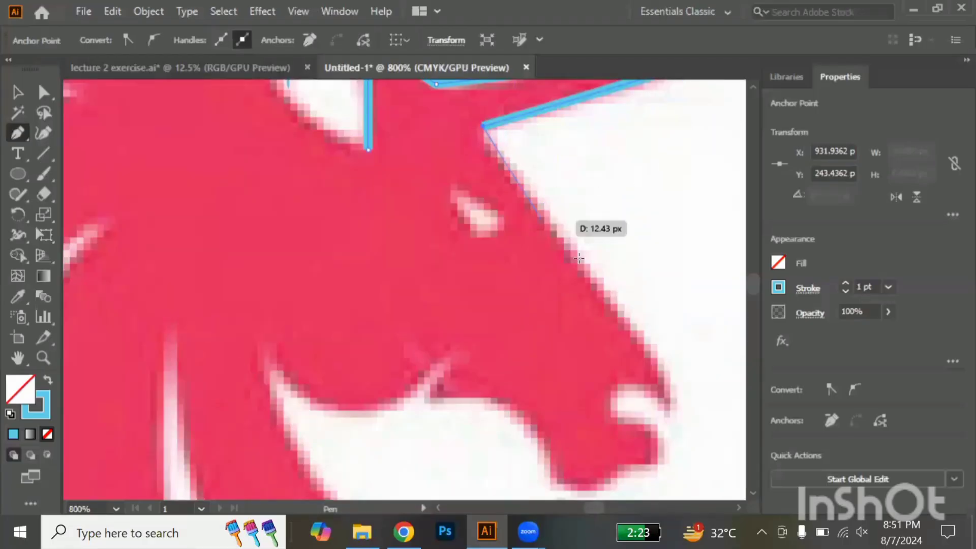
click(661, 366)
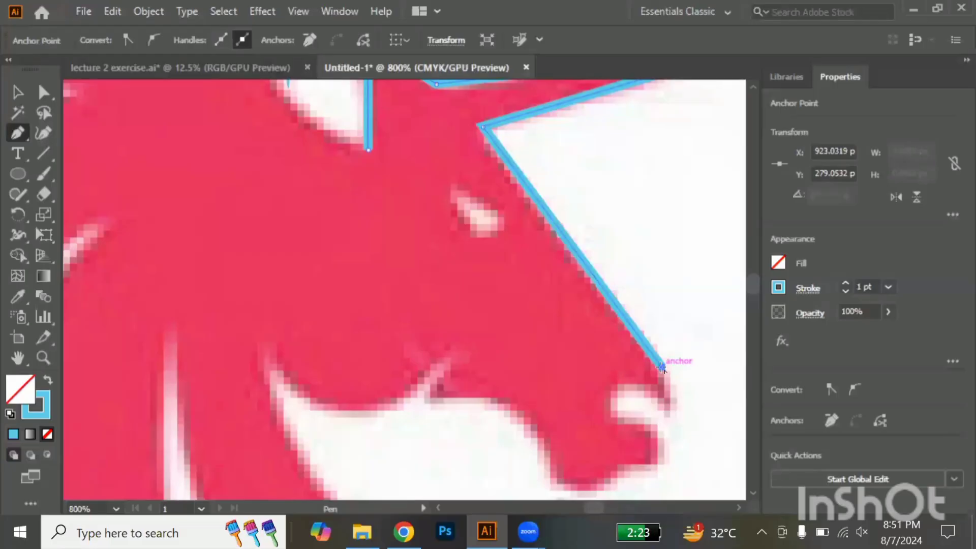
Trace the curved nose tip, the nostril notch and the rounded upper lip, making corner points where the direction changes
scroll(661, 367, down, 3)
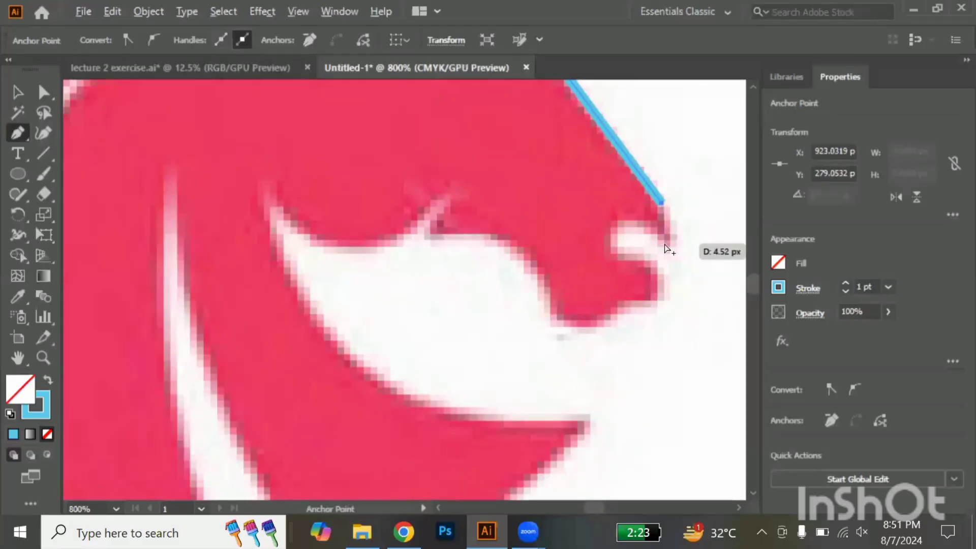
scroll(665, 245, up, 1)
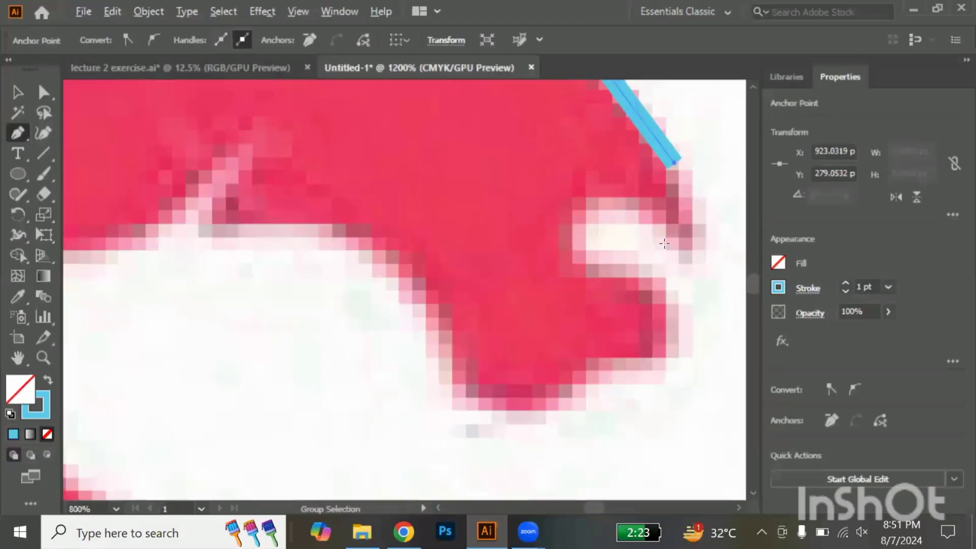
drag(685, 261, 660, 311)
click(685, 261)
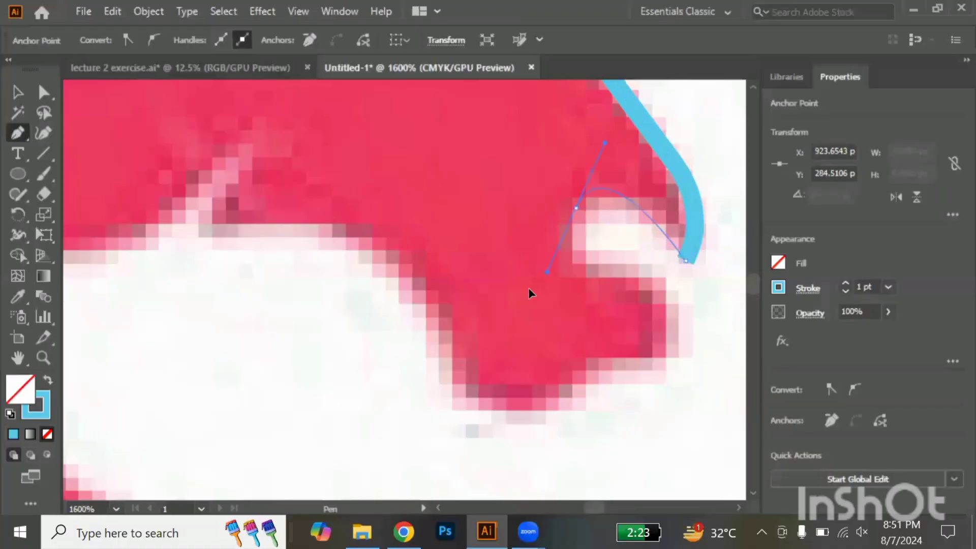
drag(576, 208, 524, 269)
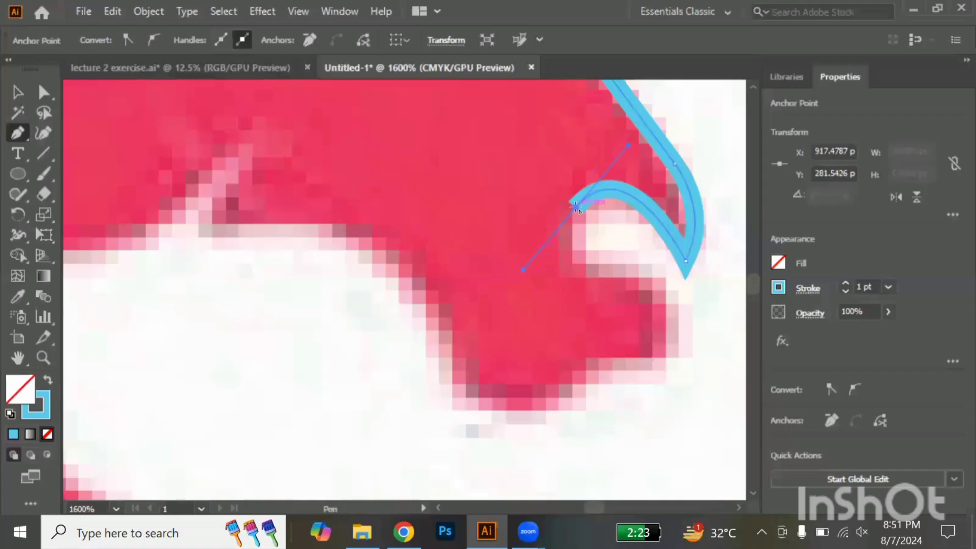
click(575, 208)
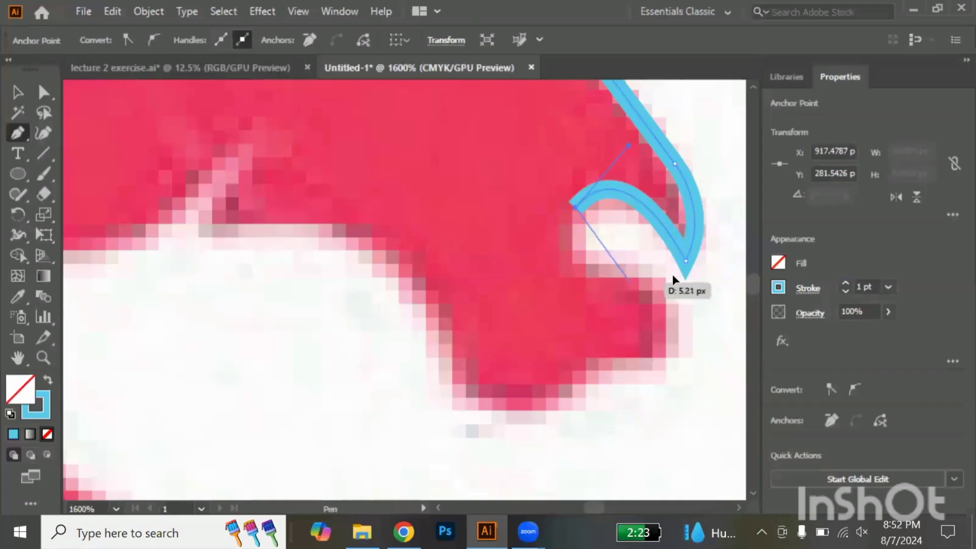
drag(631, 282, 716, 281)
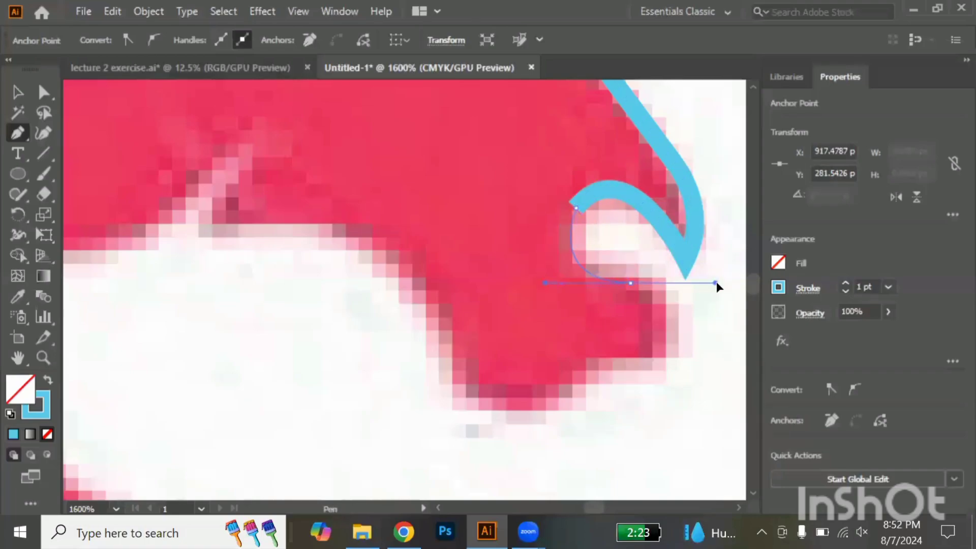
click(630, 282)
drag(631, 367, 525, 392)
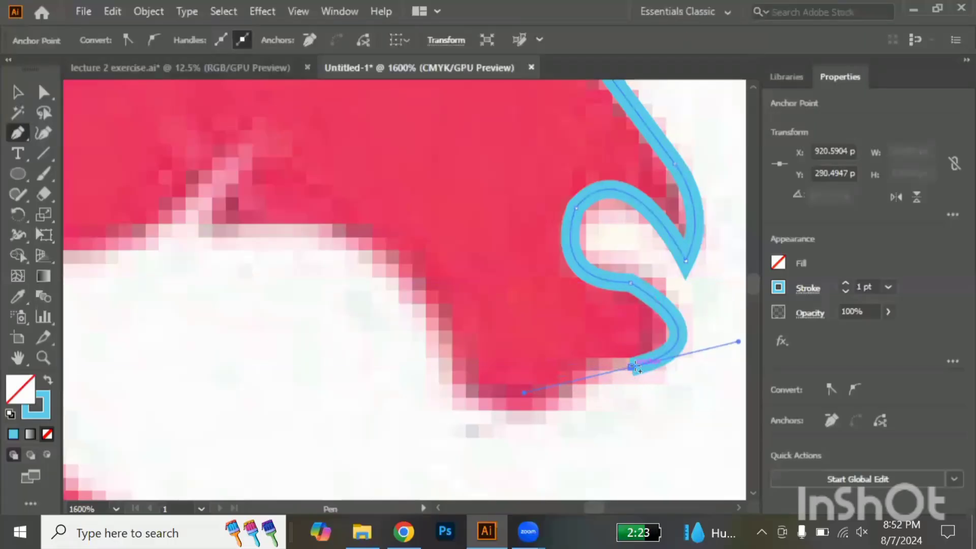
drag(631, 368, 535, 439)
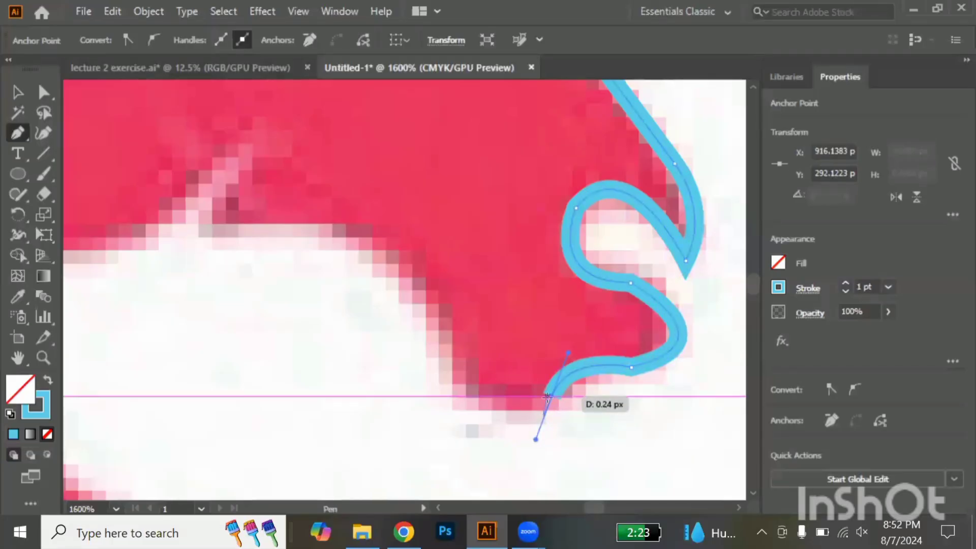
scroll(548, 399, down, 4)
key(ctrl+z)
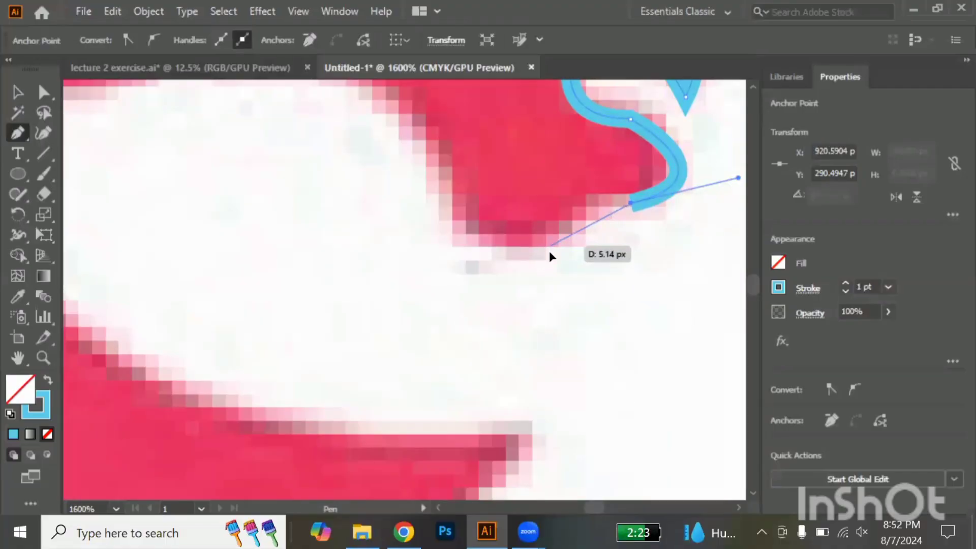
Trace the curve beneath the lip and around the chin up to the start of the lower jaw
drag(550, 247, 552, 321)
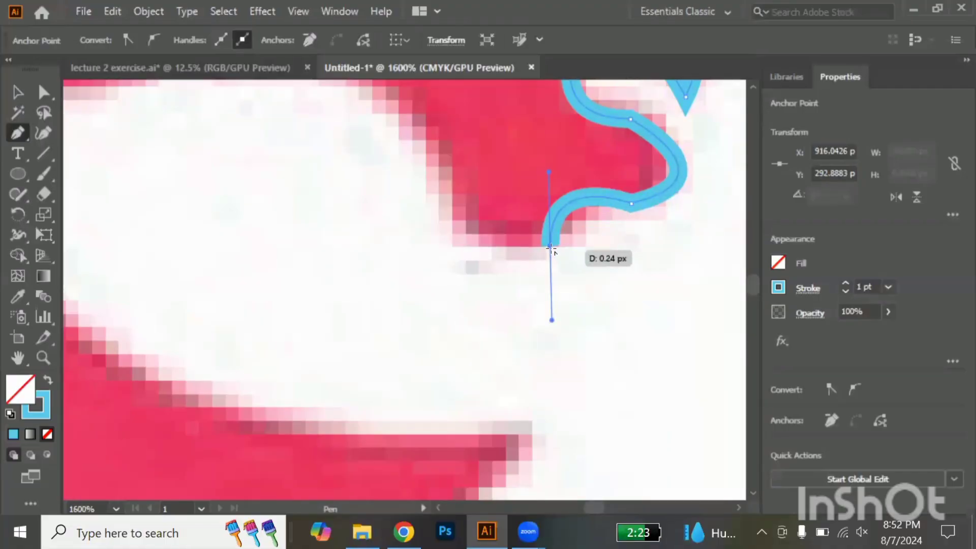
click(550, 248)
mouse_move(455, 186)
mouse_down()
mouse_move(447, 97)
mouse_move(456, 191)
mouse_up()
scroll(455, 192, up, 4)
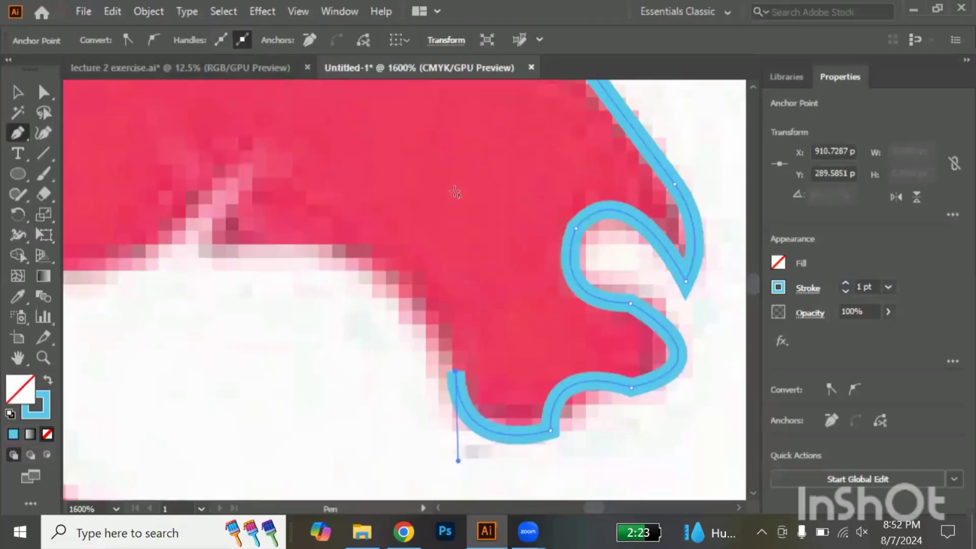
Trace the curved lower jaw back to the cheek notch, and add a straight segment up into the notch
scroll(455, 191, down, 2)
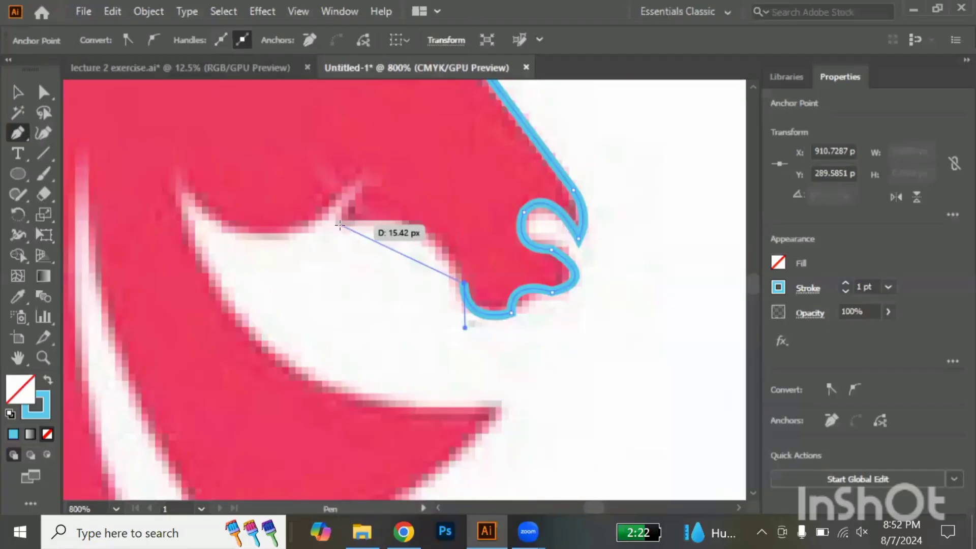
mouse_move(340, 225)
mouse_down()
mouse_move(245, 229)
mouse_move(226, 243)
mouse_up()
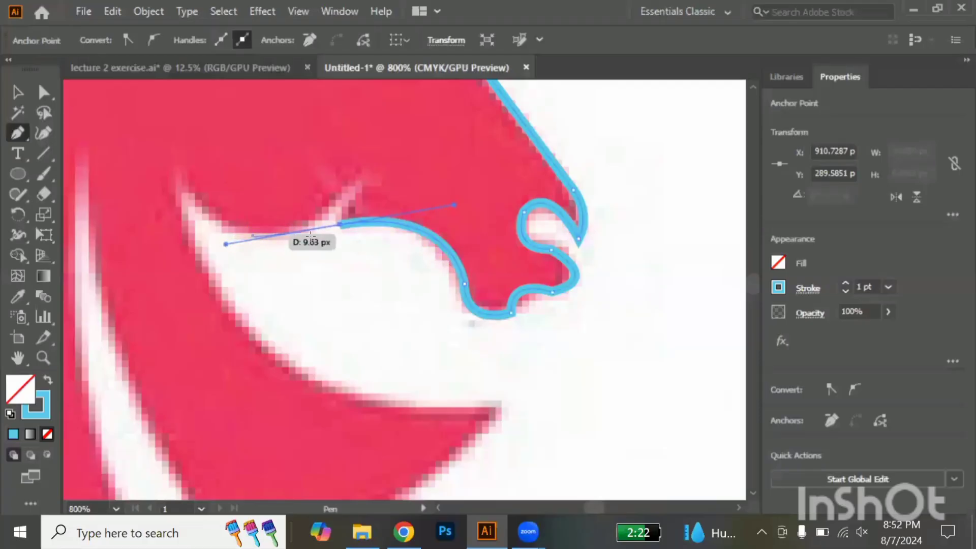
click(340, 223)
click(372, 169)
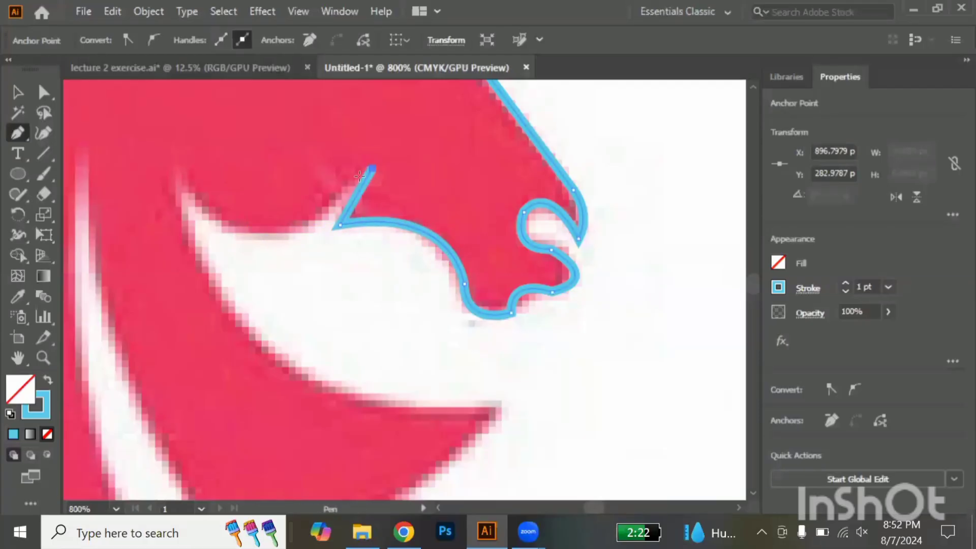
scroll(360, 176, left, 2)
scroll(359, 177, left, 5)
drag(399, 170, 389, 159)
scroll(363, 127, up, 9)
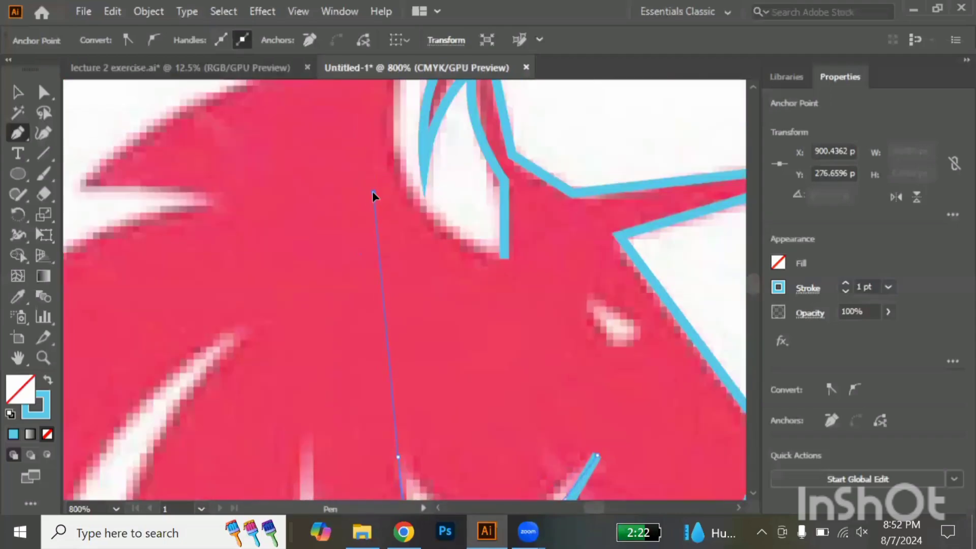
scroll(373, 192, down, 2)
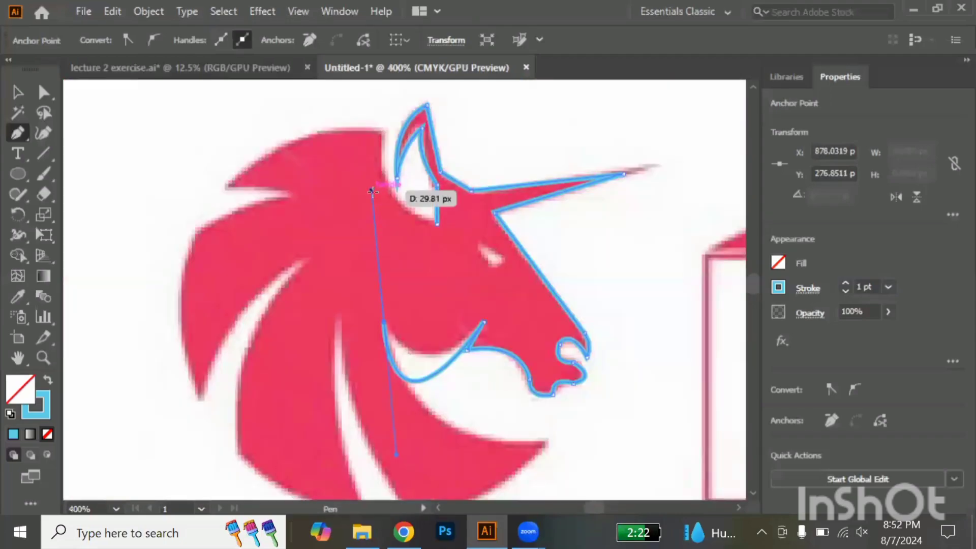
key(ctrl+z)
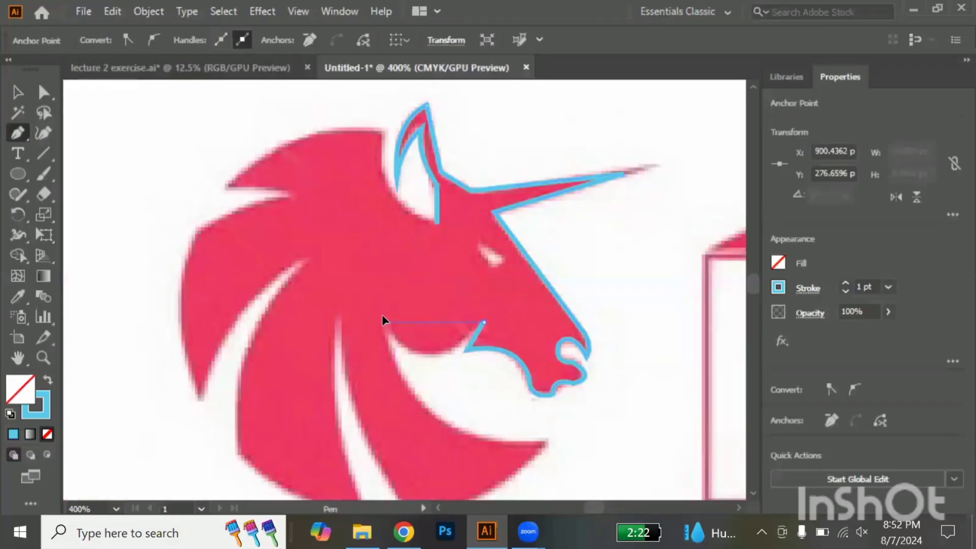
Trace the rounded cheek back to the throat and the neck's front curve out to its pointed tip, ending in a corner point
drag(340, 273, 341, 245)
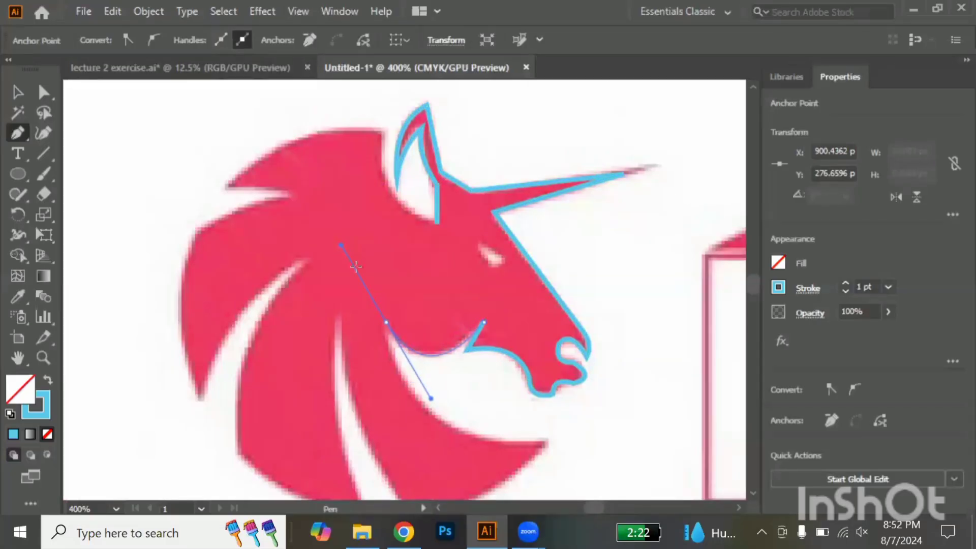
click(388, 324)
scroll(387, 323, down, 4)
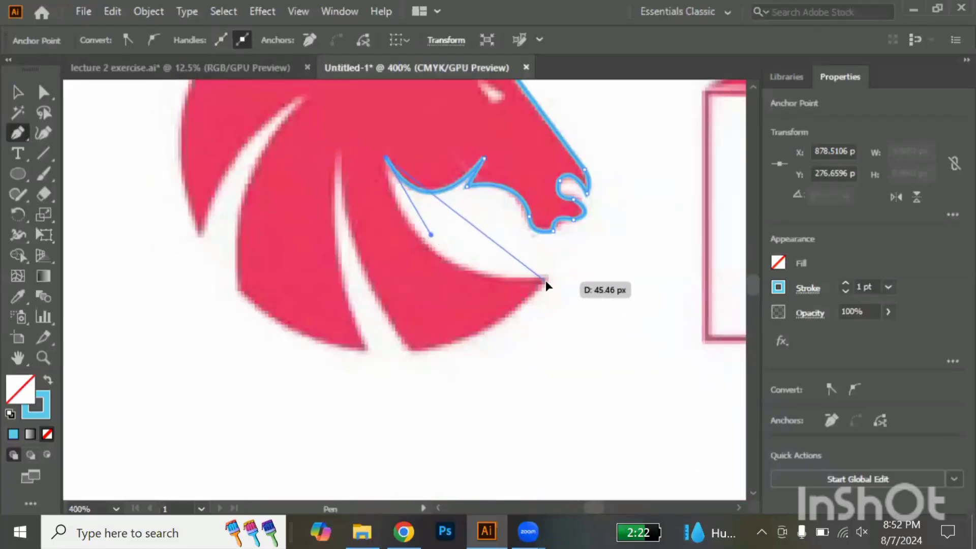
drag(545, 281, 711, 288)
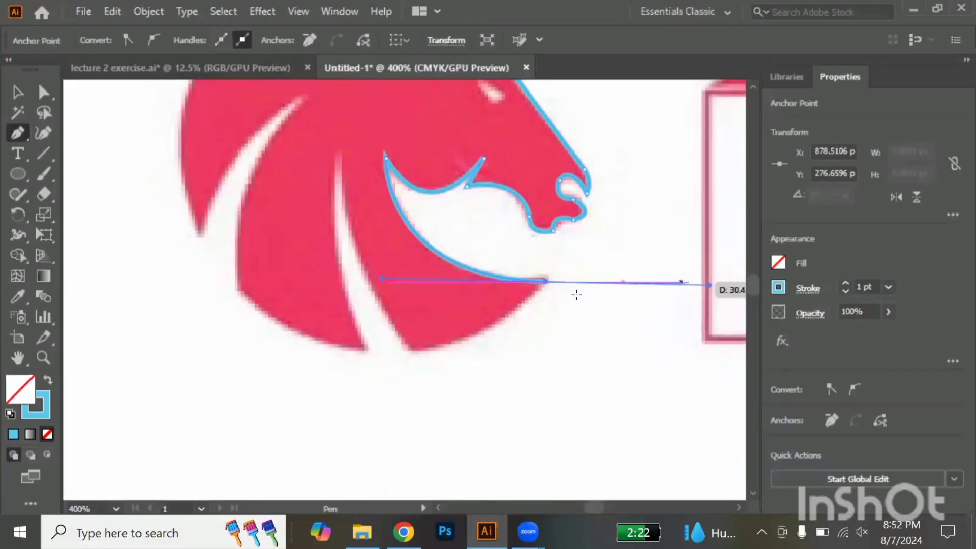
click(545, 281)
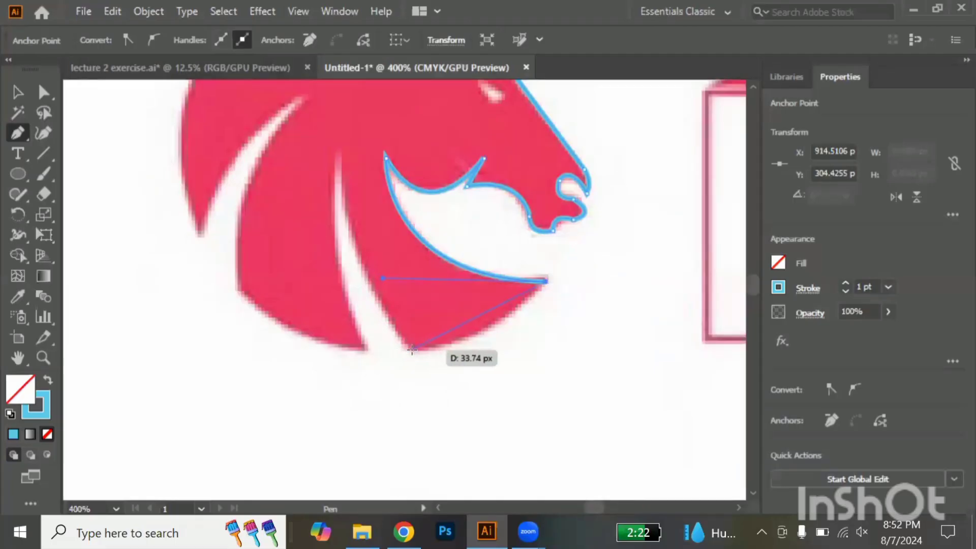
Trace the neck's curved lower edge, and the adjoining side of the front mane slit up to its peak, with corner points at both ends
drag(413, 350, 330, 362)
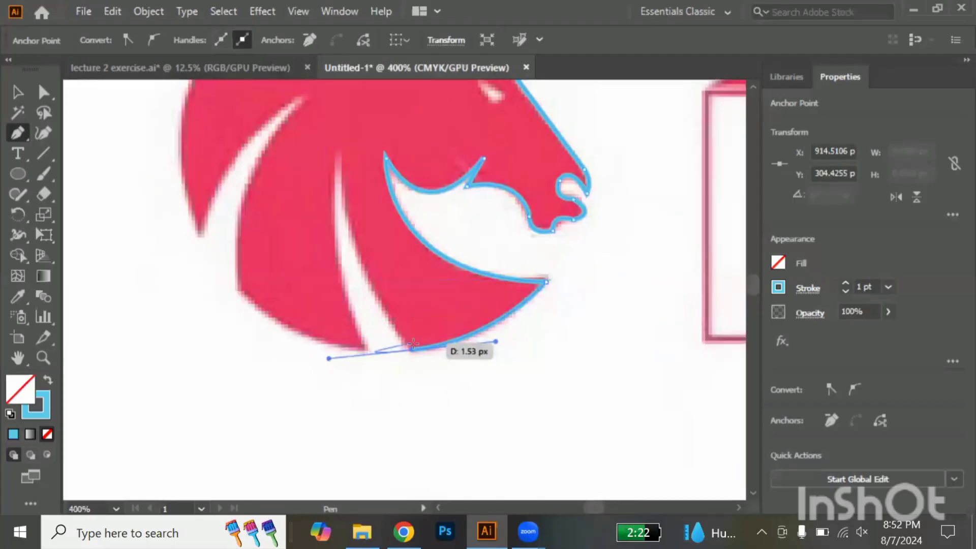
click(412, 350)
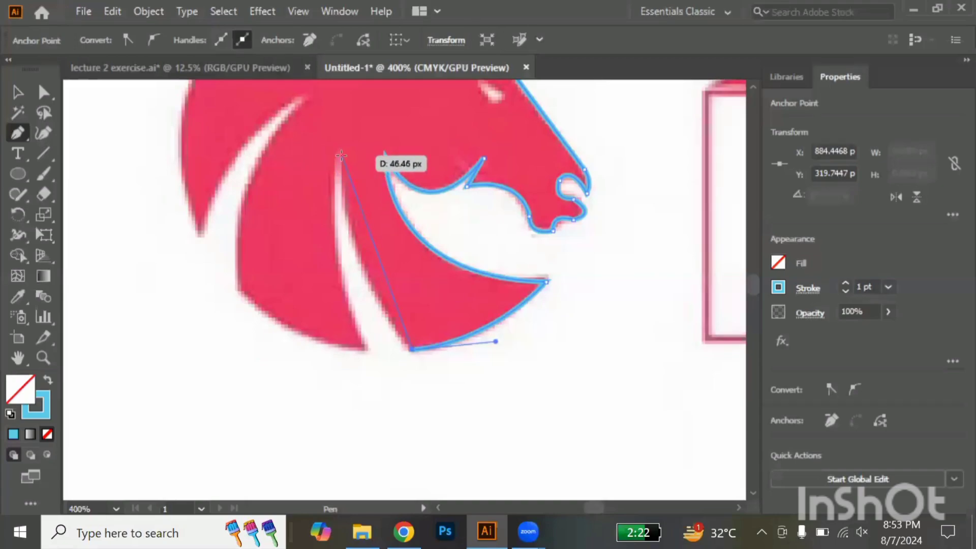
scroll(341, 155, down, 2)
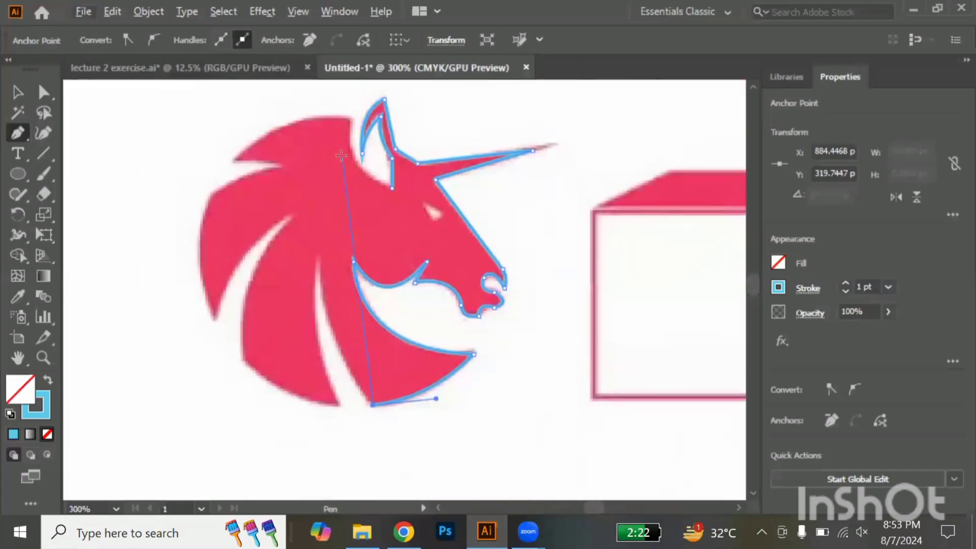
drag(319, 262, 319, 182)
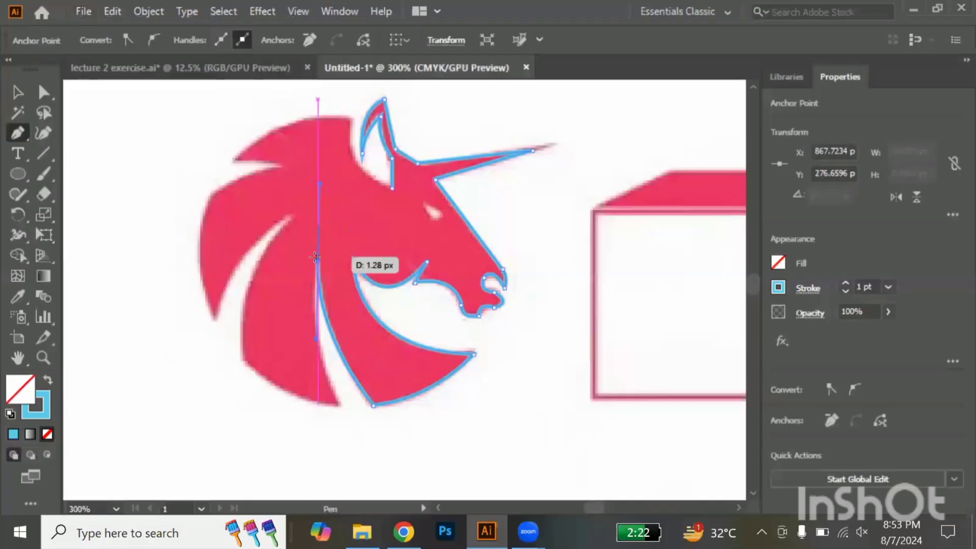
scroll(315, 257, up, 1)
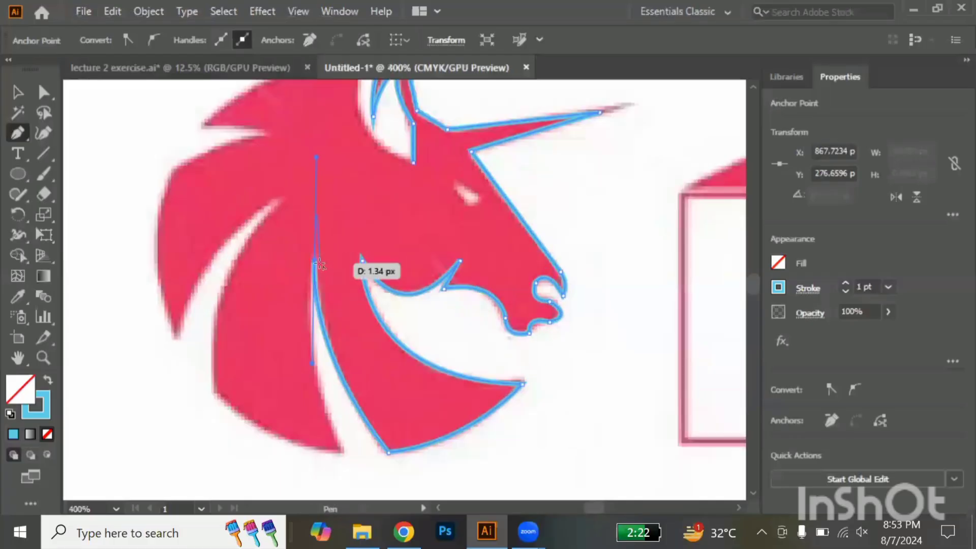
drag(319, 264, 315, 264)
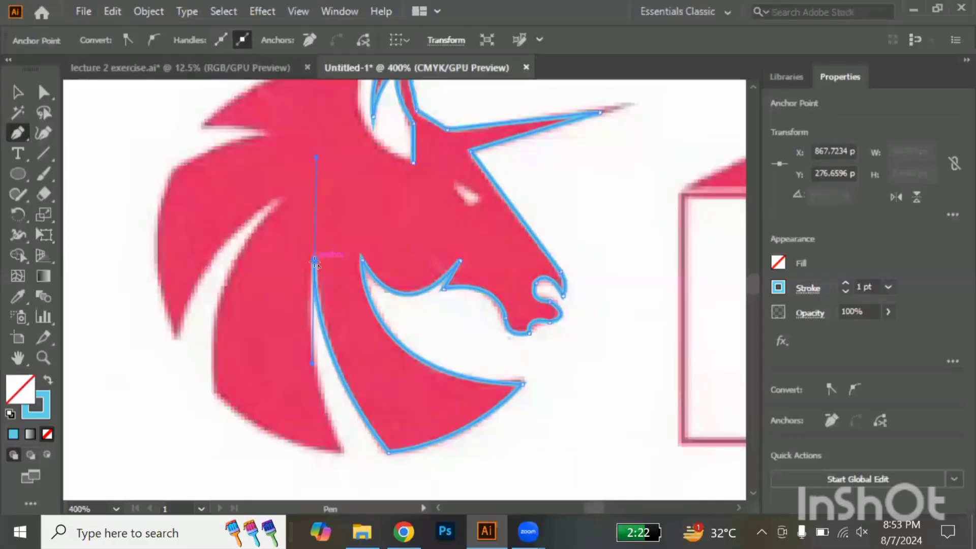
click(314, 263)
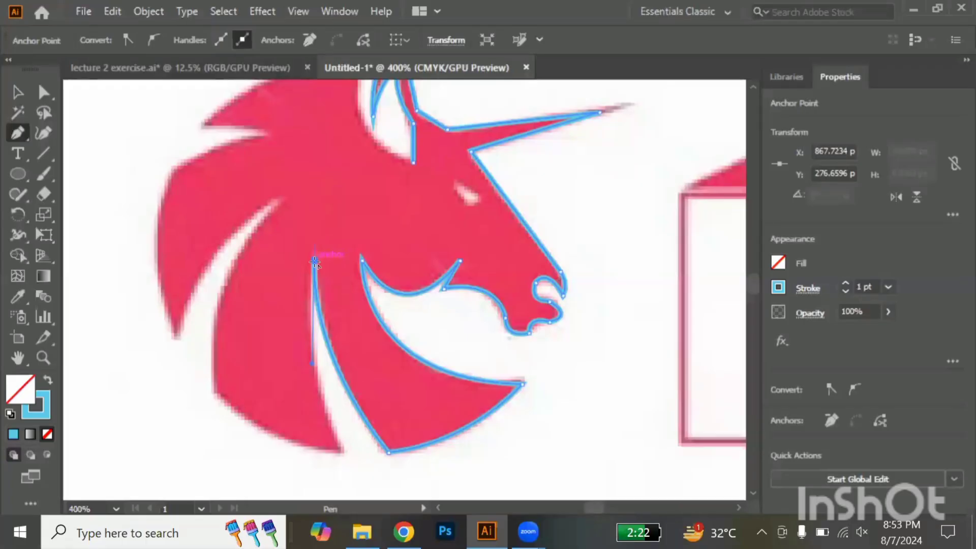
Trace the other side of the front mane slit down to the lower tip of the middle lock, ending in a corner point
scroll(315, 263, down, 3)
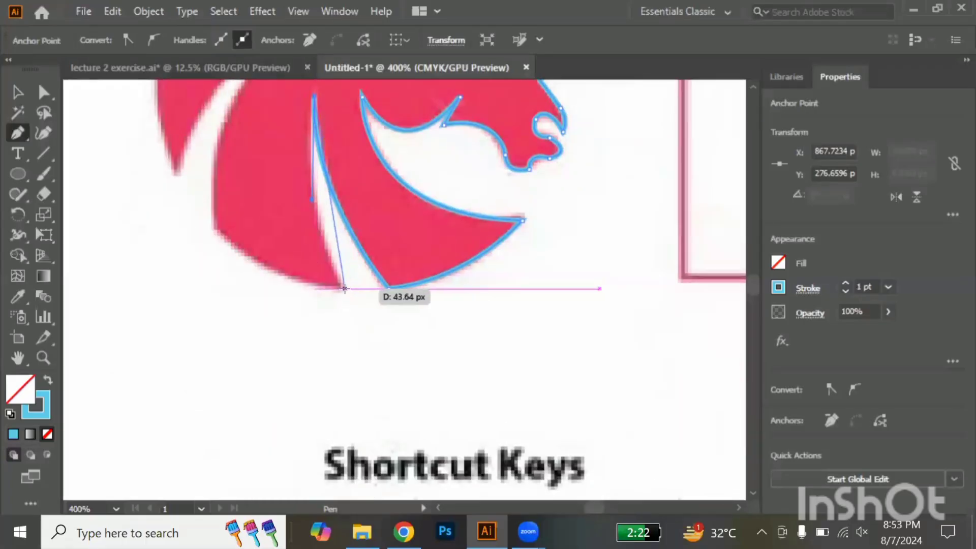
drag(345, 290, 387, 339)
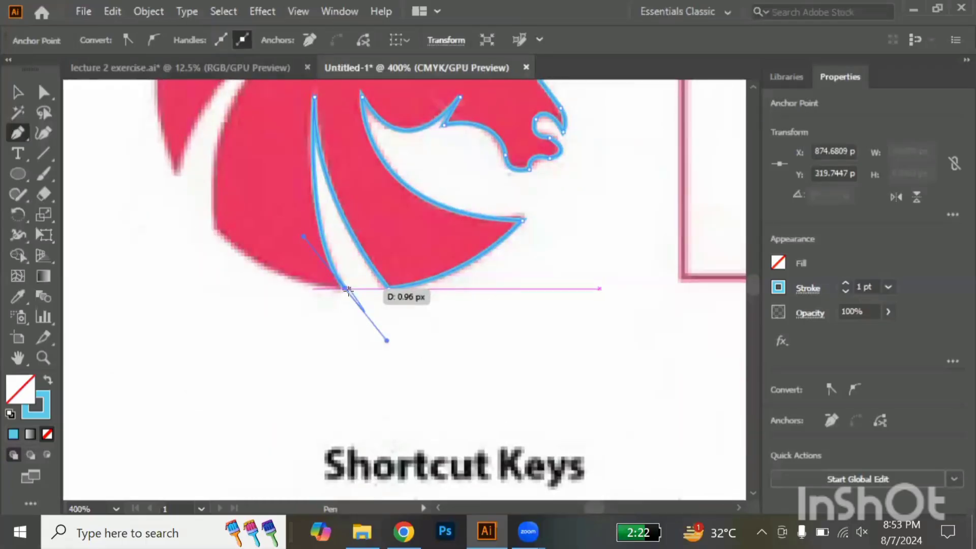
key(ctrl+equal)
key(ctrl+equal)
key(ctrl+equal)
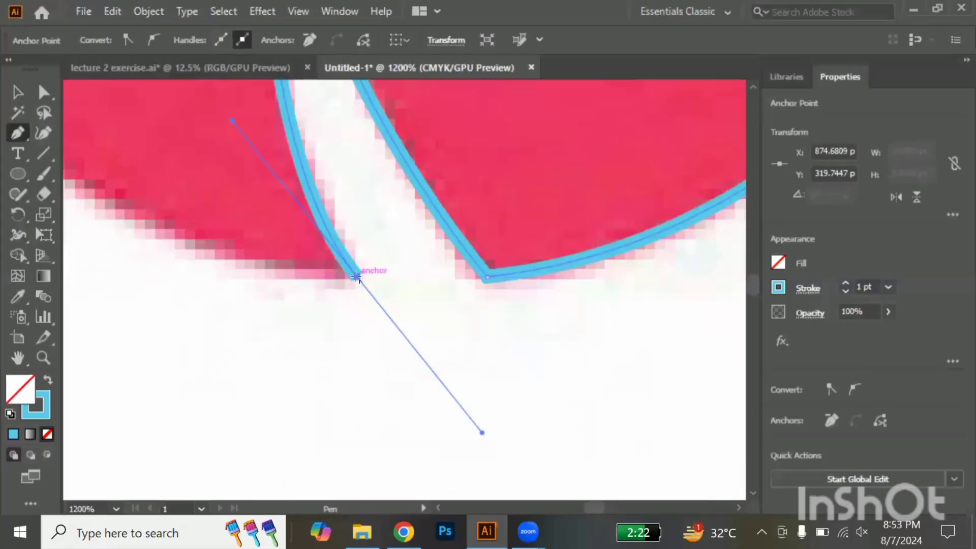
click(356, 278)
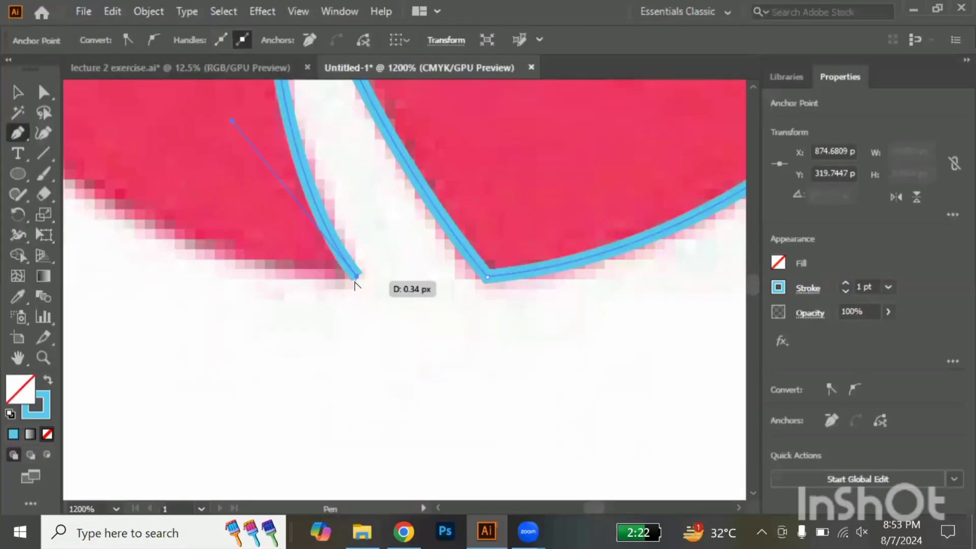
Trace the curved lower edge of the middle mane lock back to its outer corner, making a corner point there
key(ctrl+minus)
key(ctrl+minus)
key(ctrl+minus)
scroll(355, 281, left, 5)
scroll(355, 281, up, 3)
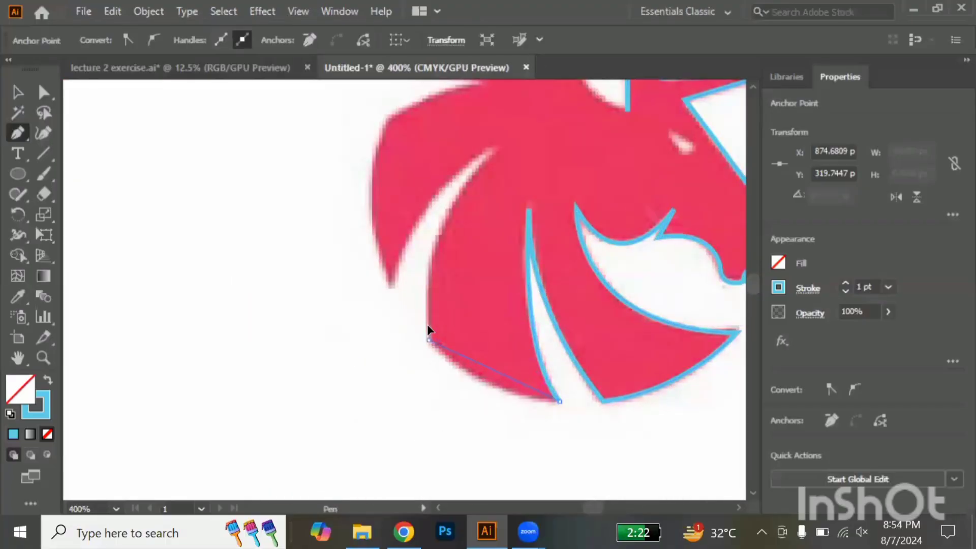
mouse_move(428, 339)
mouse_down()
mouse_move(399, 279)
mouse_move(378, 284)
mouse_up()
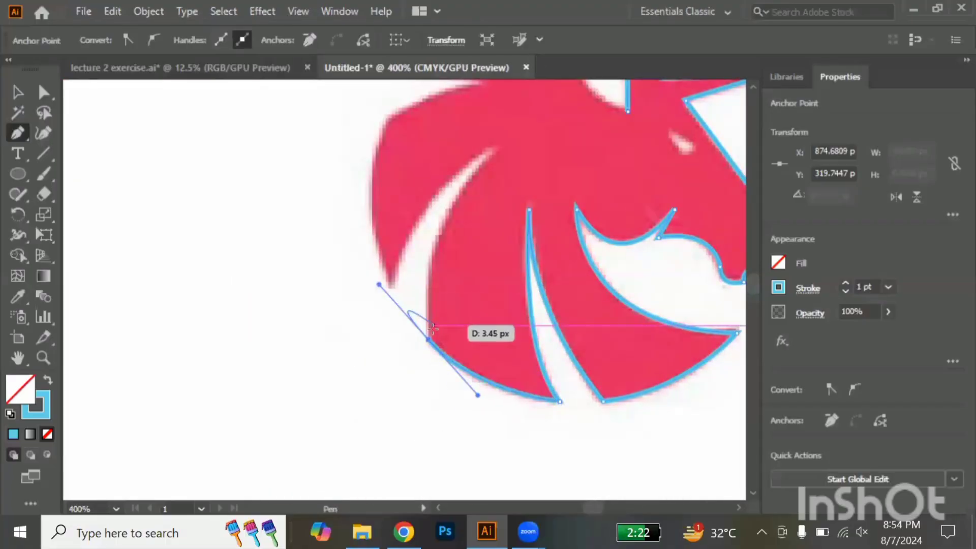
drag(429, 339, 428, 335)
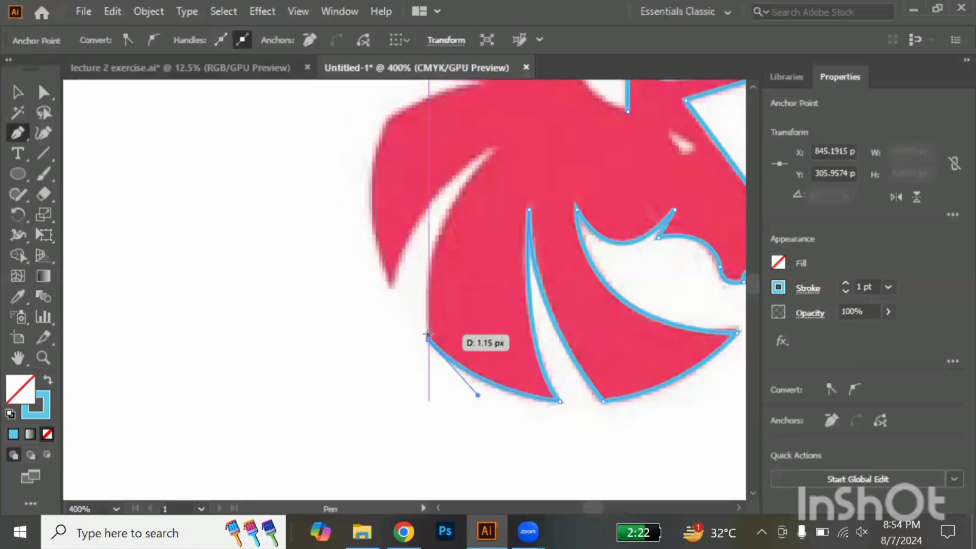
Trace the rear mane slit up to its inner peak and back down to the rear lock's pointed tip
scroll(428, 334, up, 3)
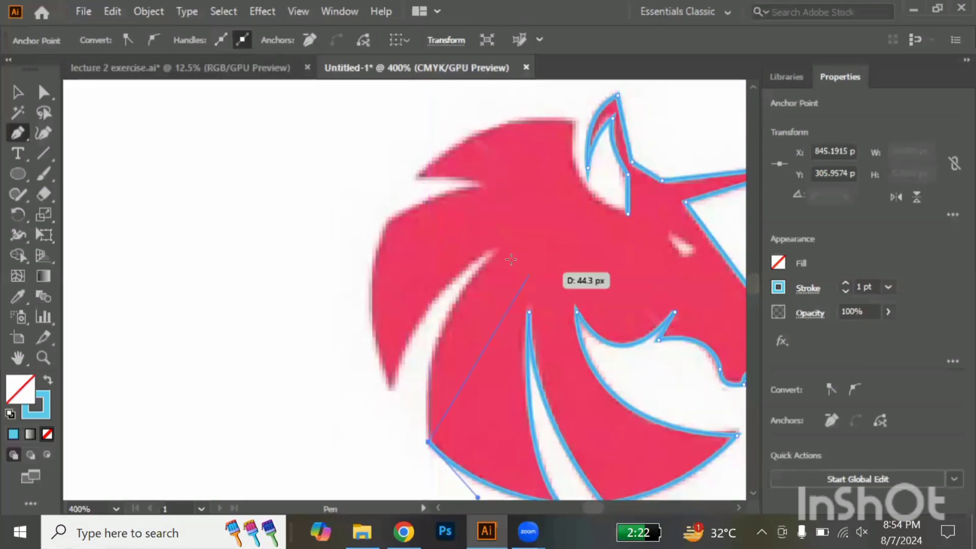
mouse_move(502, 251)
mouse_down()
mouse_move(563, 236)
mouse_move(576, 185)
mouse_move(589, 190)
mouse_up()
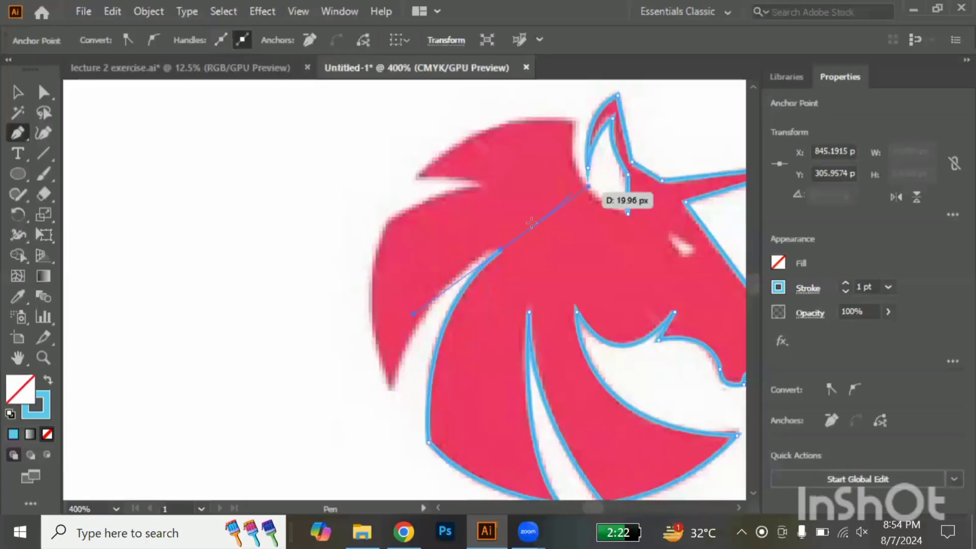
click(503, 250)
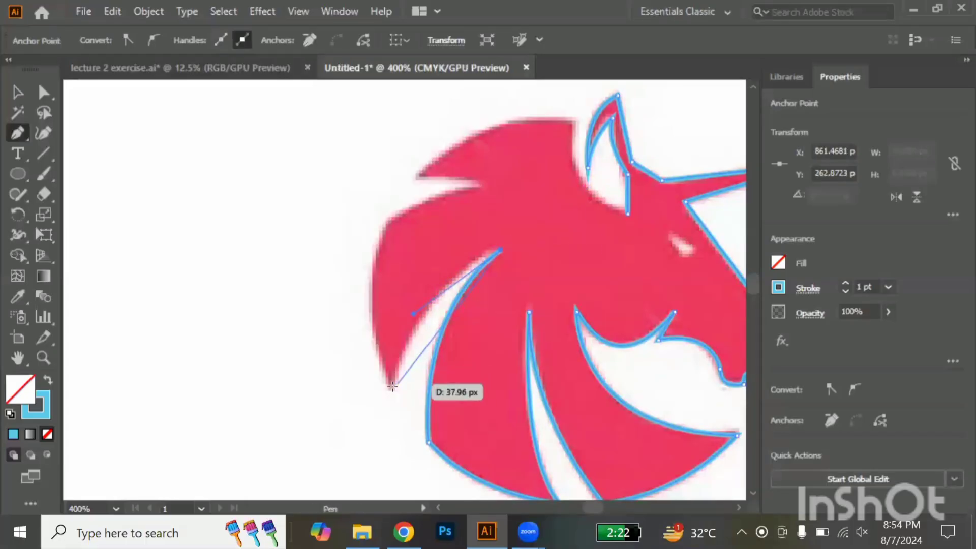
drag(392, 388, 393, 448)
Trace the rear mane lock's outer edge from its pointed tip to the upper shoulder, with corner points at both ends
drag(394, 389, 434, 190)
drag(390, 224, 390, 224)
click(393, 223)
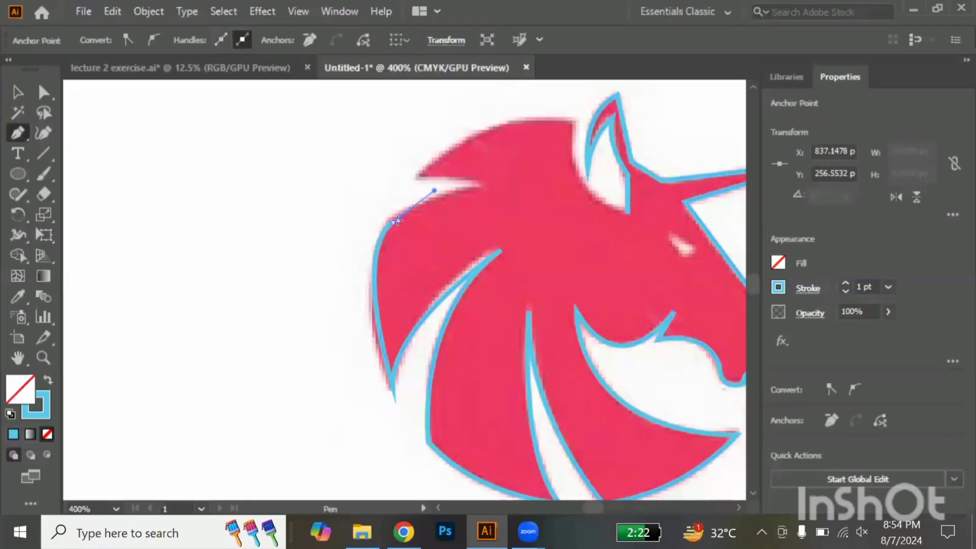
key(ctrl+z)
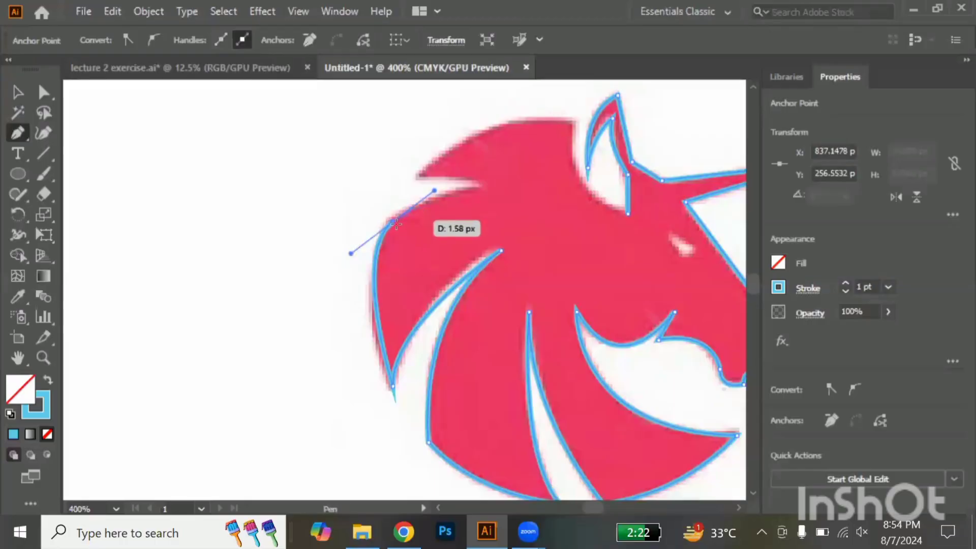
click(393, 223)
Trace the rear lock's upper edge into the notch and out to the top lock's tip, making corner points at both
drag(483, 191, 539, 191)
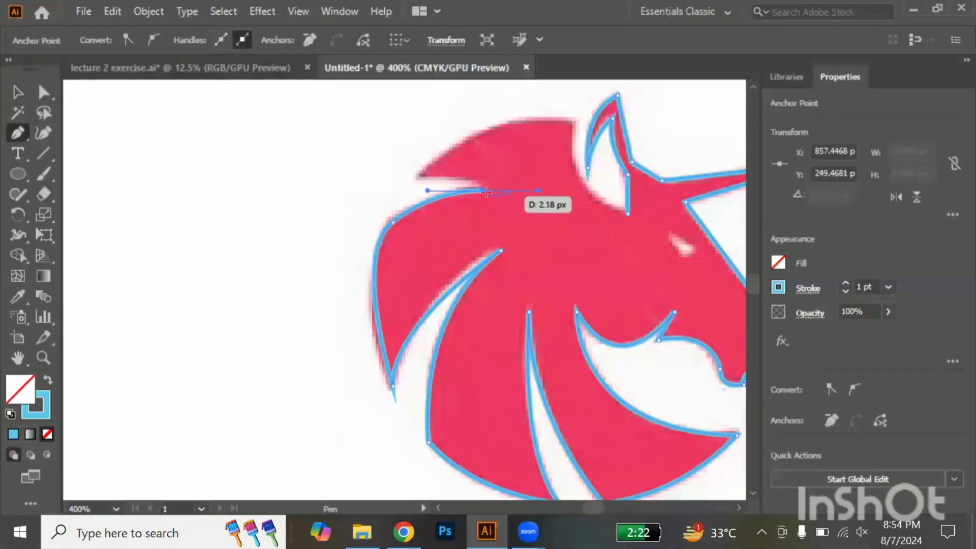
click(483, 192)
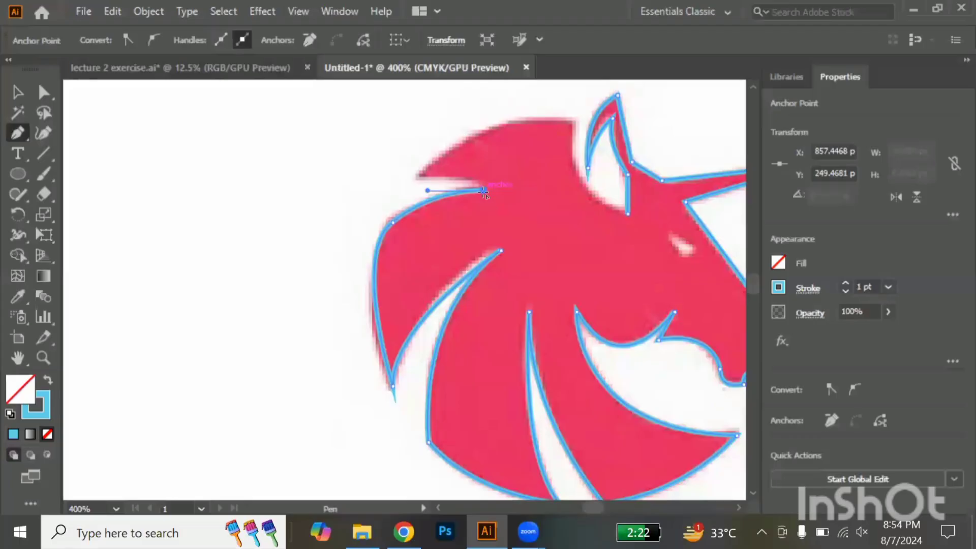
drag(416, 177, 366, 183)
click(416, 177)
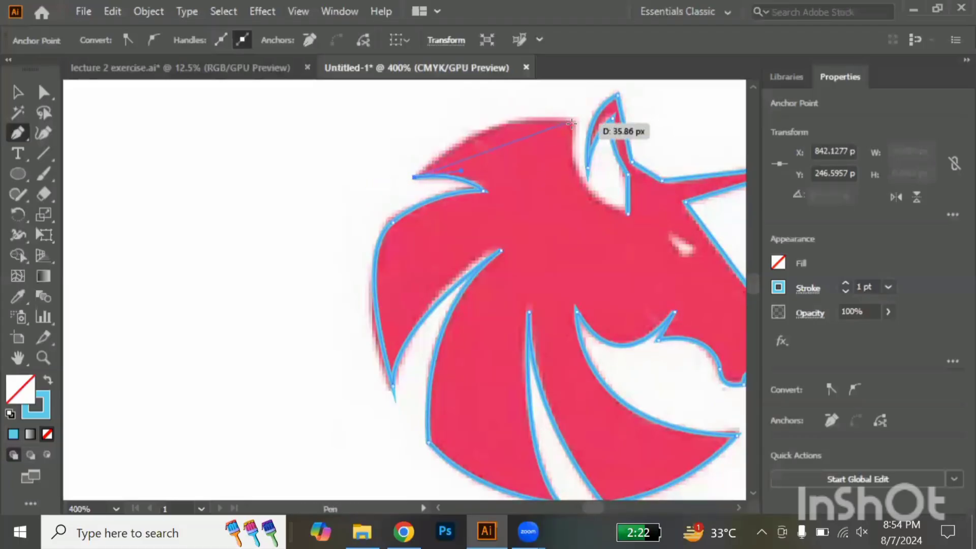
Trace the arched top of the mane and the curve down beside the ear, closing the outline at the ear's base
drag(575, 123, 650, 147)
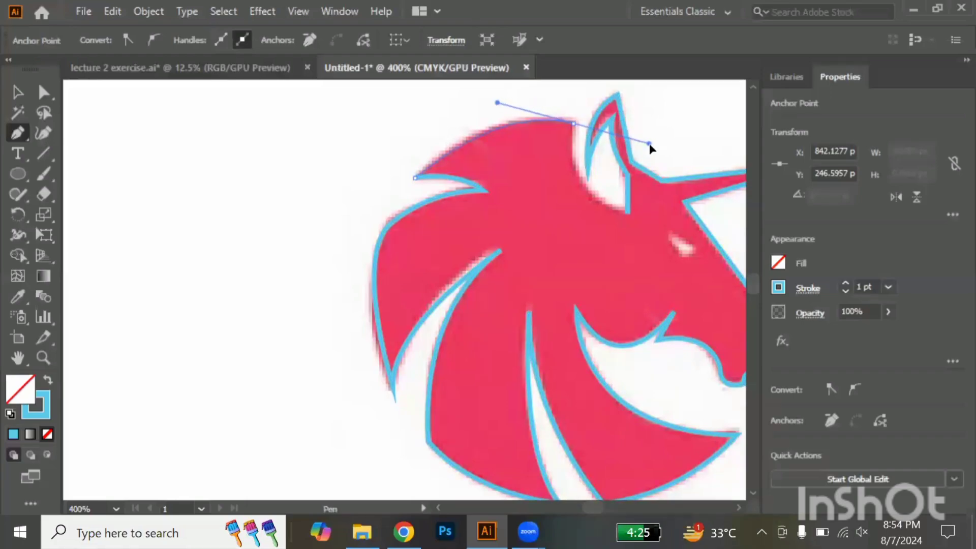
click(574, 124)
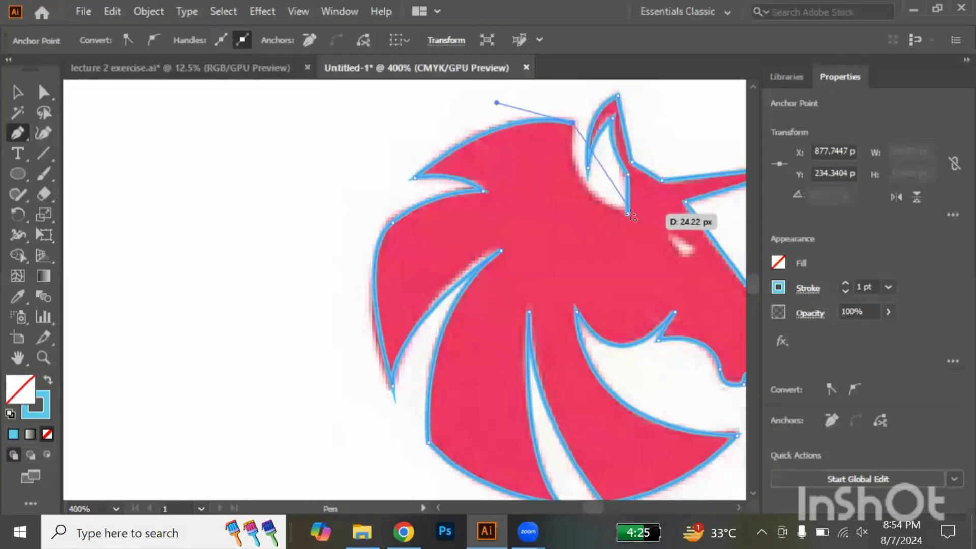
drag(628, 213, 687, 257)
Trace the small triangular eye as a separate closed path
click(696, 250)
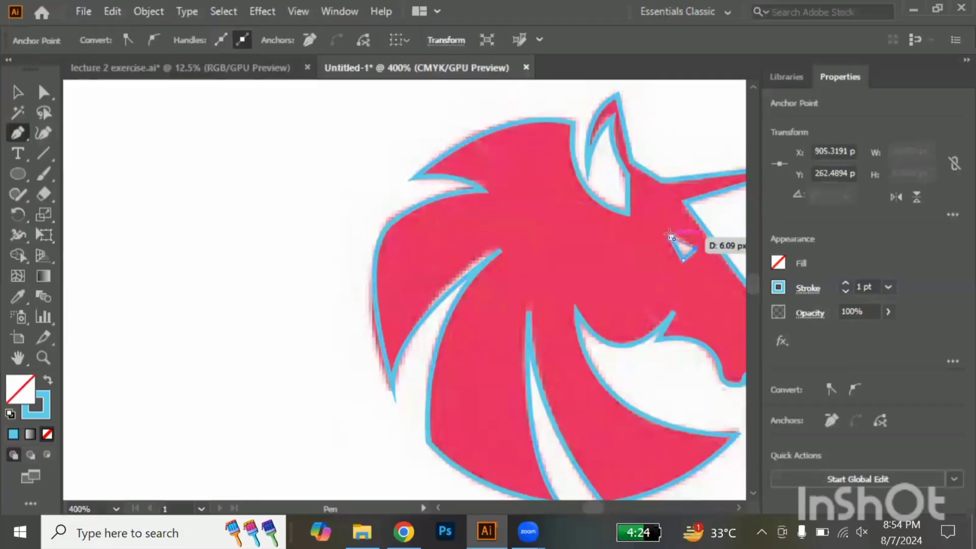
click(670, 236)
scroll(670, 237, down, 2)
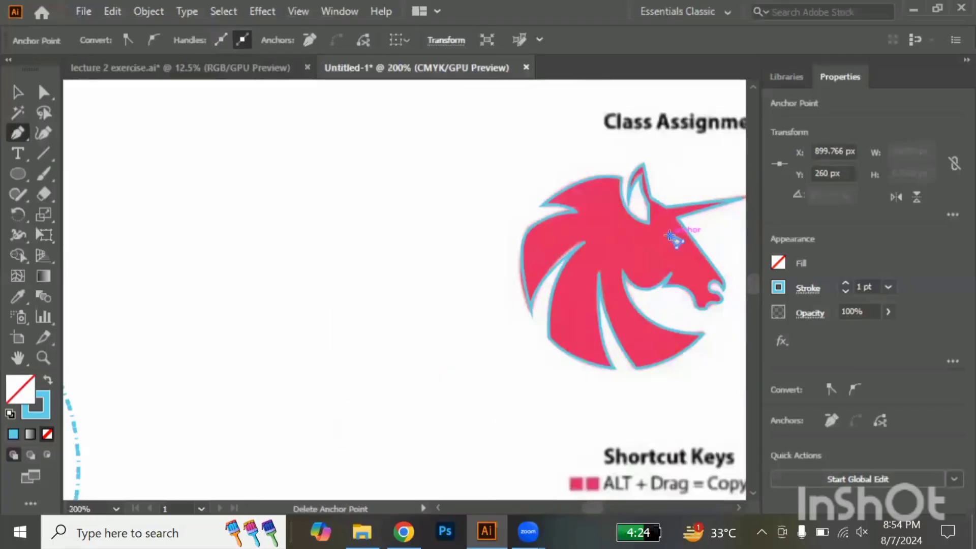
Delete the linked reference image lecture 2.jpg from behind the traced paths
key(v)
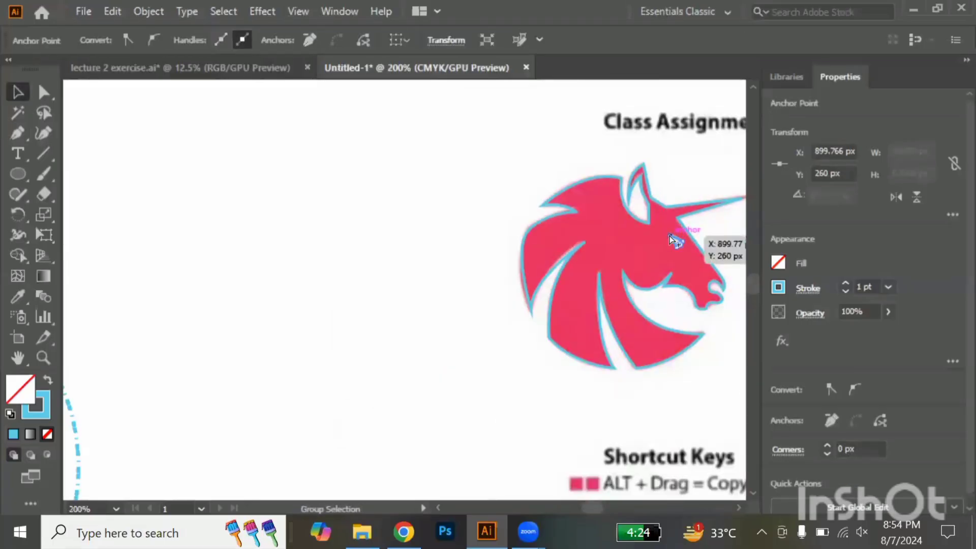
click(670, 236)
scroll(671, 236, down, 1)
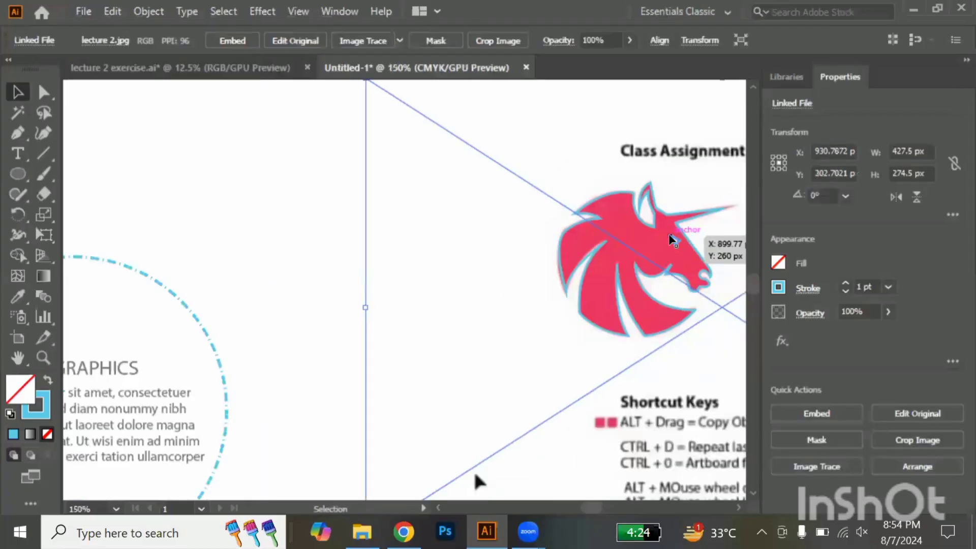
key(Delete)
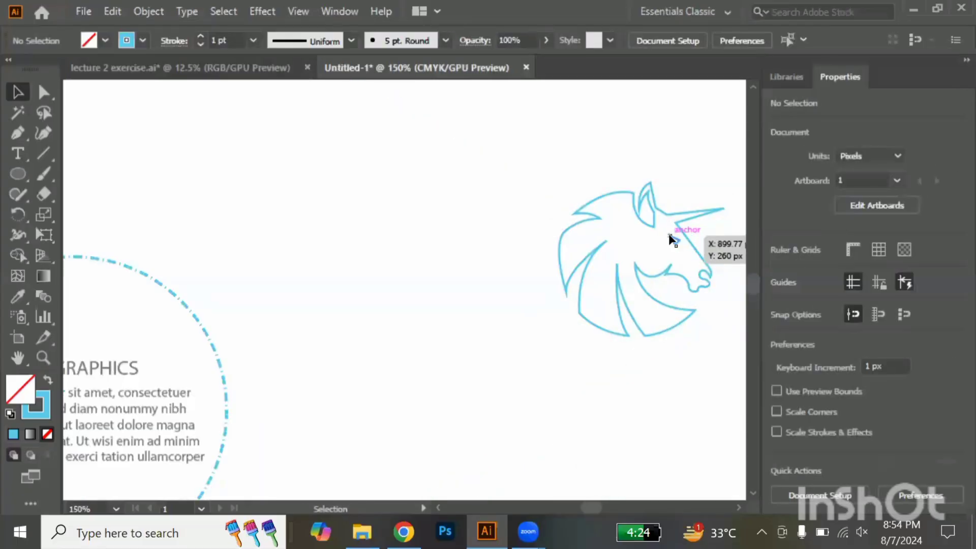
Enlarge the traced head with its eye until the outline is about 328 px wide, and place it above the PENTOOL PRACTICE heading
scroll(671, 236, down, 2)
click(662, 250)
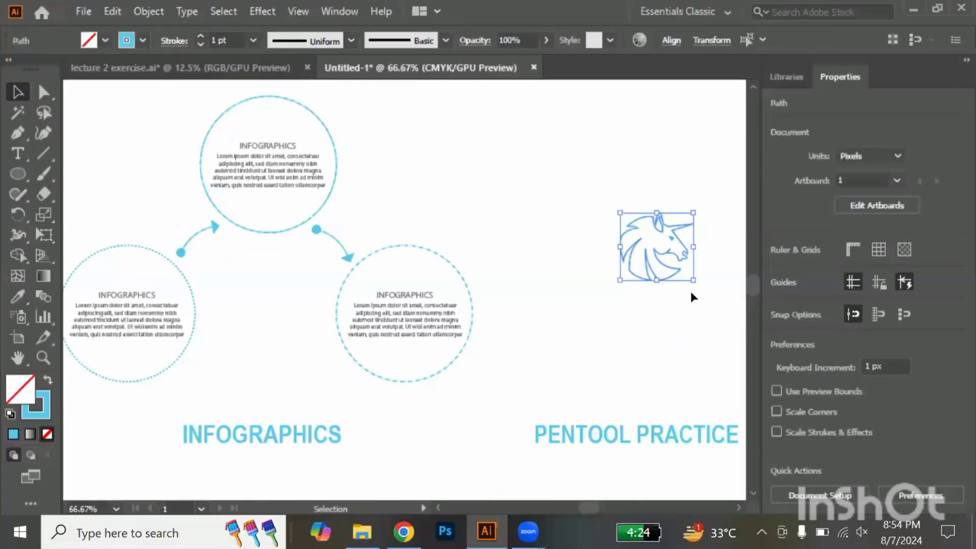
drag(694, 280, 739, 322)
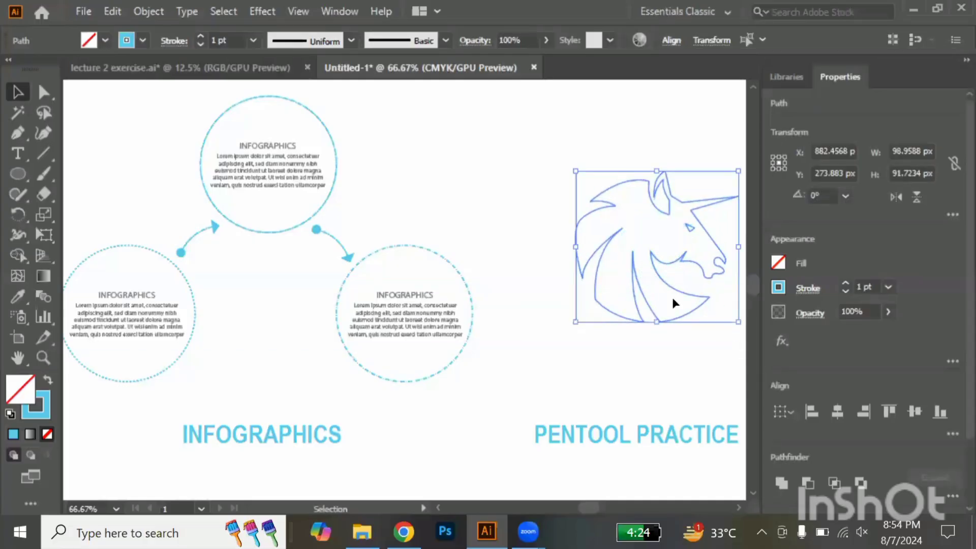
drag(662, 277, 647, 277)
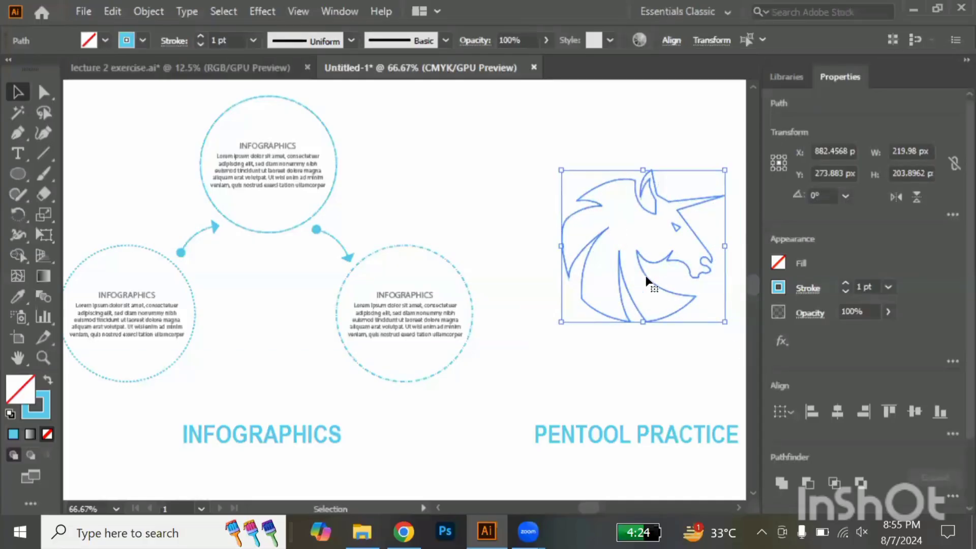
scroll(646, 278, right, 5)
drag(542, 322, 590, 356)
click(547, 319)
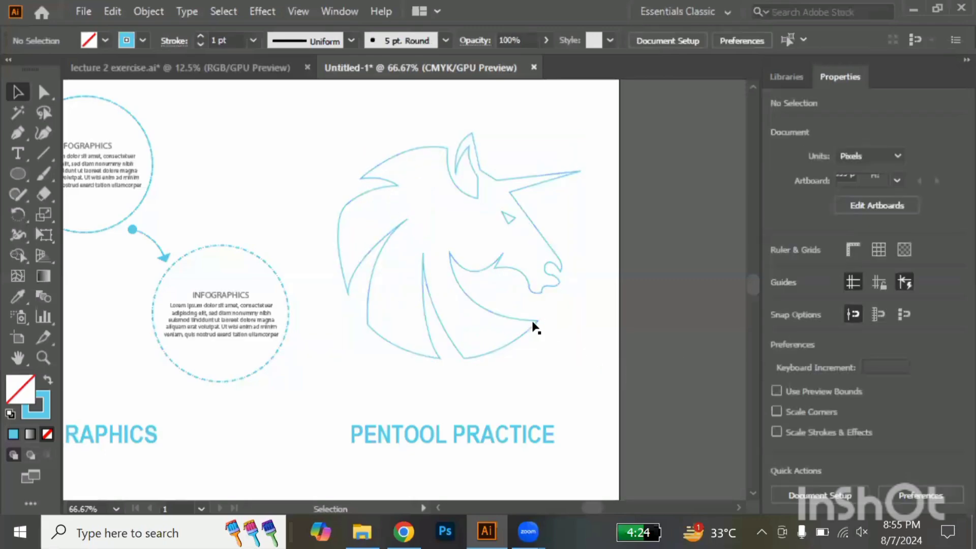
Swap fill and stroke on the unicorn outline to make it solid blue, and give the eye the white sampled from the artboard
click(536, 322)
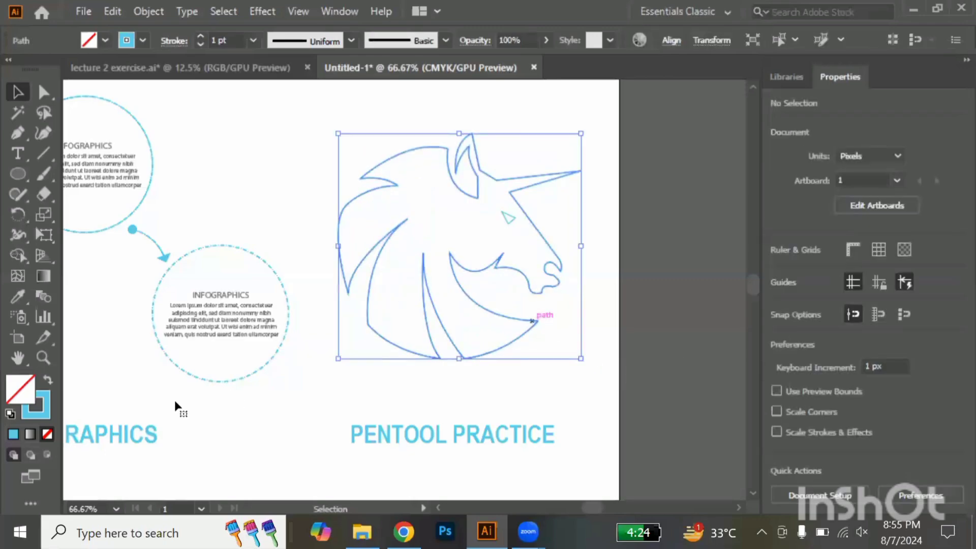
click(48, 380)
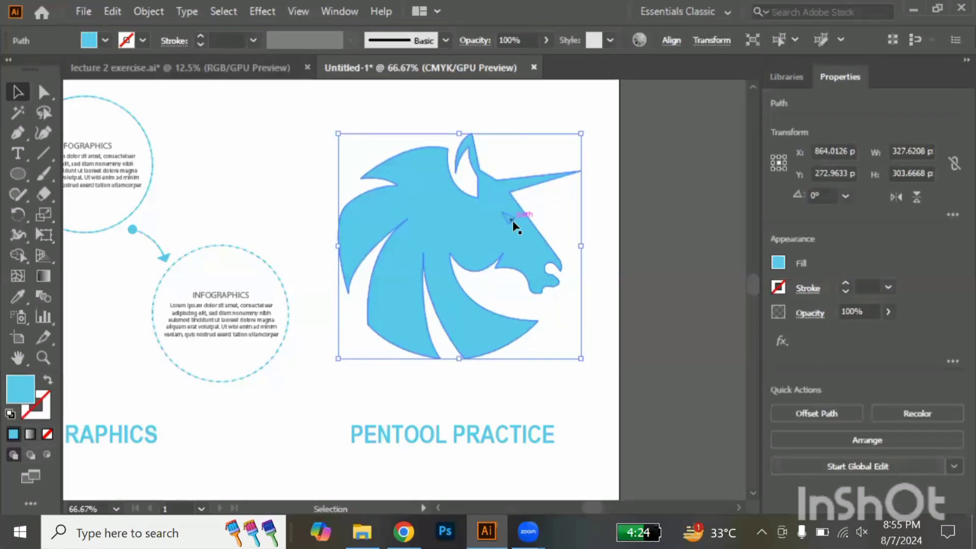
click(513, 220)
key(i)
click(563, 229)
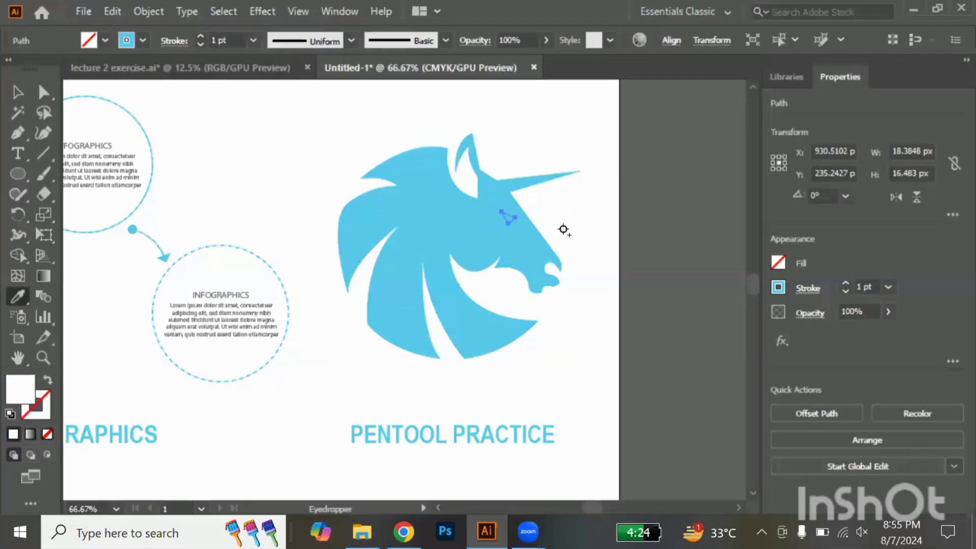
Copy the INFOGRAPHICS heading into the empty space below it, toward the artboard's left edge
key(v)
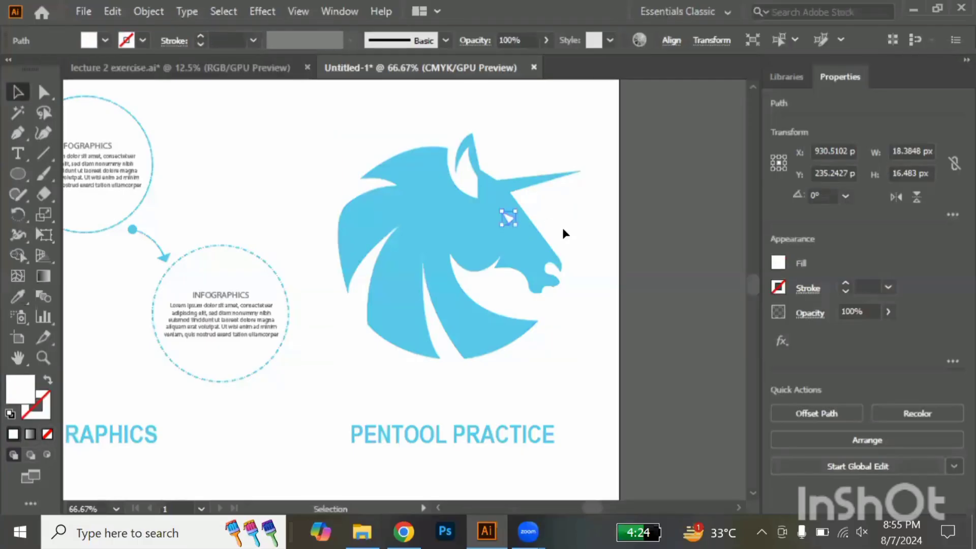
click(583, 249)
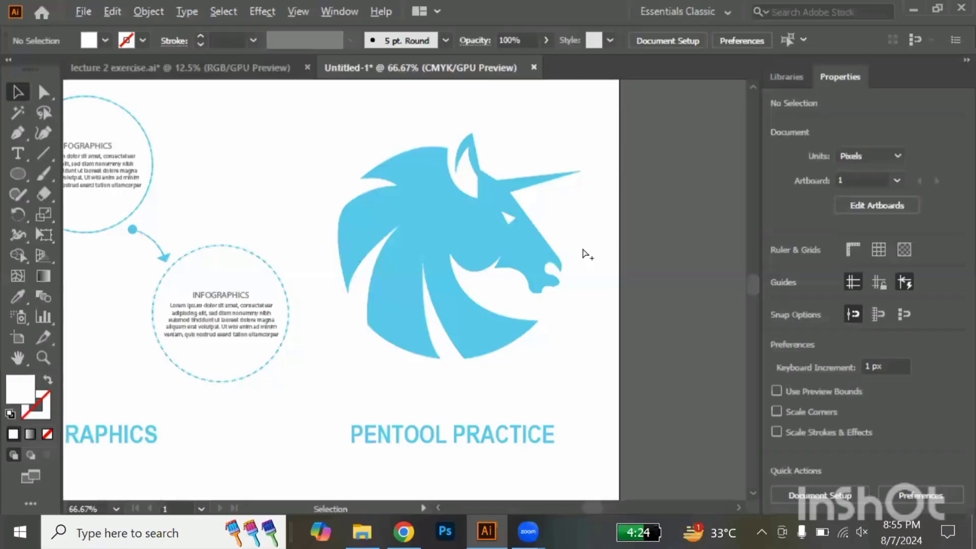
scroll(582, 247, down, 3)
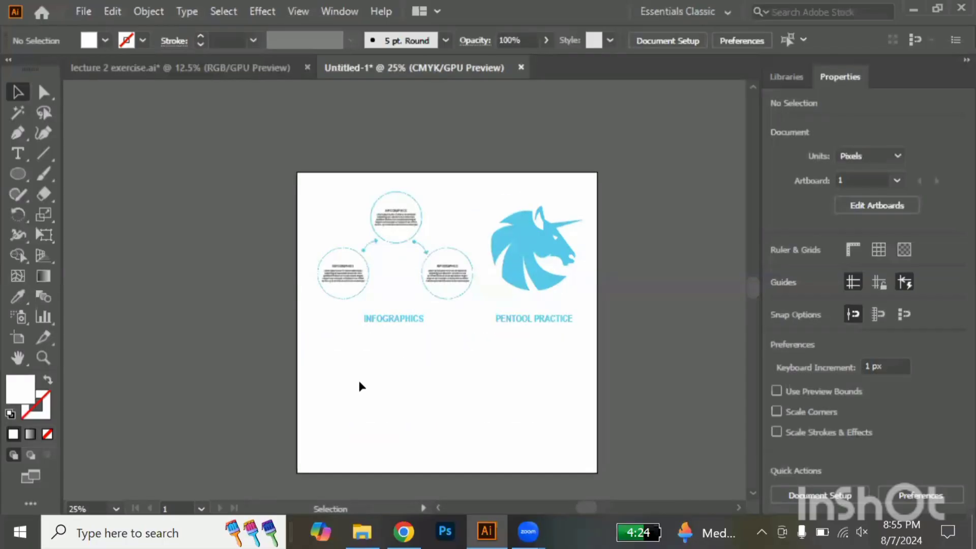
scroll(359, 387, up, 2)
scroll(359, 387, down, 2)
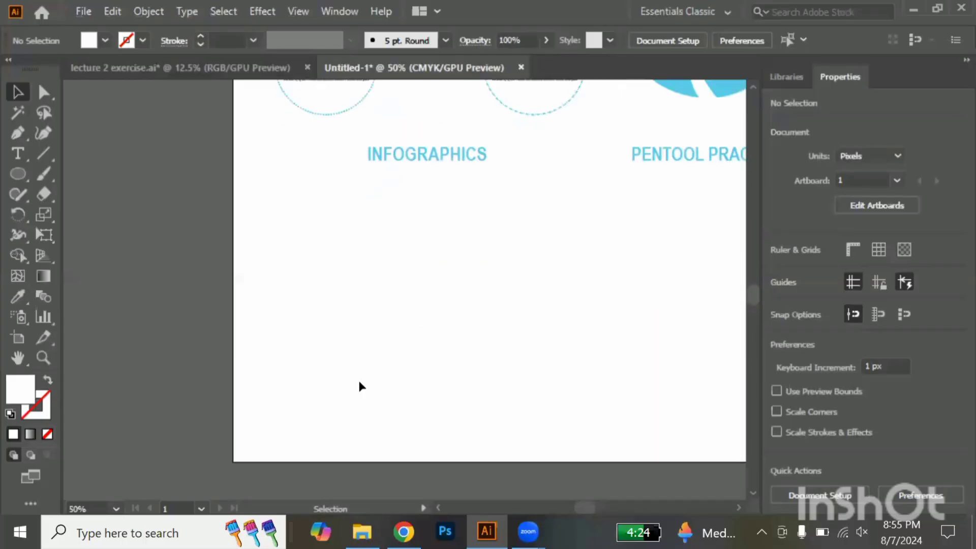
drag(447, 159, 233, 226)
Replace the copied heading's text with WORK PROCESS
double_click(368, 233)
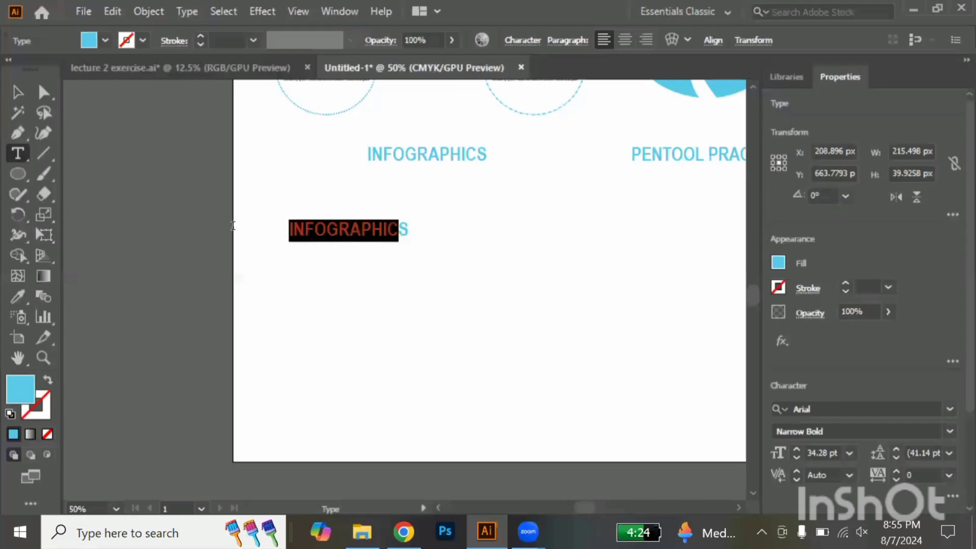
key(BackSpace)
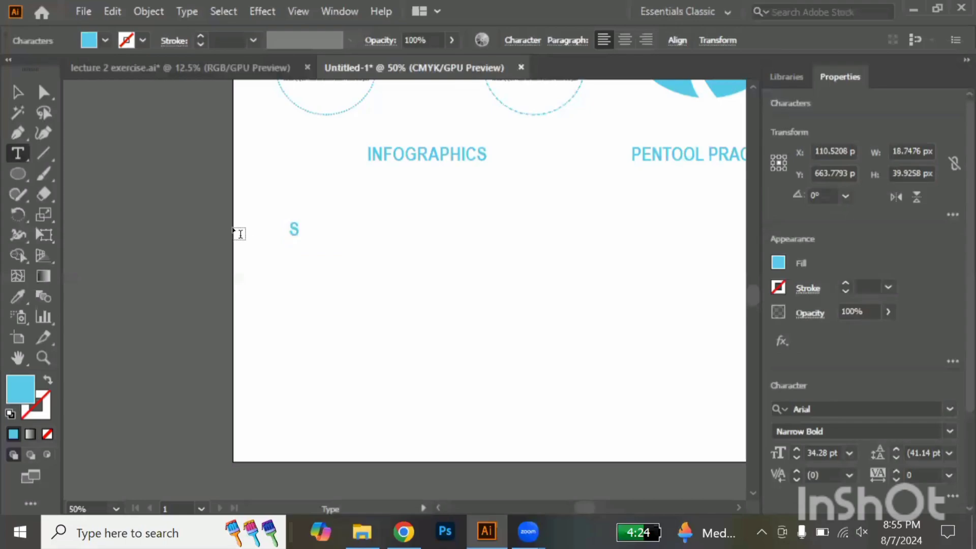
key(Delete)
text(W)
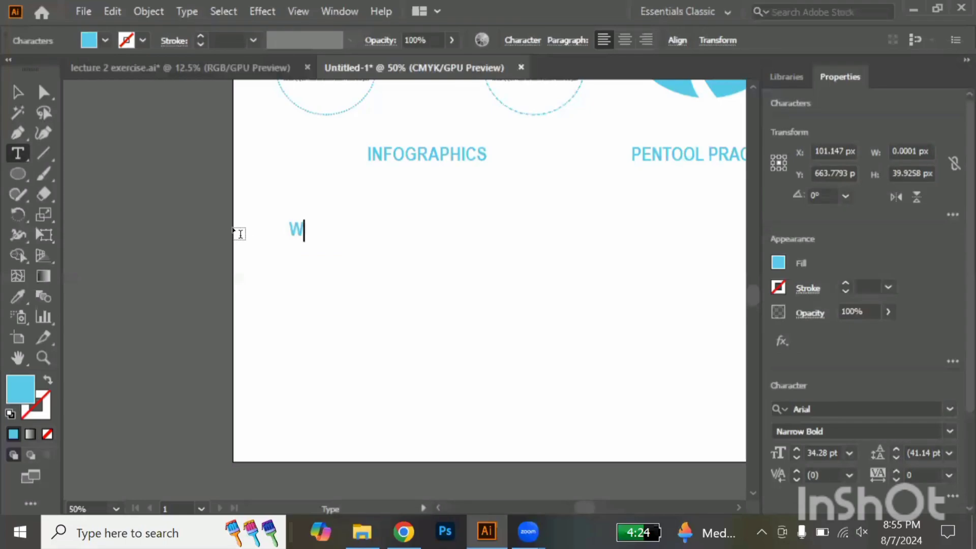
text(ORK PROCESS)
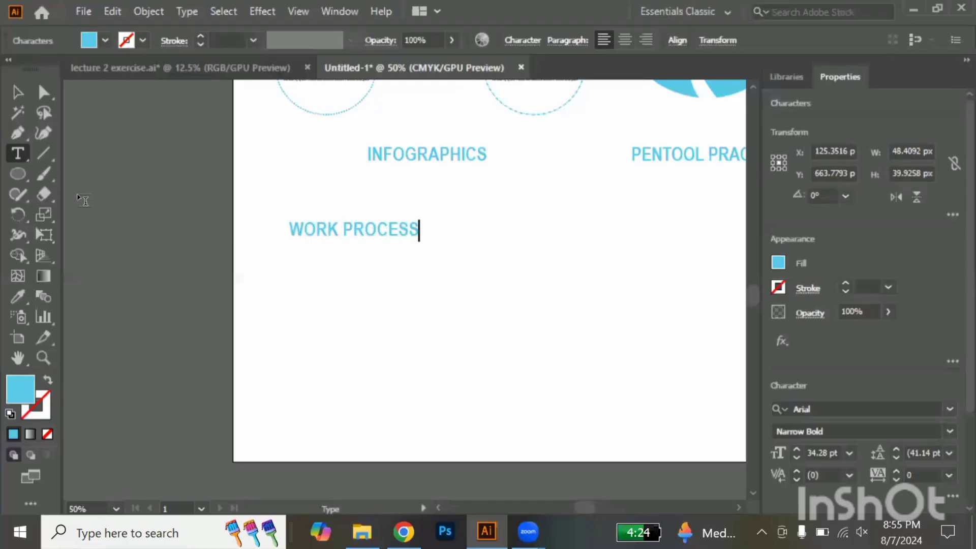
click(18, 91)
click(338, 299)
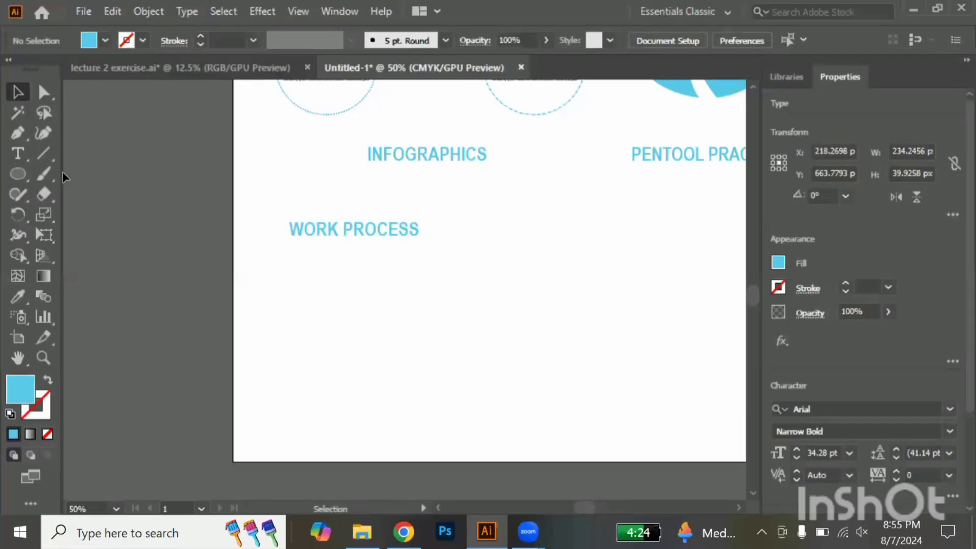
Draw a circle about 146 px across below the WORK PROCESS heading and swap its fill and stroke to leave a blue outline
click(12, 176)
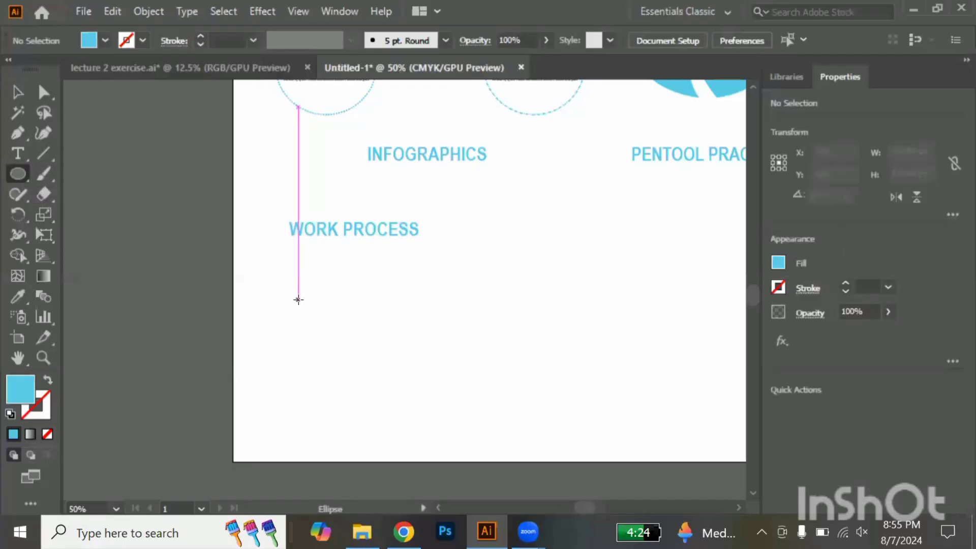
drag(298, 299, 338, 329)
drag(299, 300, 315, 300)
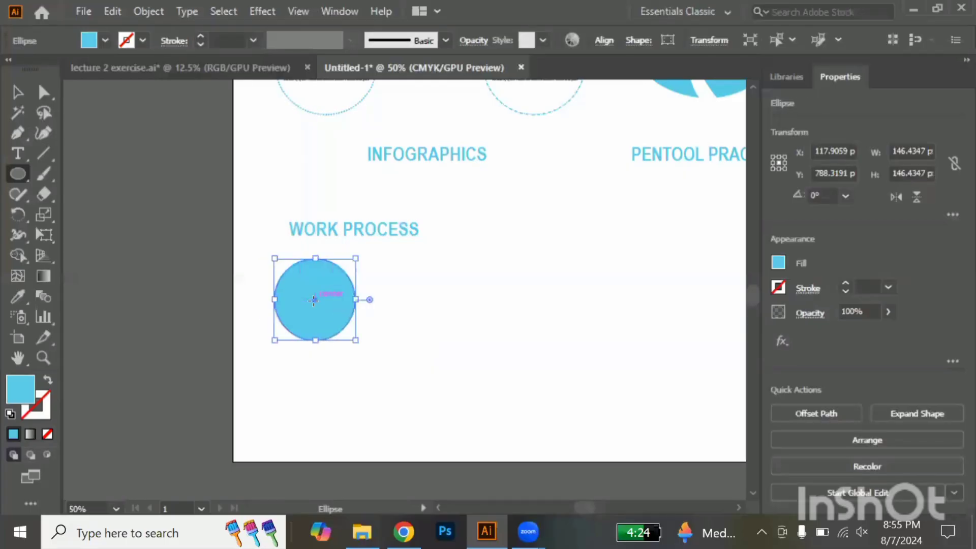
click(49, 384)
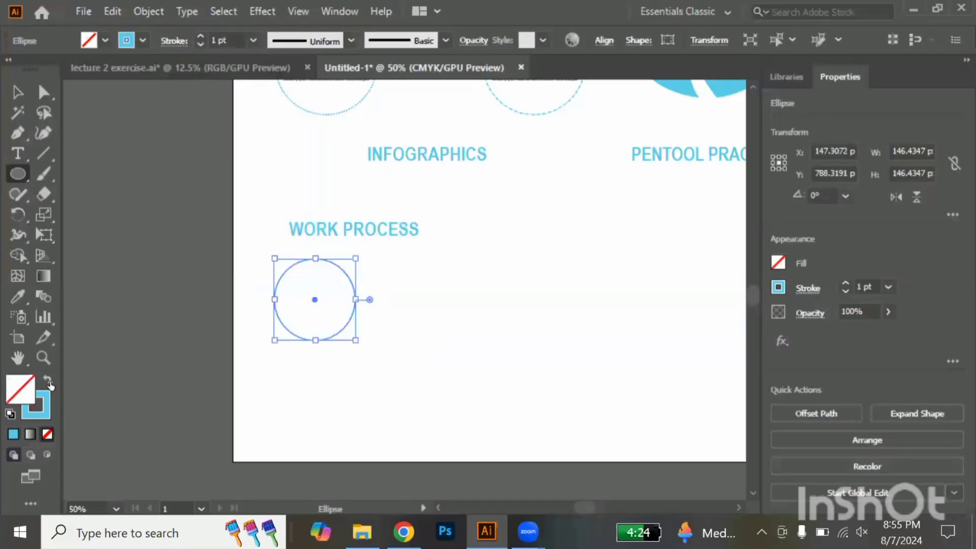
click(17, 97)
click(414, 313)
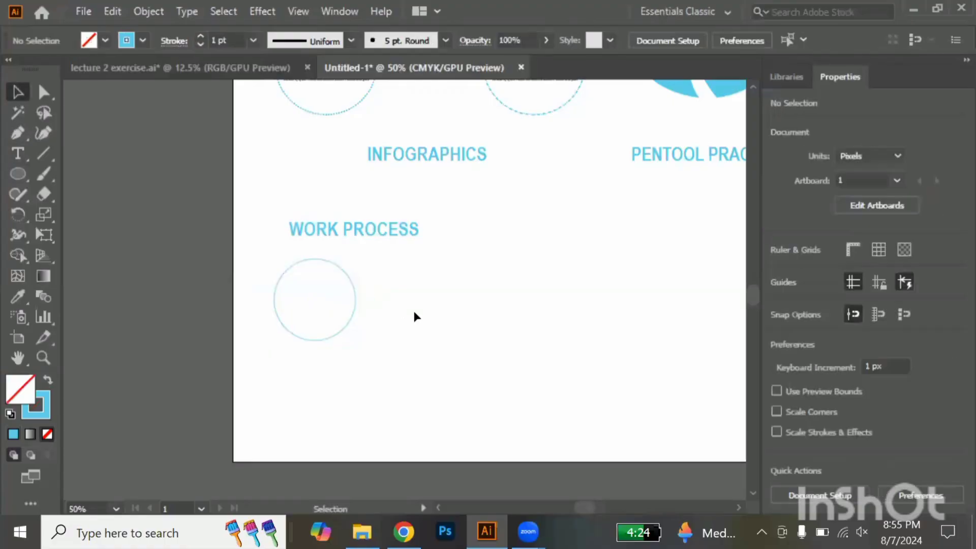
Make two copies of the circle in a row to its right, overlapping each other by one radius
scroll(414, 312, up, 1)
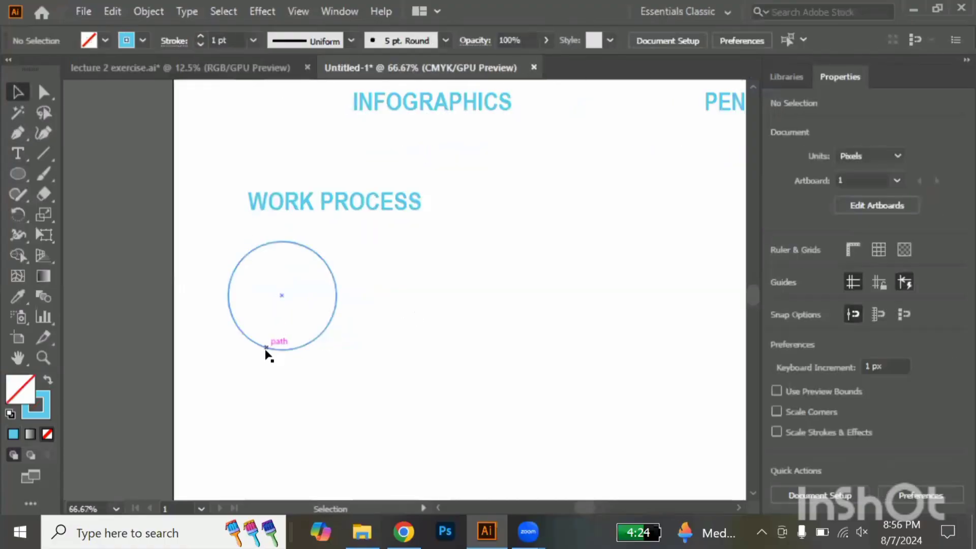
drag(275, 351, 492, 368)
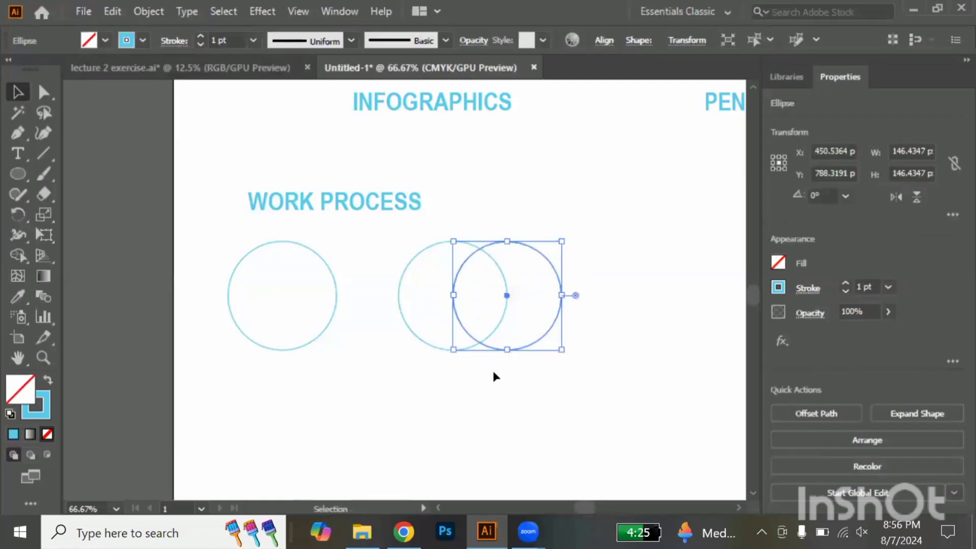
click(492, 368)
Copy the overlapping pair farther along the row and add a third circle centred on the pair's lower intersection
drag(512, 300, 709, 334)
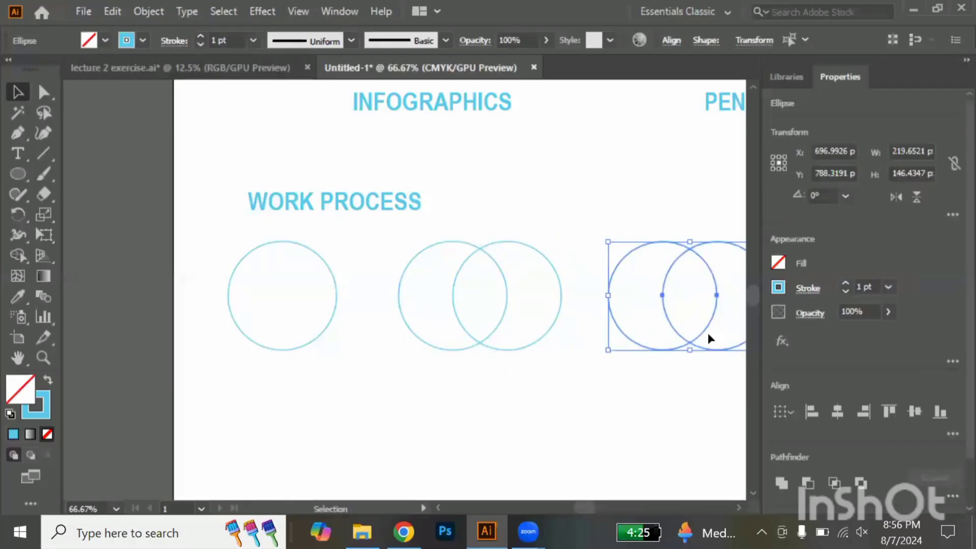
click(709, 356)
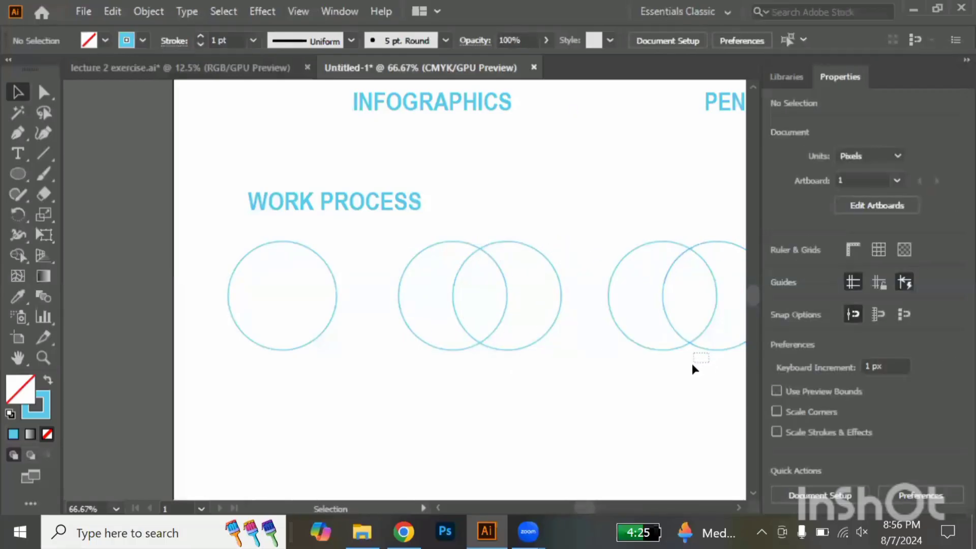
drag(717, 350, 690, 397)
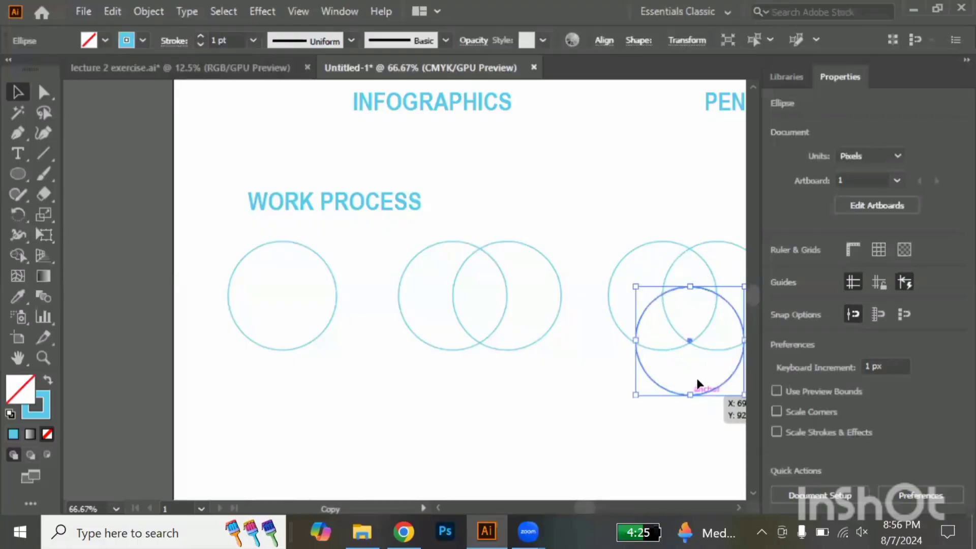
click(696, 374)
scroll(697, 376, right, 2)
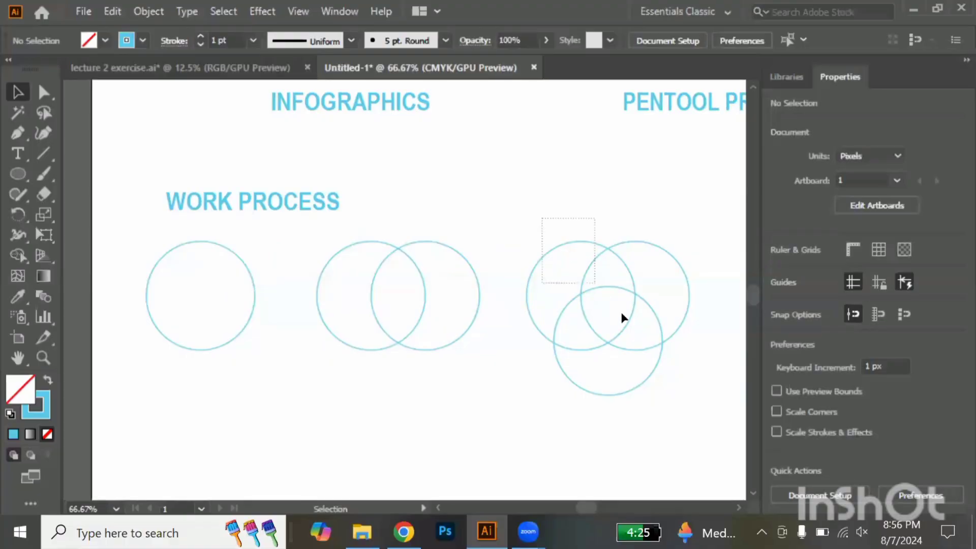
Copy the three-circle cluster to a second row, centred beneath the single circle
drag(623, 317, 675, 390)
scroll(675, 391, down, 5)
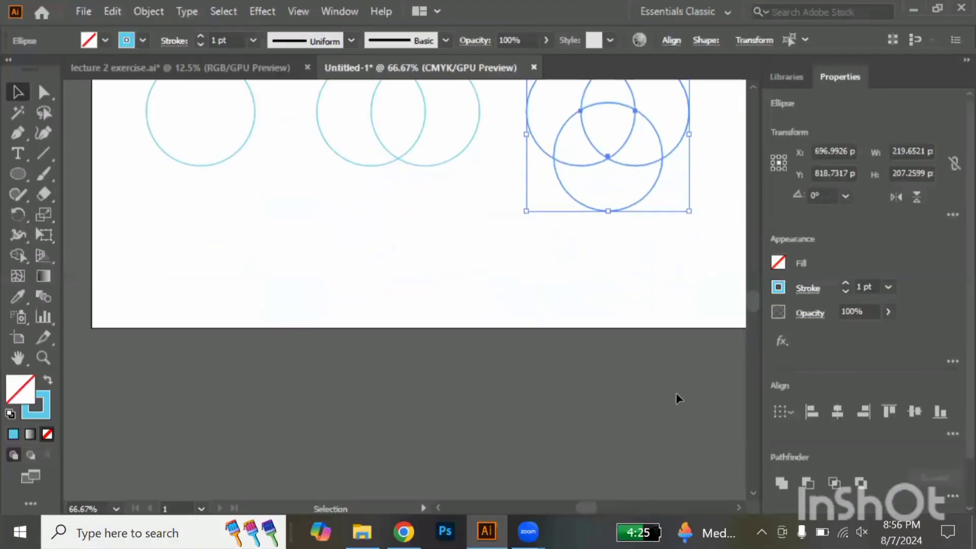
drag(608, 160, 201, 331)
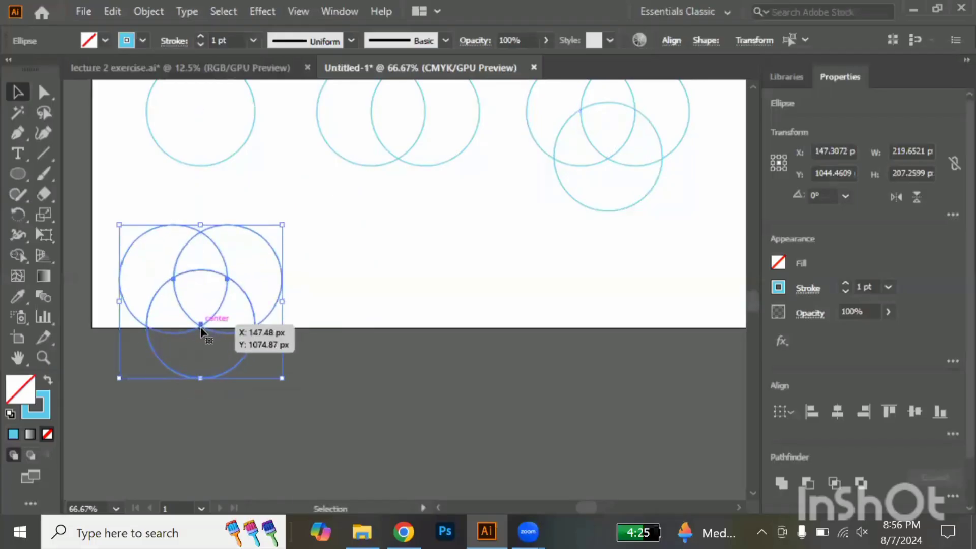
click(373, 367)
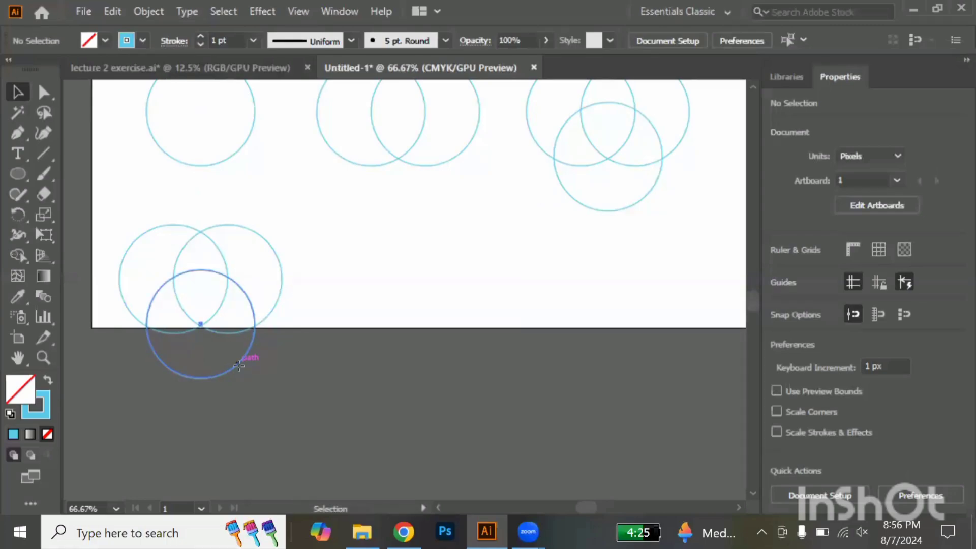
Add a fourth same-size circle in the middle of the copied cluster, and duplicate the four-circle cluster to its right
mouse_move(246, 352)
mouse_down()
mouse_move(232, 350)
mouse_move(236, 338)
mouse_up()
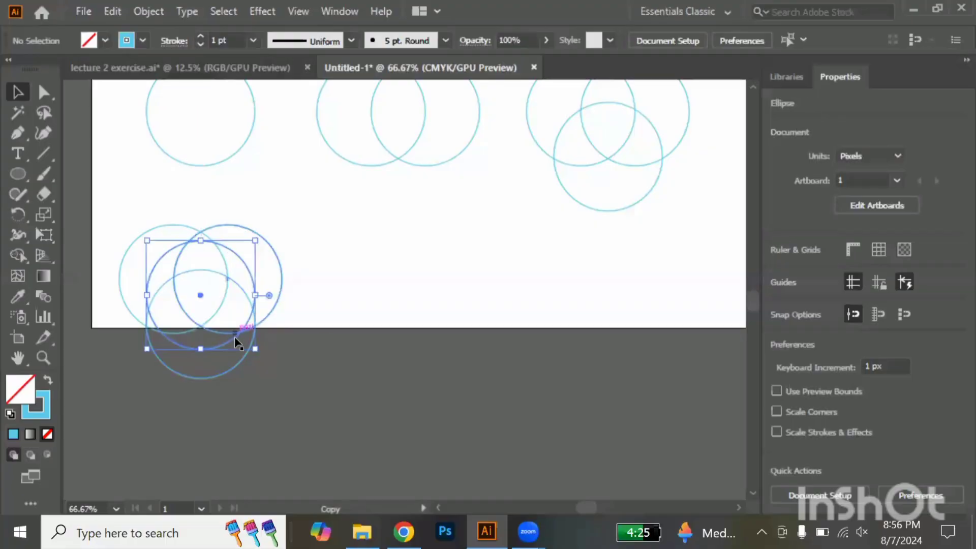
click(291, 365)
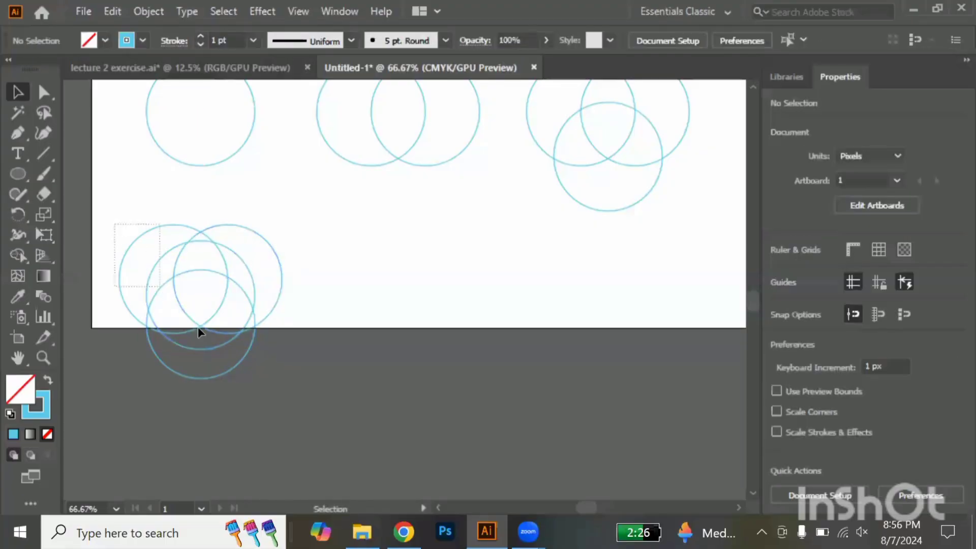
drag(198, 331, 293, 402)
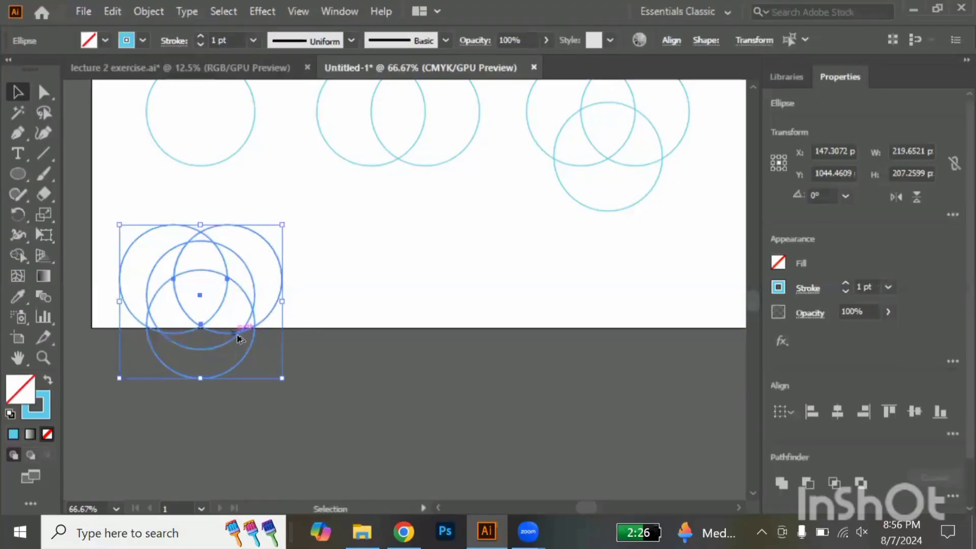
drag(239, 339, 431, 361)
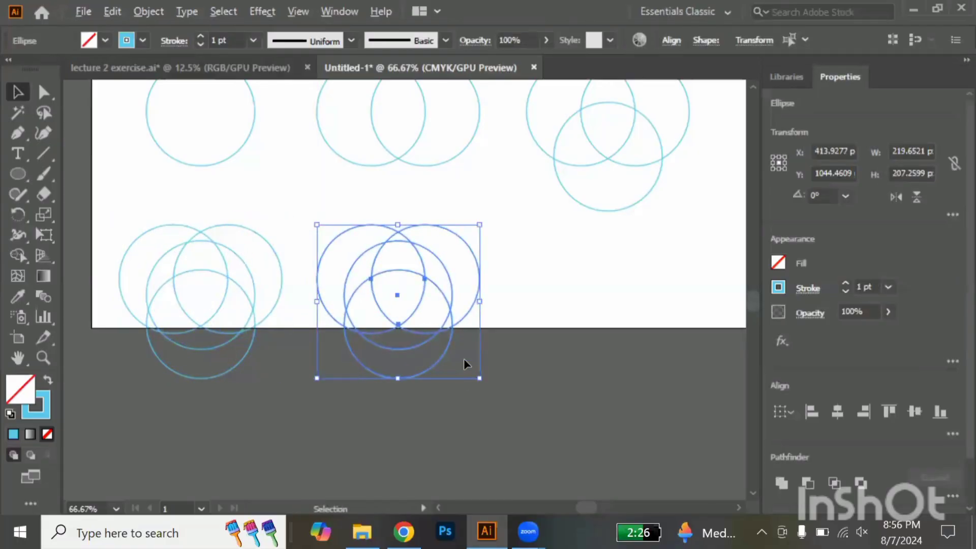
Remove all regions outside the middle circle of the duplicated cluster with the Shape Builder
scroll(465, 361, up, 2)
scroll(465, 361, down, 2)
scroll(430, 290, up, 1)
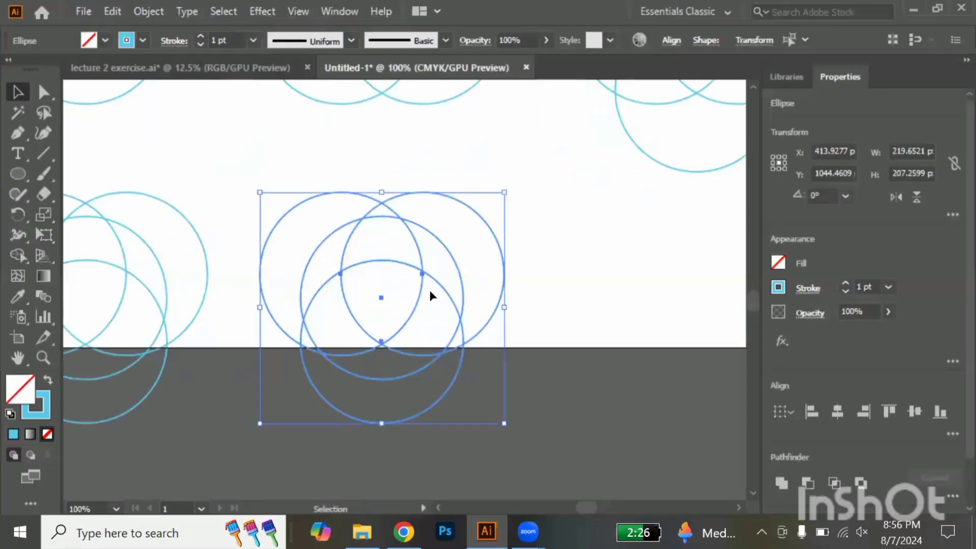
click(22, 254)
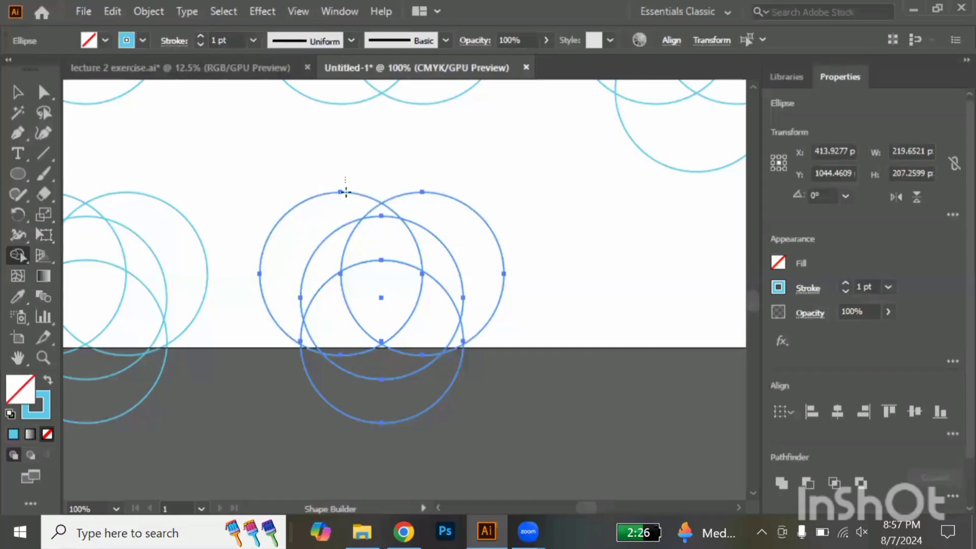
mouse_move(355, 202)
mouse_down()
mouse_move(390, 219)
mouse_move(445, 207)
mouse_up()
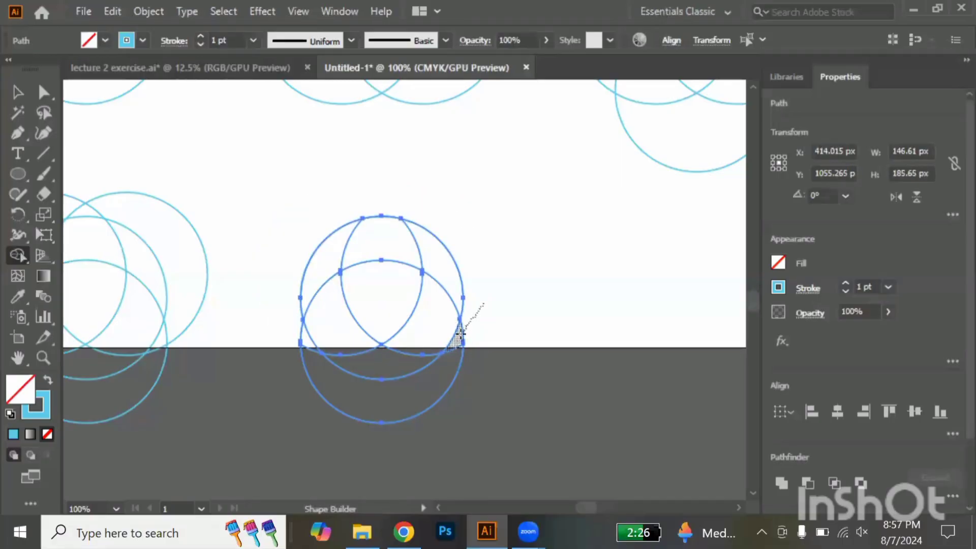
alt+click(386, 395)
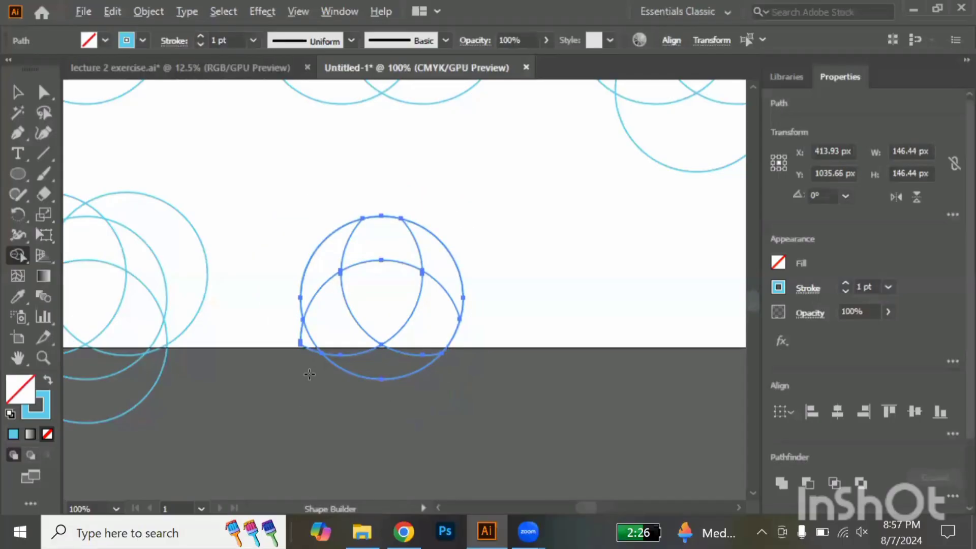
drag(310, 342, 316, 341)
key(ctrl+z)
drag(314, 376, 310, 345)
Merge neighbouring regions inside the circle into three swirling blades around the central rounded triangle
mouse_move(400, 245)
mouse_down()
mouse_move(440, 268)
mouse_move(441, 322)
mouse_up()
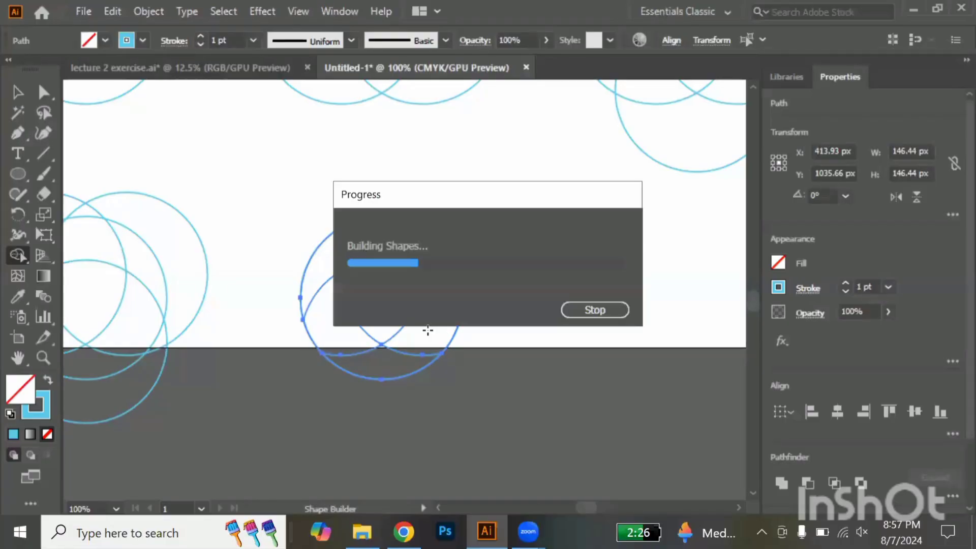
drag(406, 363, 407, 363)
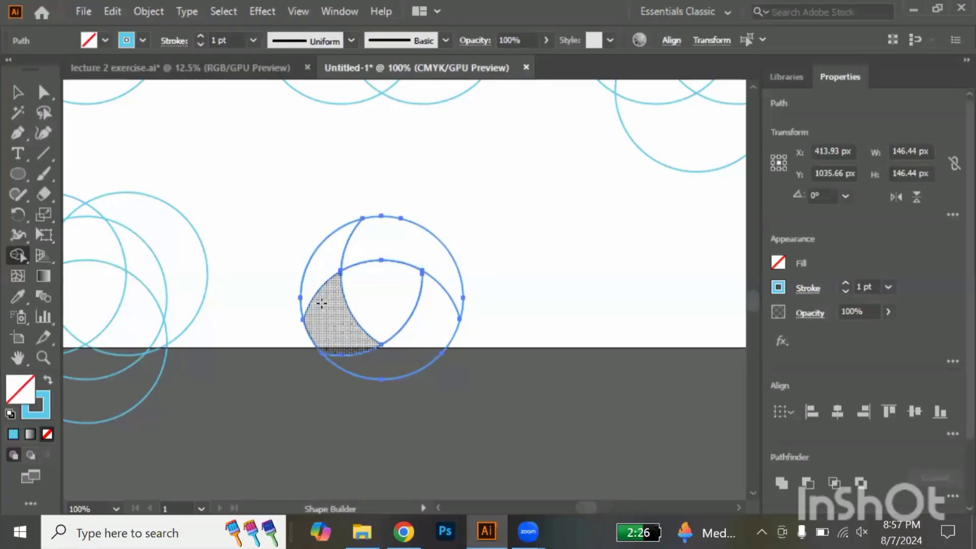
key(v)
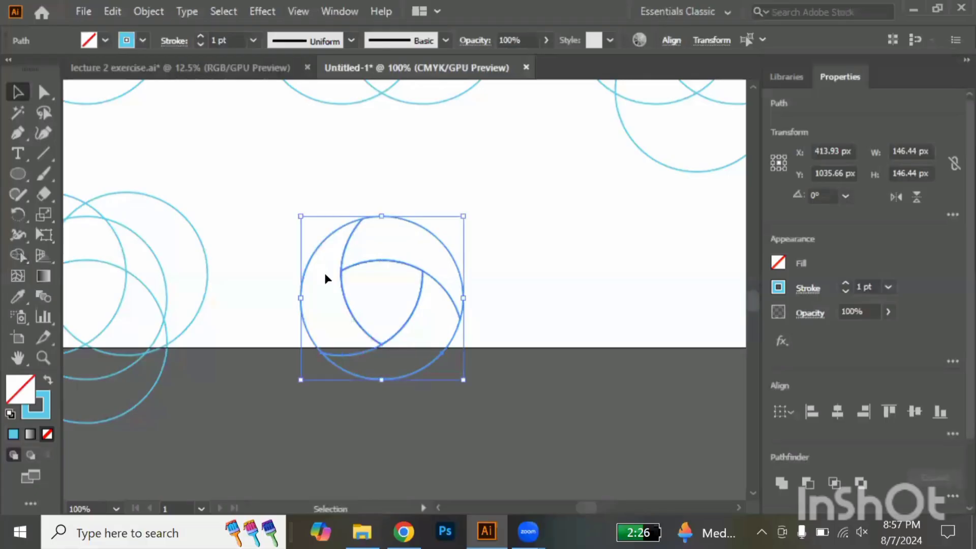
click(498, 292)
Duplicate the finished three-blade emblem to its right in the same row
drag(271, 212, 469, 389)
drag(402, 320, 736, 344)
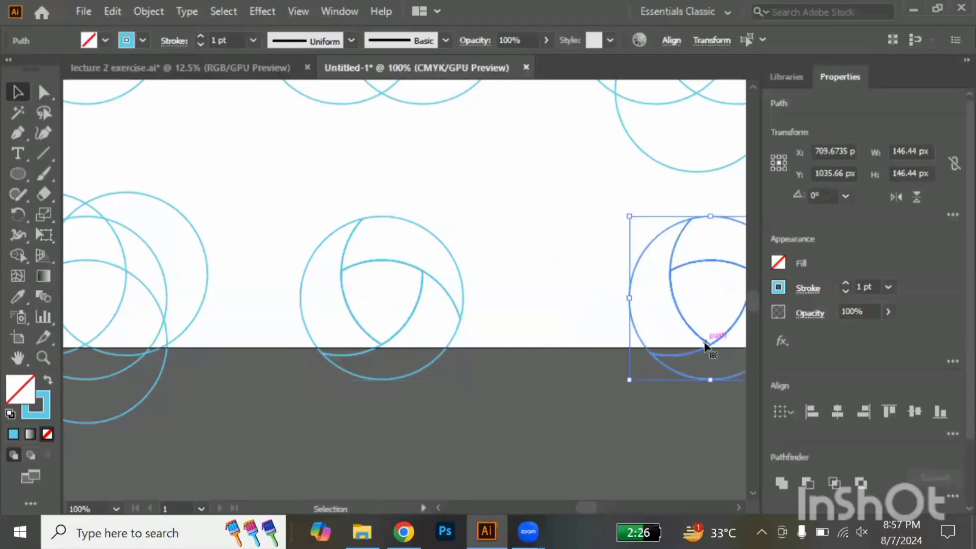
scroll(705, 345, right, 5)
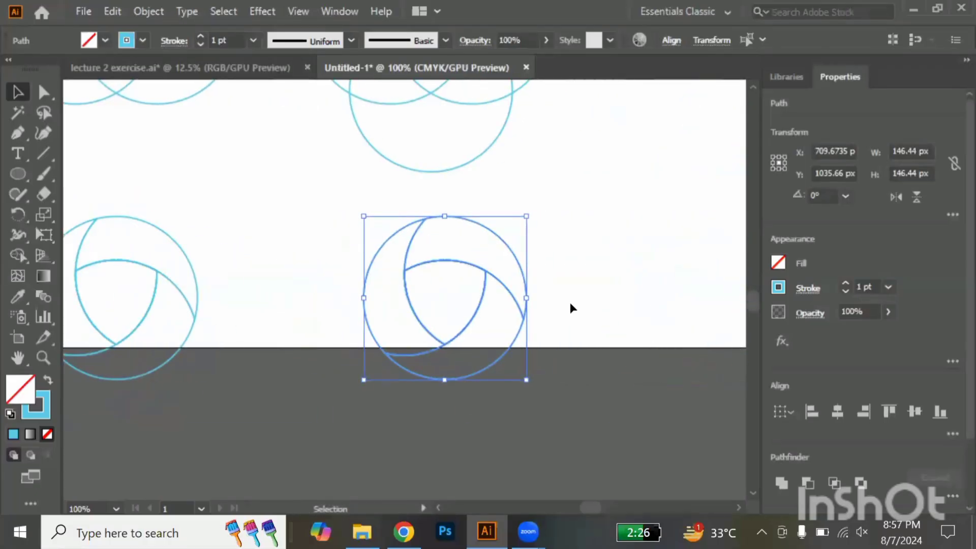
Move the three blades of the duplicated emblem outward, separating them from the central rounded triangle
click(569, 302)
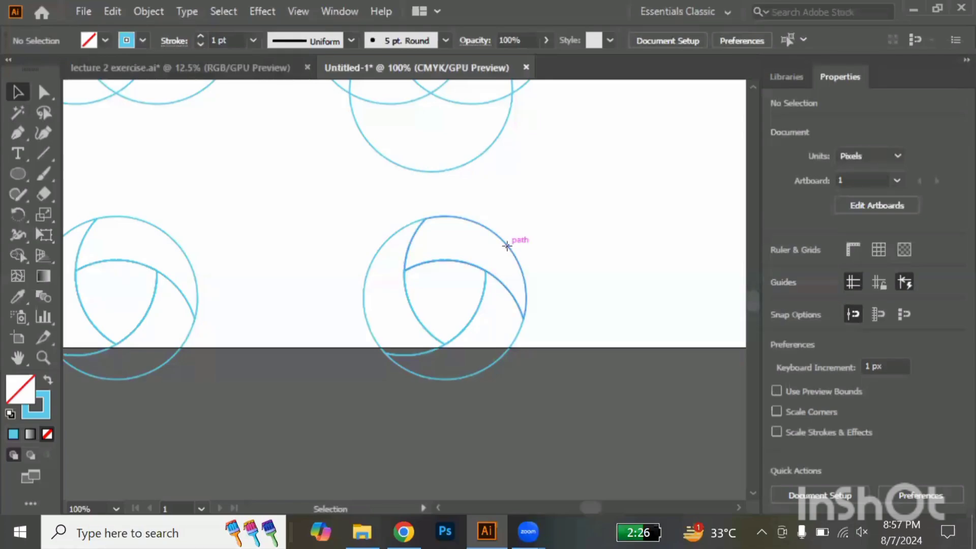
drag(507, 246, 513, 223)
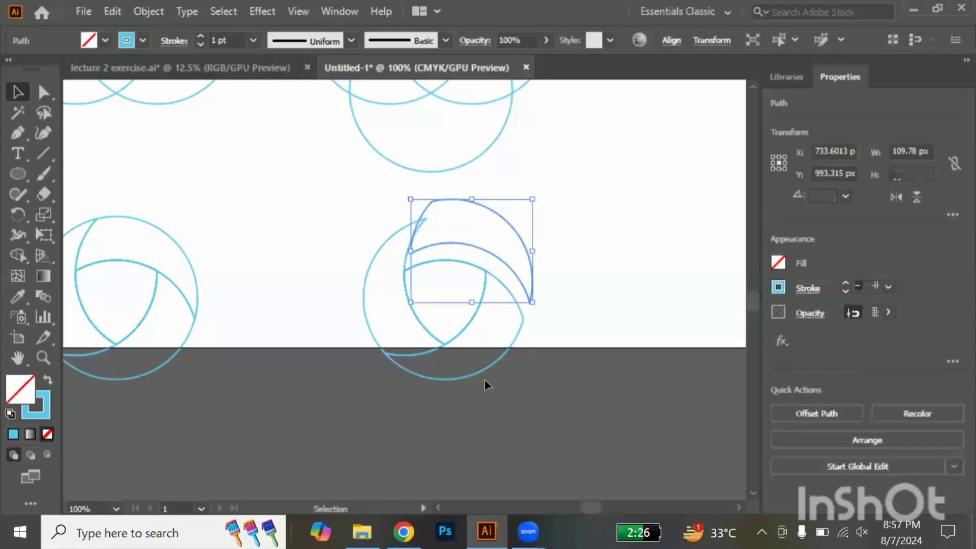
drag(484, 368, 499, 381)
drag(366, 321, 347, 317)
click(618, 361)
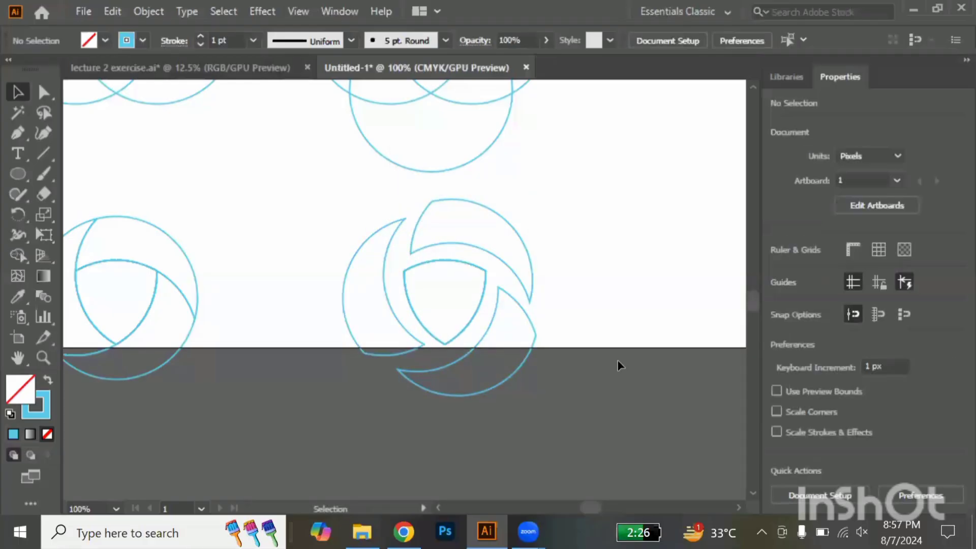
Scale all six work-process figures down together to about 613 px wide, and move the three-circle cluster up slightly
scroll(619, 361, down, 4)
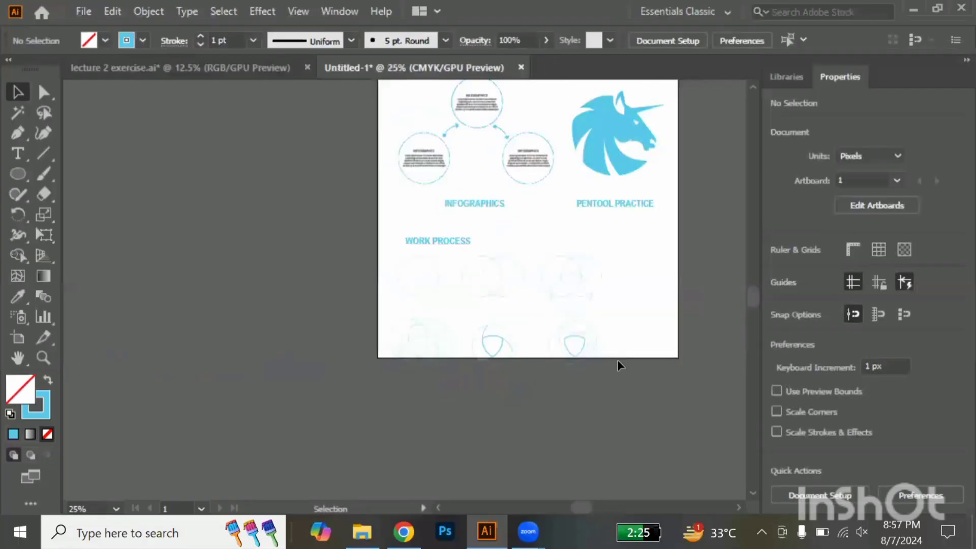
scroll(617, 359, up, 2)
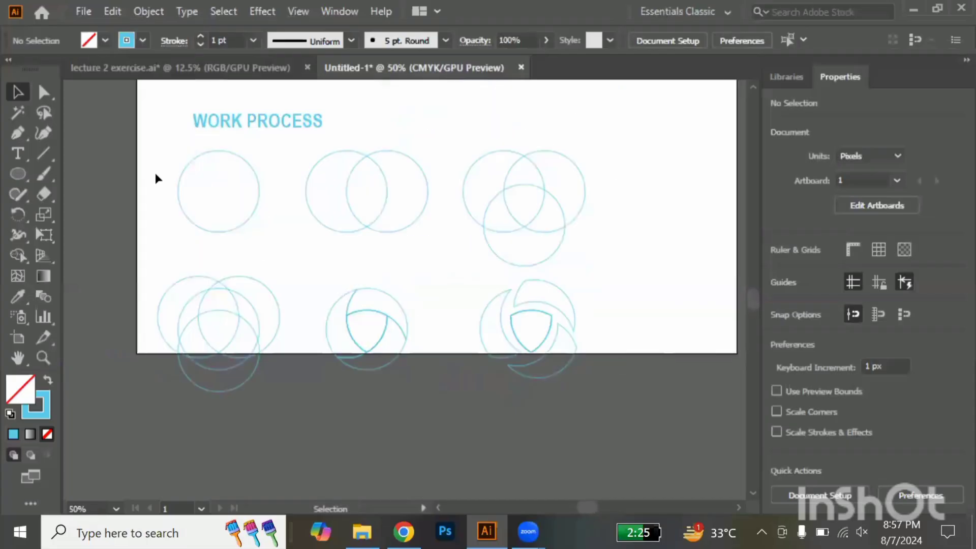
drag(154, 173, 628, 411)
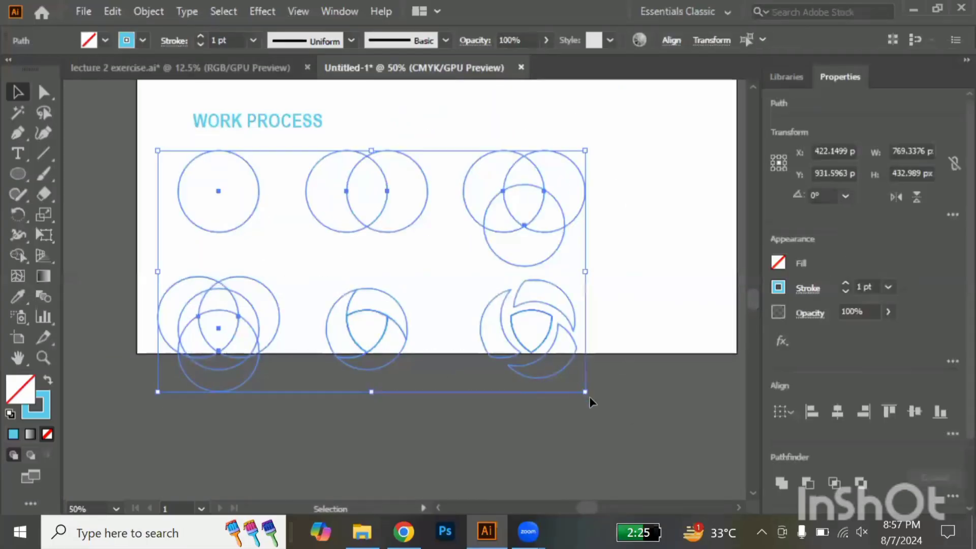
drag(572, 380, 504, 335)
click(562, 329)
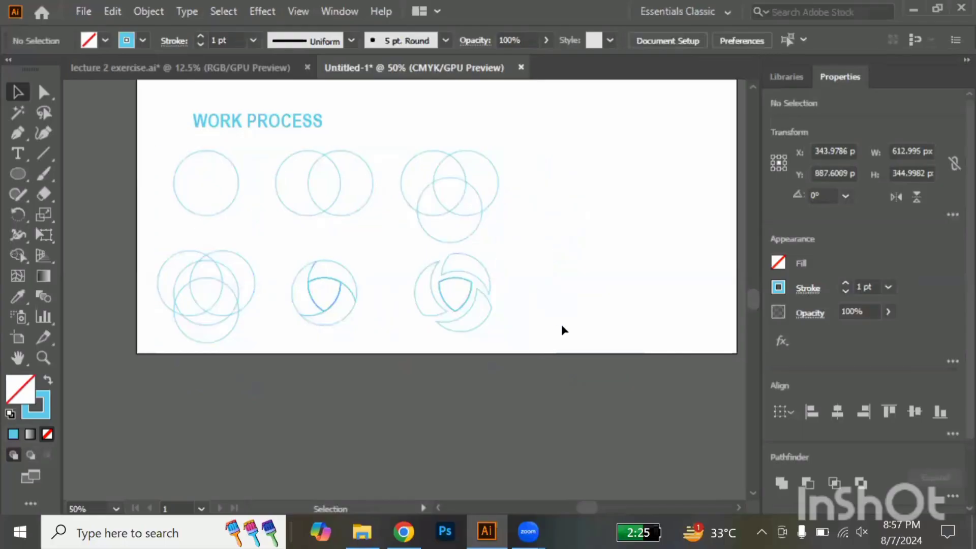
drag(490, 223, 478, 187)
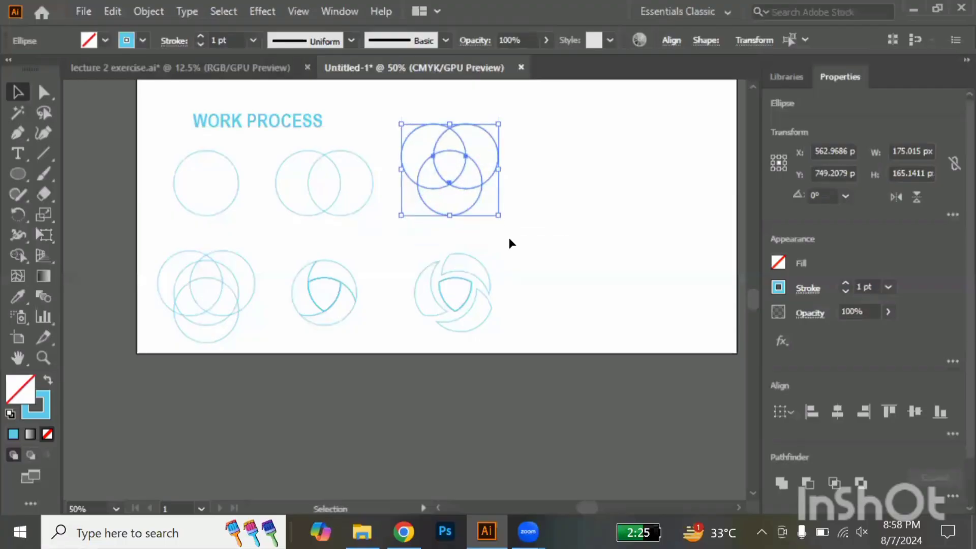
click(509, 237)
Duplicate the WORK PROCESS heading below the first circle and change the copy's text to "STEP 1"
drag(245, 132, 235, 236)
double_click(274, 231)
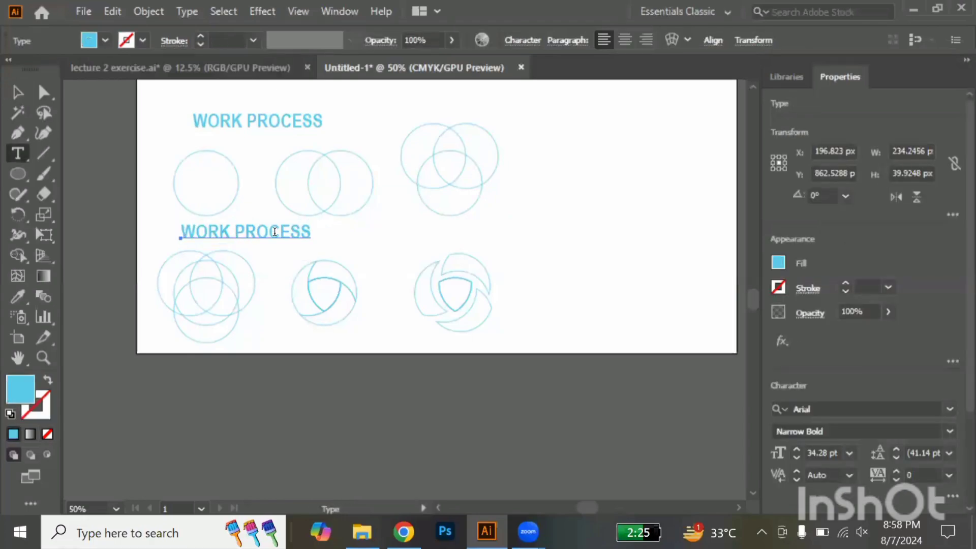
key(ctrl+a)
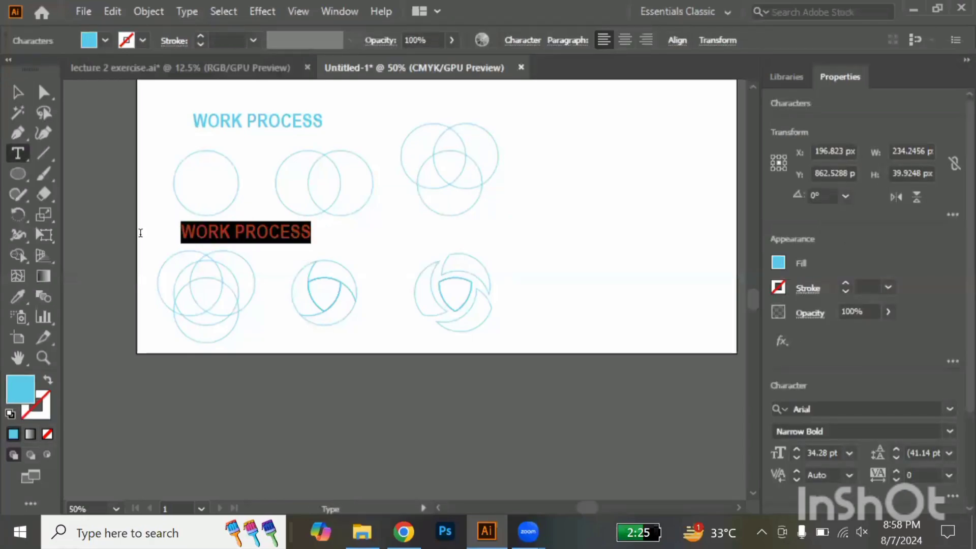
text(STEP )
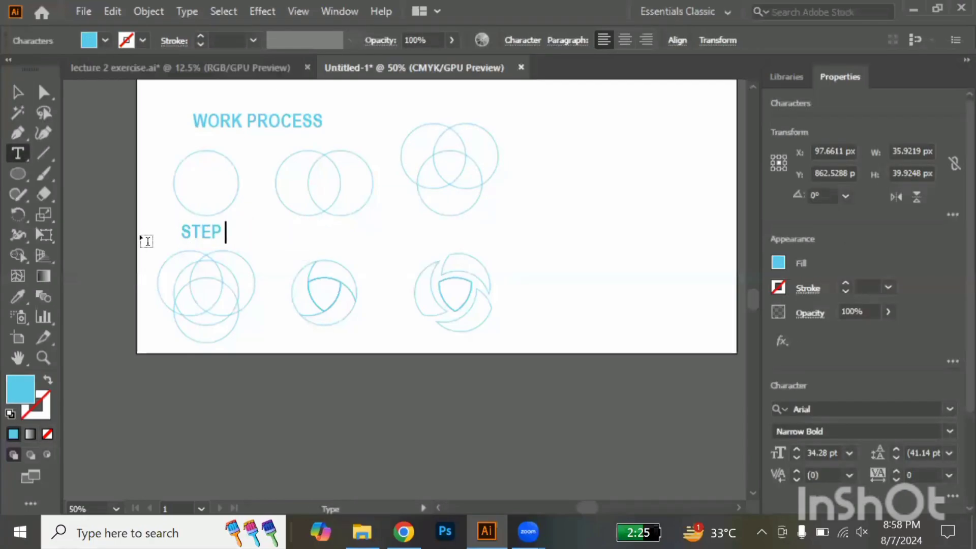
text(1)
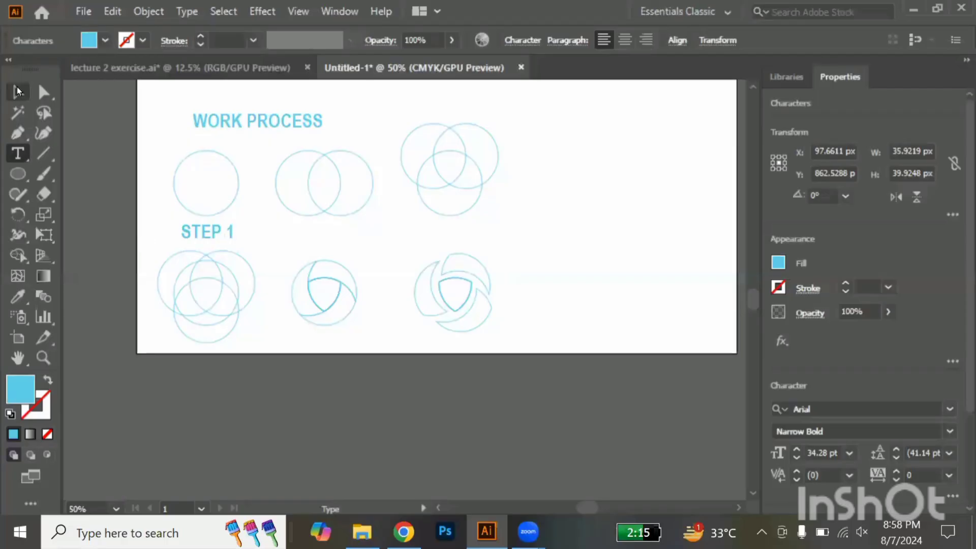
key(Escape)
Shrink the STEP 1 label to about 16 pt and place it under the single circle
scroll(231, 229, up, 2)
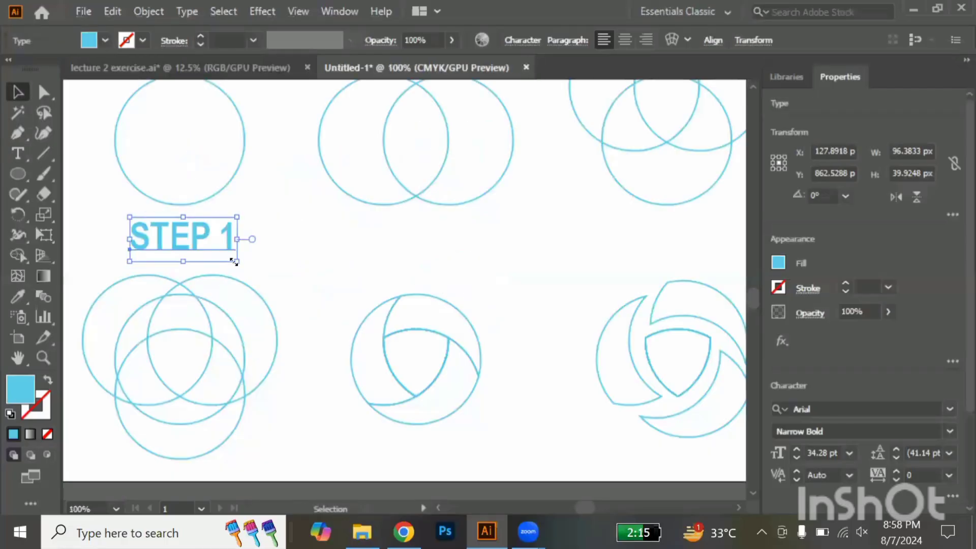
drag(236, 262, 173, 242)
click(306, 268)
Copy the STEP 1 label horizontally beneath the two-circle figure and beneath the three-circle figure
scroll(188, 262, down, 3)
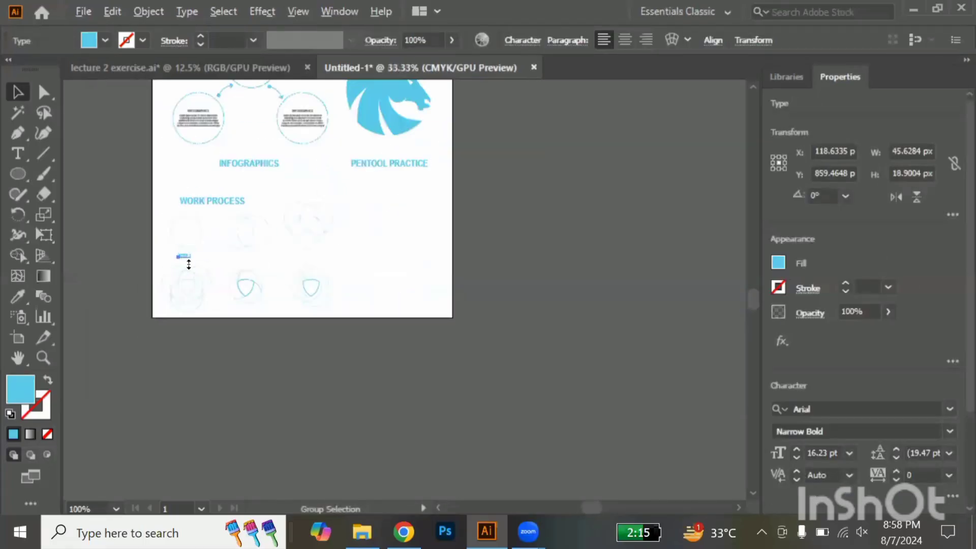
scroll(189, 263, up, 5)
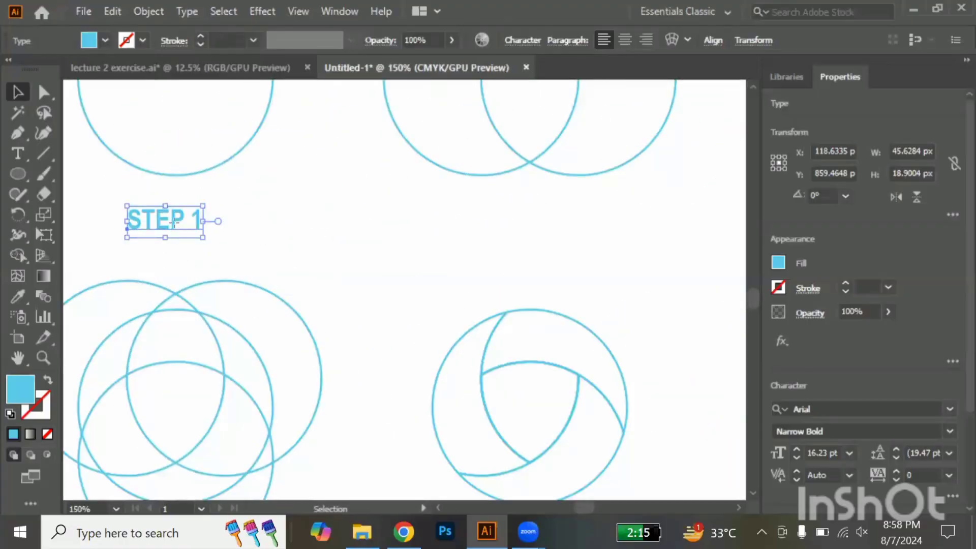
drag(173, 222, 536, 244)
scroll(536, 245, right, 5)
scroll(536, 245, right, 2)
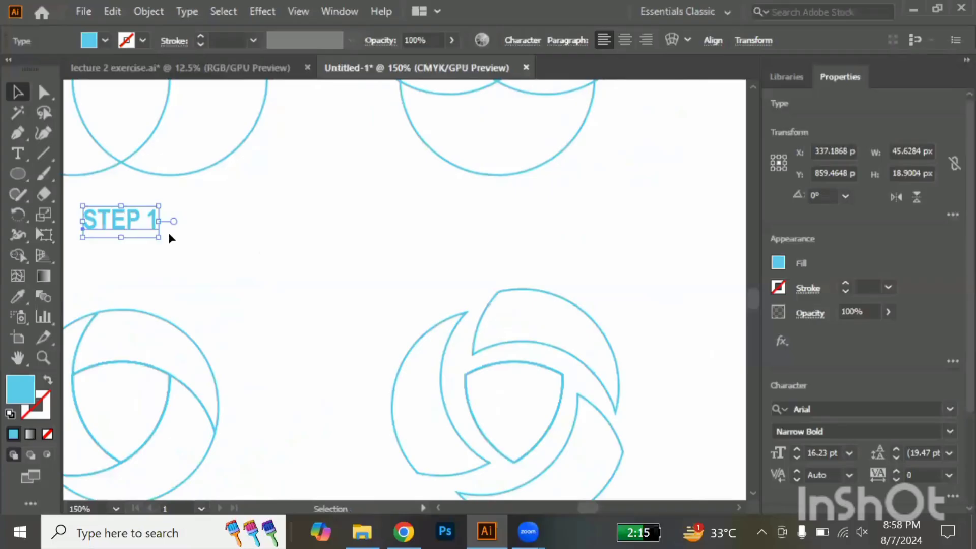
drag(131, 217, 508, 245)
Copy the row of three labels beneath the second row of figures, and scale all figures and labels down to about 558 px wide
scroll(510, 248, down, 3)
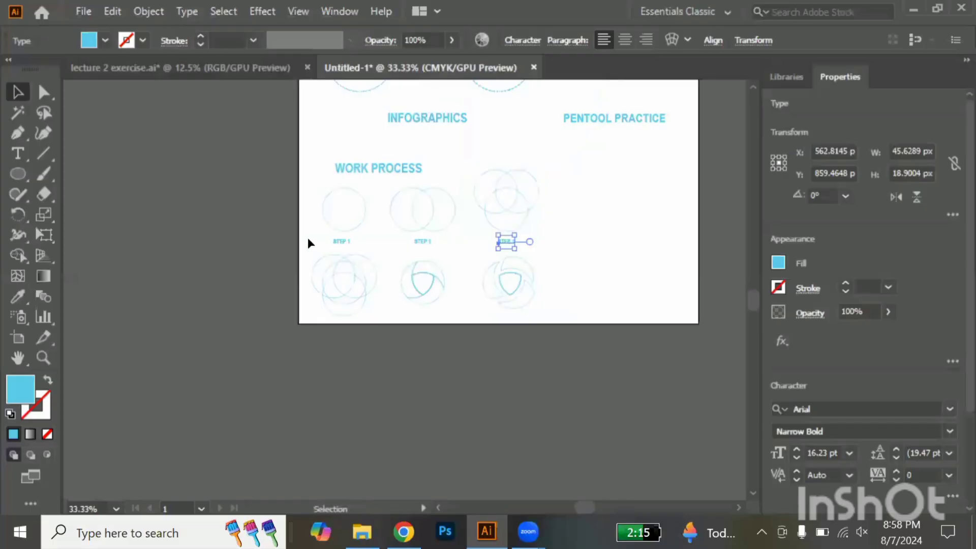
drag(309, 237, 538, 248)
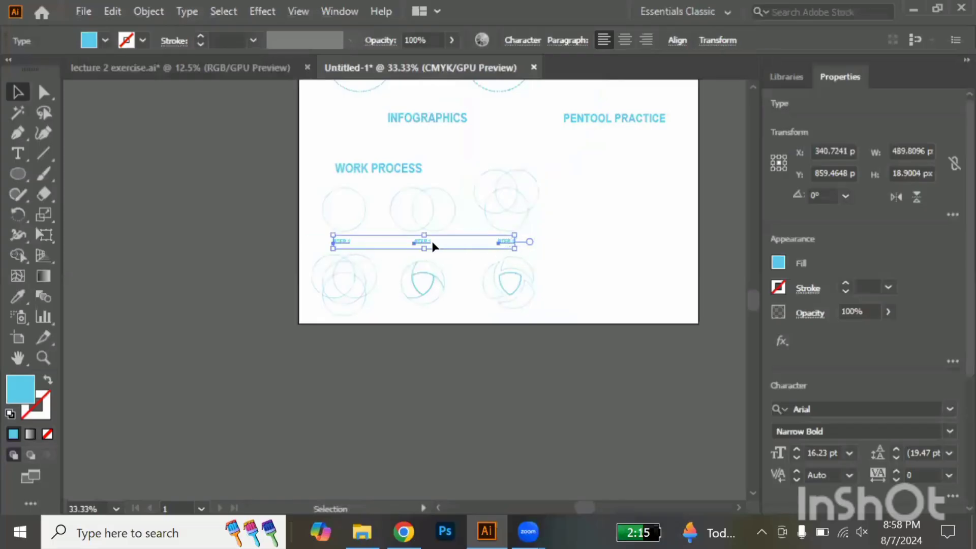
drag(433, 256, 426, 309)
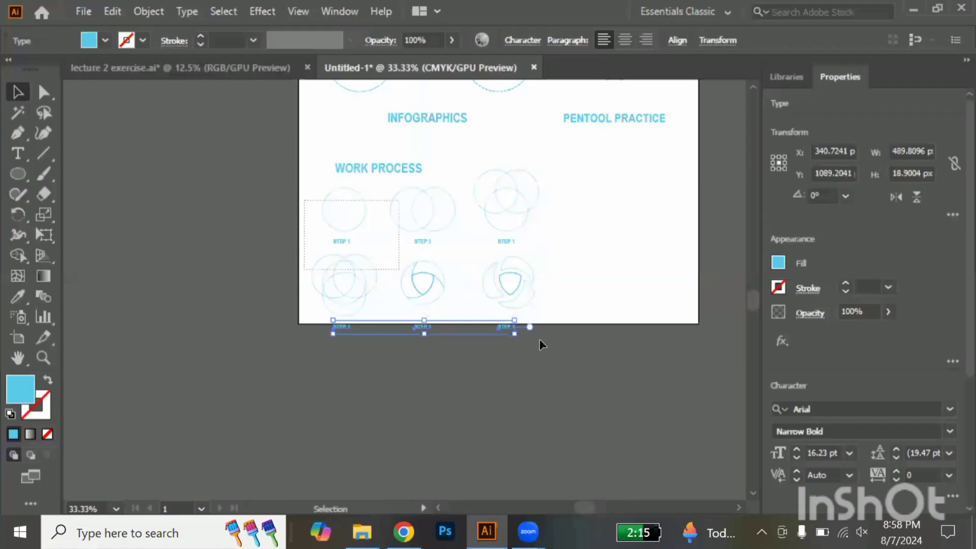
drag(539, 339, 529, 315)
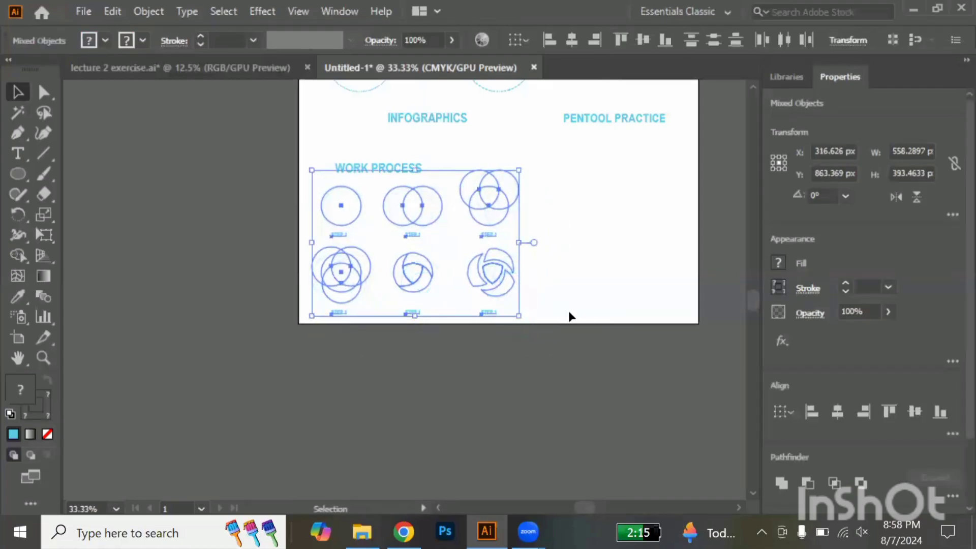
click(571, 318)
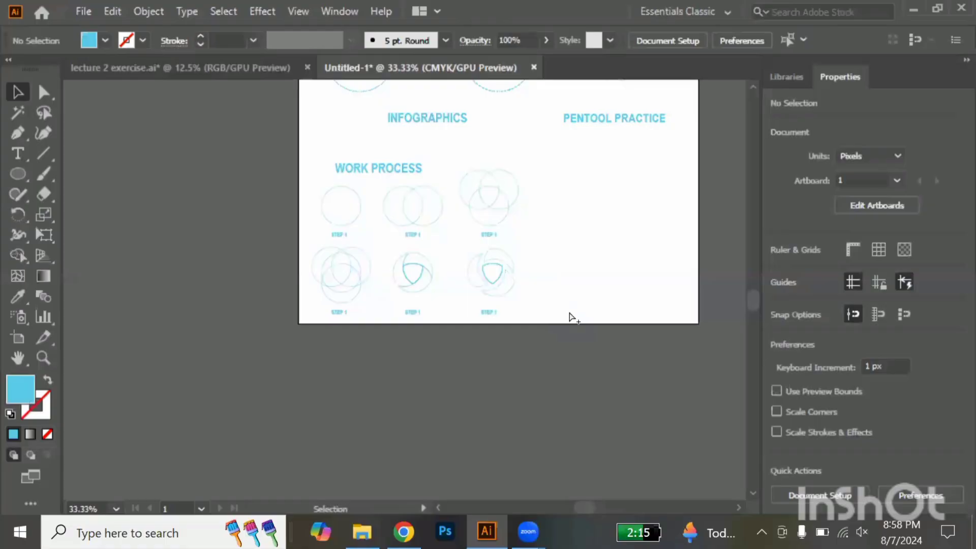
Move the lower row of STEP labels up about 9 px, closer to the second row of figures
scroll(569, 316, up, 2)
drag(69, 310, 440, 332)
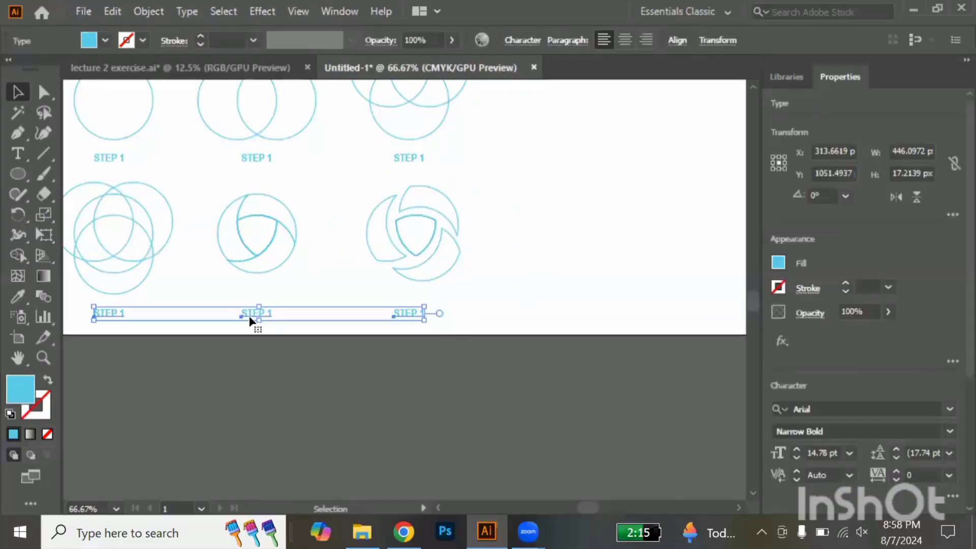
drag(250, 315, 249, 310)
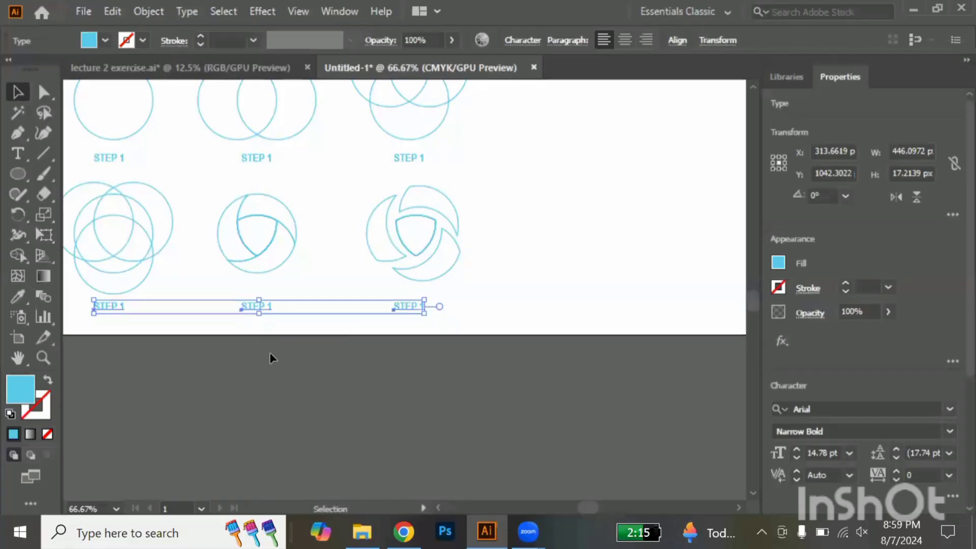
click(270, 354)
Duplicate the unseparated three-blade emblem into the empty area at the artboard's right and enlarge the copy to about 233 px
scroll(270, 354, down, 1)
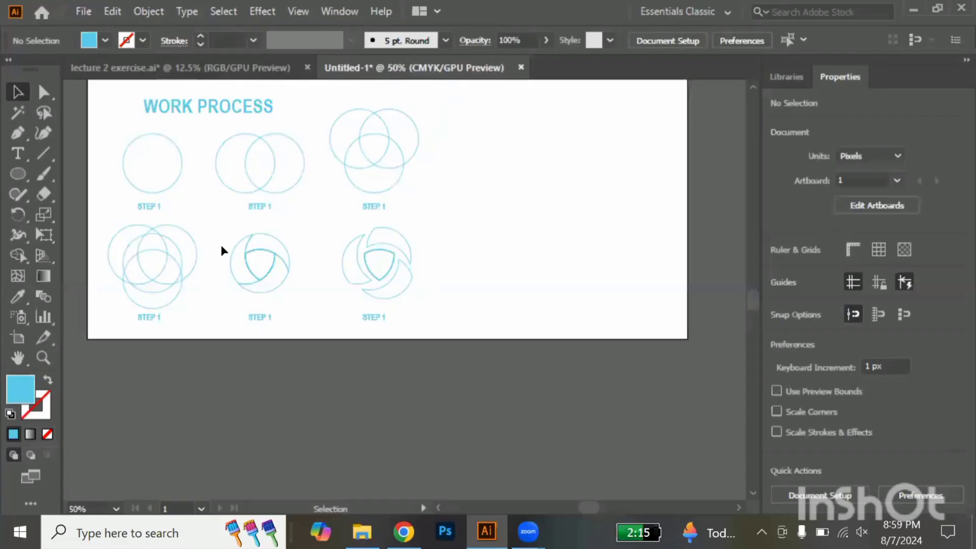
drag(299, 293, 220, 233)
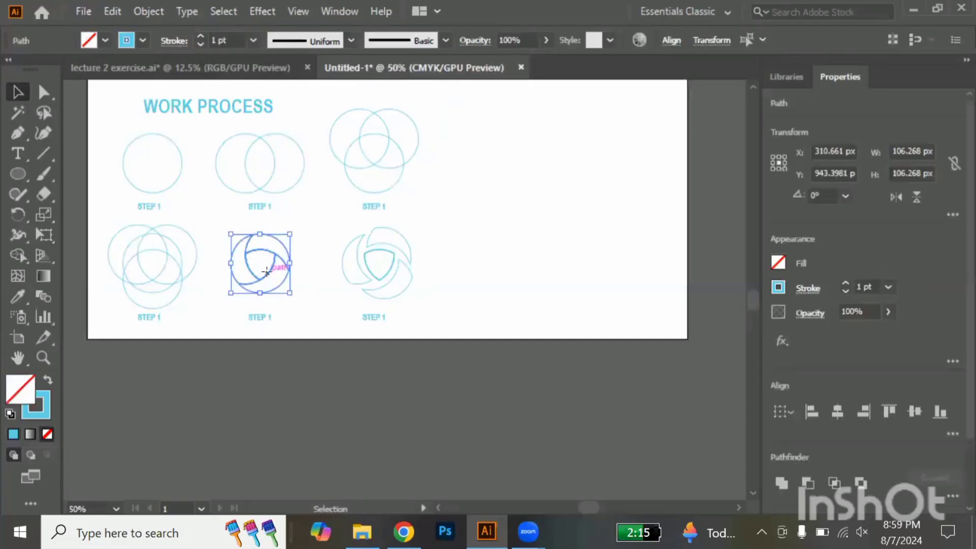
drag(269, 273, 637, 282)
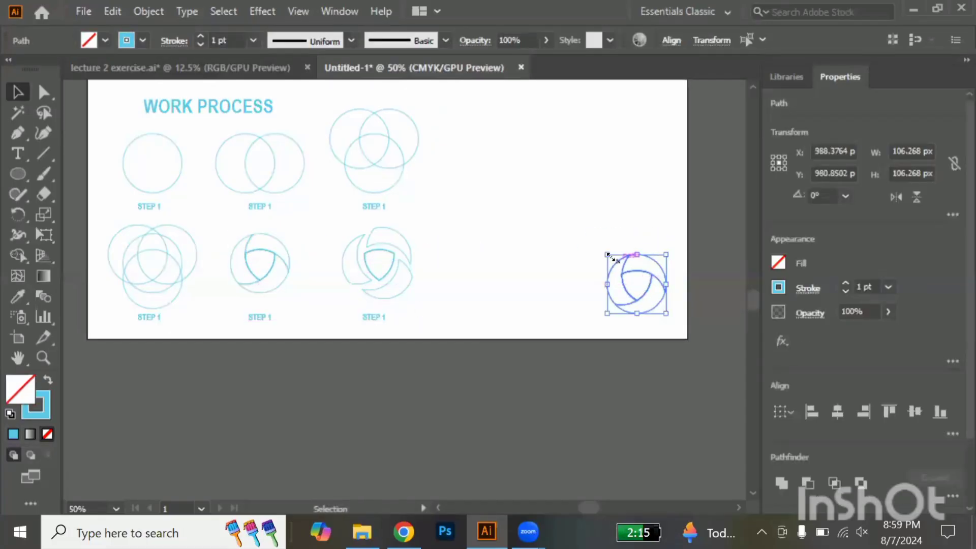
drag(606, 249, 536, 184)
click(615, 211)
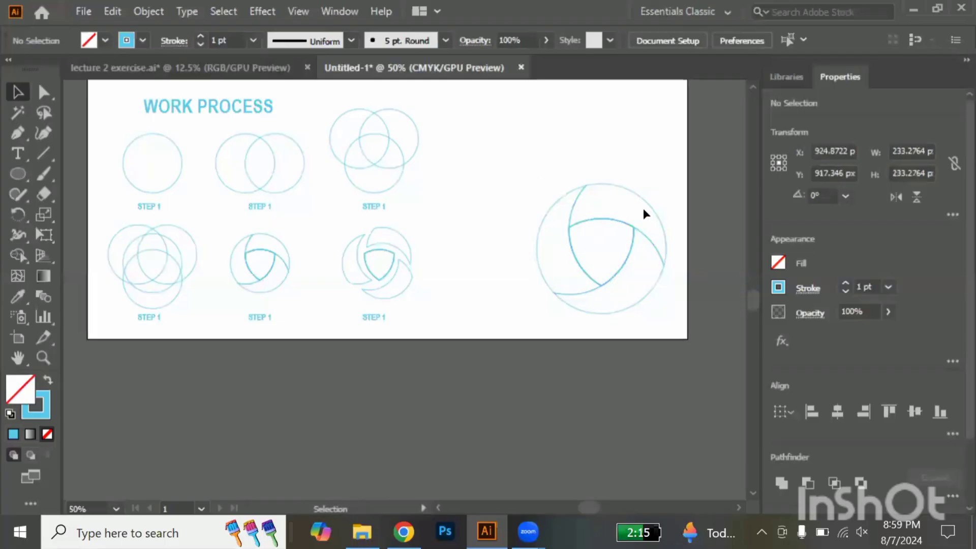
Turn the large emblem's upper-right blade from outline to solid fill and set its fill to the lighter blue 66e2ff
click(654, 212)
key(ctrl+equal)
key(ctrl+equal)
key(ctrl+equal)
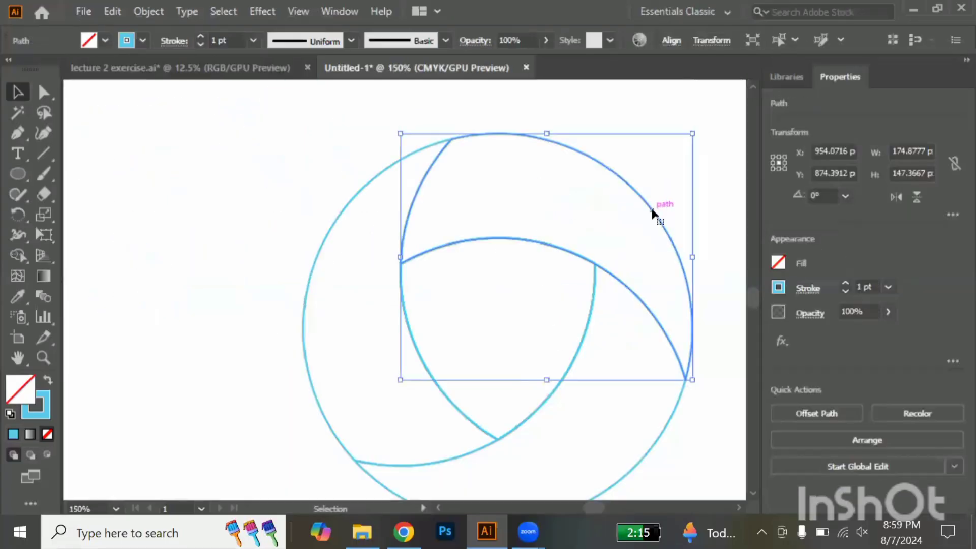
click(48, 382)
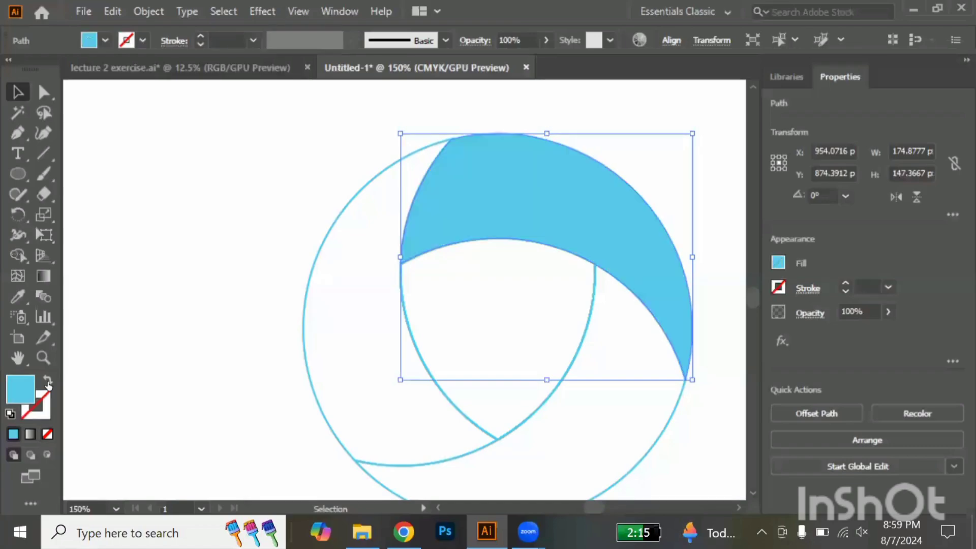
double_click(20, 389)
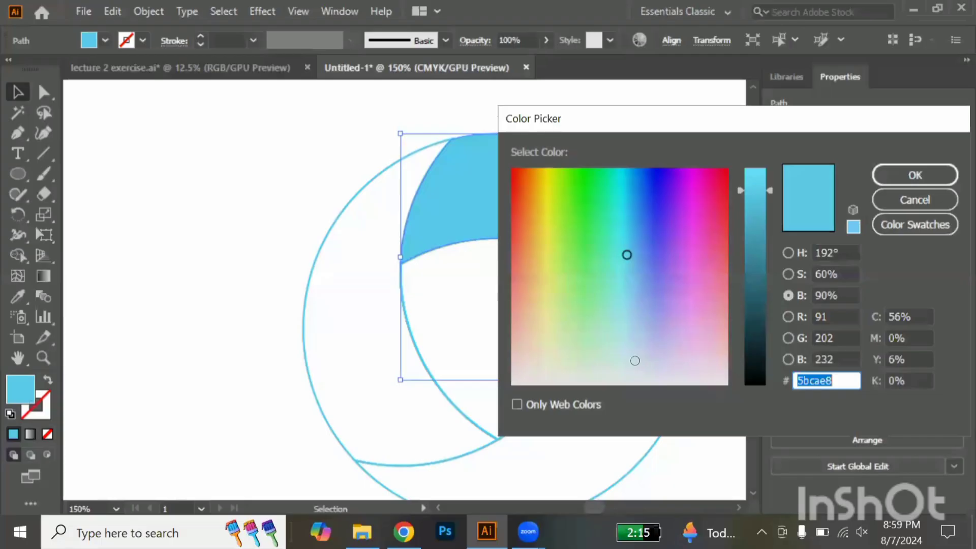
click(754, 194)
drag(753, 196, 762, 149)
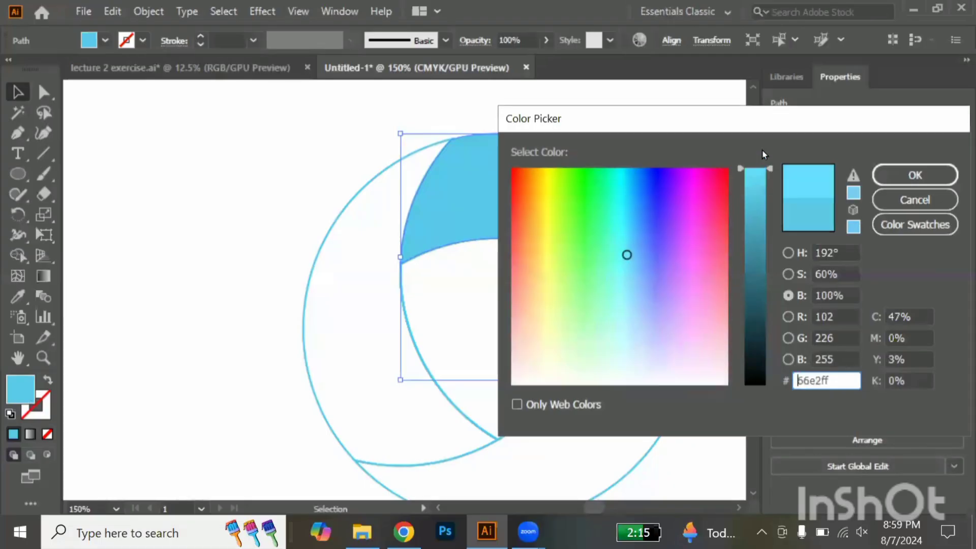
click(902, 175)
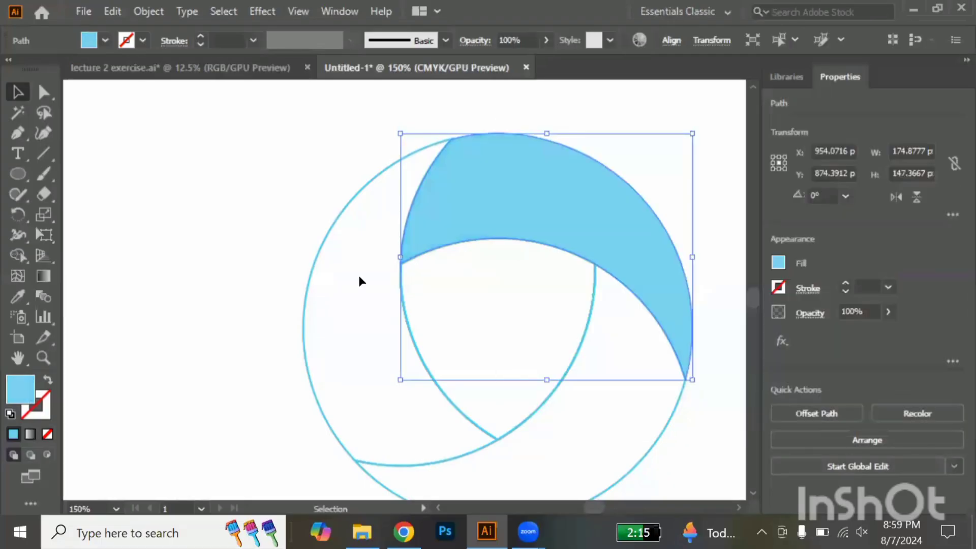
Turn the large emblem's left blade from outline to solid fill and set its fill to the darker blue 50b2c9
click(304, 336)
click(48, 384)
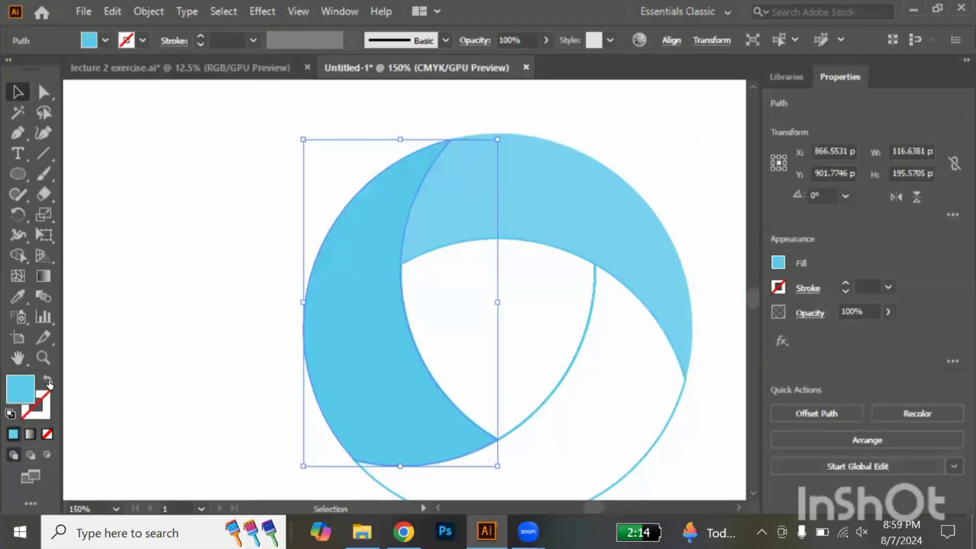
double_click(19, 390)
click(756, 199)
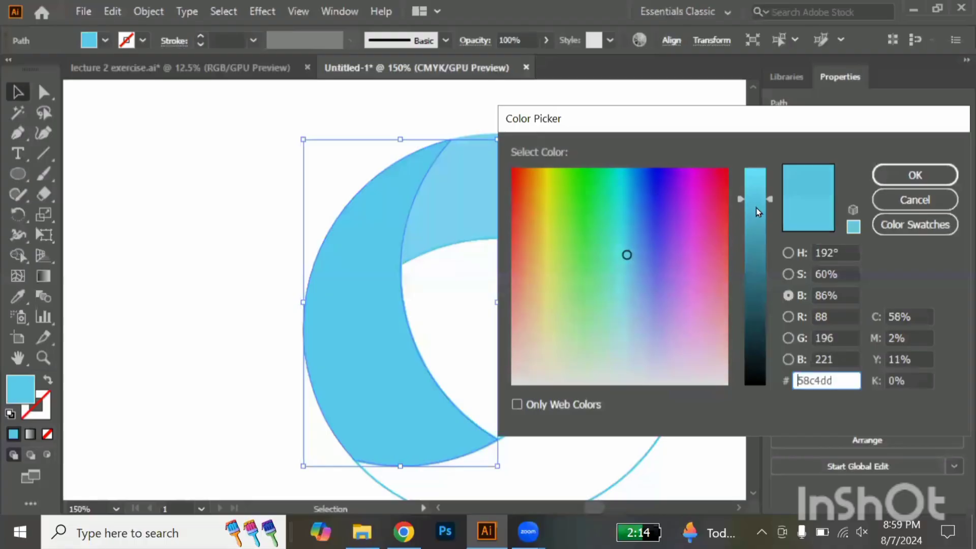
click(755, 213)
click(920, 179)
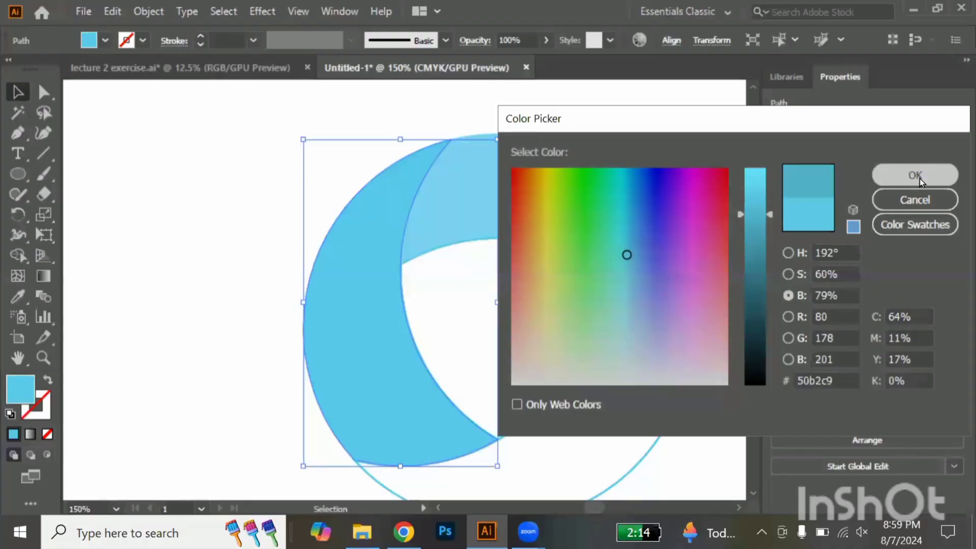
Turn the large emblem's lower-right blade from outline to solid fill and set its fill to the dark blue 3d8899
click(683, 401)
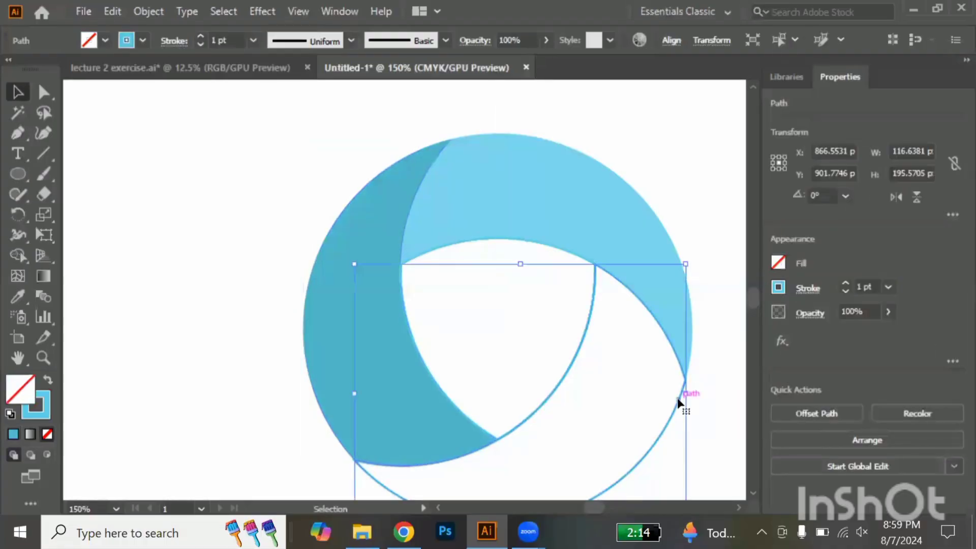
click(46, 388)
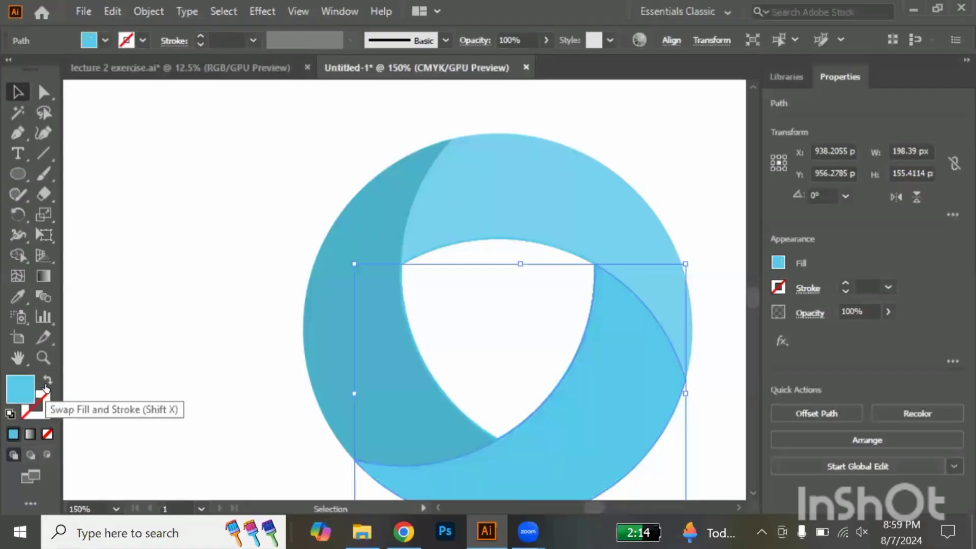
double_click(23, 388)
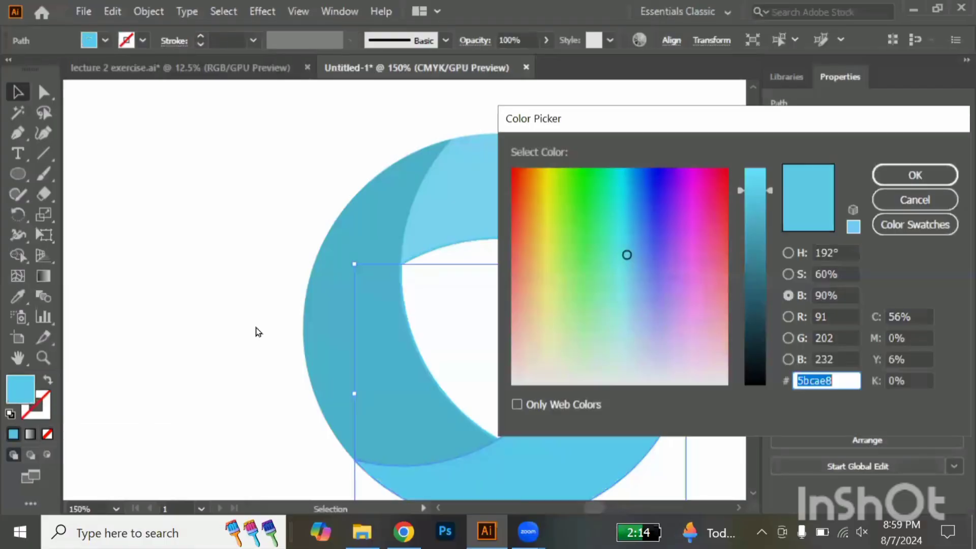
drag(756, 233, 759, 254)
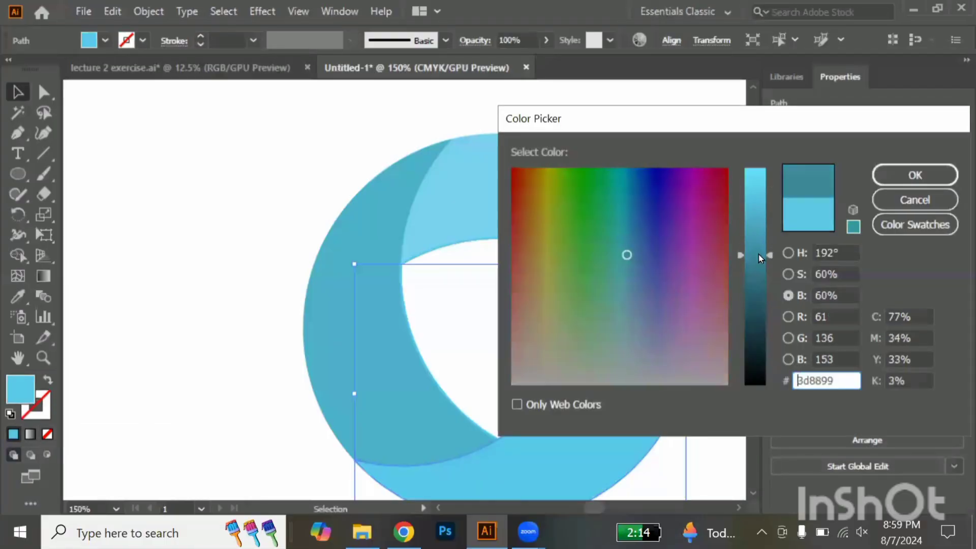
click(917, 176)
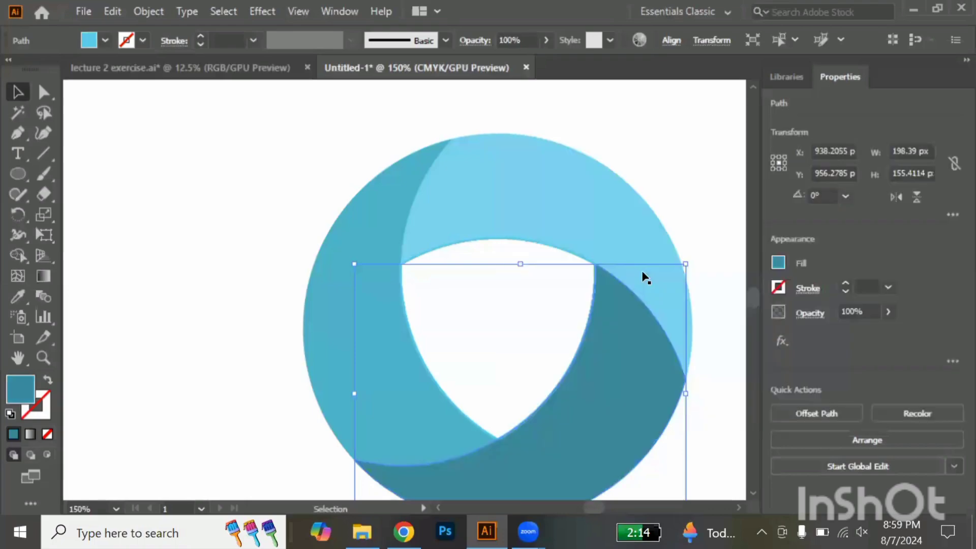
click(523, 315)
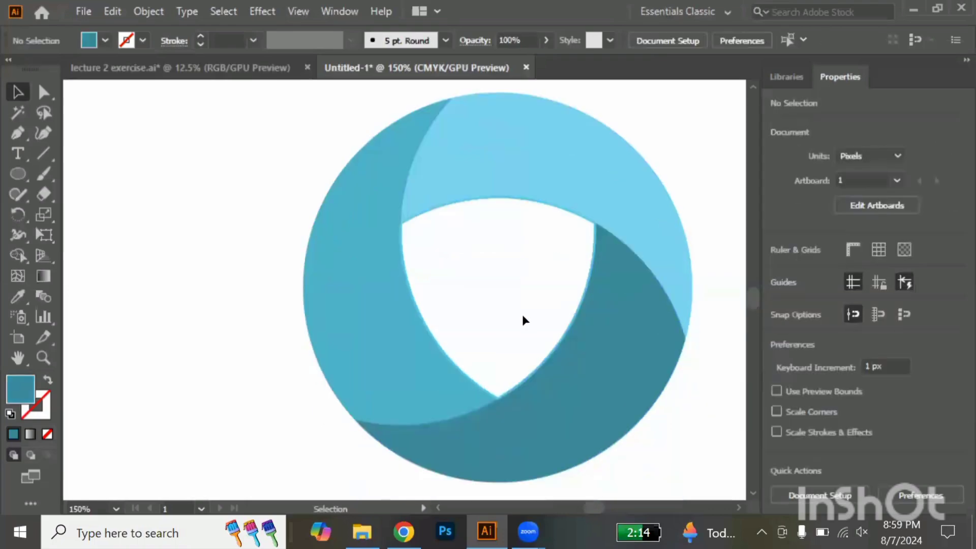
Move the unseparated three-blade outline emblem from the lower row to above the coloured emblem and enlarge it to about 144 px
scroll(523, 317, down, 2)
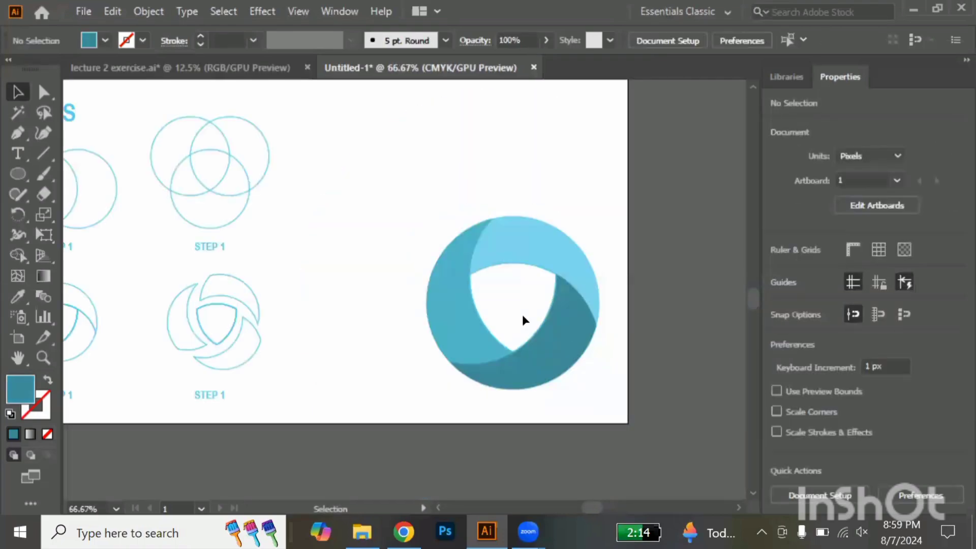
scroll(522, 314, left, 3)
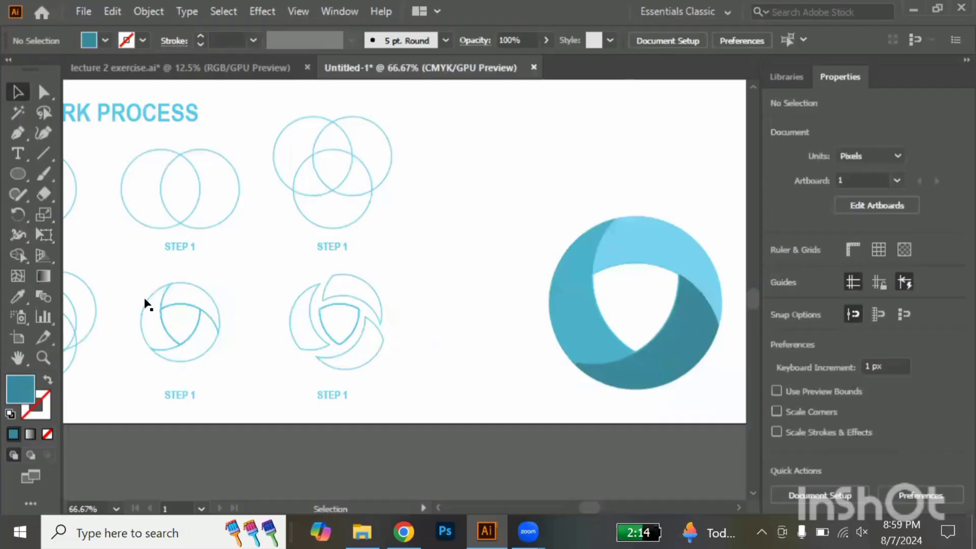
drag(131, 285, 222, 365)
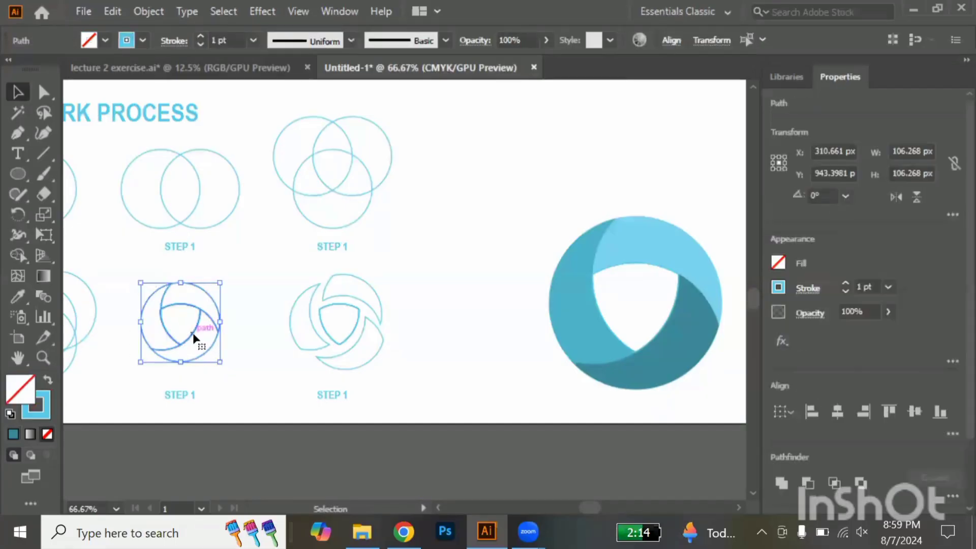
mouse_move(193, 333)
mouse_down()
mouse_move(584, 131)
mouse_move(545, 134)
mouse_move(604, 189)
mouse_up()
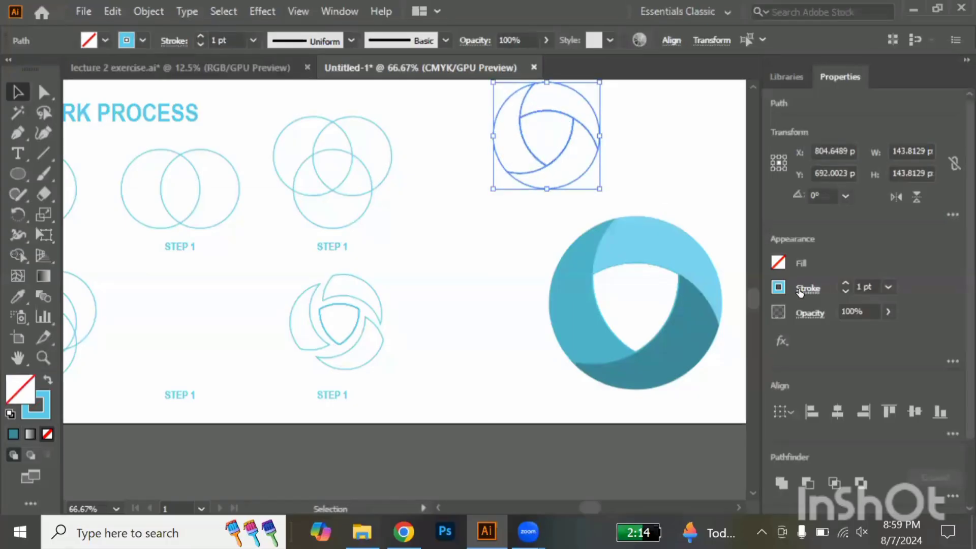
Give the enlarged outline emblem a dashed stroke with a 1 pt dash
click(806, 288)
click(642, 116)
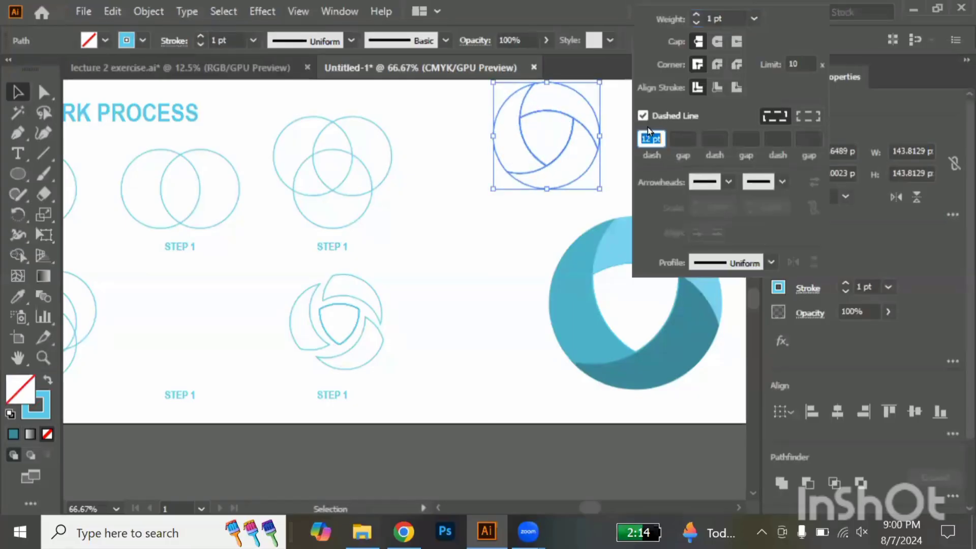
text(2)
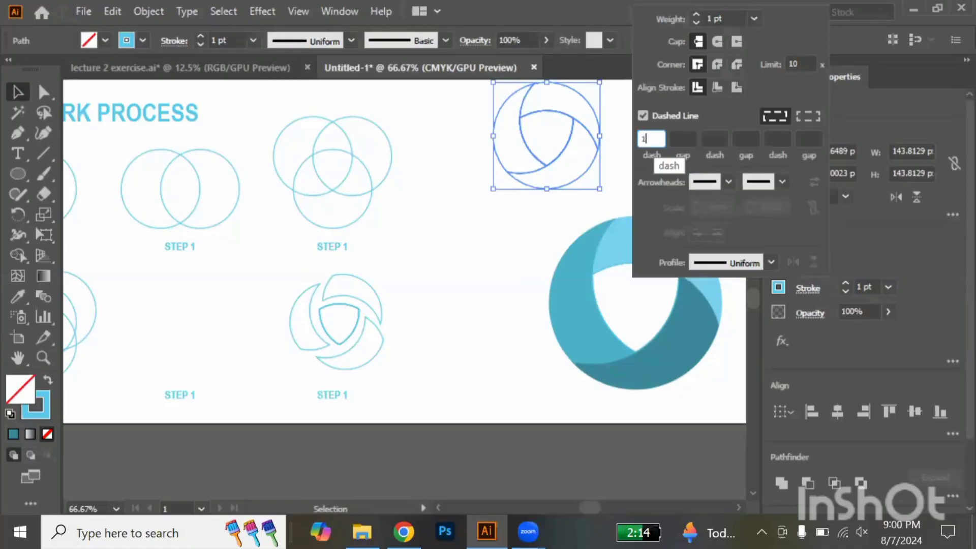
key(Return)
click(666, 166)
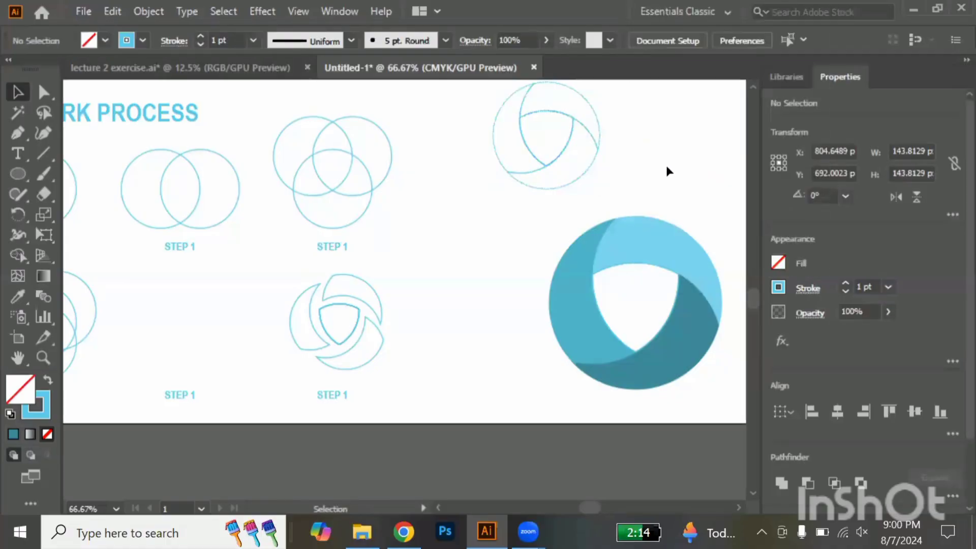
scroll(629, 166, up, 4)
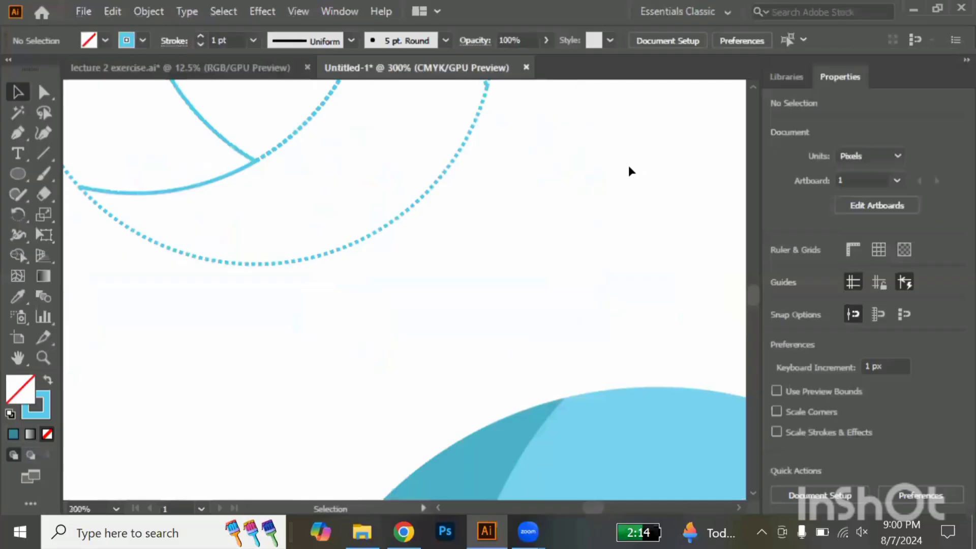
scroll(628, 166, down, 5)
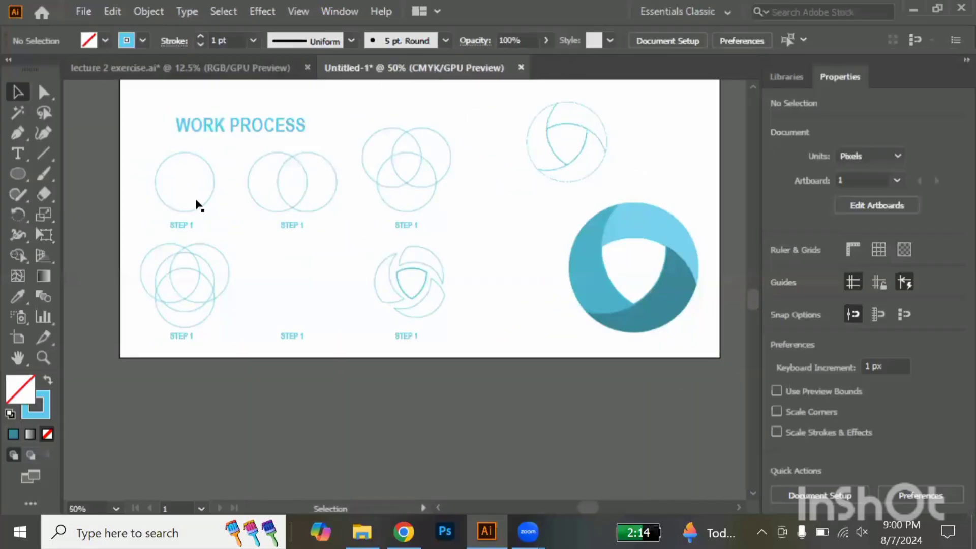
Draw a narrow vertical rounded rectangle about 14 by 88 px beside the upper three-circle figure and turn its light blue outline into a solid fill
click(14, 177)
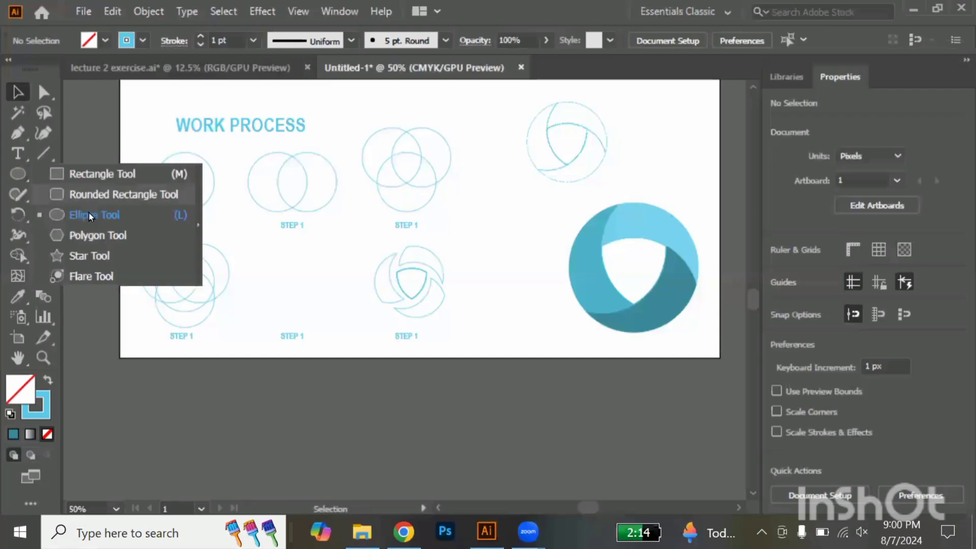
click(102, 194)
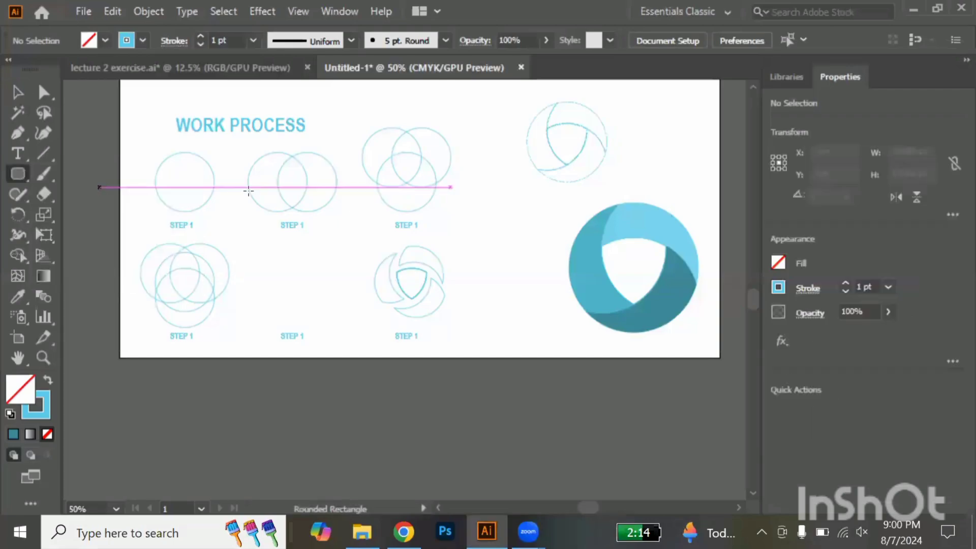
drag(490, 146, 496, 192)
key(ctrl+equal)
key(ctrl+equal)
key(ctrl+equal)
key(ctrl+equal)
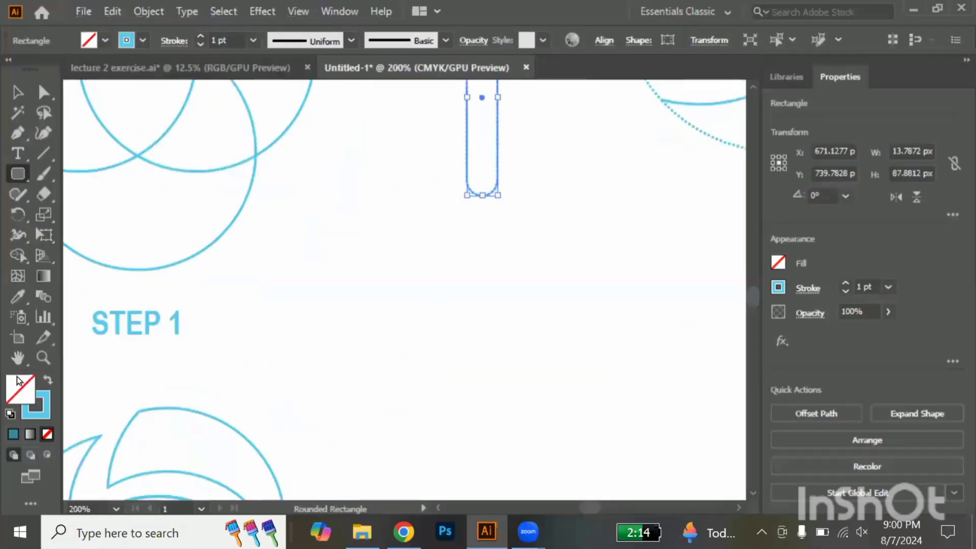
click(46, 384)
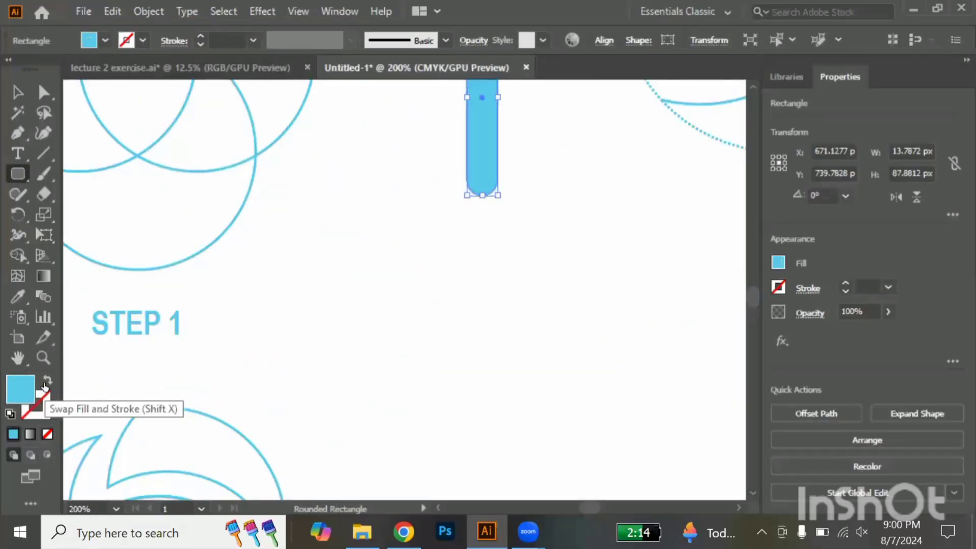
key(v)
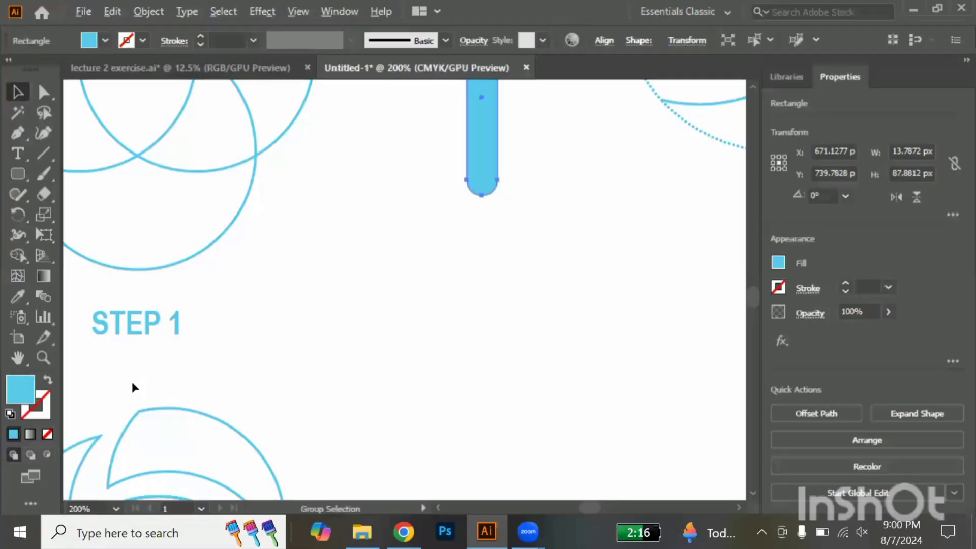
Duplicate the rounded bar twice straight down to form a vertical divider of three bars between the step figures and the emblems
scroll(132, 382, down, 2)
drag(308, 234, 303, 376)
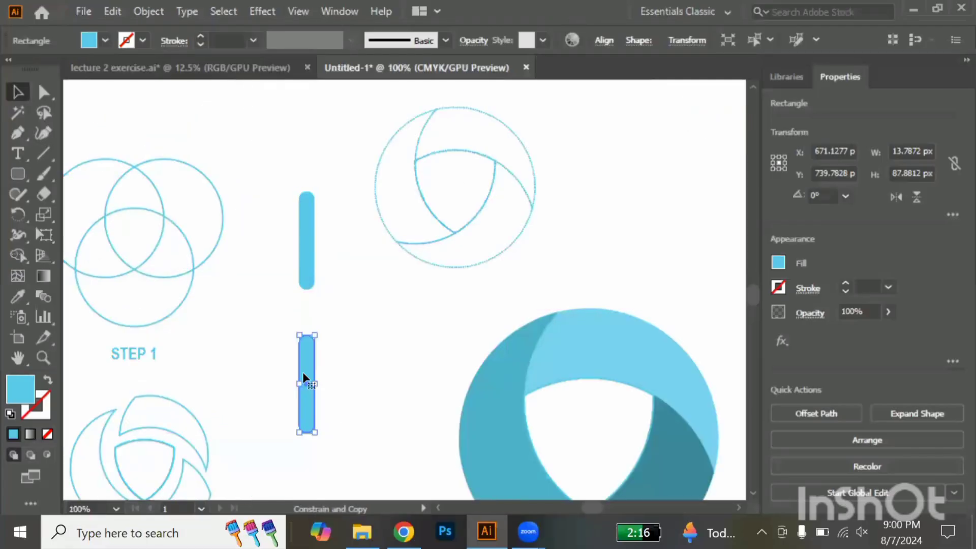
scroll(303, 376, down, 5)
drag(305, 147, 314, 269)
scroll(314, 268, down, 2)
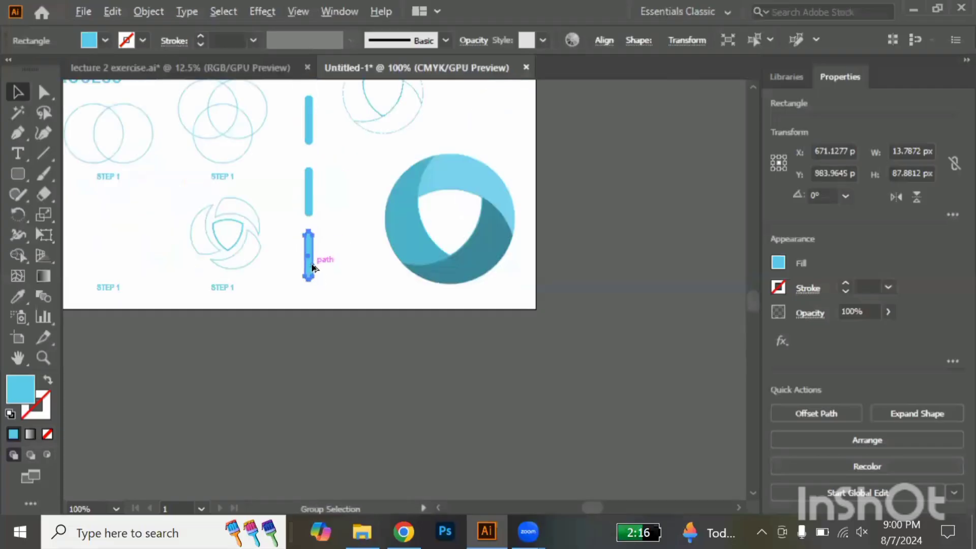
Recolour the middle divider bar grey by sampling the infographic's body text with the Eyedropper
click(307, 204)
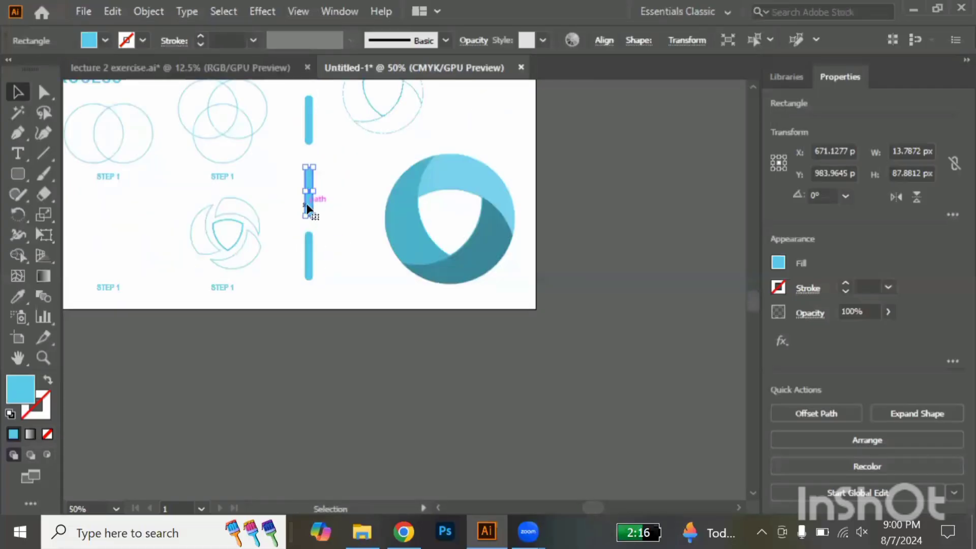
scroll(307, 205, up, 5)
key(i)
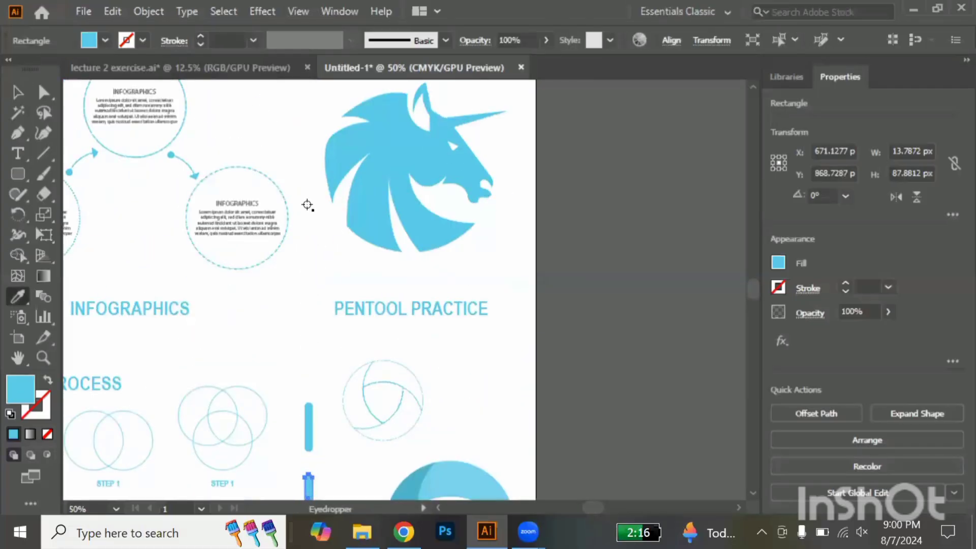
click(237, 230)
key(v)
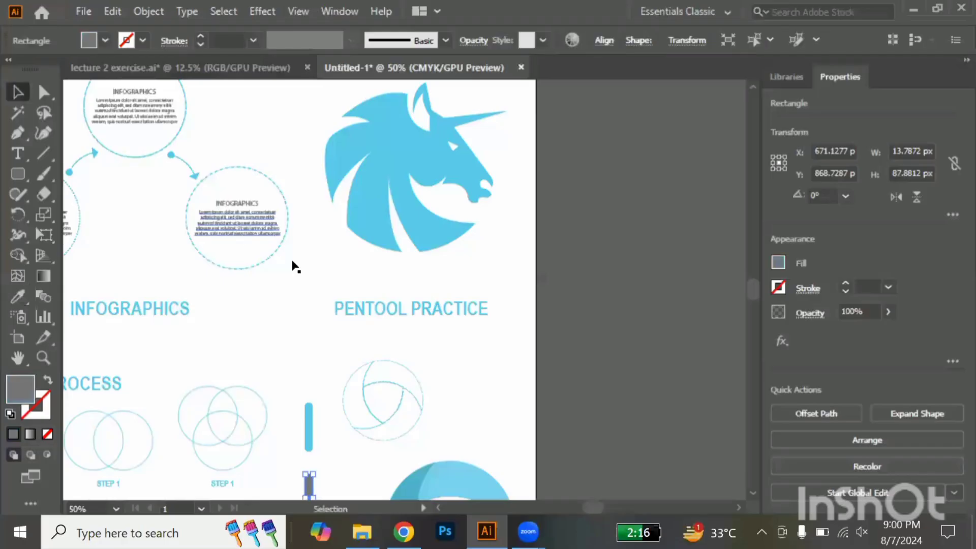
click(459, 372)
scroll(459, 371, down, 3)
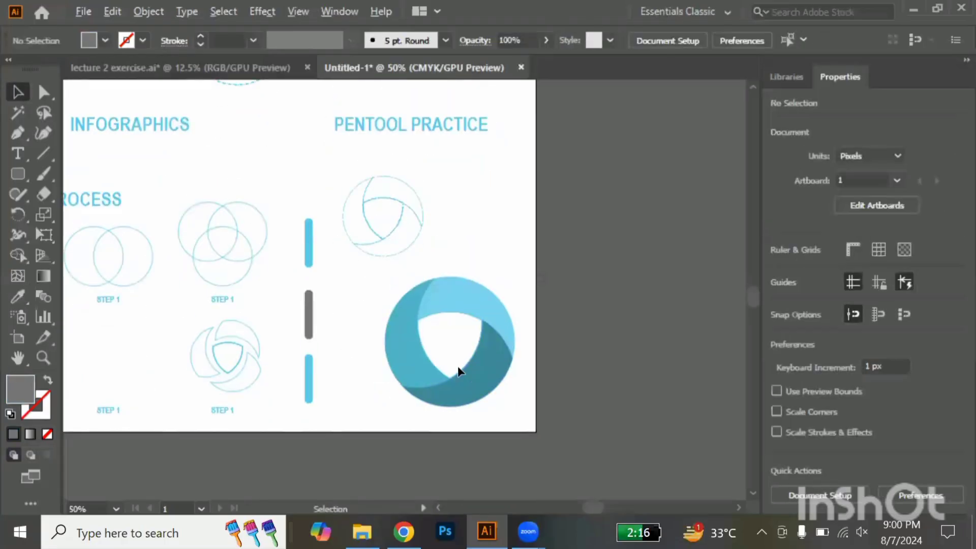
Copy the dashed emblem into the empty middle slot of the lower row, scale it to about 109 px, and open its stroke options
scroll(459, 372, down, 1)
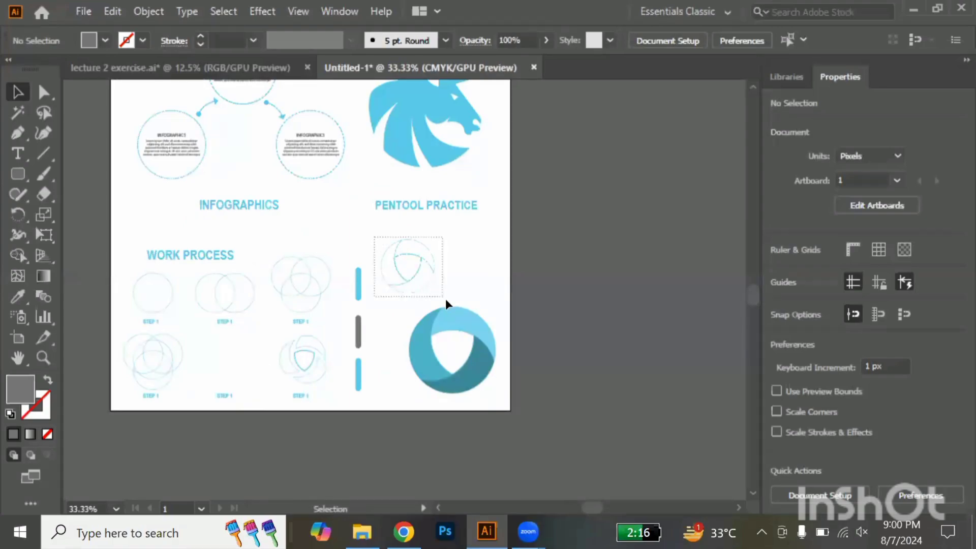
drag(445, 299, 426, 273)
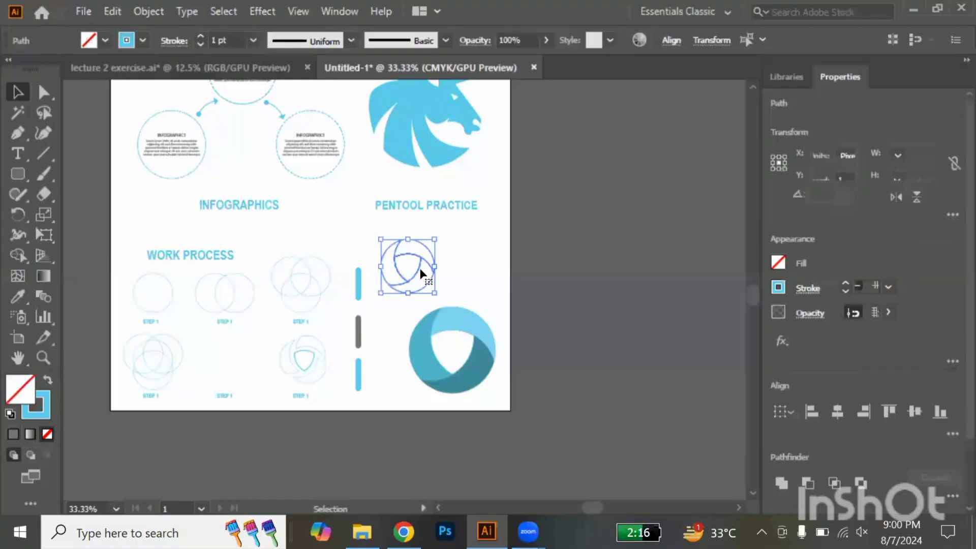
drag(421, 273, 235, 367)
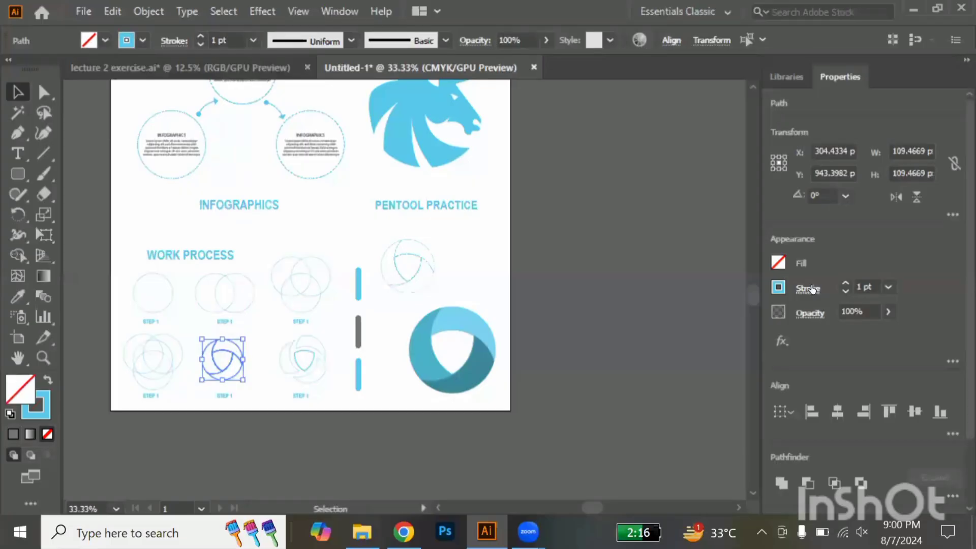
click(812, 290)
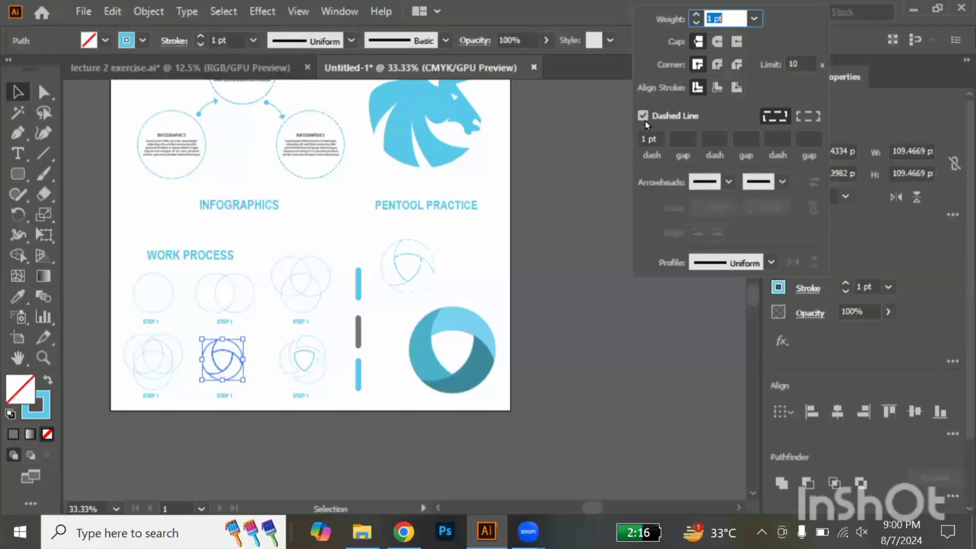
click(542, 246)
click(541, 244)
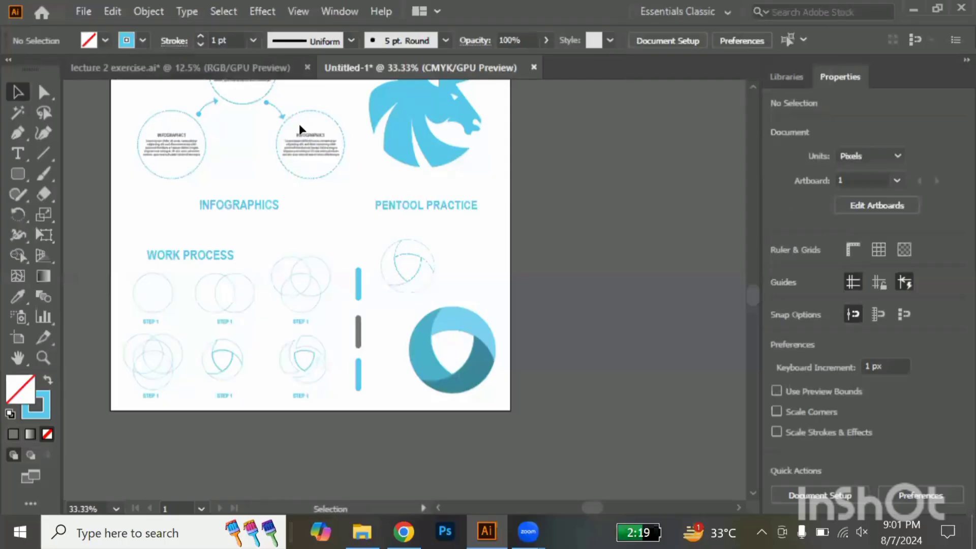
Duplicate the heading and paragraph from the infographic's right circle into the empty space beside the dashed emblem
click(317, 145)
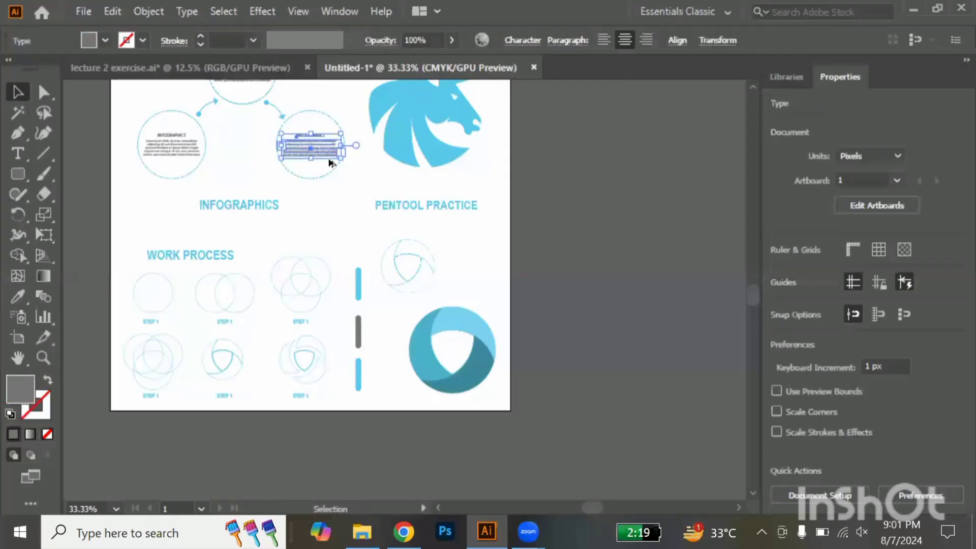
drag(317, 144, 477, 267)
scroll(477, 267, up, 4)
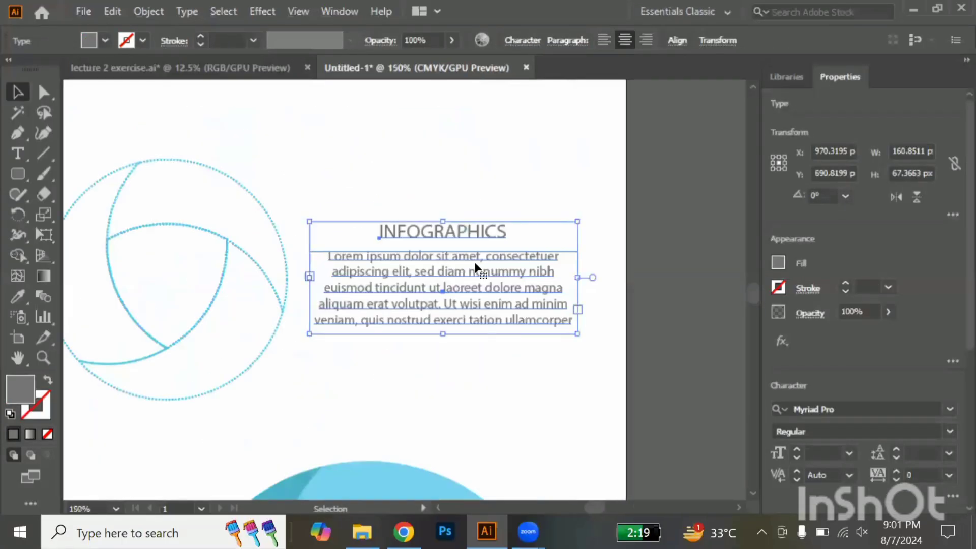
Replace the copied heading beside the dashed emblem with "LOGO DESIGN", putting each word on its own line
click(524, 234)
key(t)
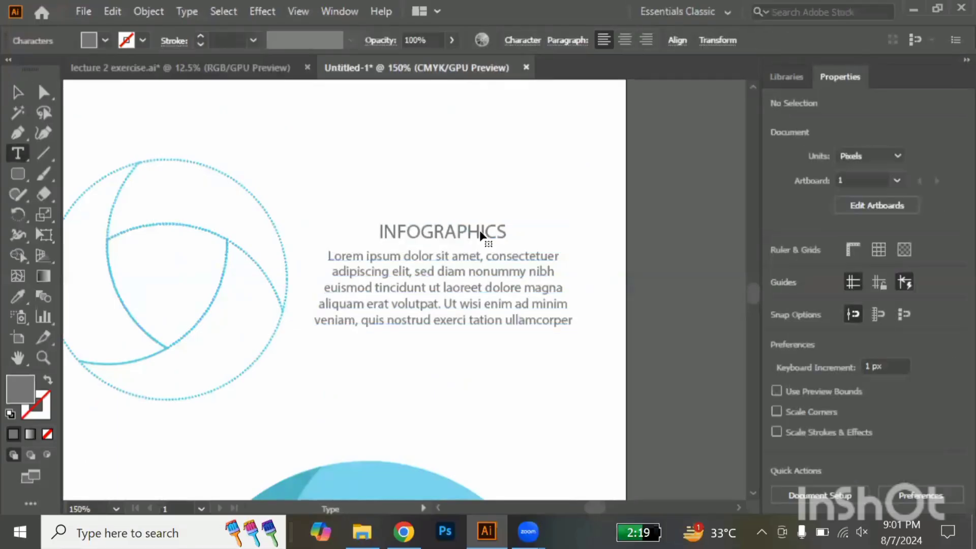
click(507, 231)
drag(507, 232, 274, 227)
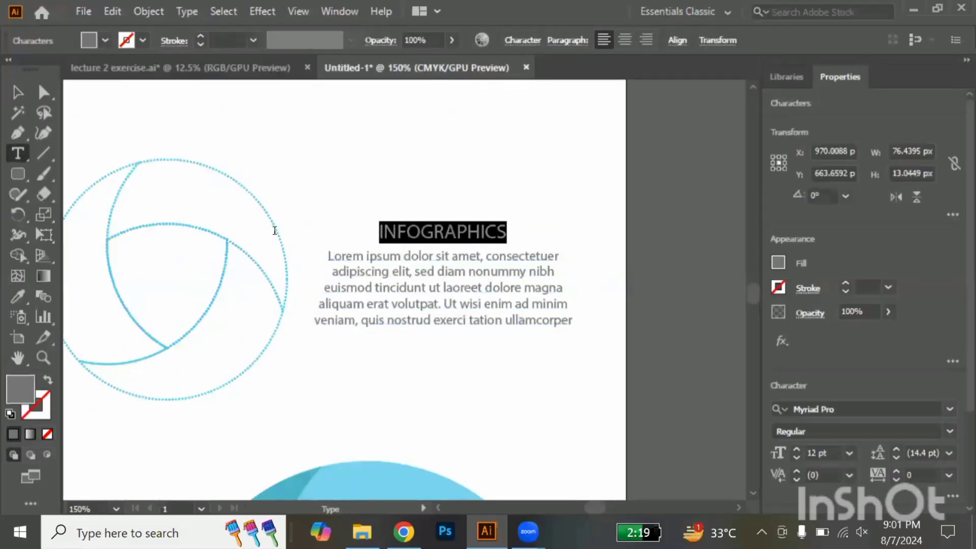
text(LOGO)
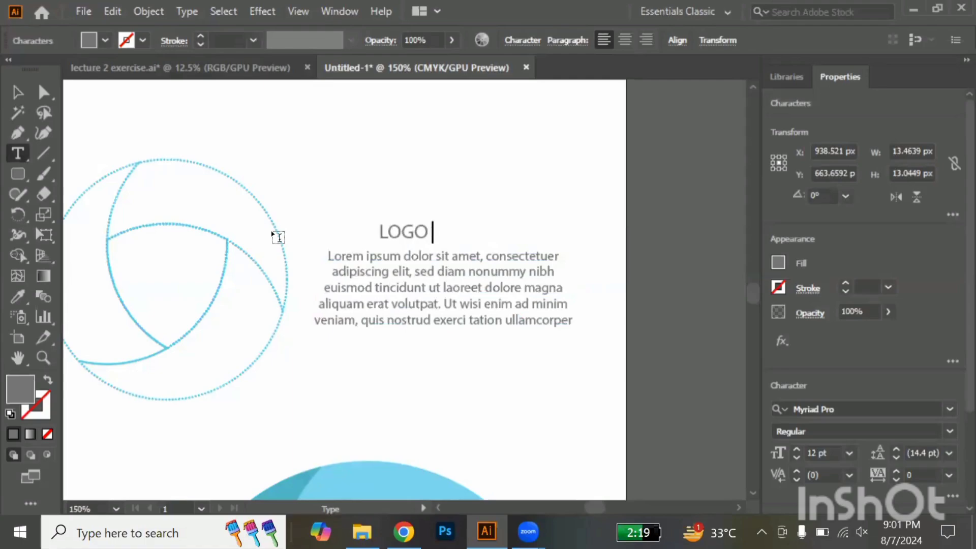
key(Return)
text(DESIGN)
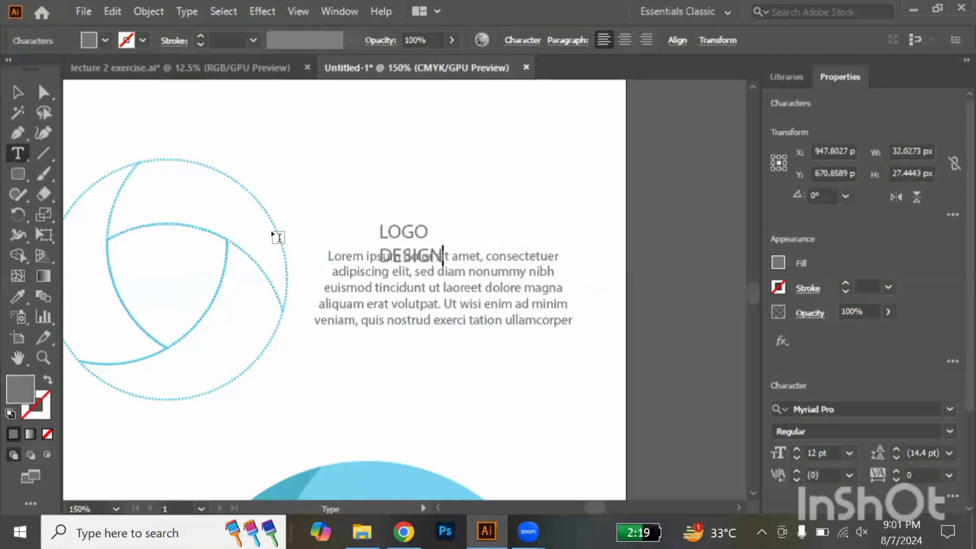
click(17, 93)
Tighten the LOGO DESIGN heading's leading to 10.4 pt, then scale it to about 21 pt above the paragraph's left edge
key(alt+Up)
key(alt+Up)
key(alt+Up)
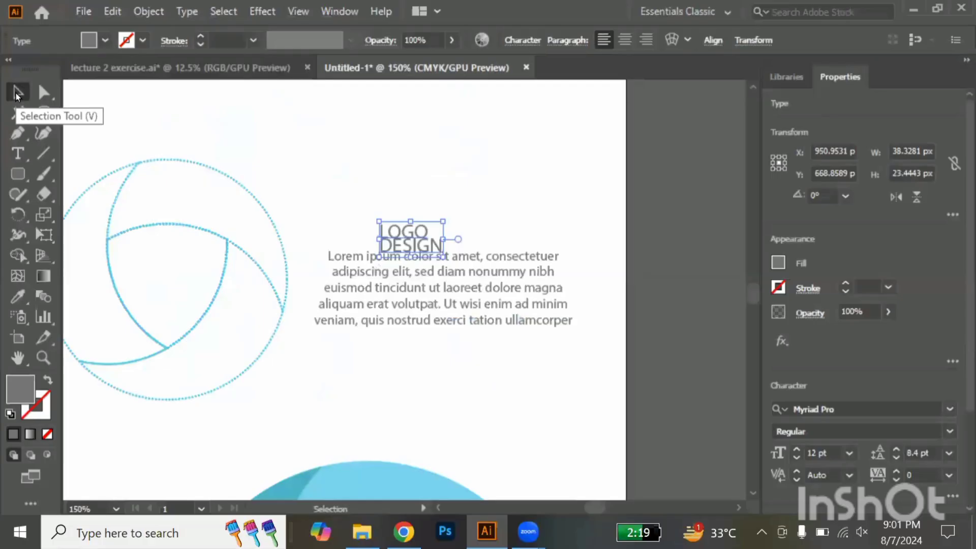
key(alt+Down)
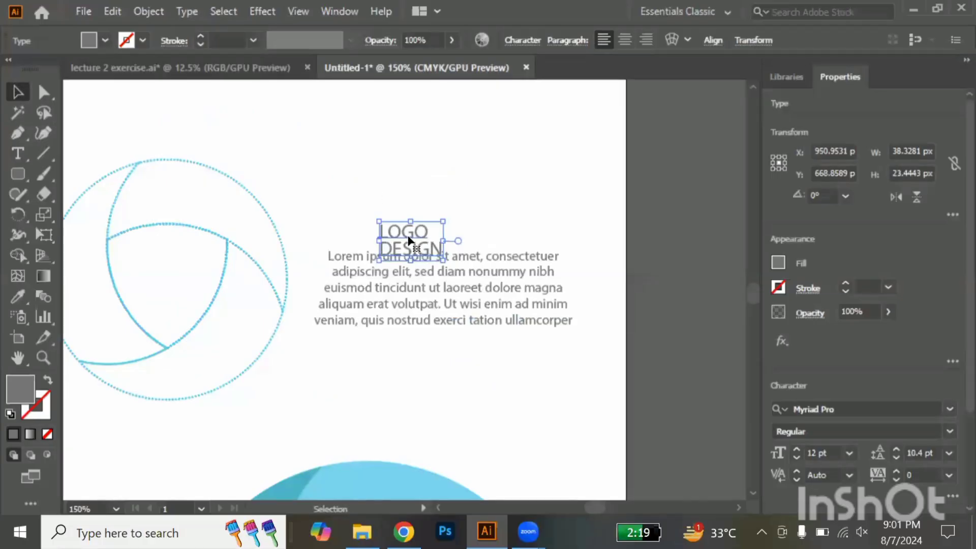
drag(399, 236, 421, 265)
drag(376, 215, 377, 178)
mouse_move(422, 229)
mouse_down()
mouse_move(463, 248)
mouse_move(436, 238)
mouse_up()
Recolour only the word DESIGN in the heading with the bright cyan fill 0bf1fc
double_click(410, 222)
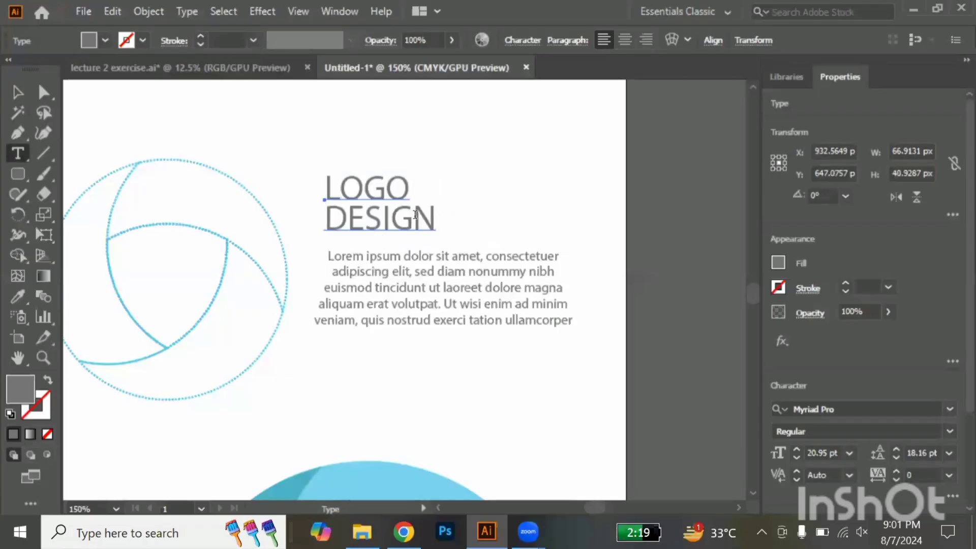
drag(436, 219, 320, 217)
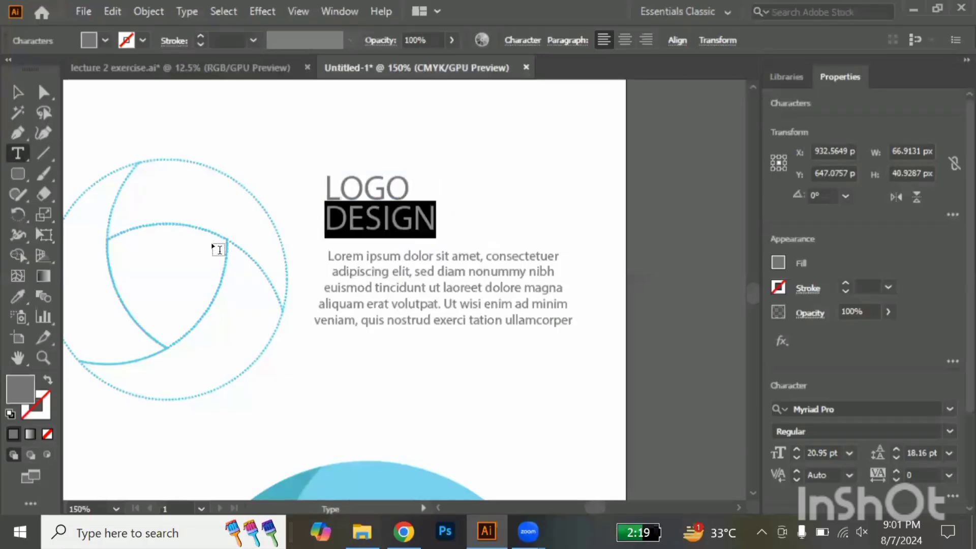
double_click(18, 388)
drag(758, 227, 758, 185)
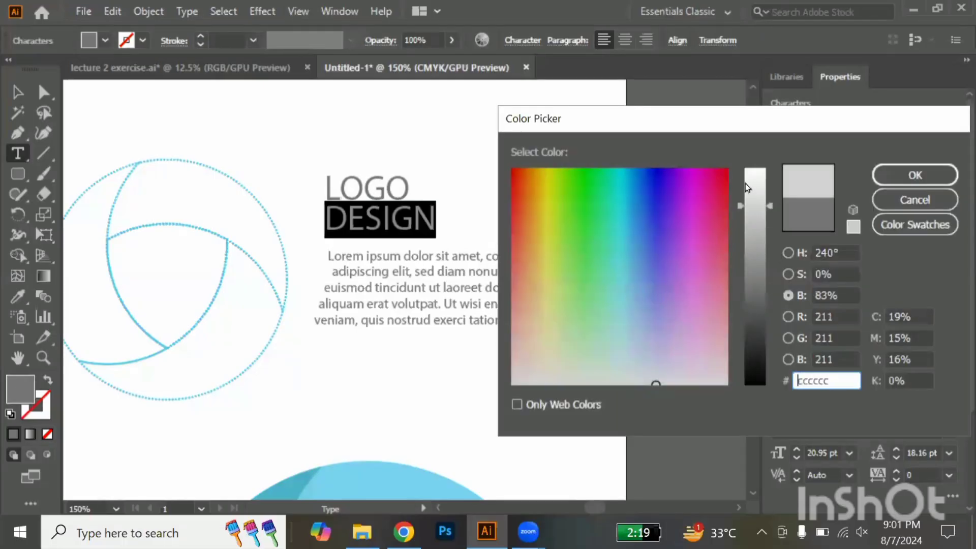
drag(644, 173, 621, 178)
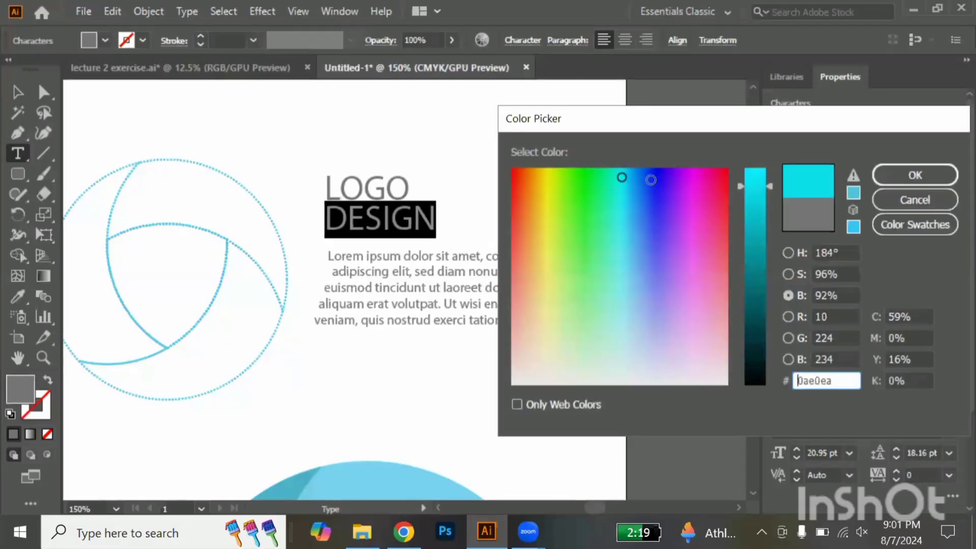
click(758, 171)
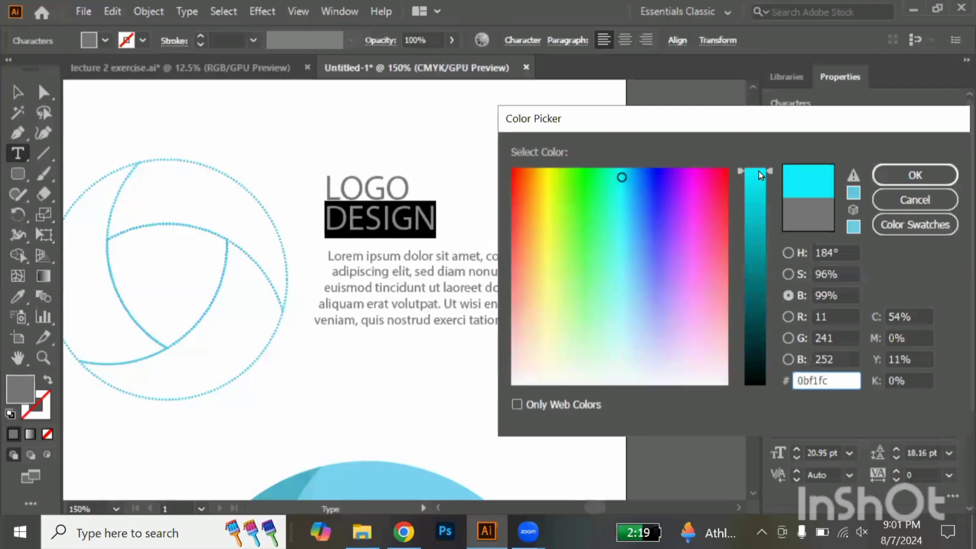
key(Return)
click(17, 94)
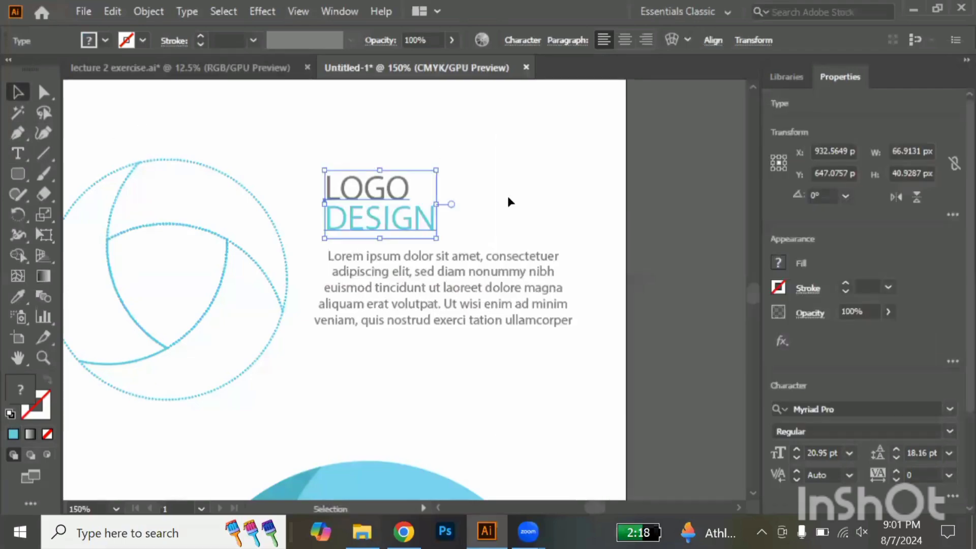
click(525, 202)
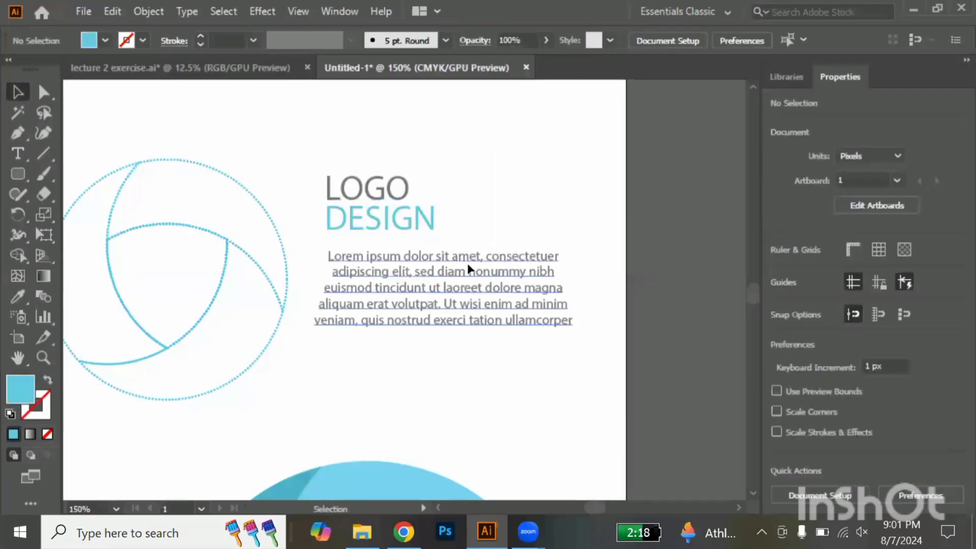
Move the paragraph closer beneath the LOGO DESIGN heading, left-align its text, and line it up with the heading's left edge
drag(468, 264, 468, 257)
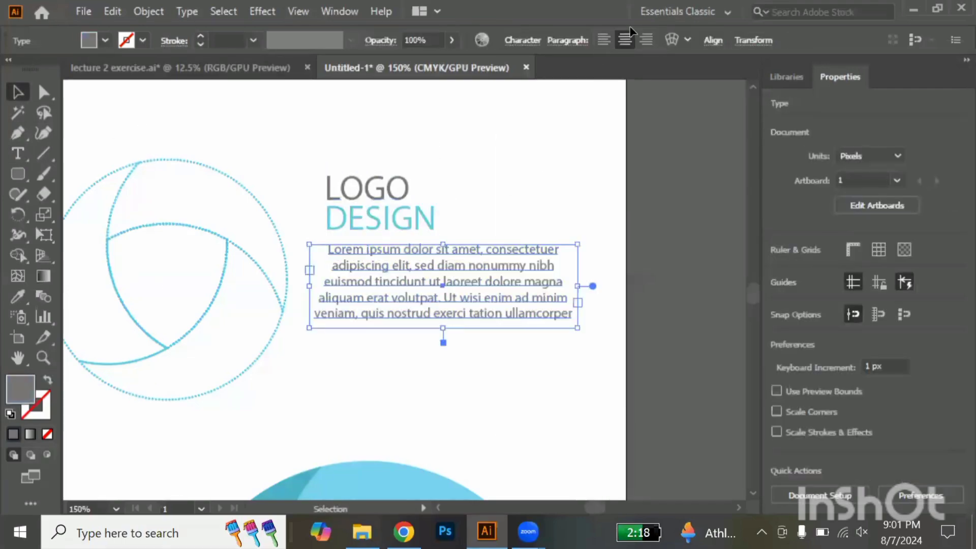
click(599, 44)
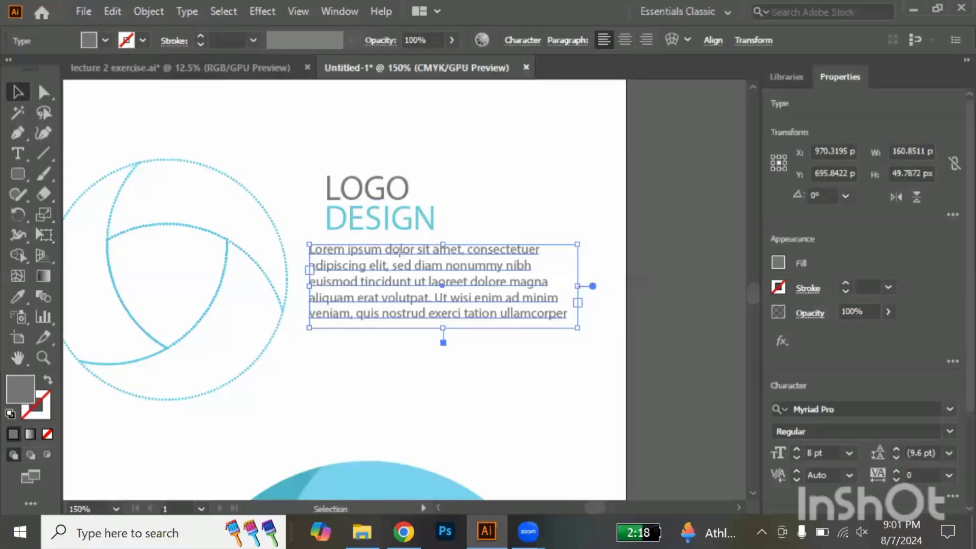
drag(408, 251, 416, 253)
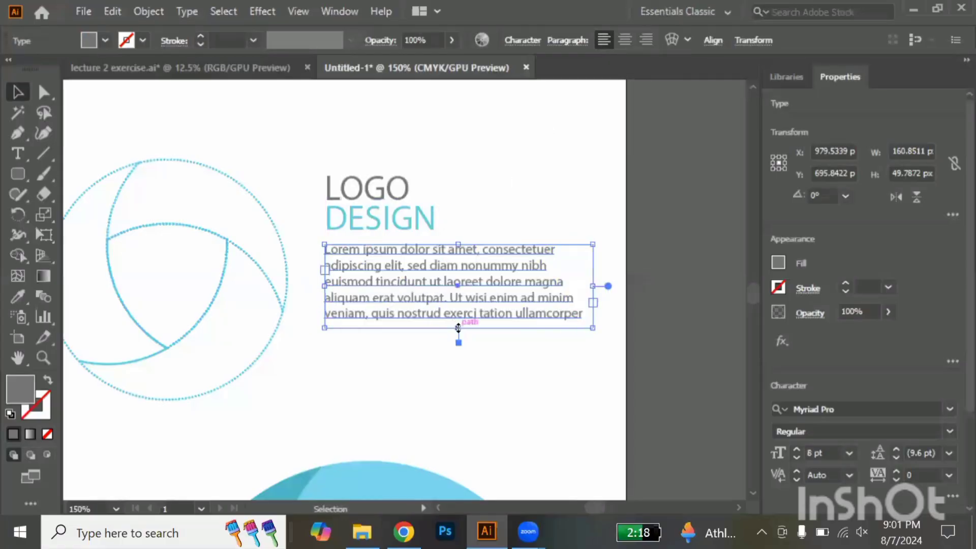
Extend the paragraph's text frame downward to about 93 px tall and set its font size to 11 pt
drag(458, 330, 459, 400)
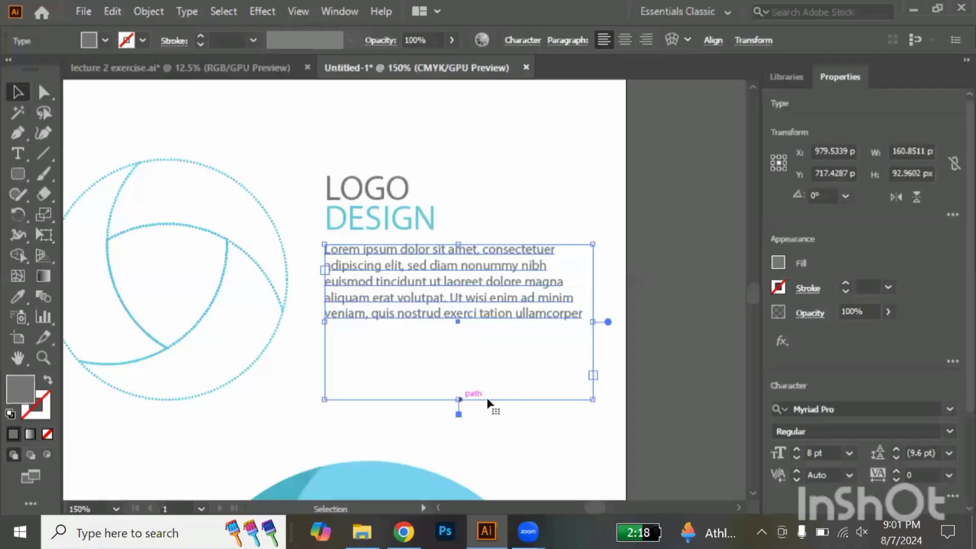
scroll(857, 392, down, 3)
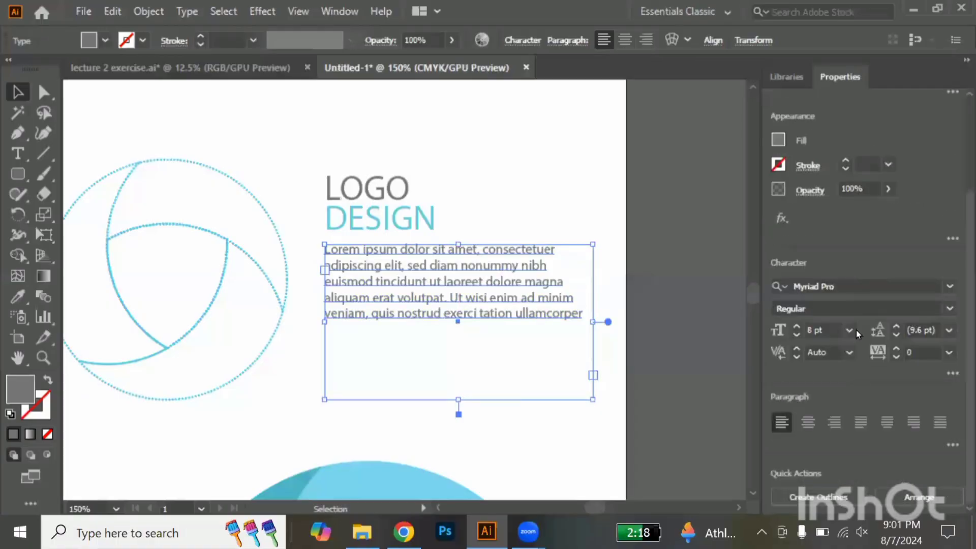
click(852, 332)
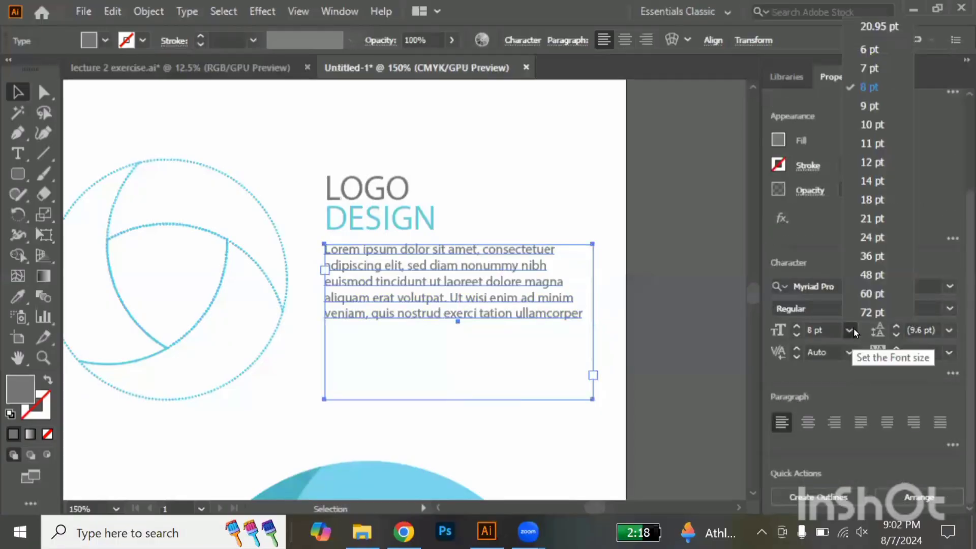
click(871, 141)
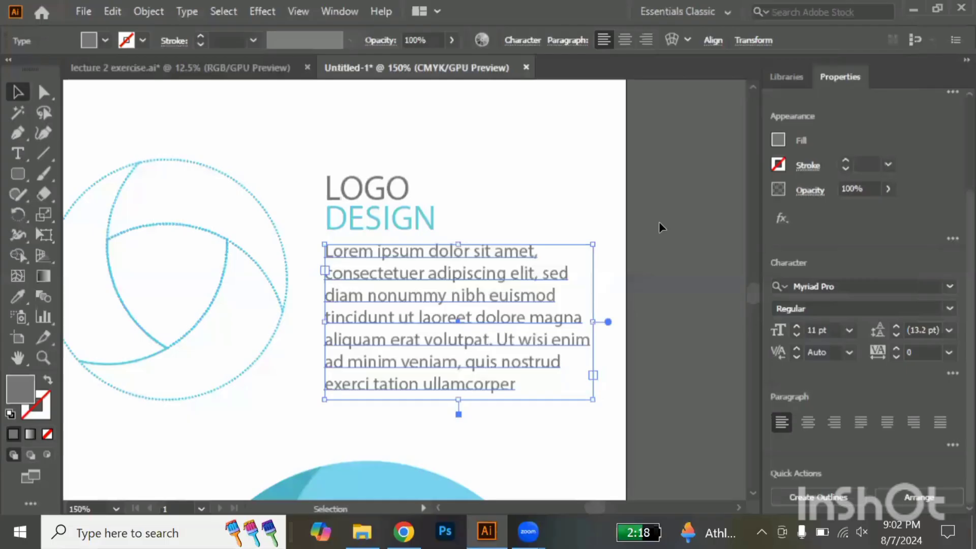
click(659, 222)
scroll(659, 222, down, 4)
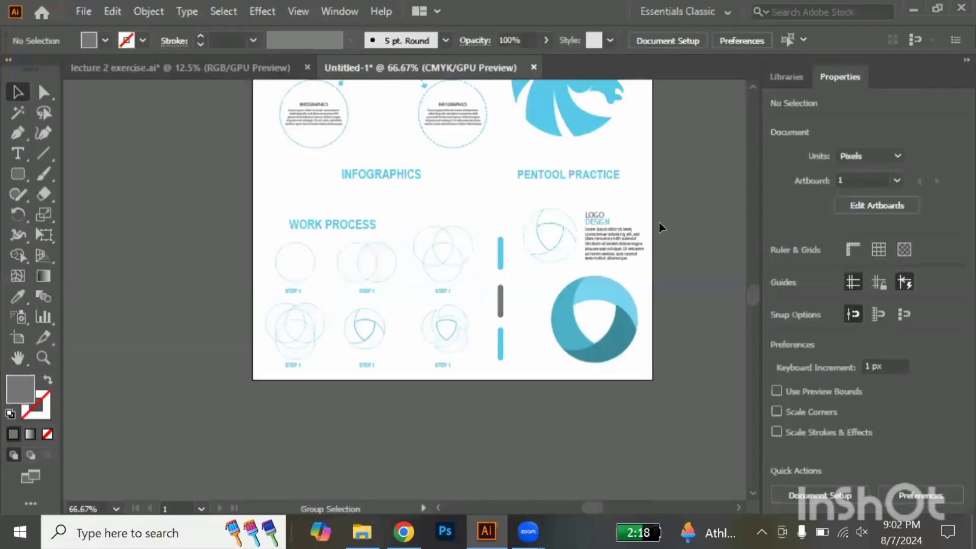
click(611, 244)
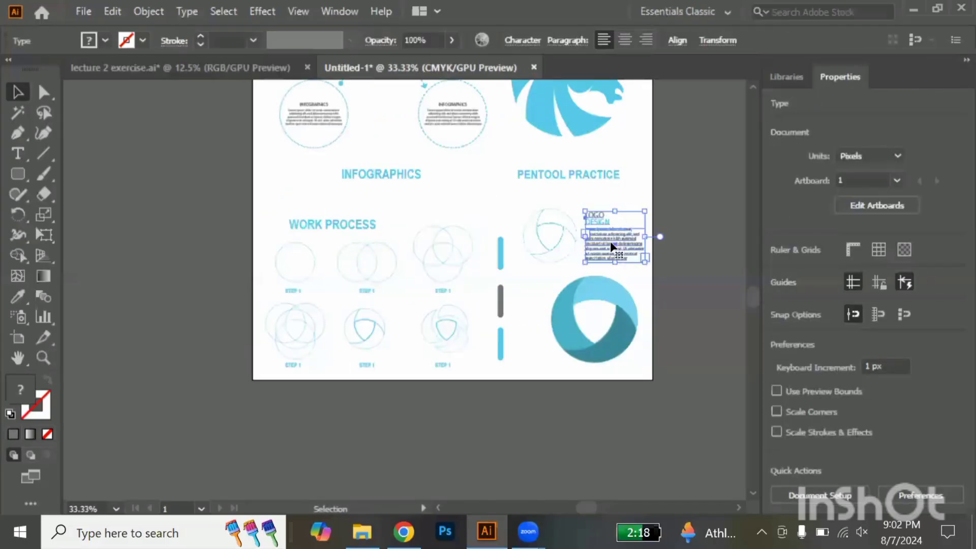
click(701, 261)
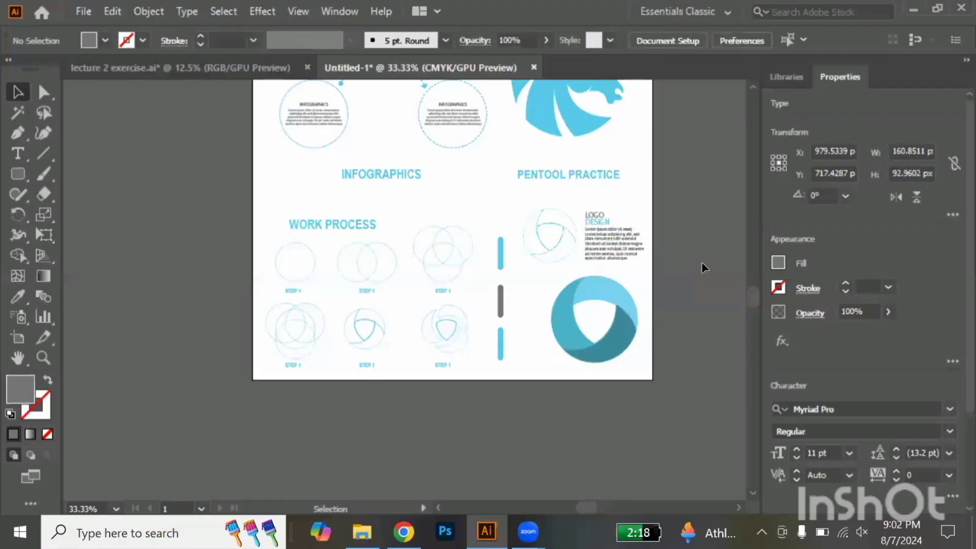
scroll(648, 249, up, 4)
scroll(649, 252, down, 3)
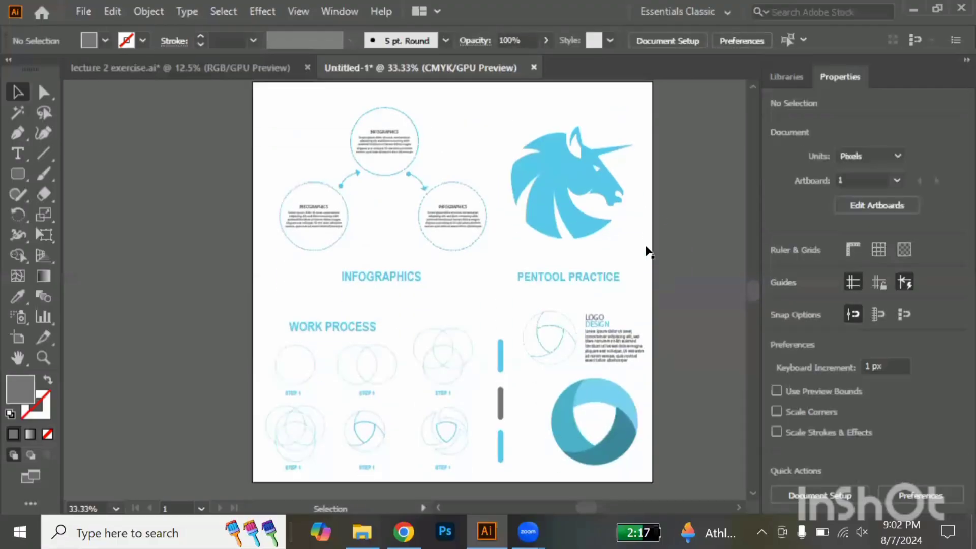
Draw a straight horizontal Pen line across the full artboard width, between the INFOGRAPHICS and PENTOOL PRACTICE titles and the WORK PROCESS section
scroll(649, 250, down, 2)
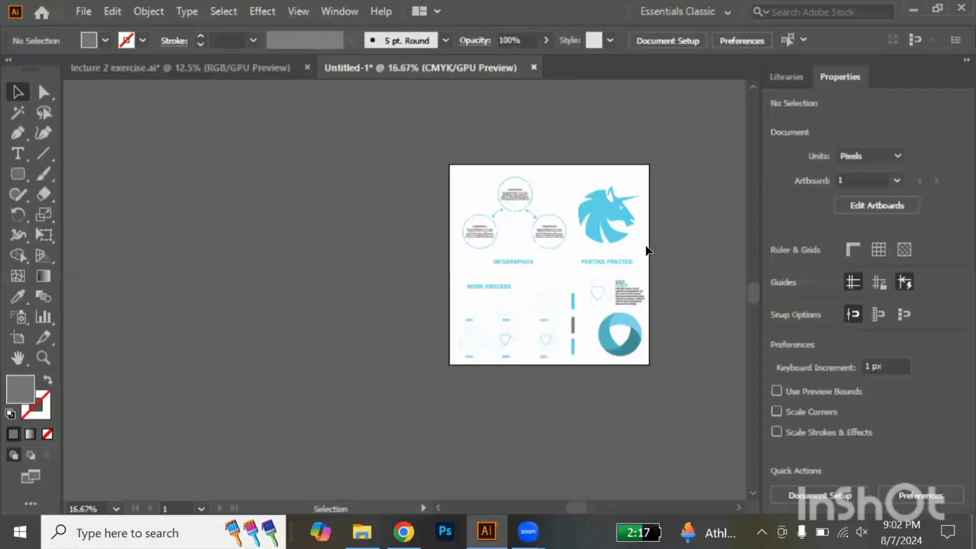
scroll(649, 251, up, 1)
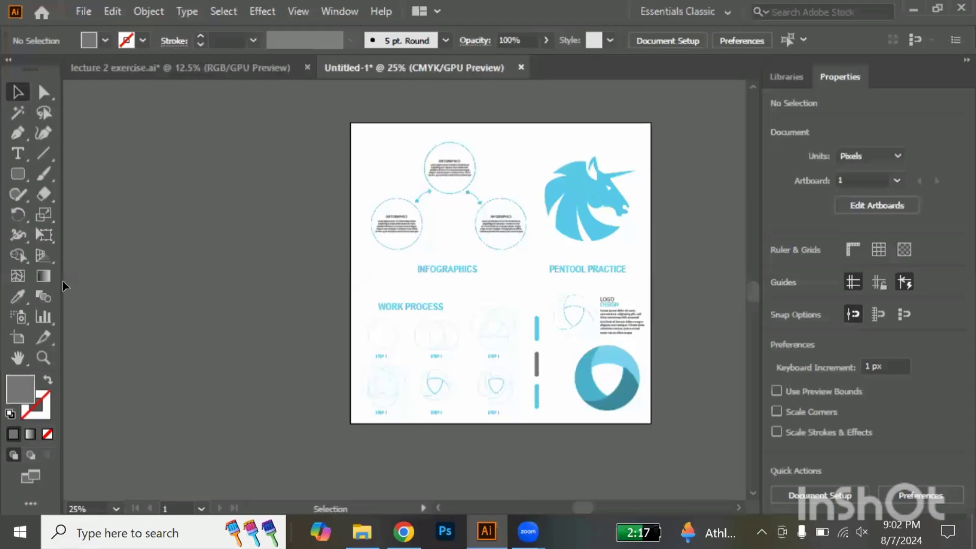
click(18, 134)
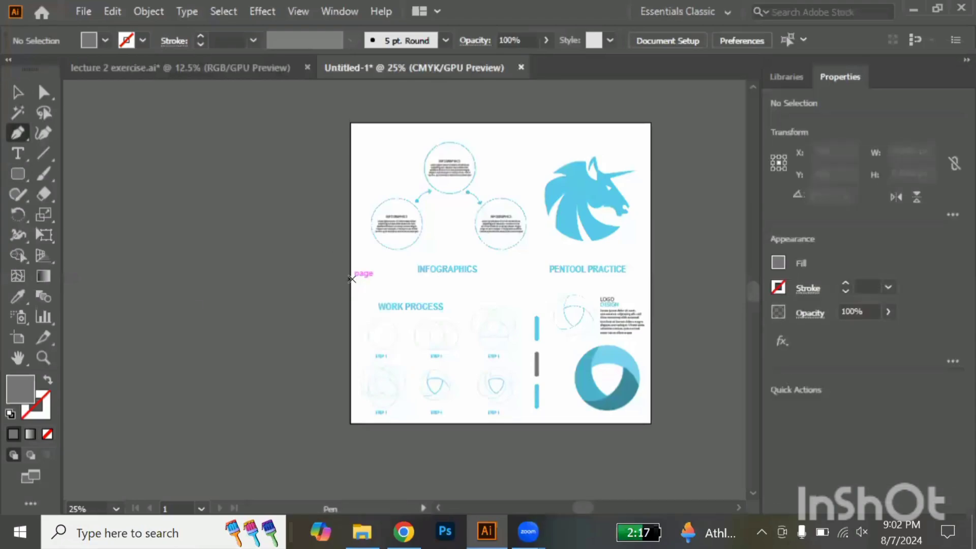
click(350, 279)
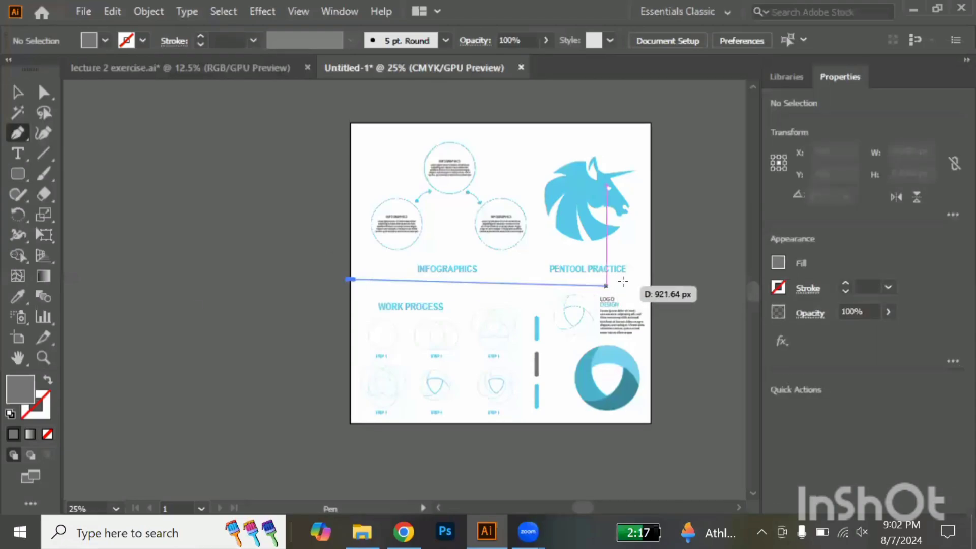
click(651, 279)
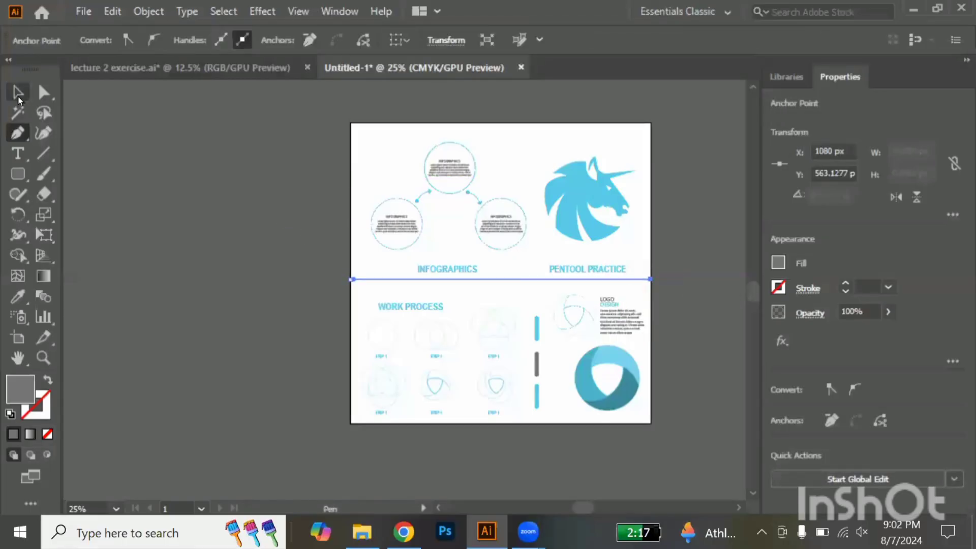
click(18, 96)
click(254, 225)
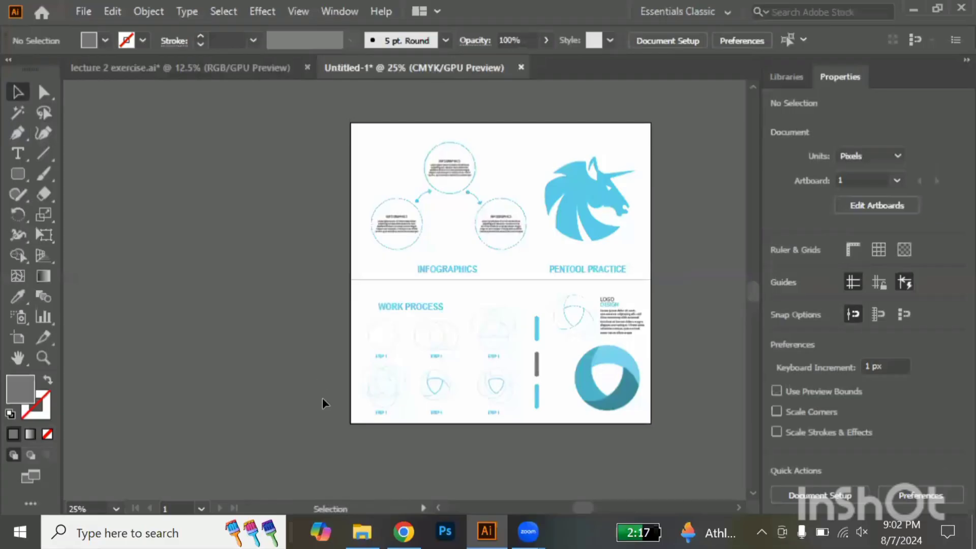